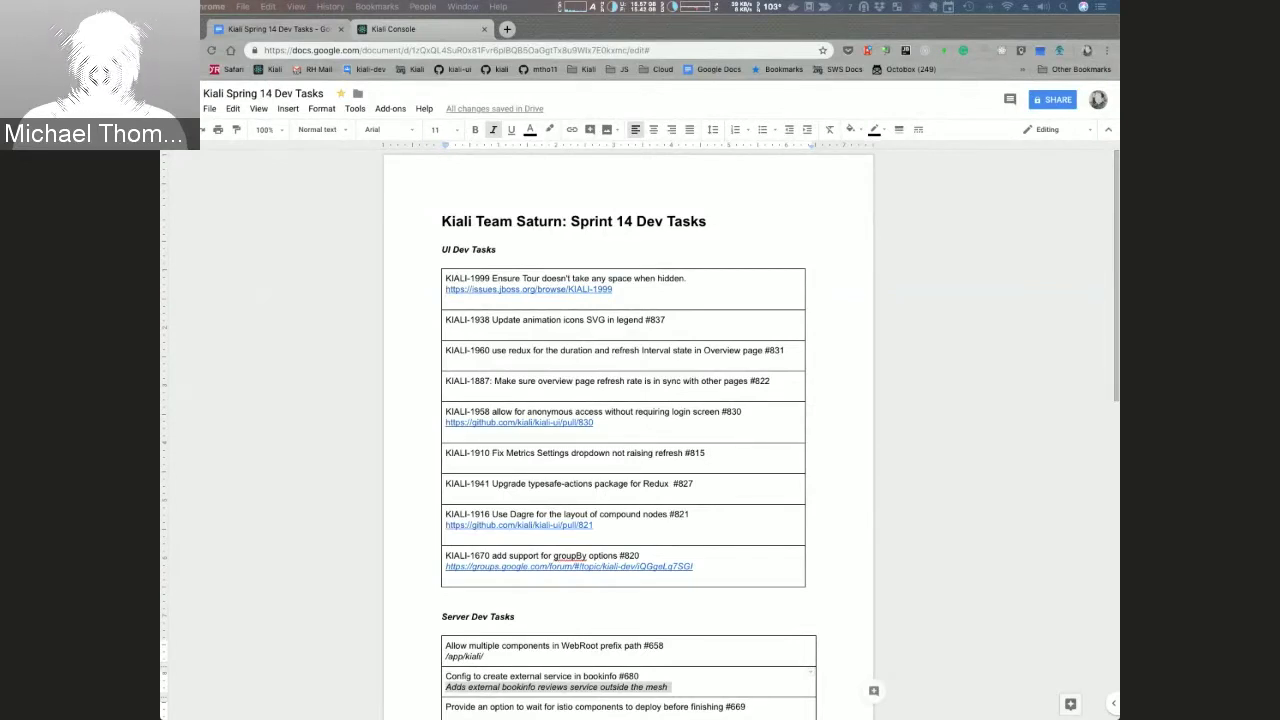
Step: Open the KIALI-1999 issue from its issues.jboss.org link in the sprint doc in a new tab
click(695, 295)
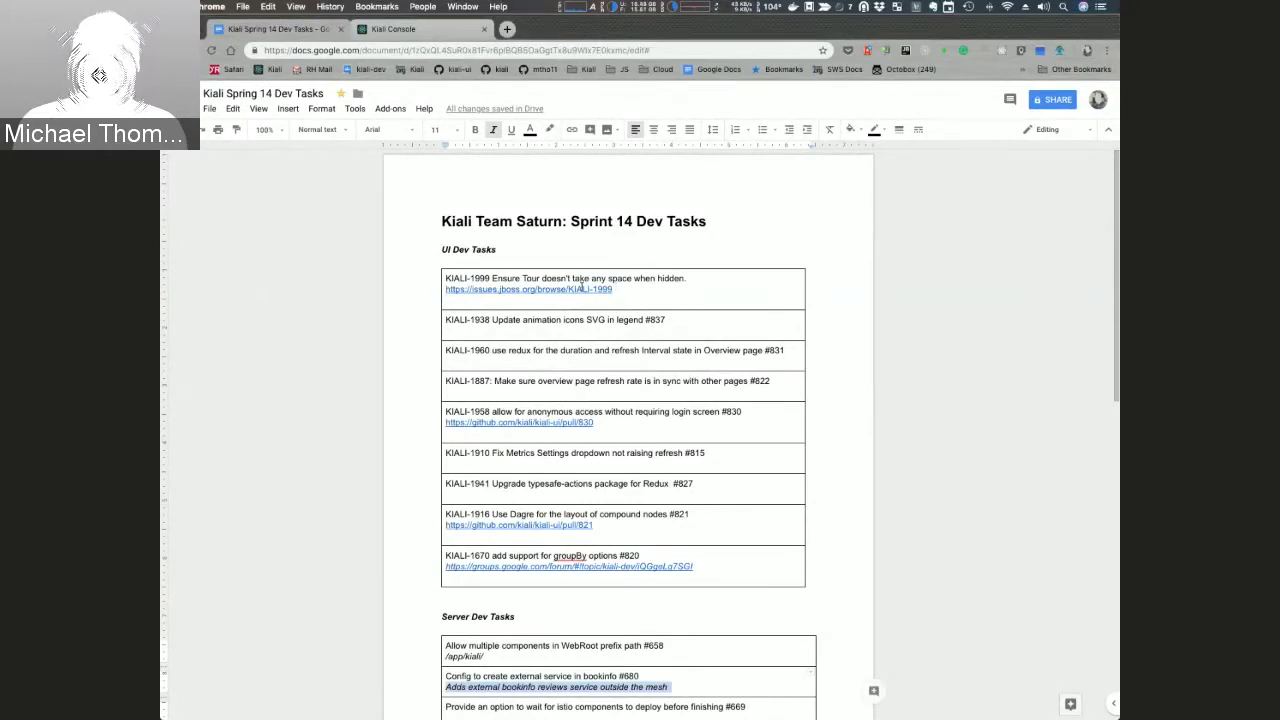
click(582, 287)
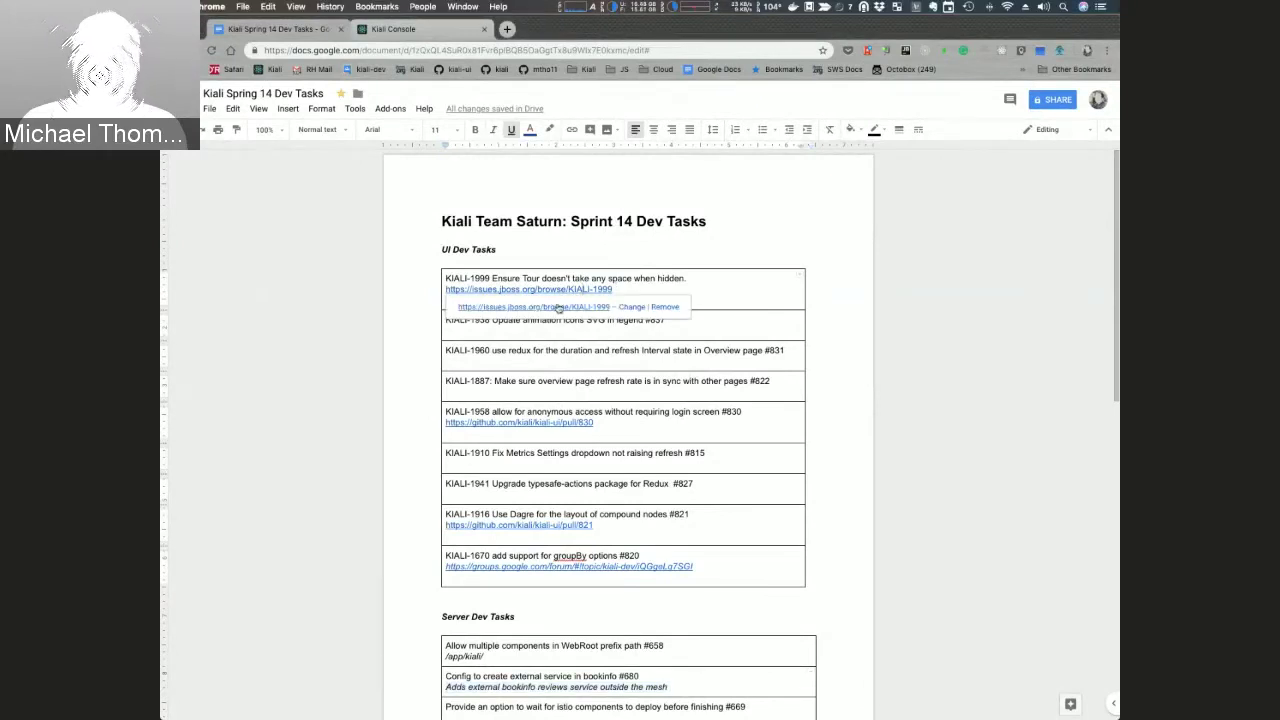
click(558, 310)
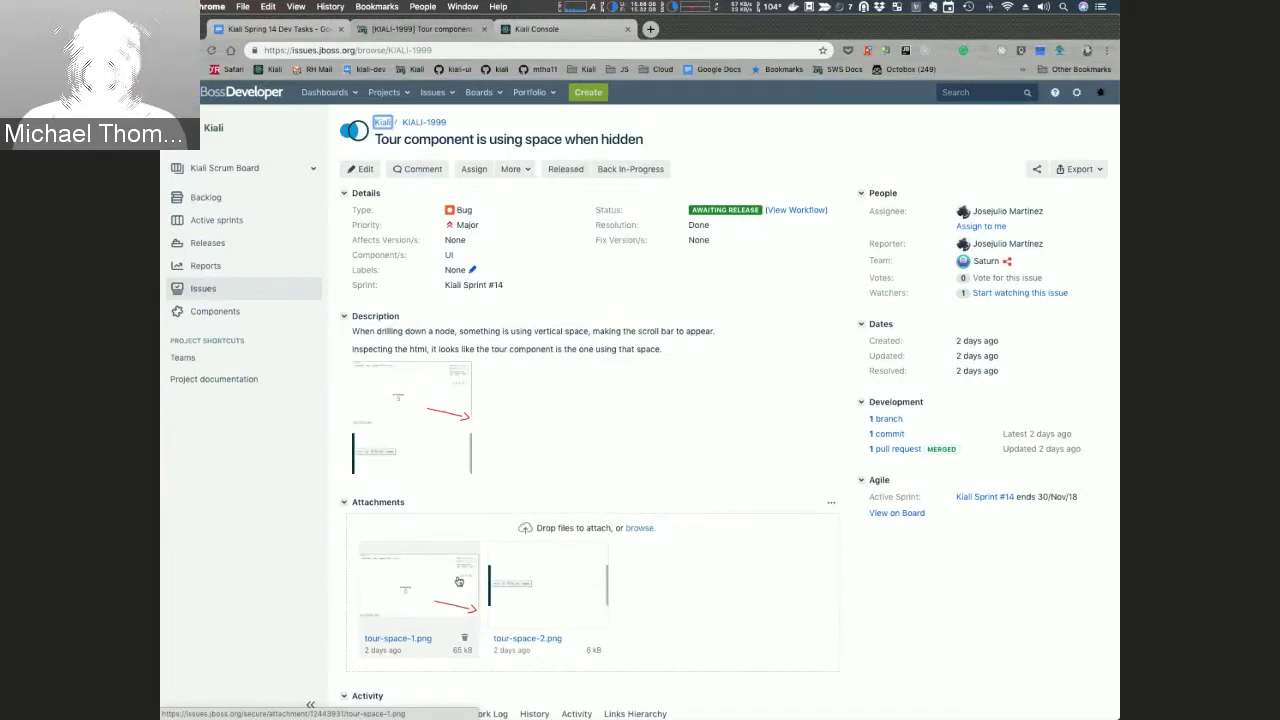
Step: View KIALI-1999's tour-space-1.png screenshot attachment, close it, and return to the Sprint 14 doc
click(458, 581)
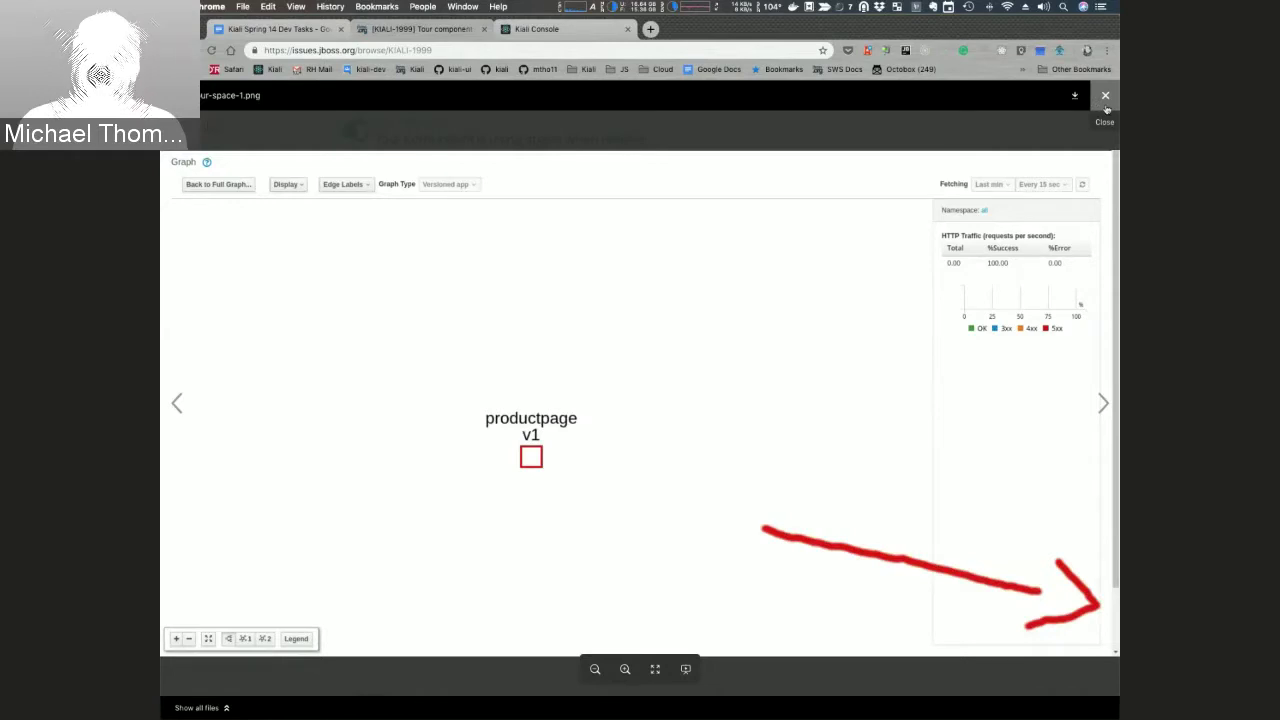
click(1105, 100)
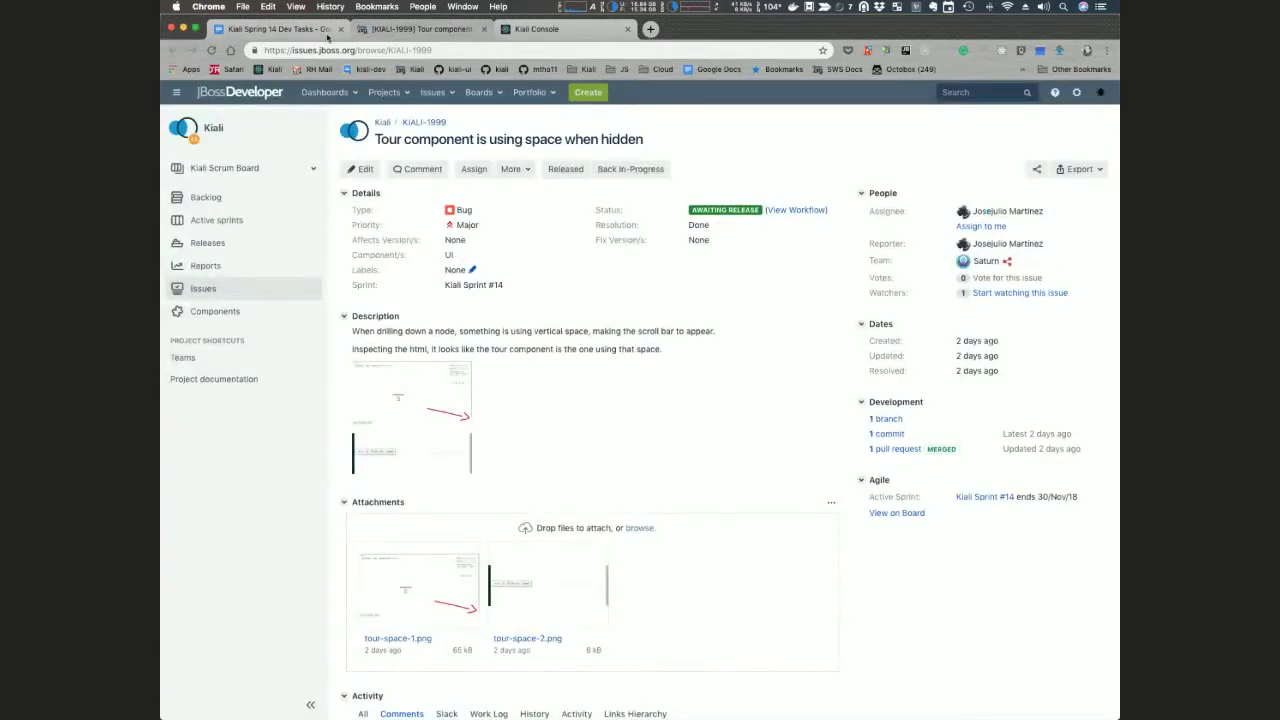
click(326, 36)
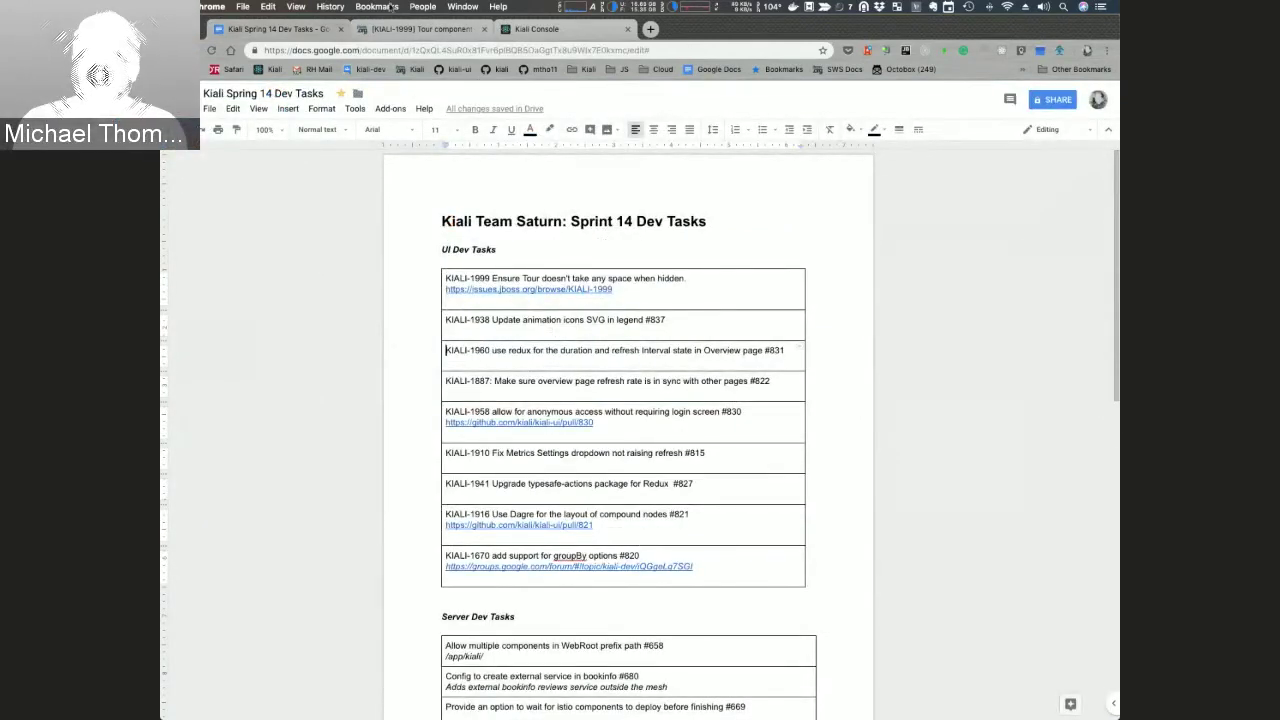
click(553, 31)
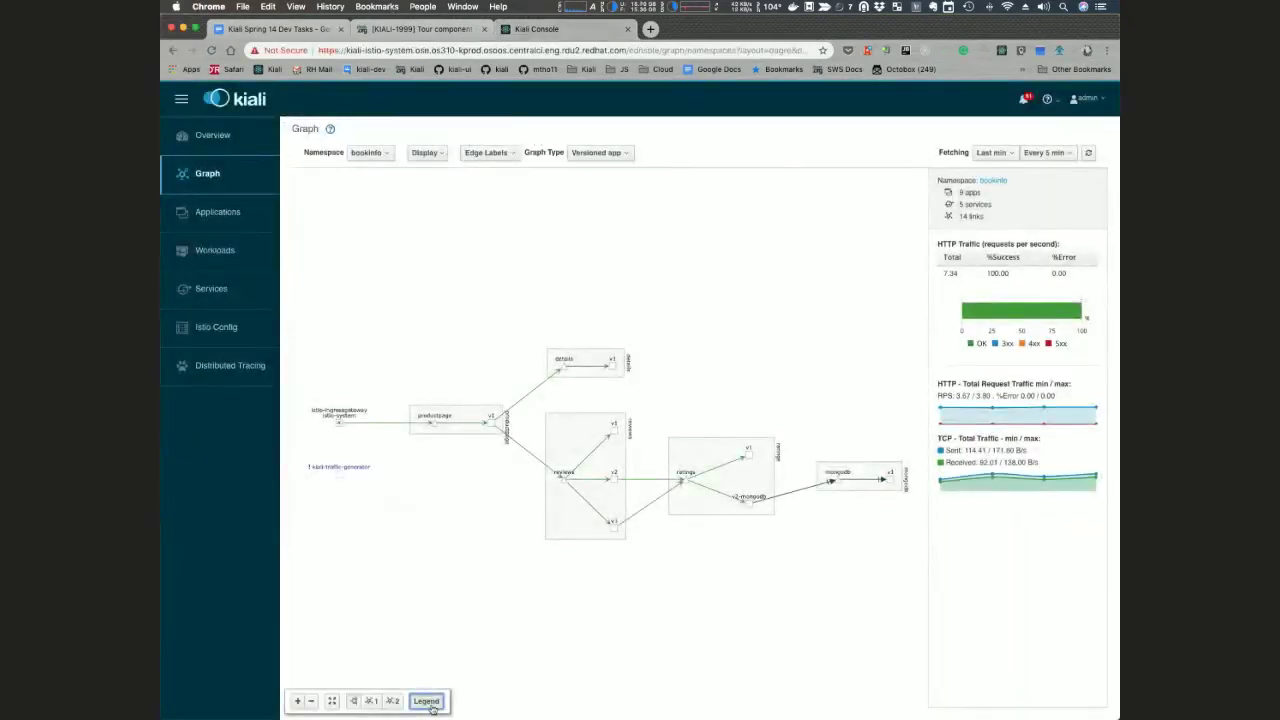
click(430, 704)
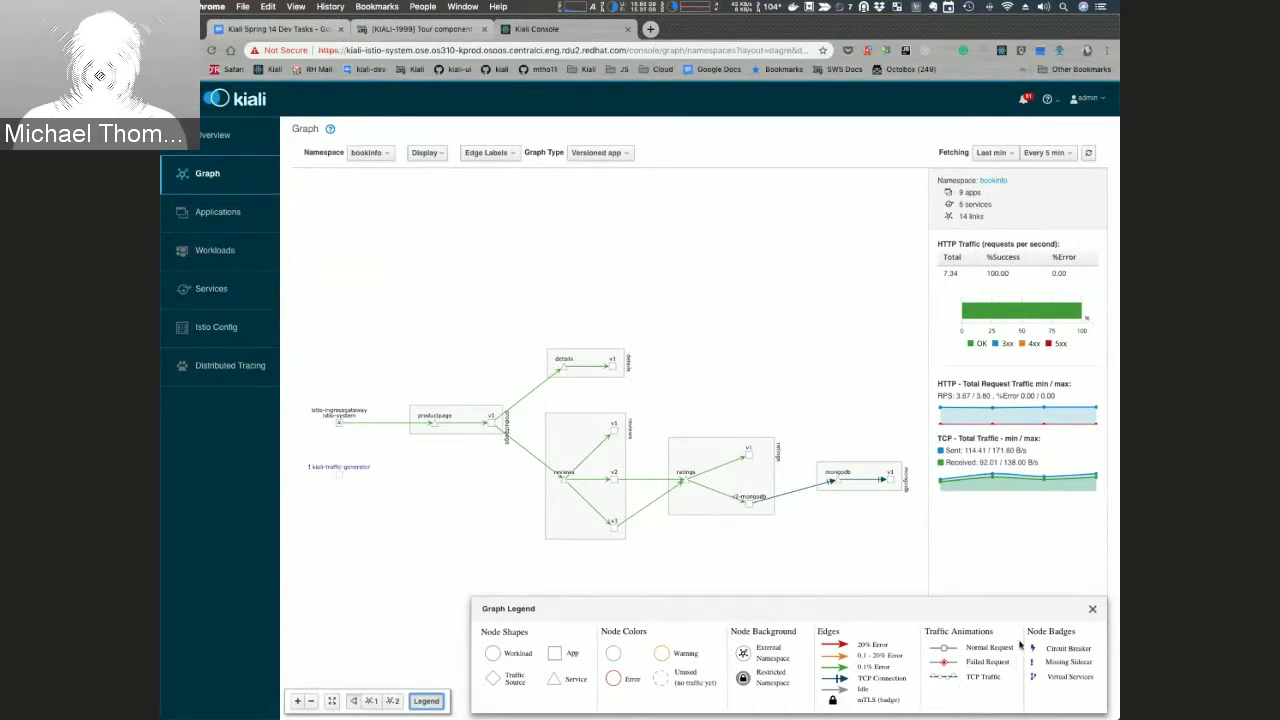
click(1092, 609)
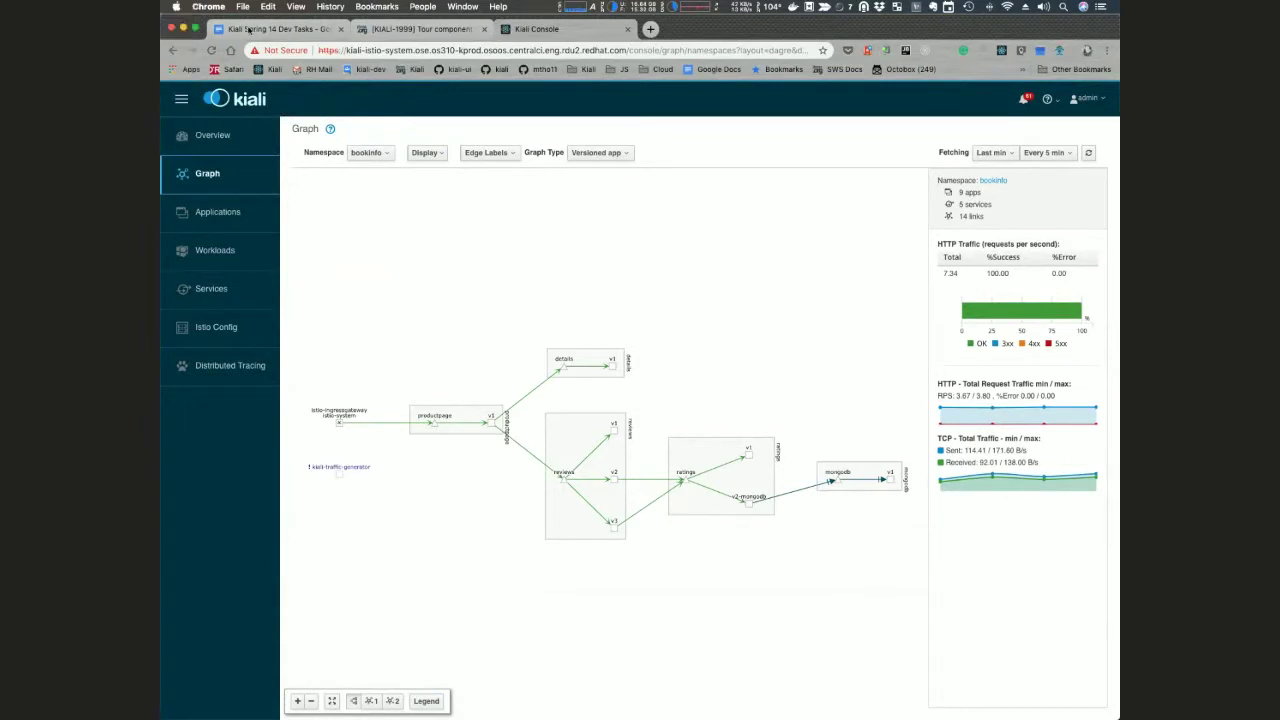
click(248, 29)
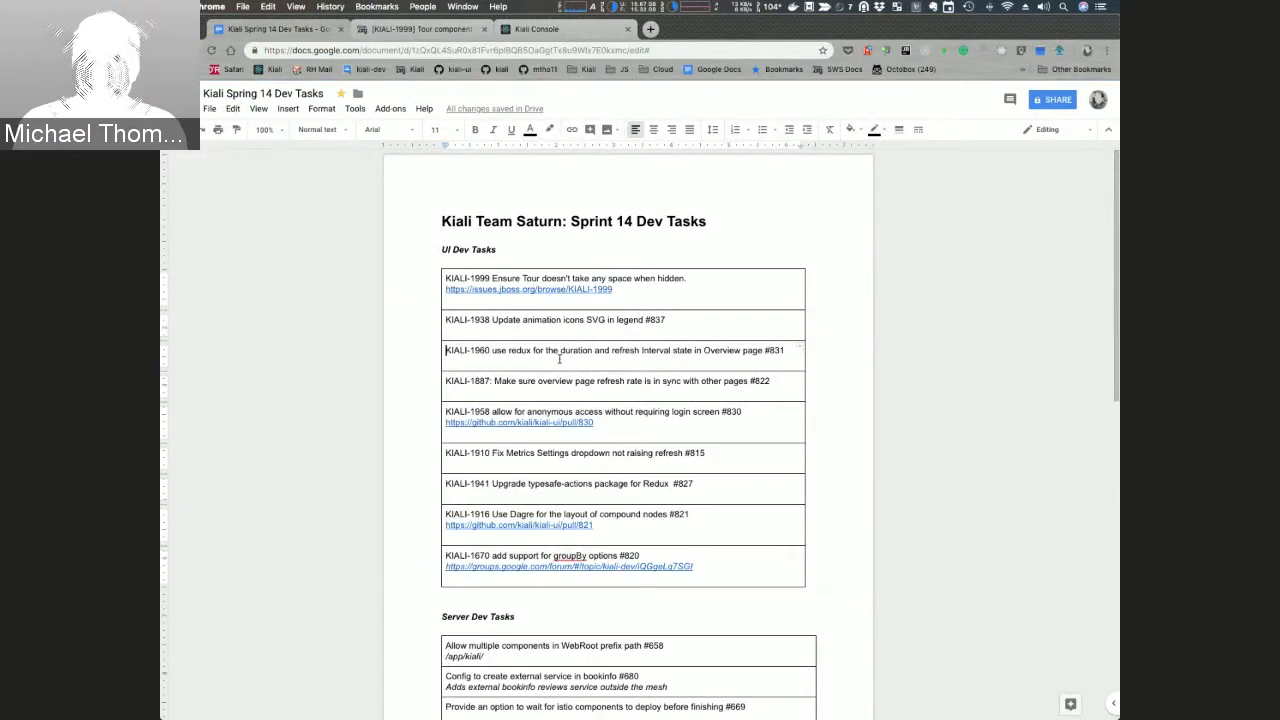
Step: Set the Kiali bookinfo graph to refresh every 30 sec, then go to the Overview page
key(super+3)
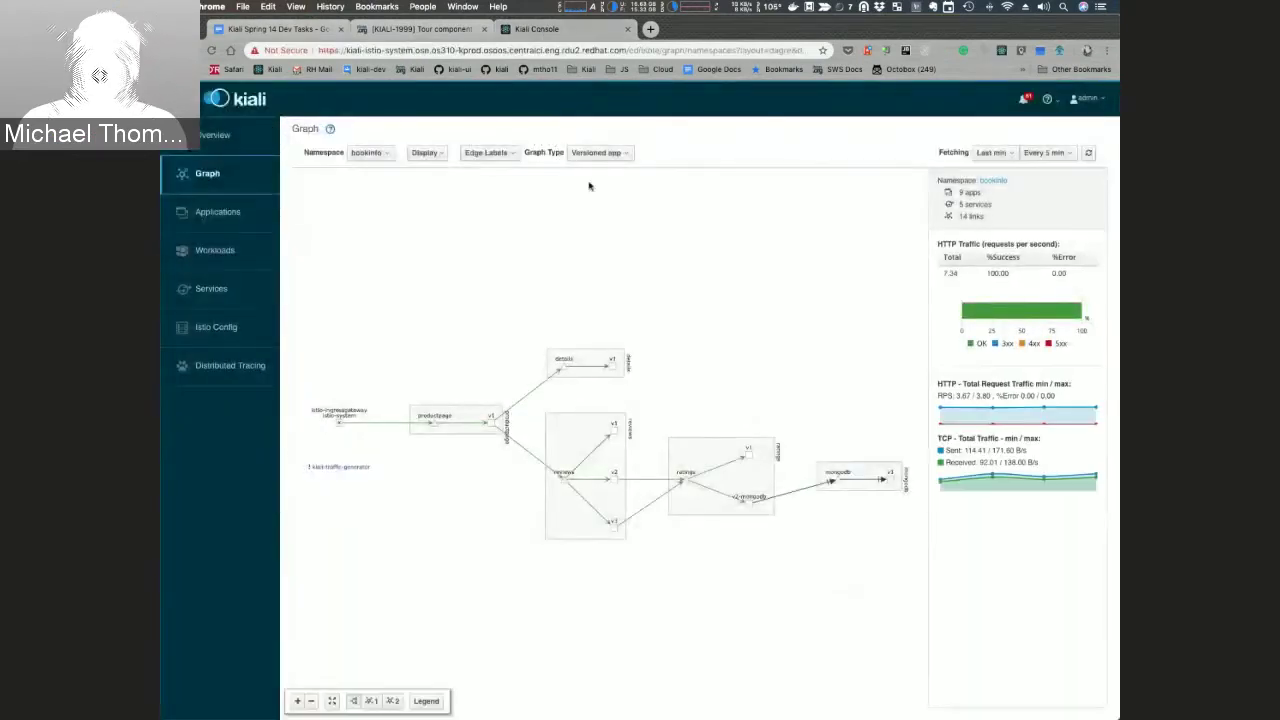
click(1043, 153)
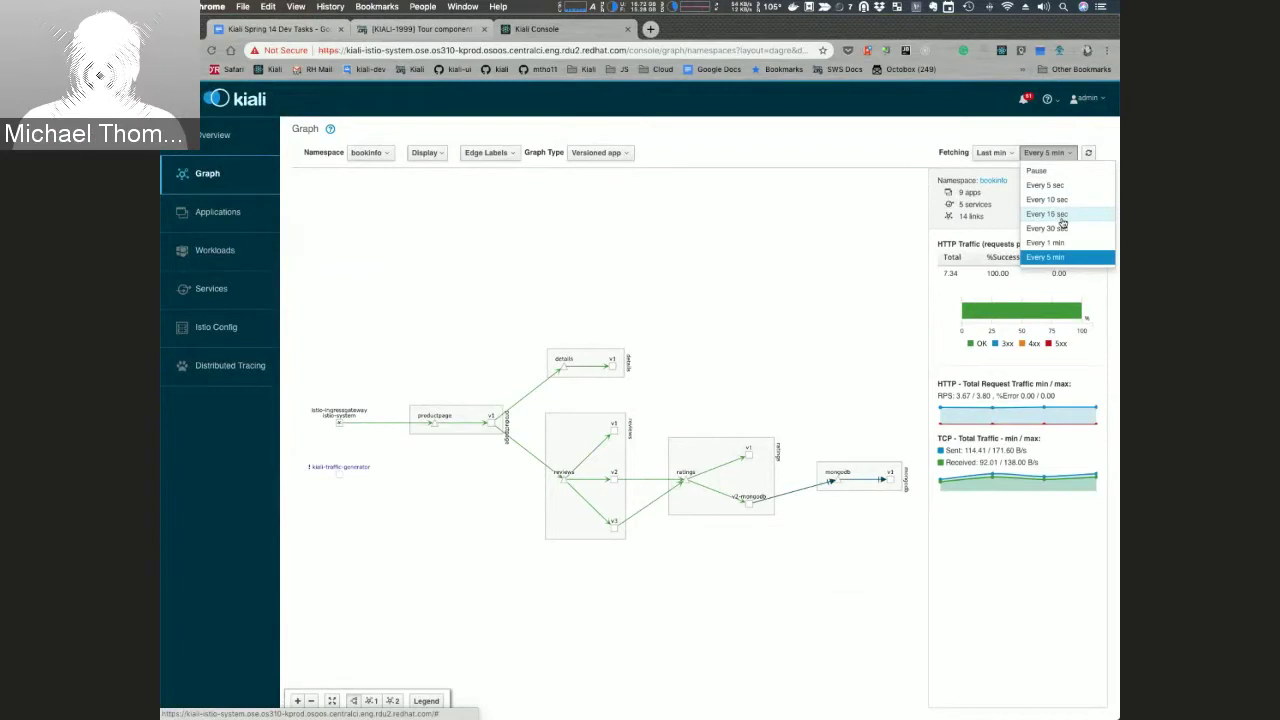
click(1058, 228)
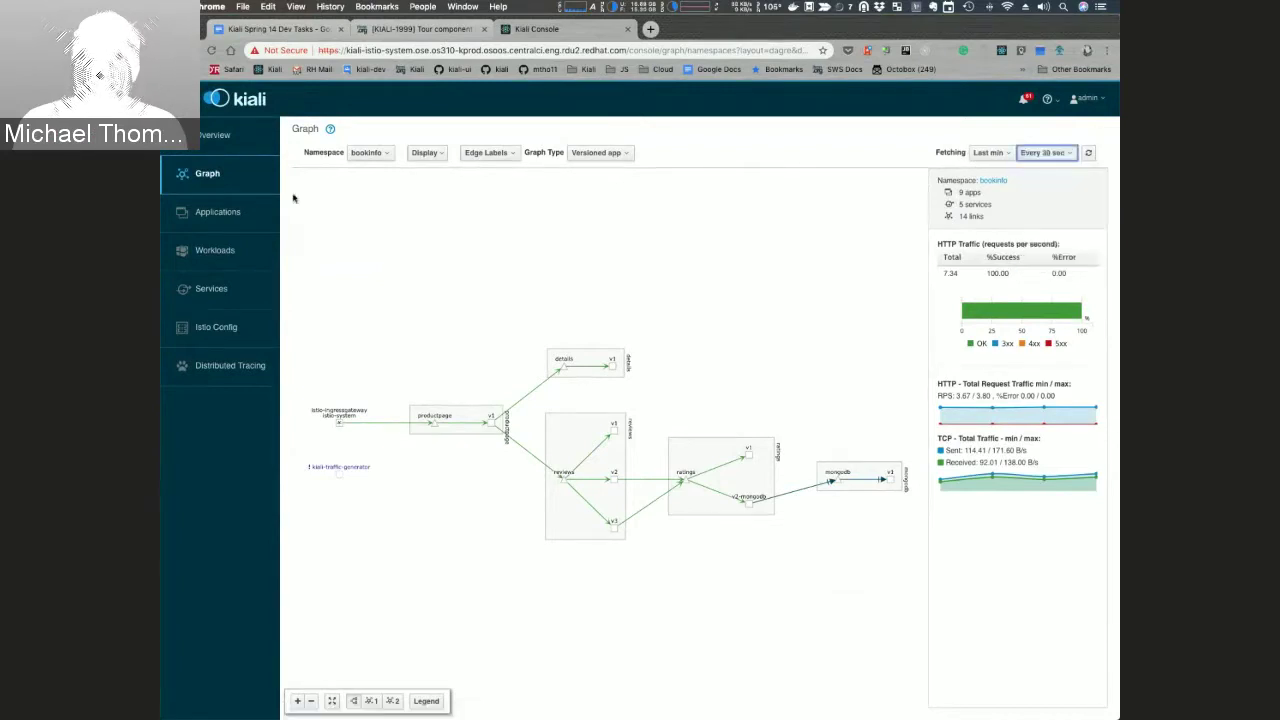
click(212, 136)
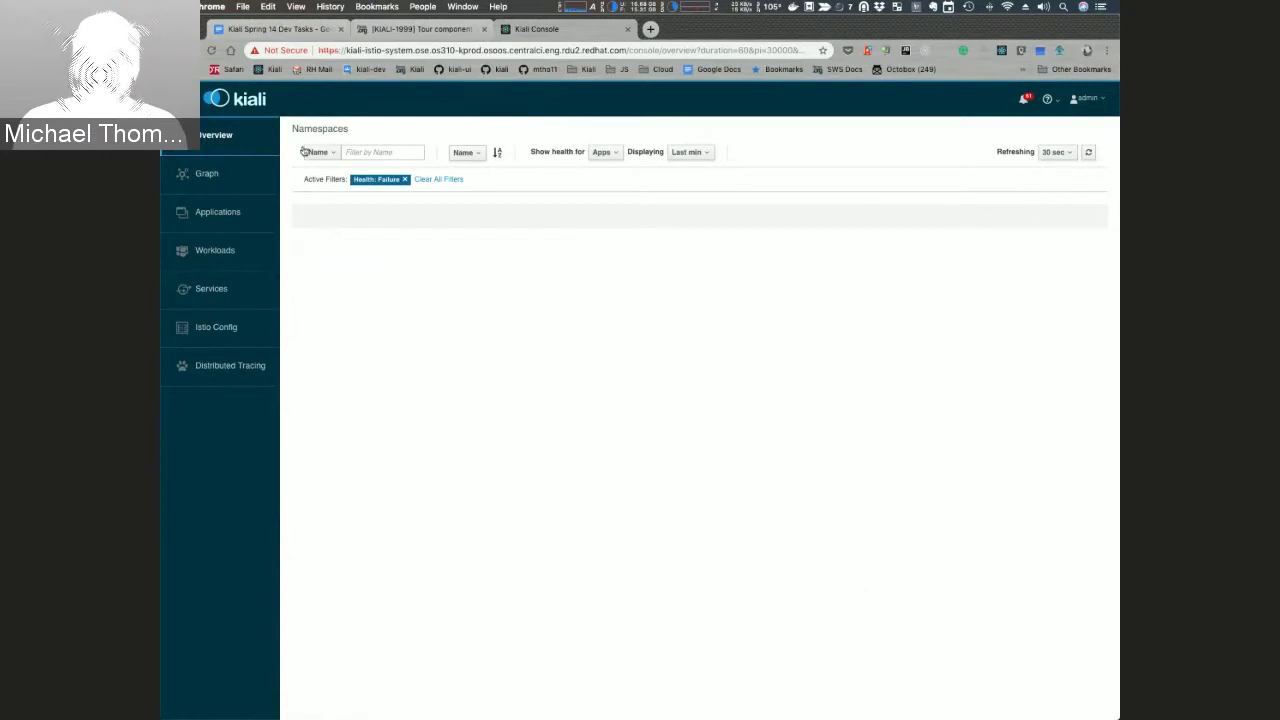
Step: Browse Kiali's Applications and Workloads lists, then go back to the Sprint 14 doc
click(205, 215)
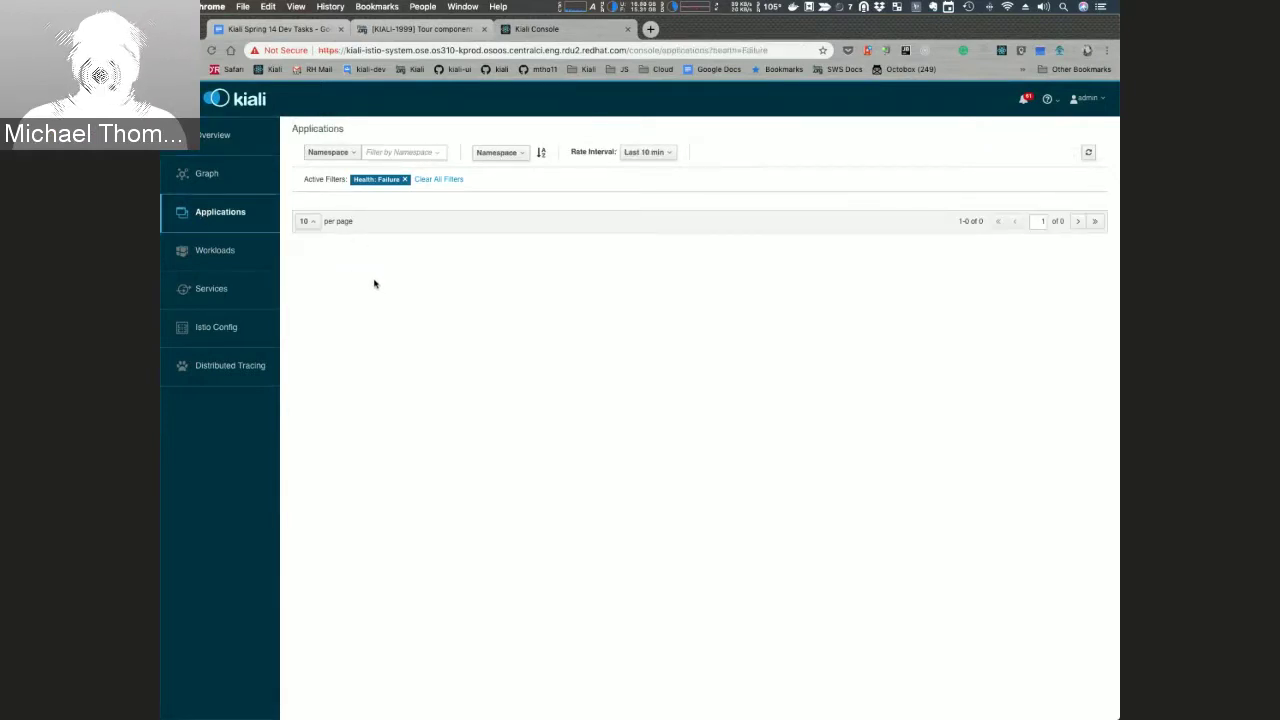
click(211, 251)
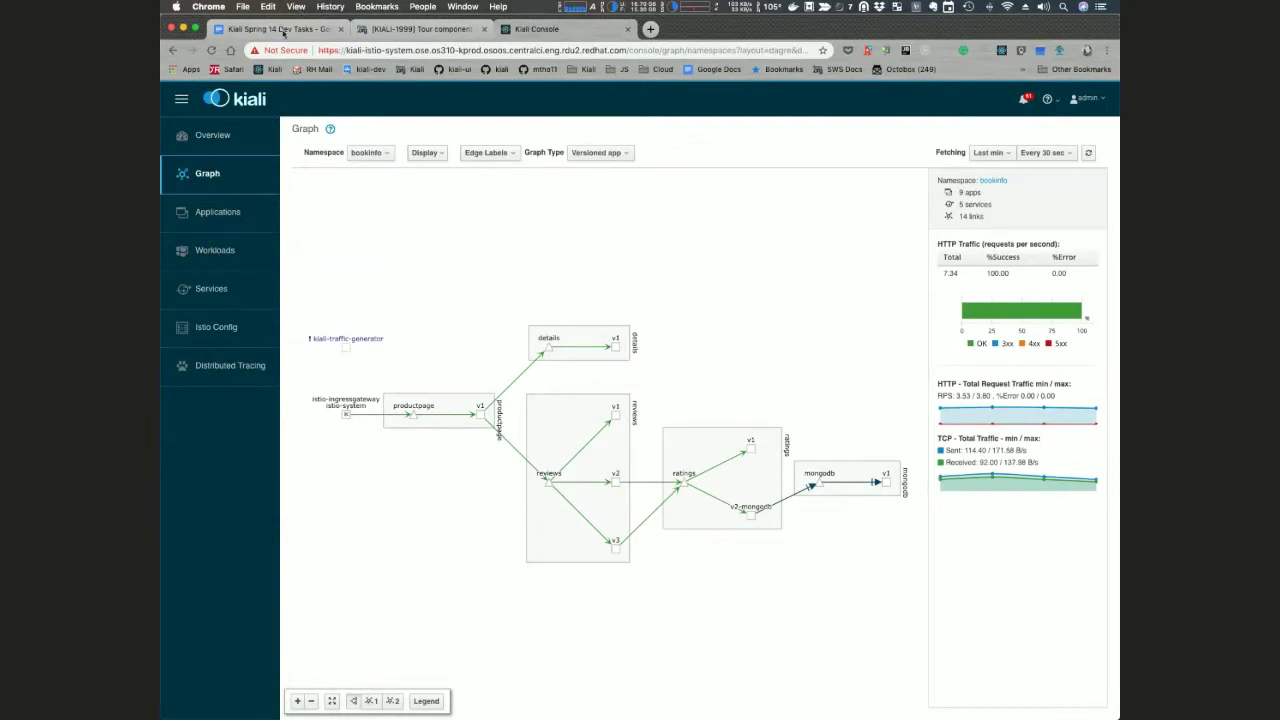
click(280, 29)
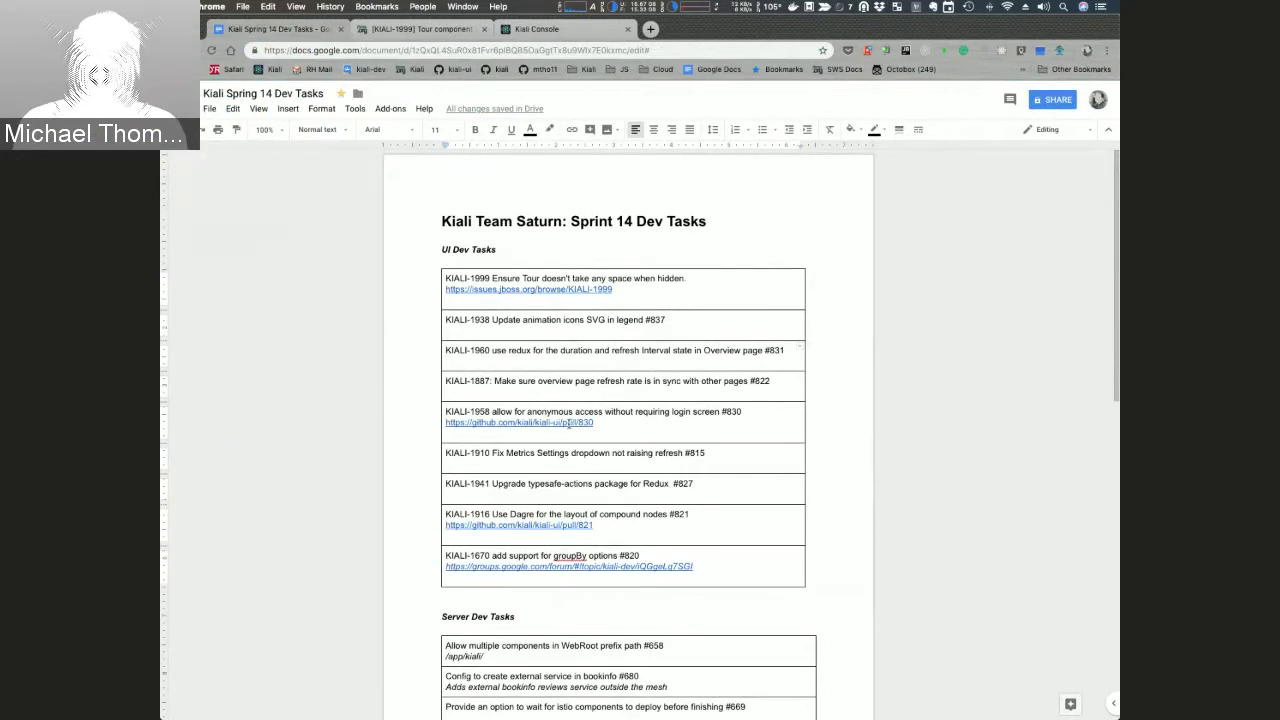
Step: Open GitHub pull request #830 from the doc in a new tab and read through it
click(567, 423)
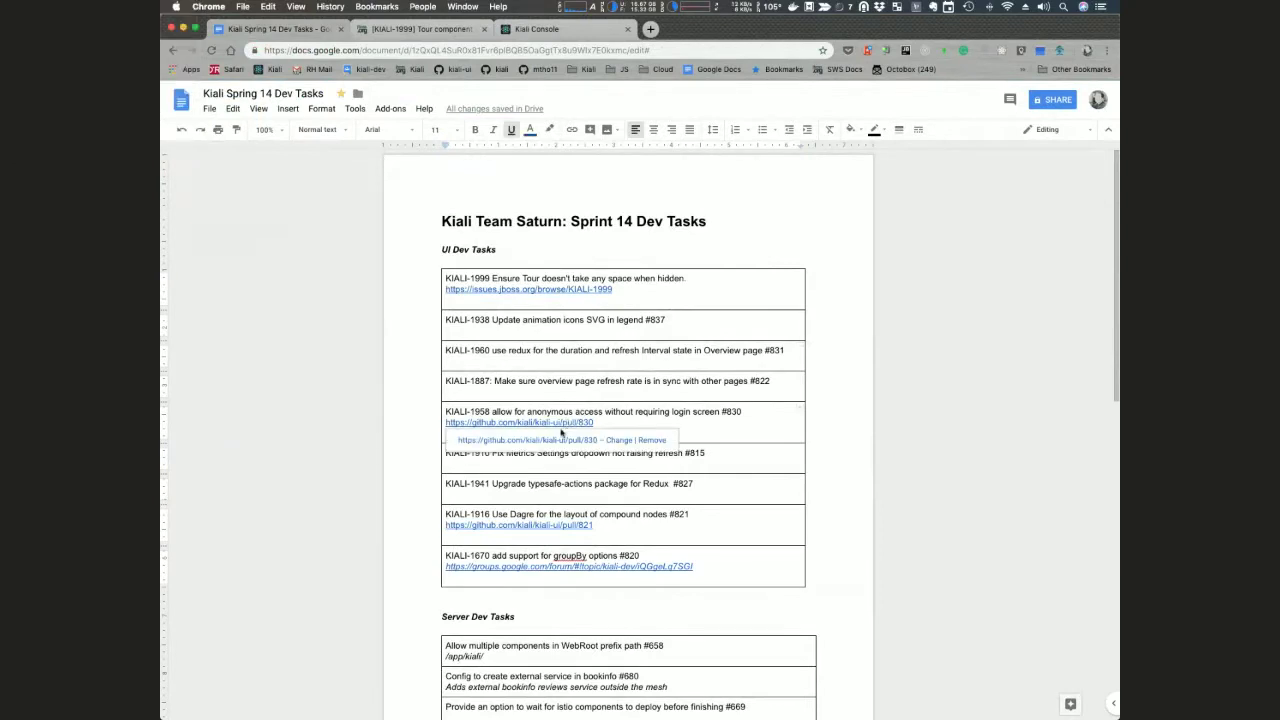
click(561, 439)
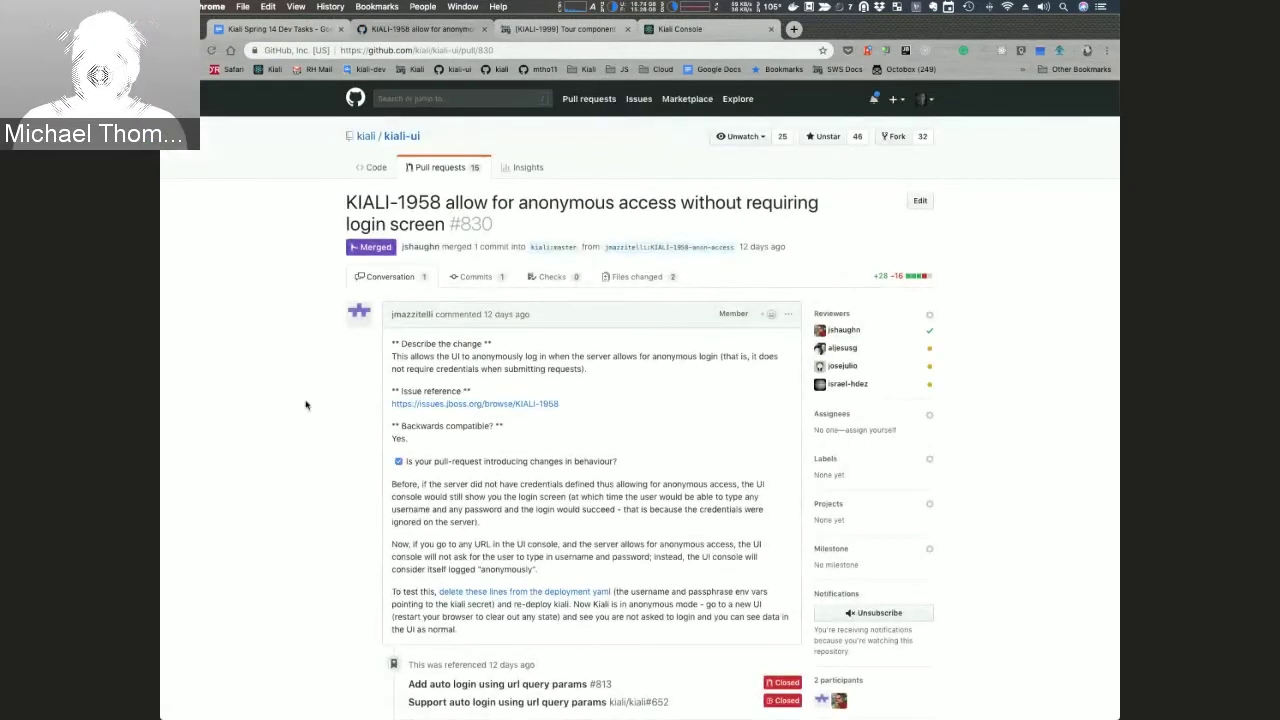
scroll(306, 404, down, 2)
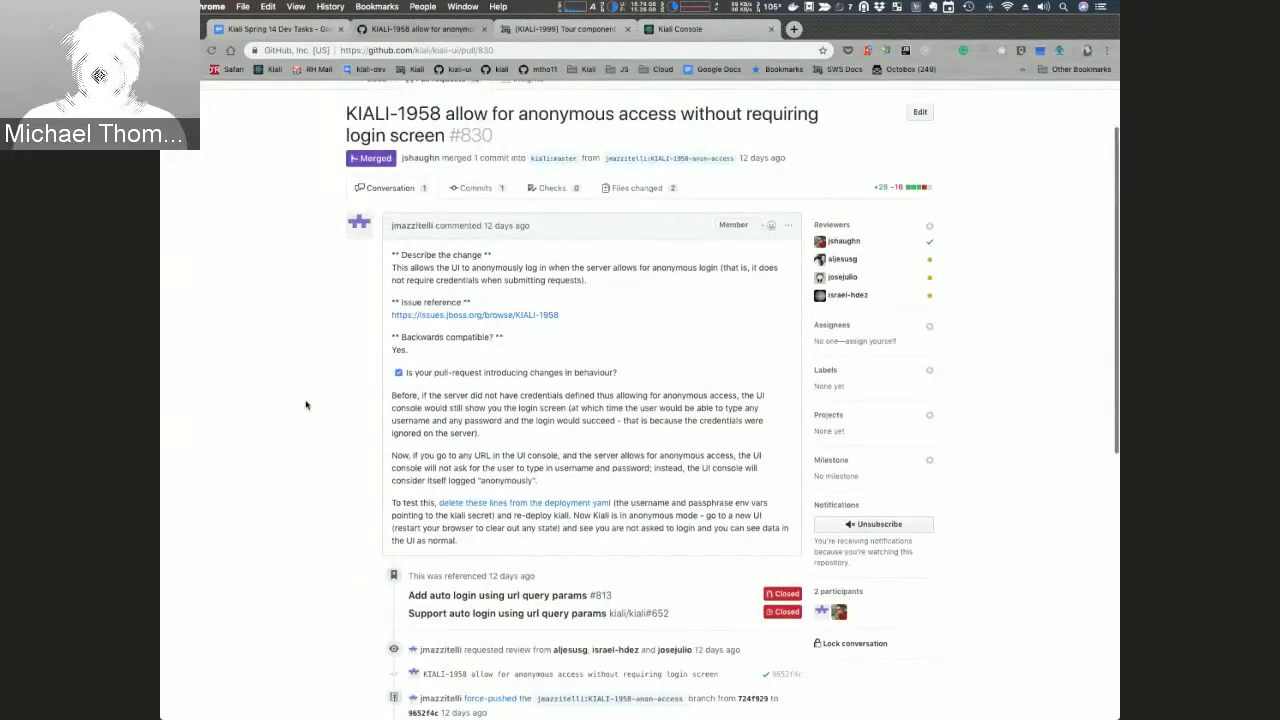
scroll(306, 404, down, 2)
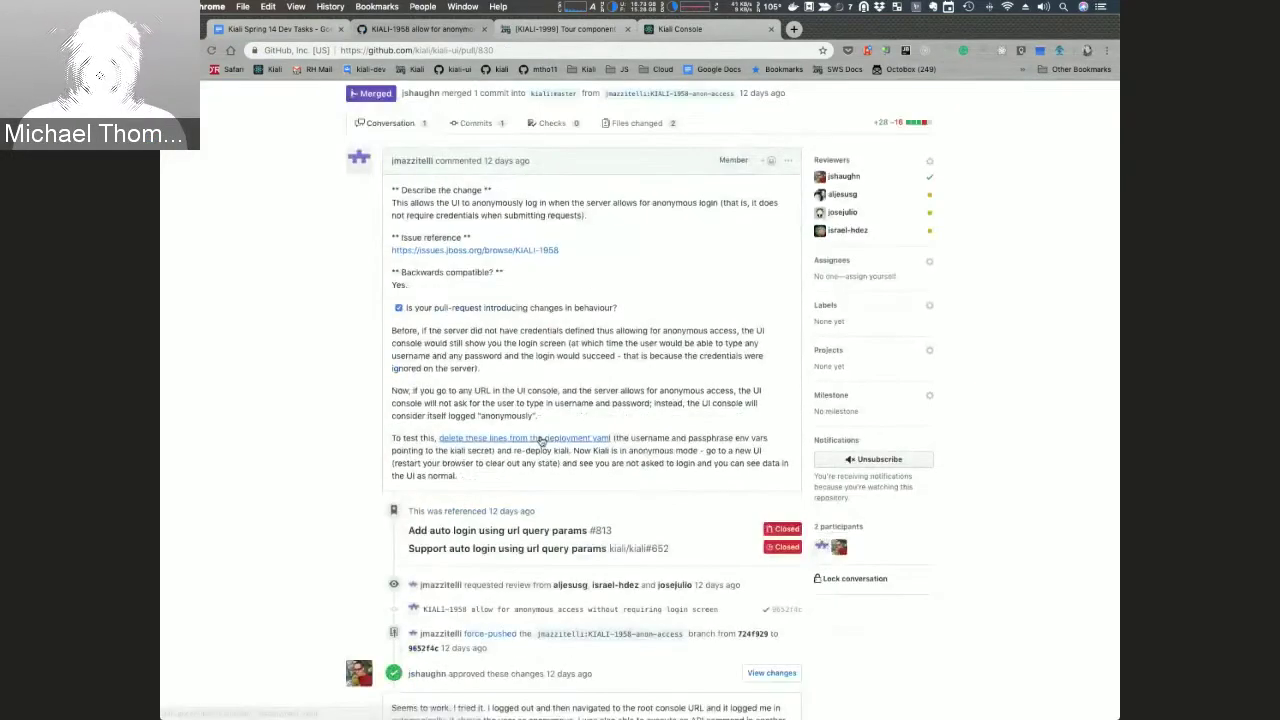
Step: Review the deployment.yaml lines the PR says to delete, then return to the sprint doc
click(520, 399)
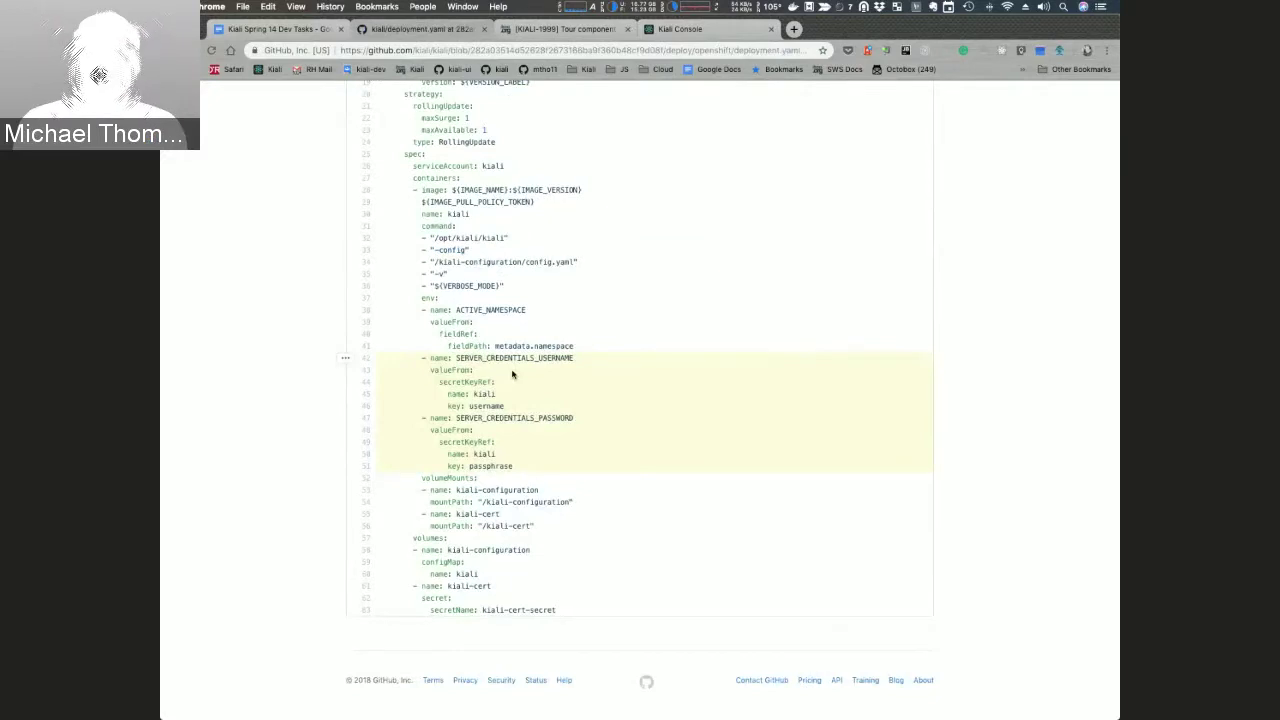
scroll(512, 374, up, 5)
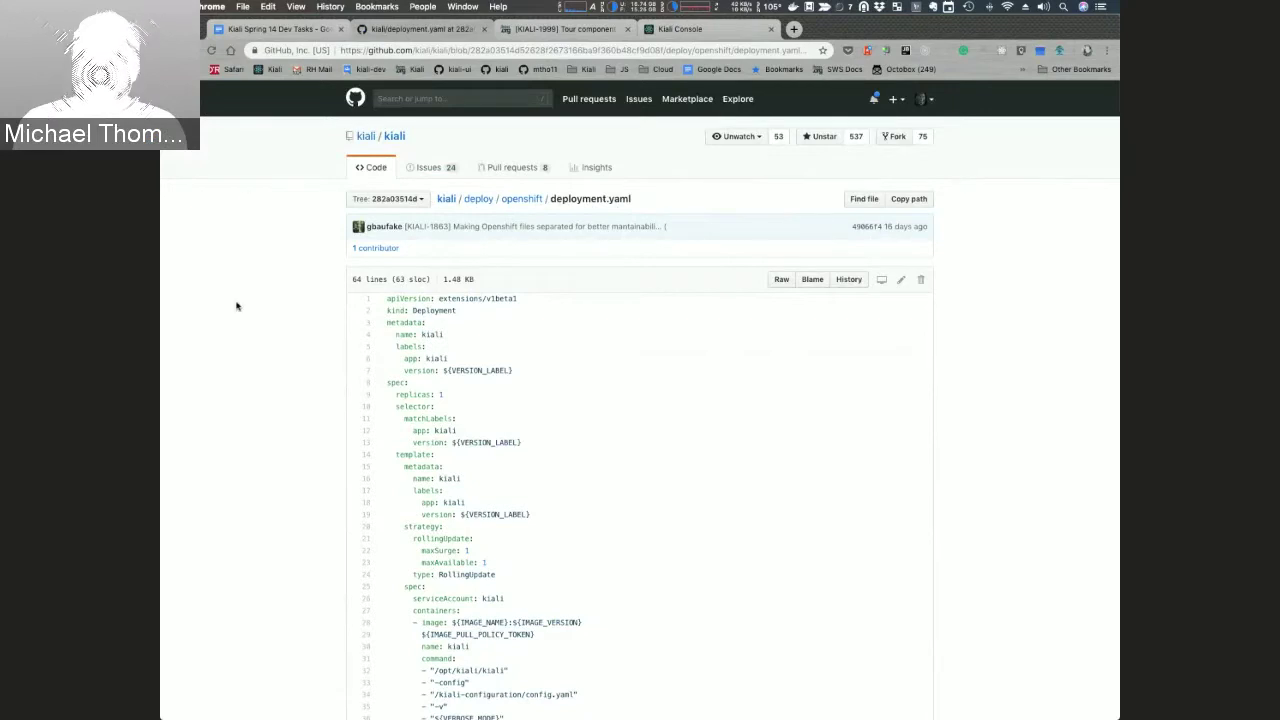
scroll(236, 306, down, 3)
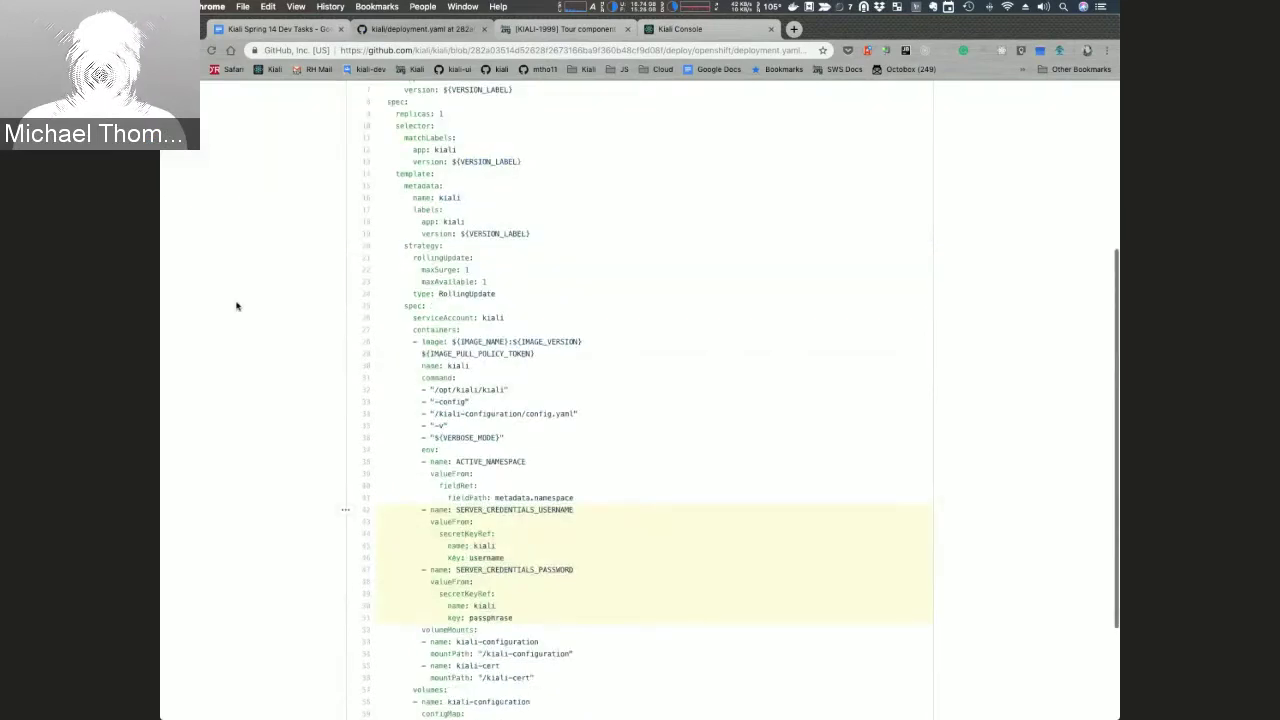
scroll(236, 306, down, 2)
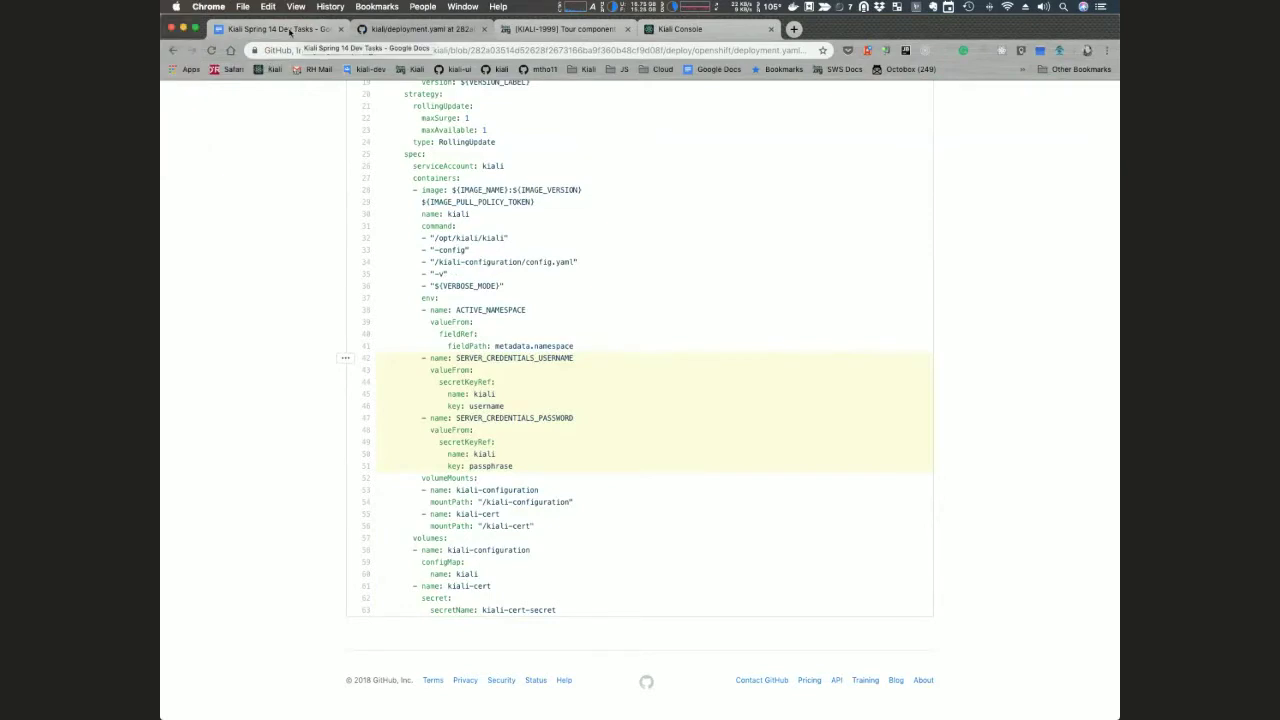
click(289, 31)
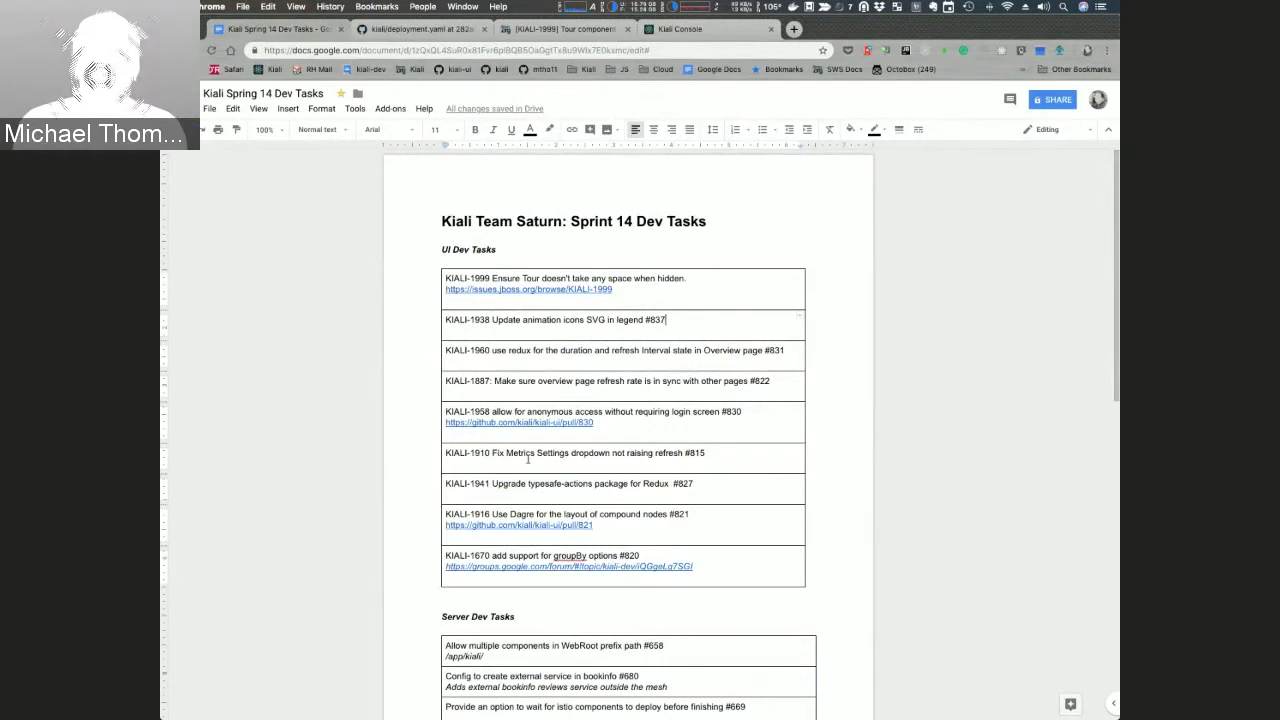
Step: Open kiali-ui pull request #821, linked under KIALI-1916, in a new tab
click(500, 498)
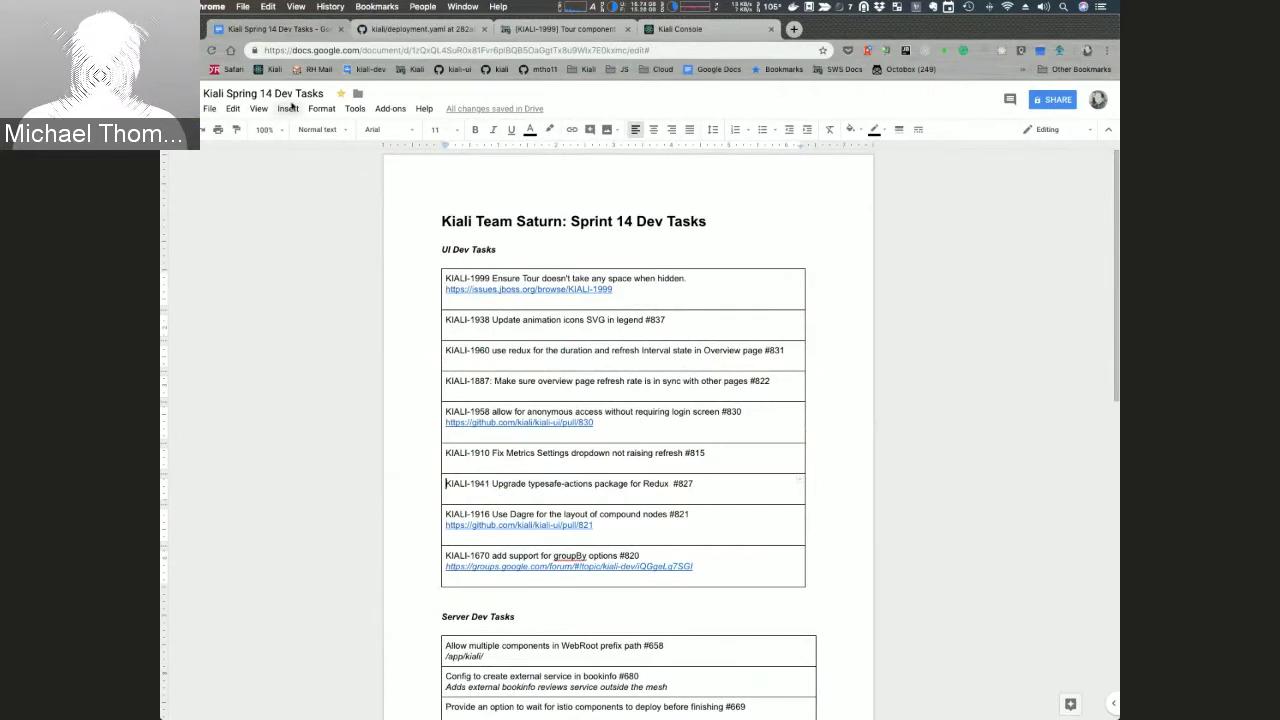
click(534, 528)
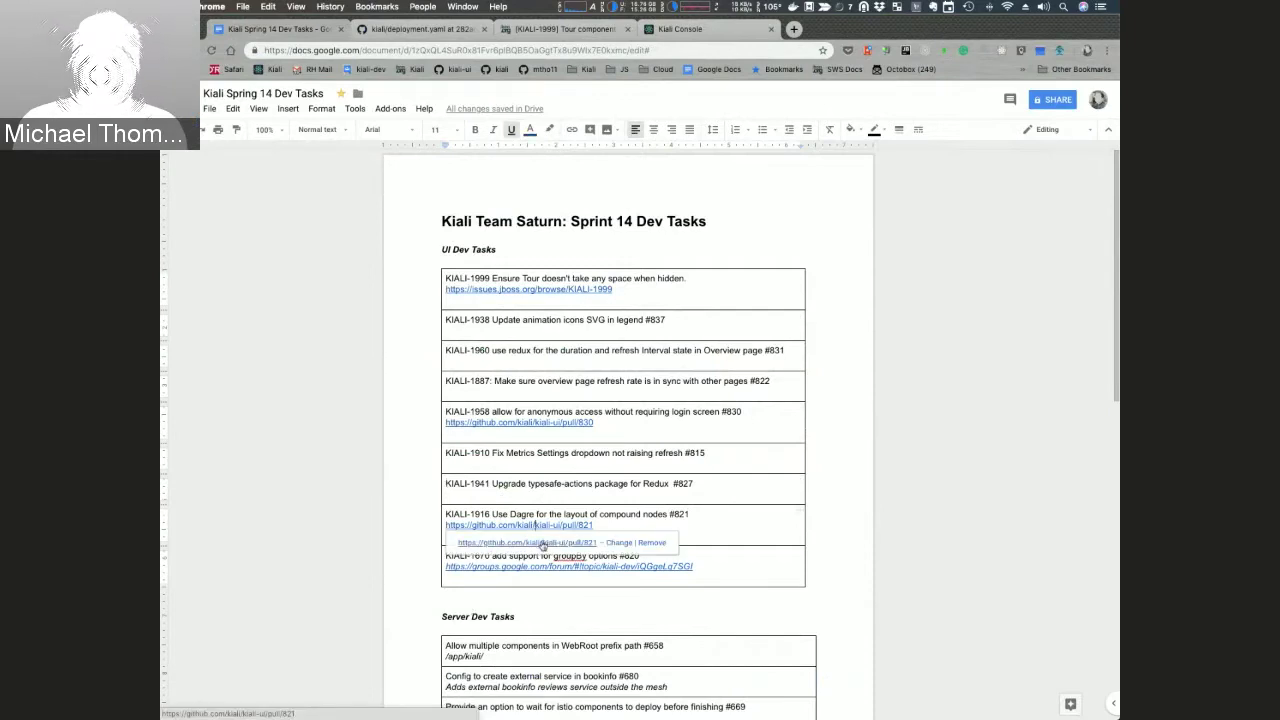
click(541, 545)
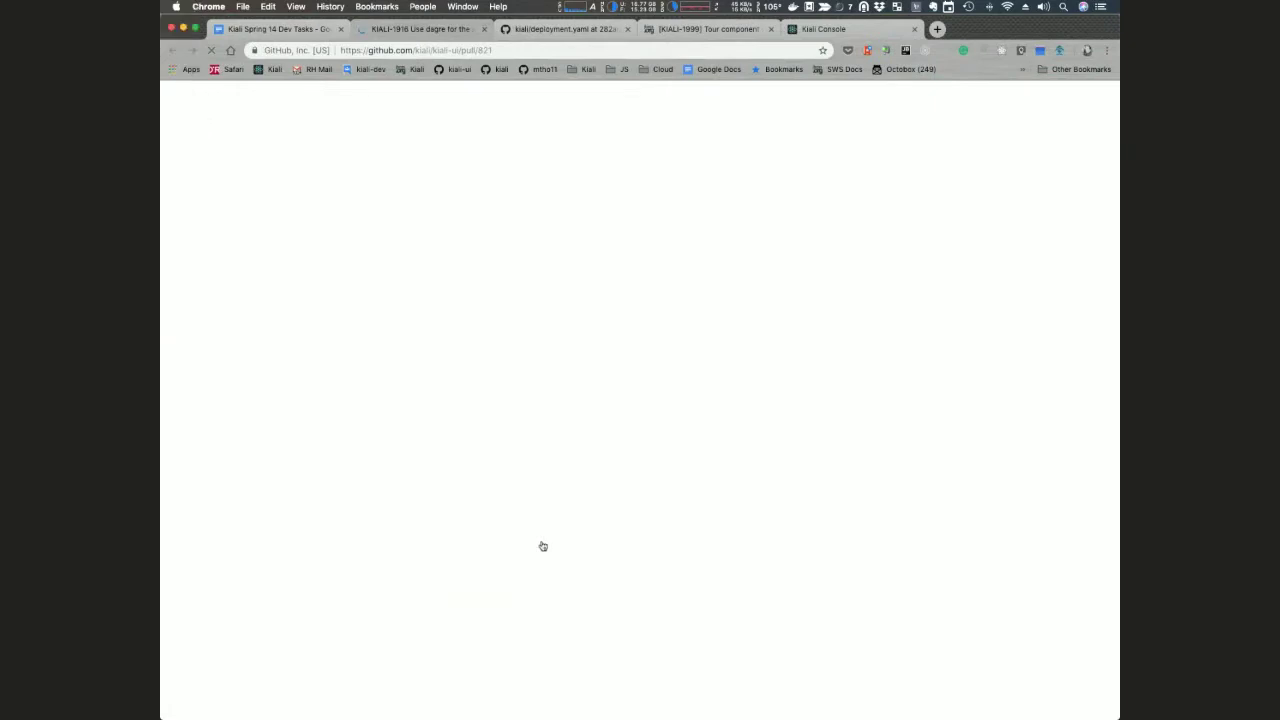
Step: Look over PR #821's before/after dagre layout screenshots, then return to the Sprint 14 doc
scroll(283, 442, down, 5)
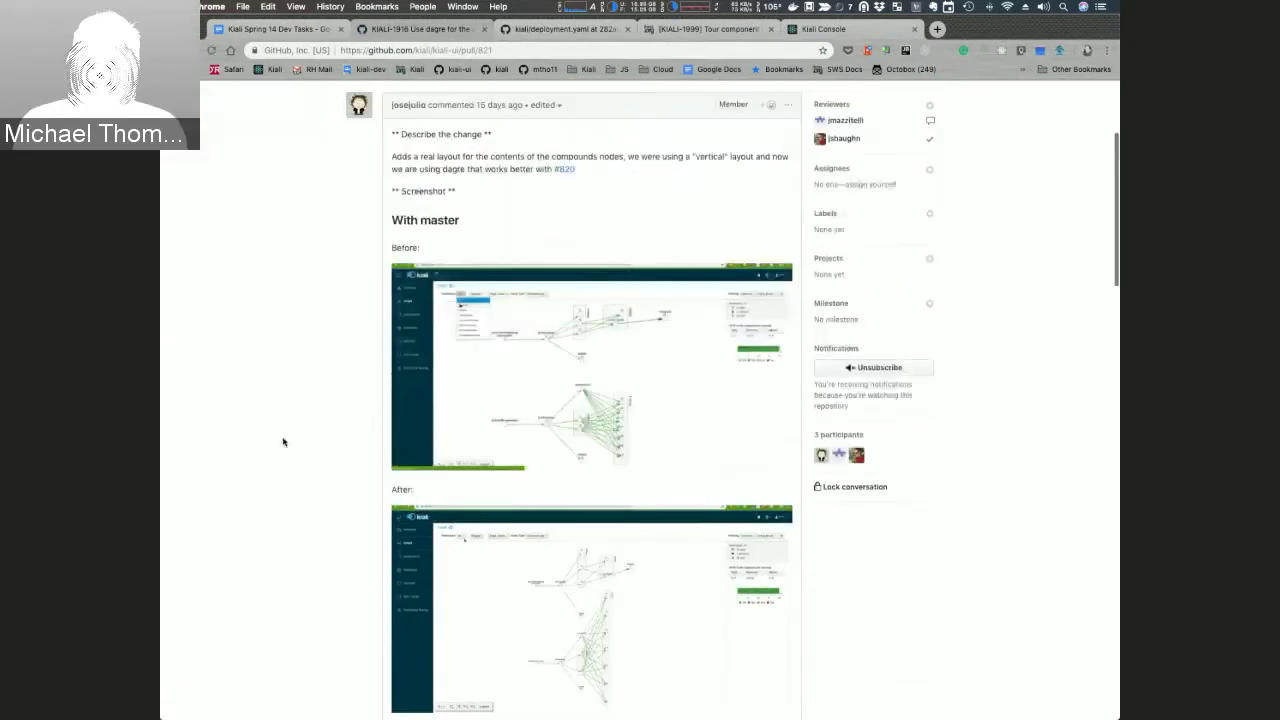
scroll(283, 442, down, 10)
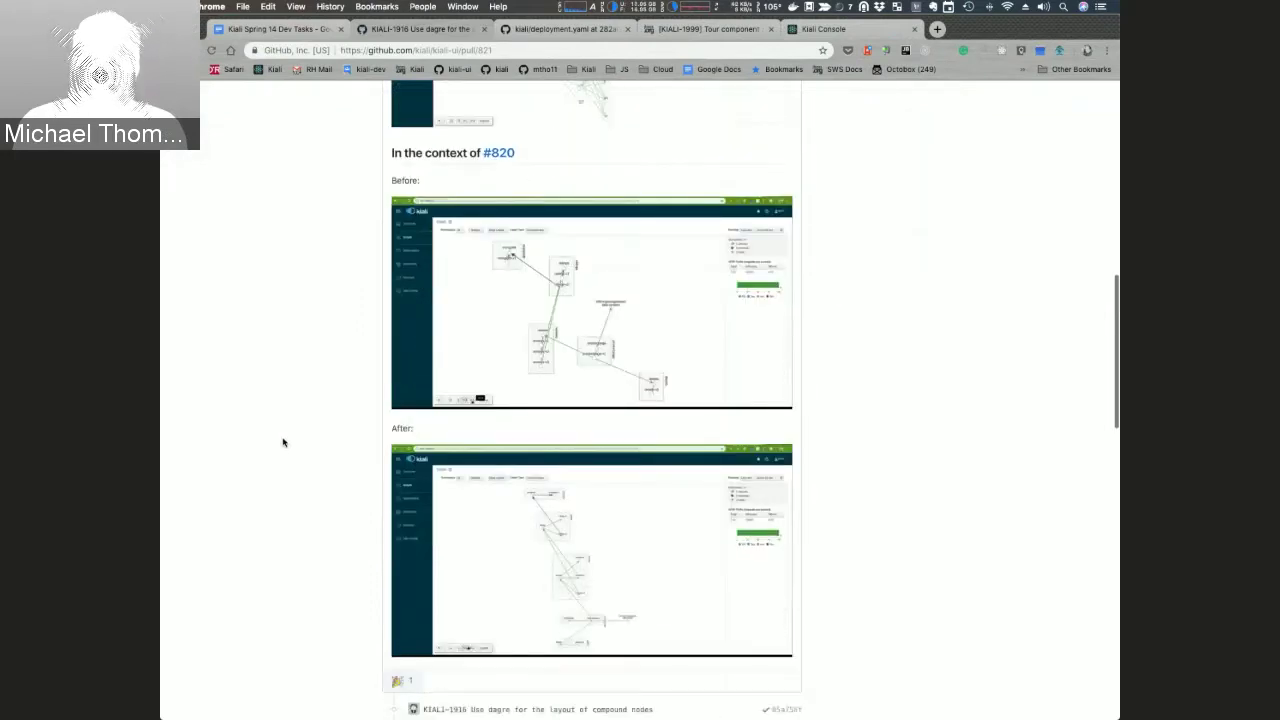
scroll(283, 442, down, 2)
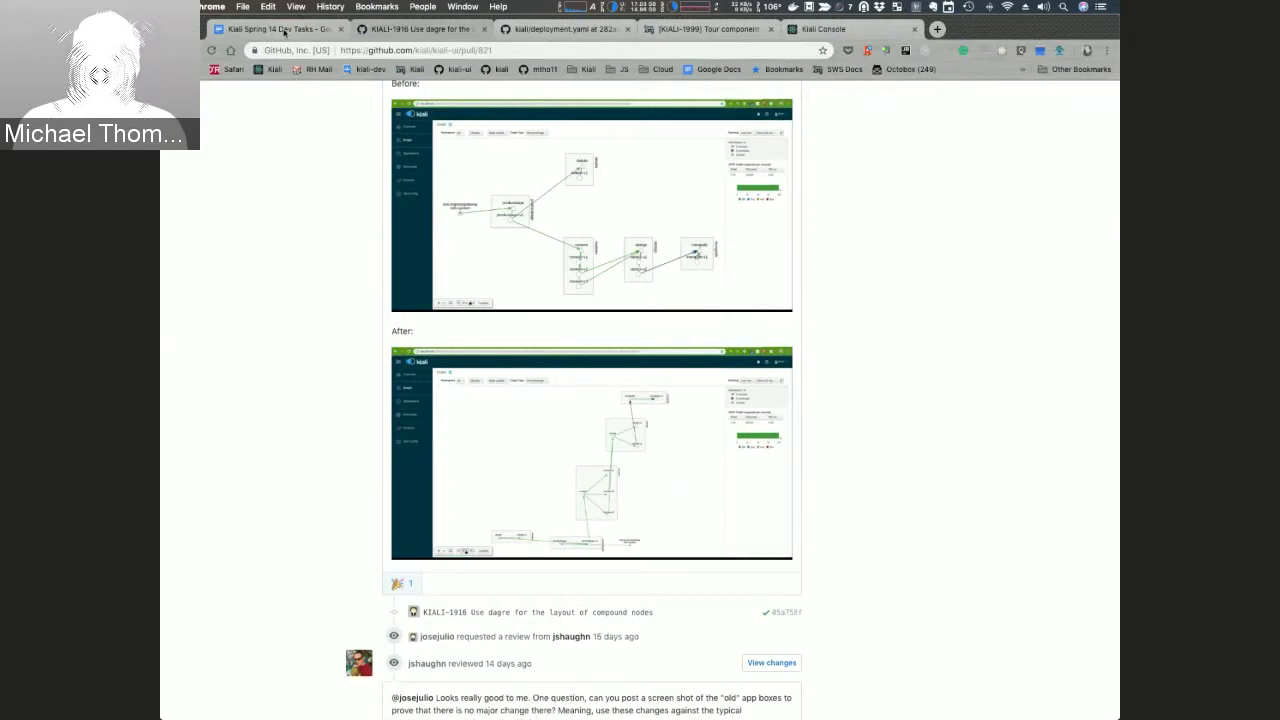
click(285, 30)
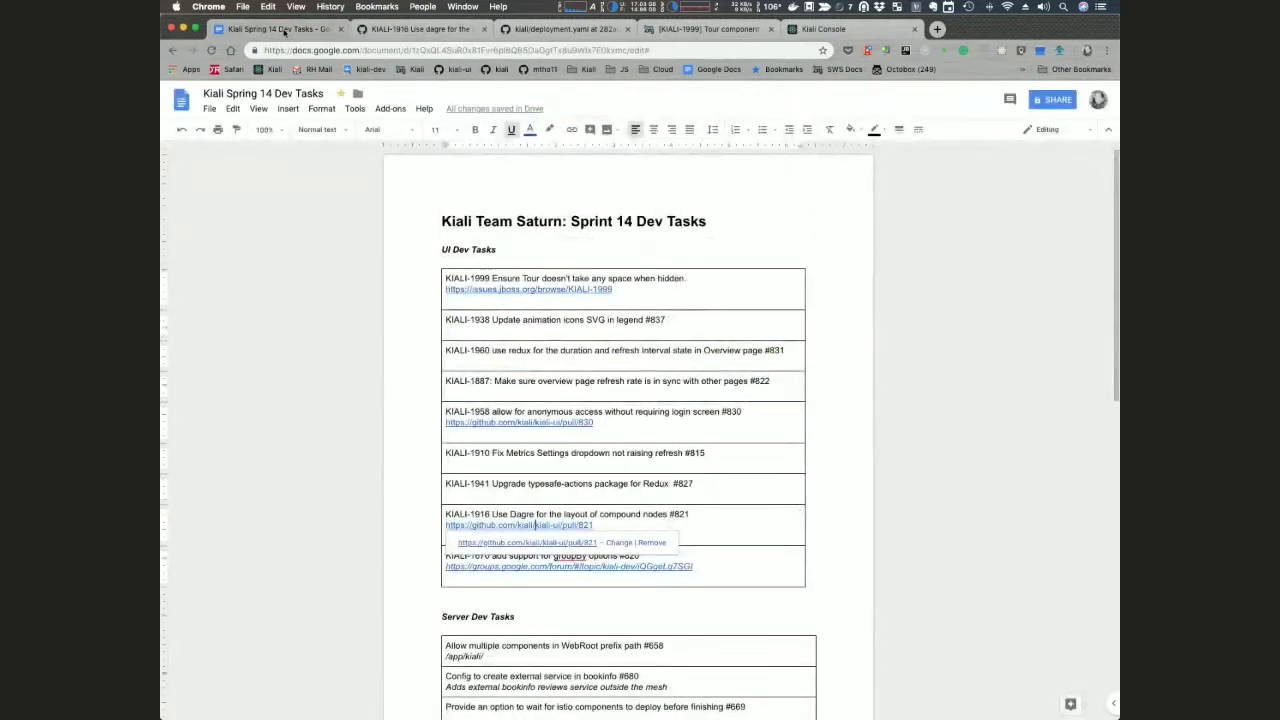
Step: Switch to the Kiali Console tab showing the bookinfo graph
key(super+5)
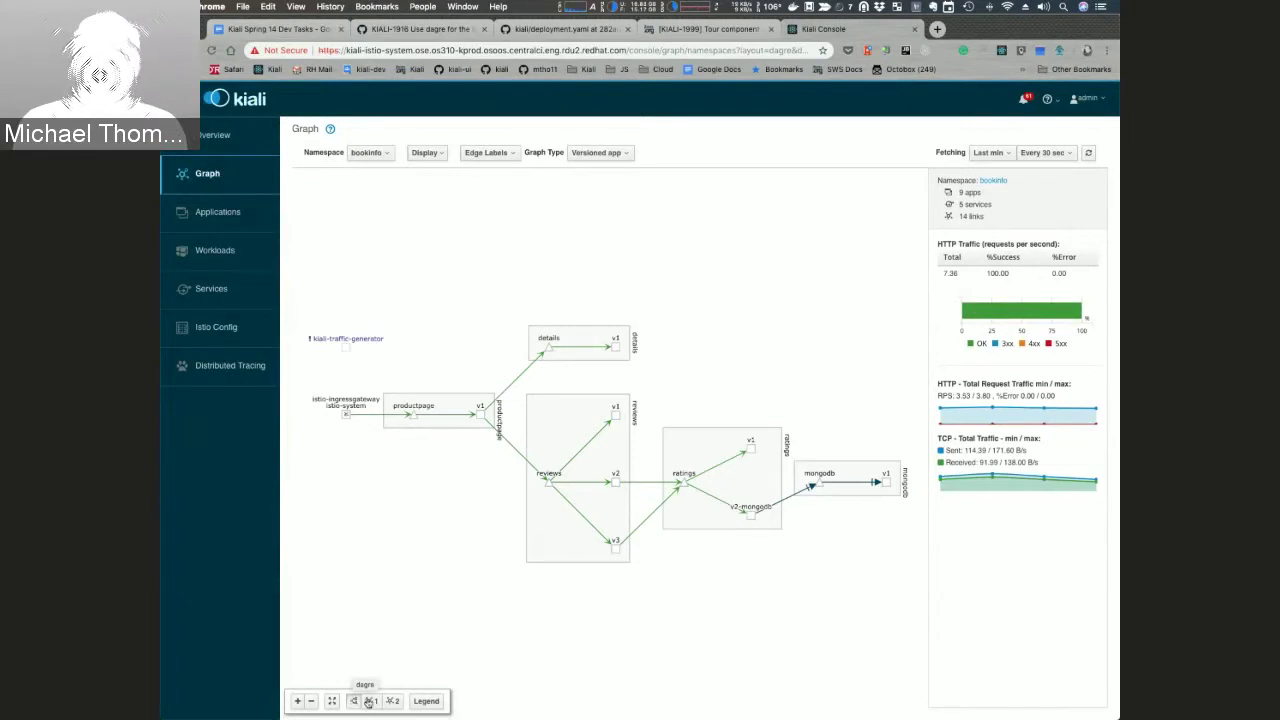
Step: Re-arrange the bookinfo graph with both alternative layouts, ending on cola, then return to the doc
click(371, 701)
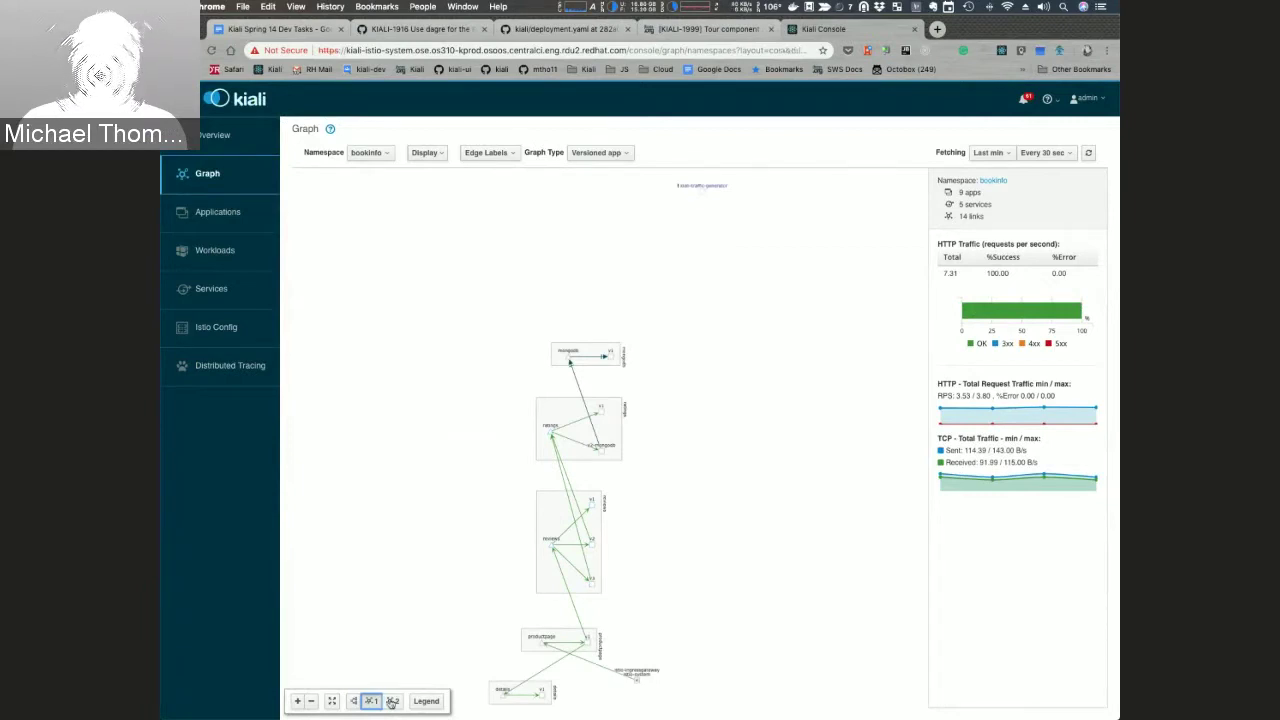
click(391, 702)
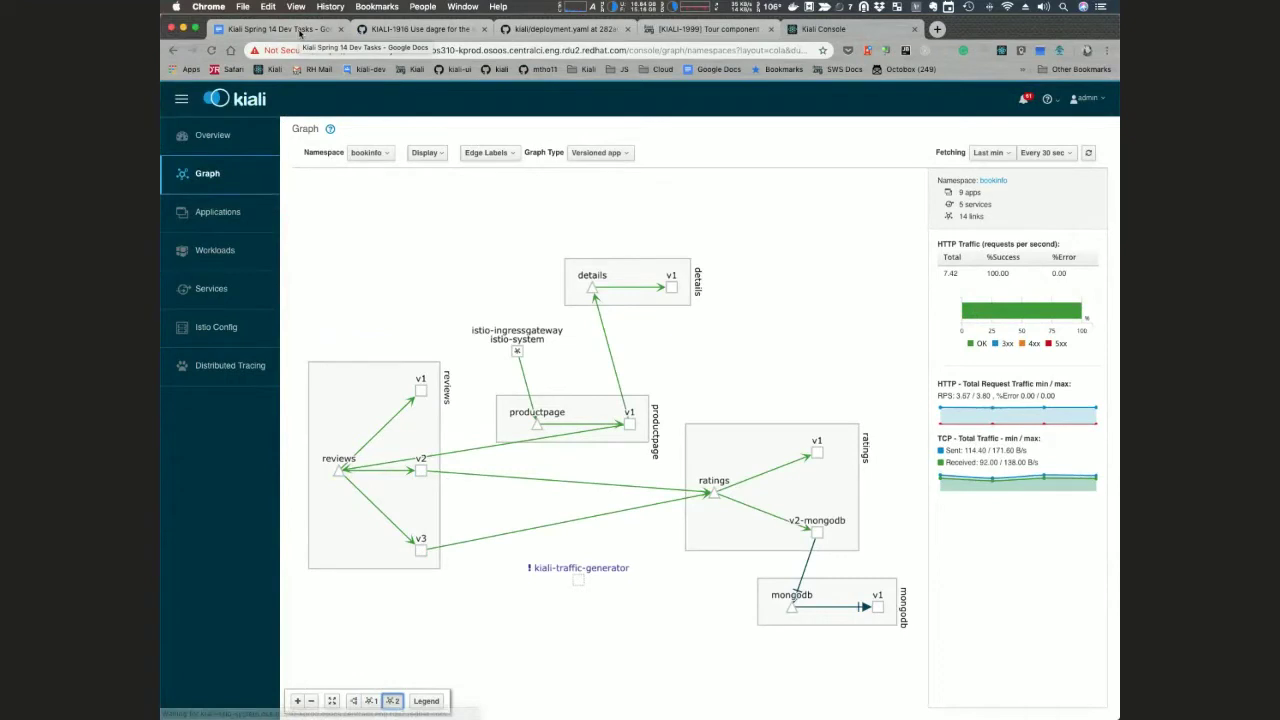
click(300, 30)
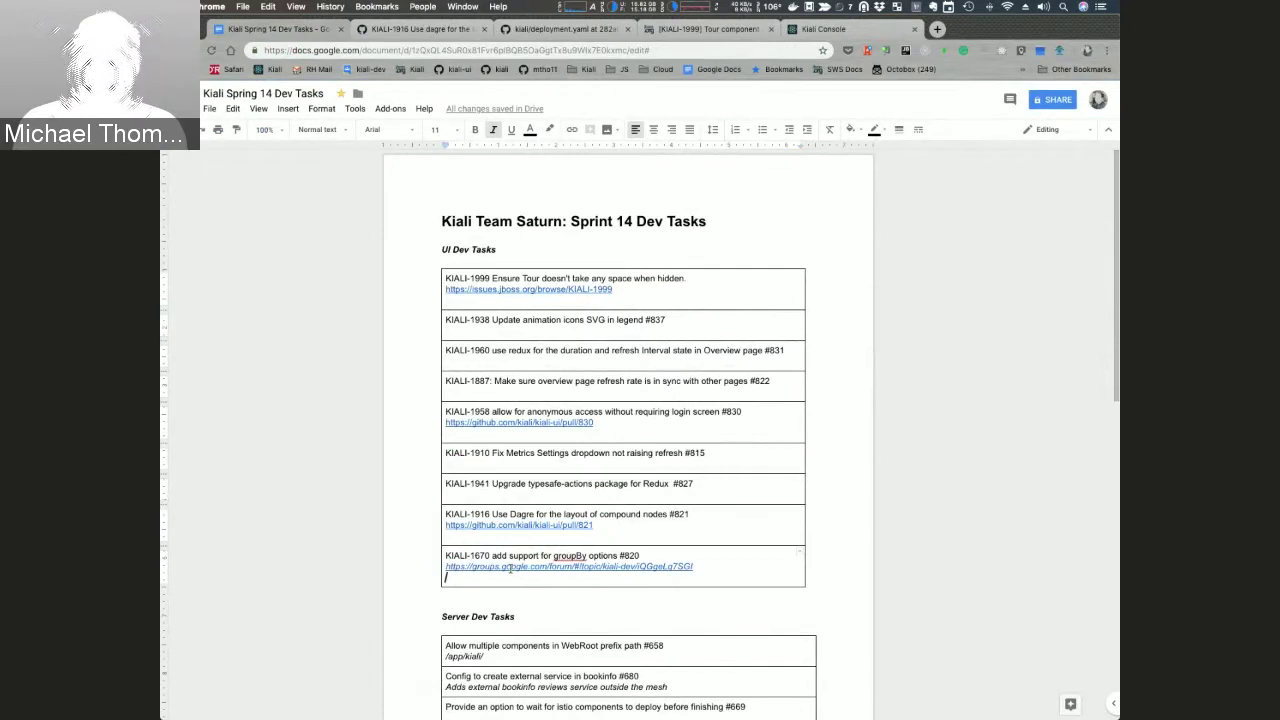
Step: Read the 'Showing services as part of an app?' thread's diagram post, compare with Kiali, then return
super+click(510, 567)
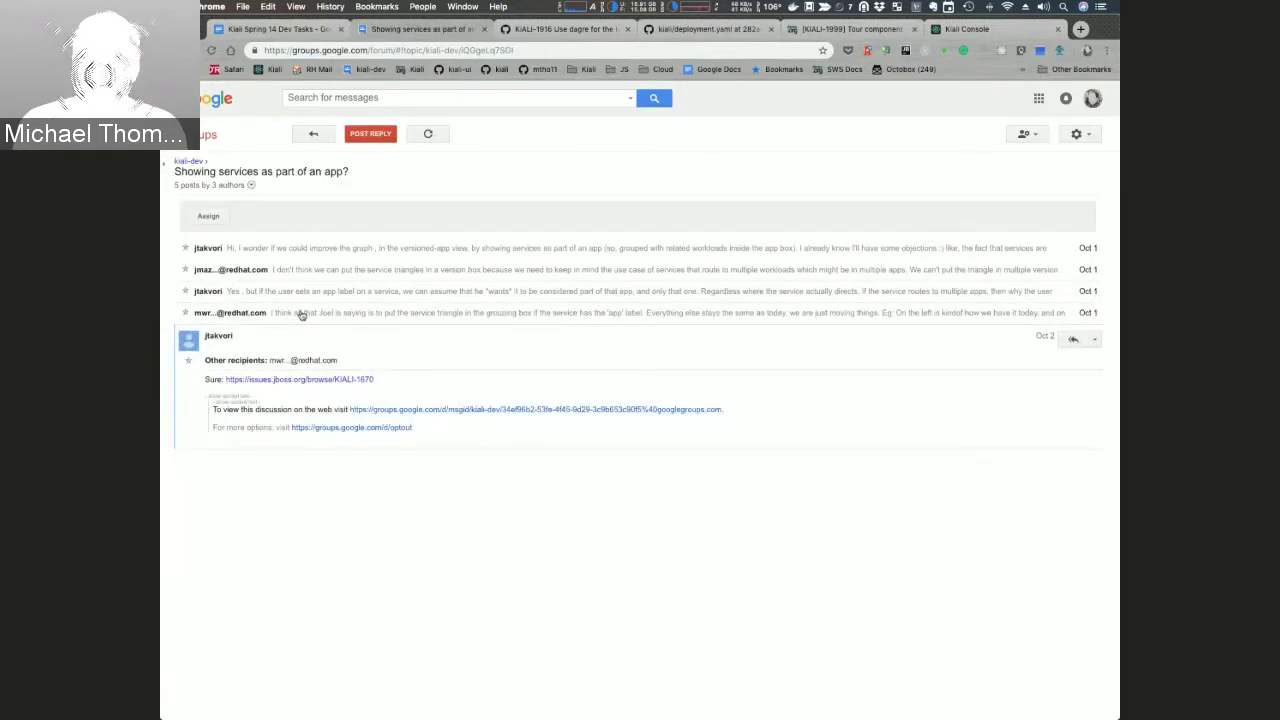
click(301, 313)
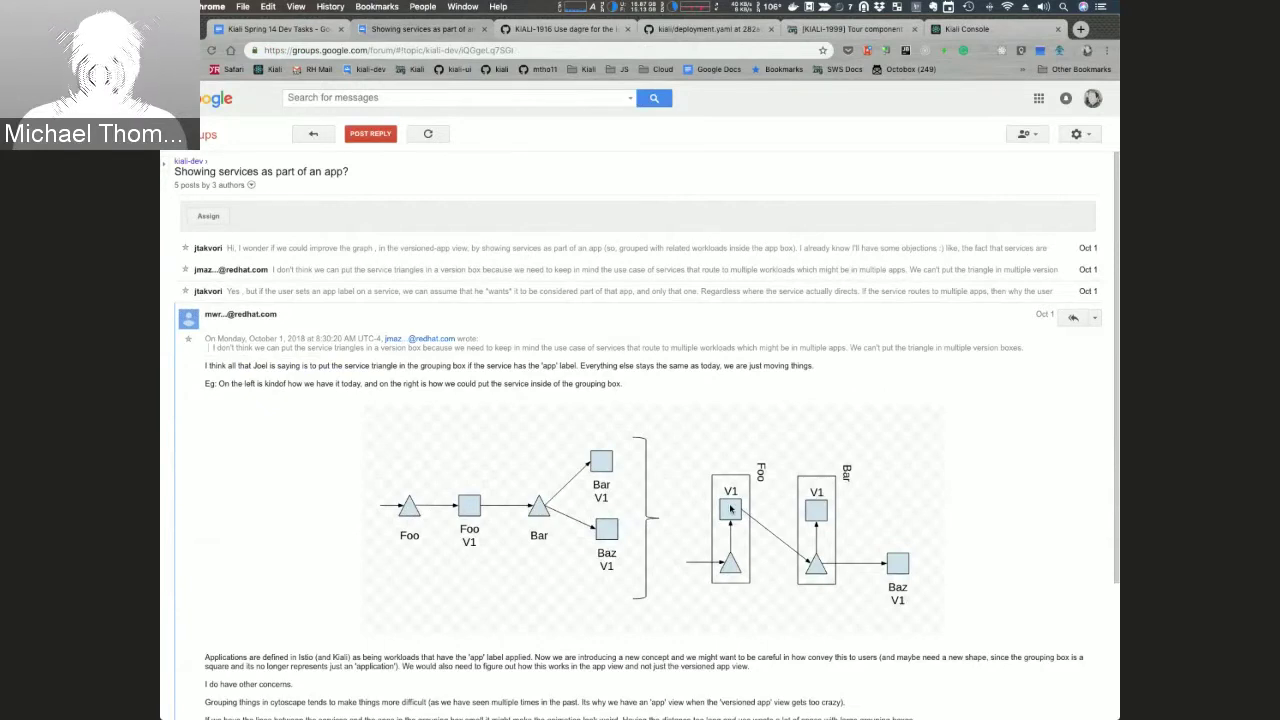
click(967, 29)
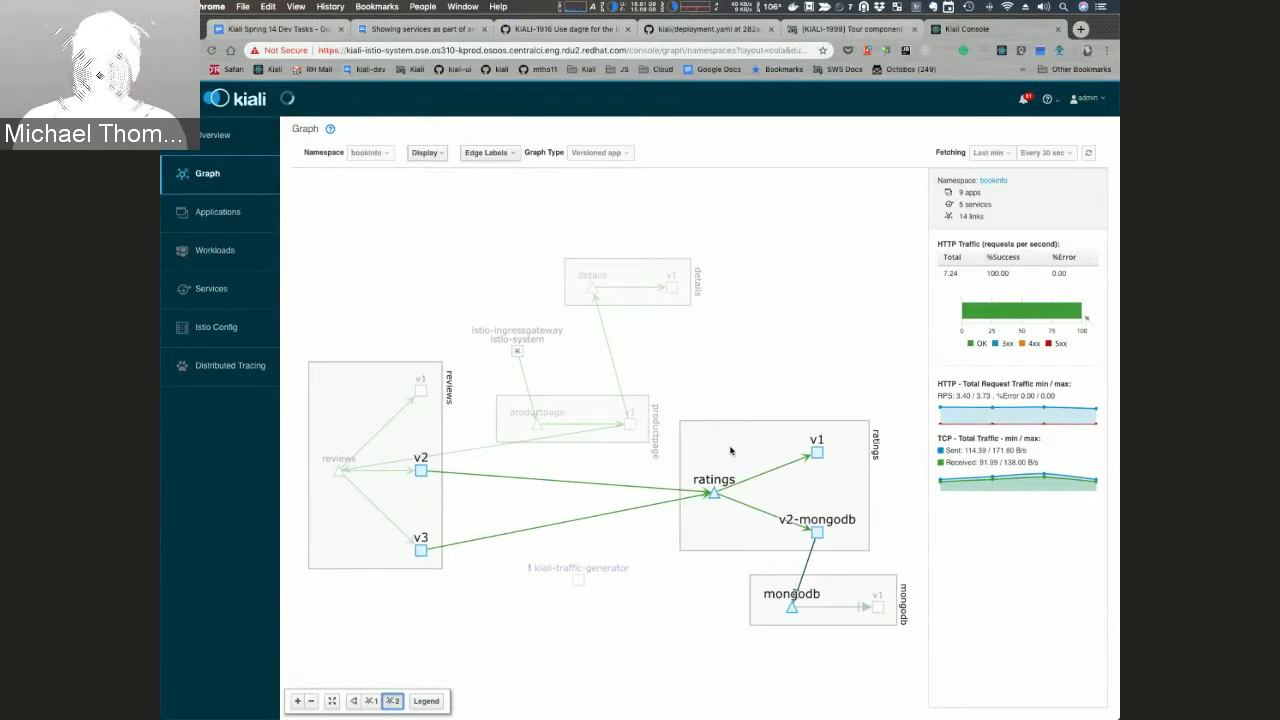
key(super+1)
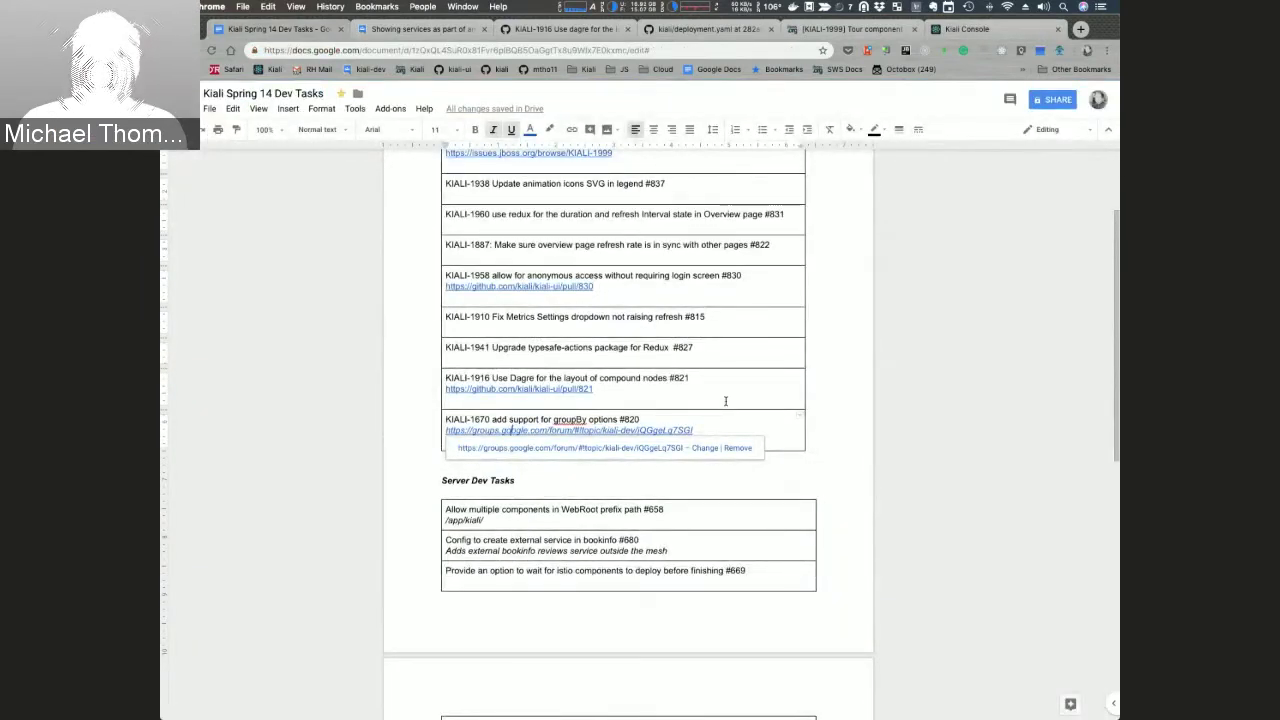
Step: Scroll the sprint doc down through the Server Dev Tasks and Istio Upstream Dev Tasks tables
scroll(726, 401, down, 2)
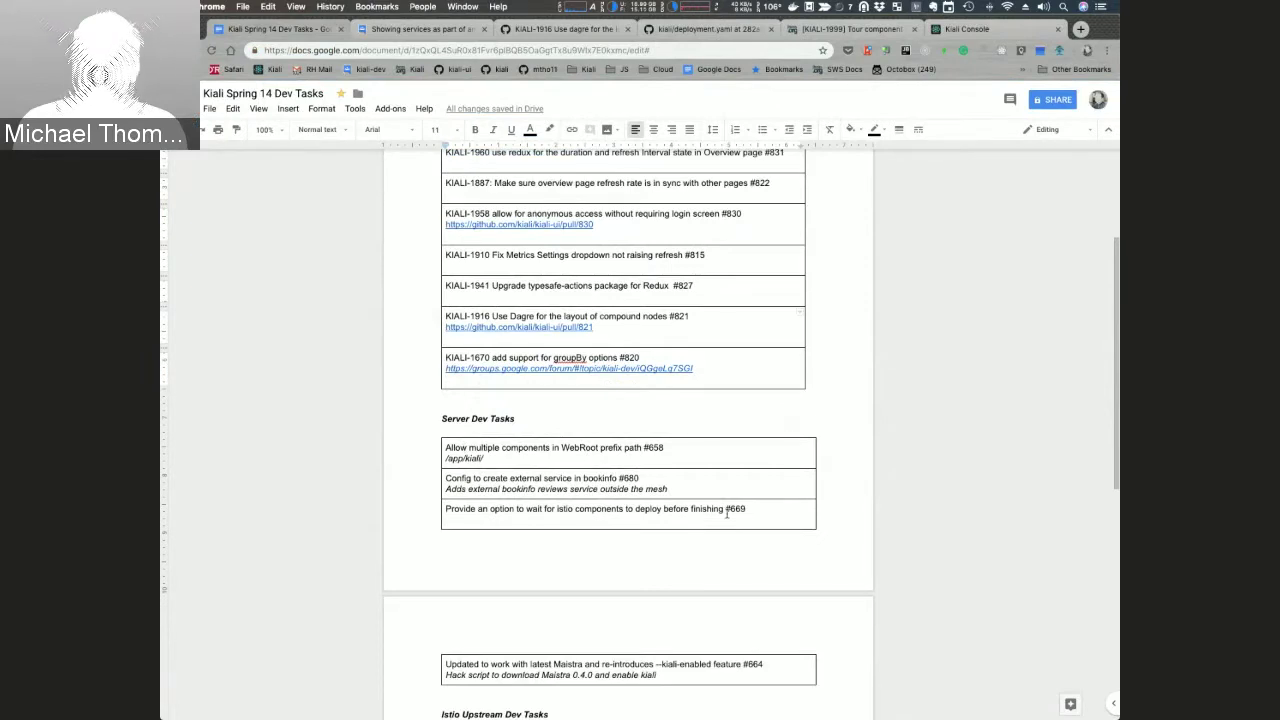
scroll(727, 513, down, 3)
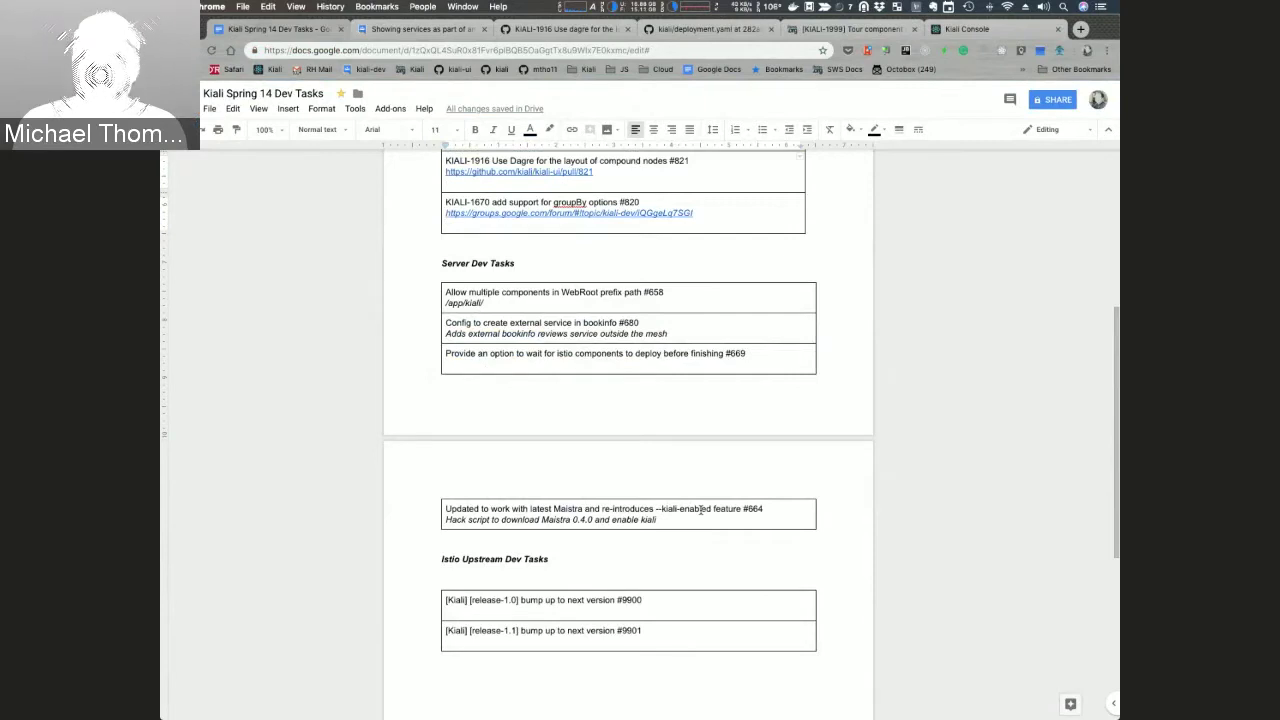
scroll(628, 498, down, 2)
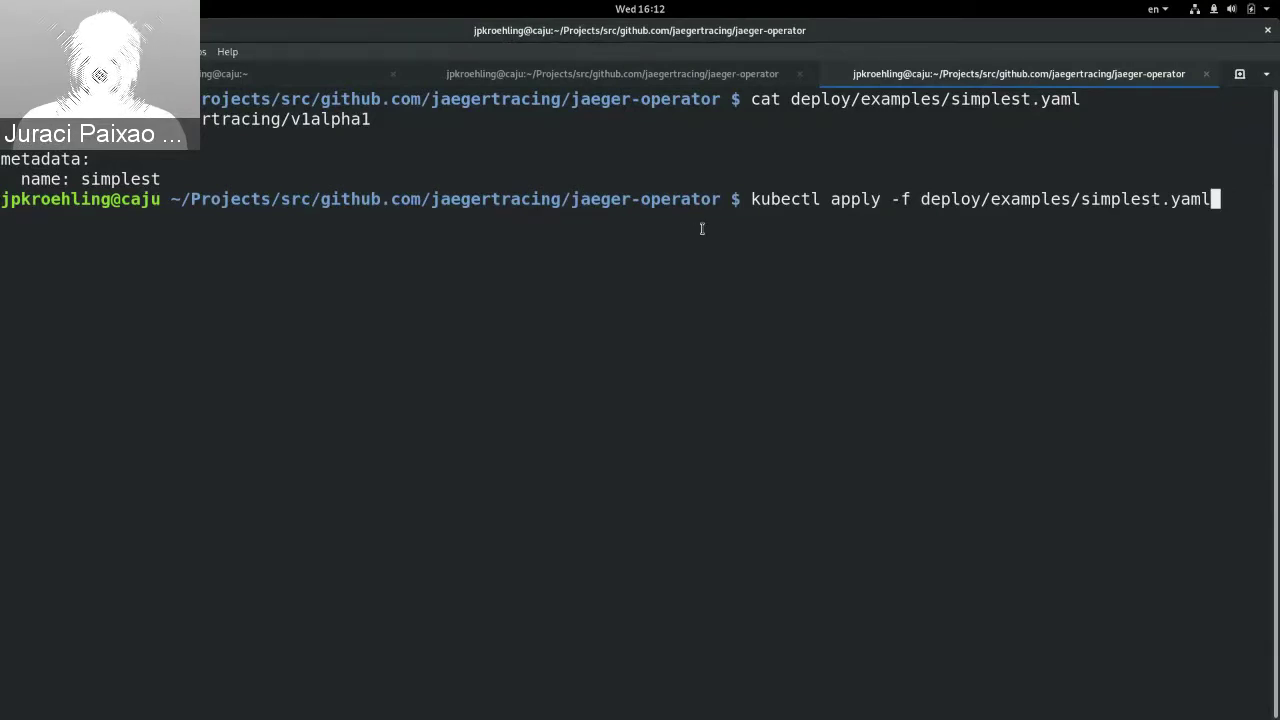
Step: Point out the simplest.yaml contents and path, then run kubectl apply -f deploy/examples/simplest.yaml
drag(272, 122, 356, 160)
click(356, 160)
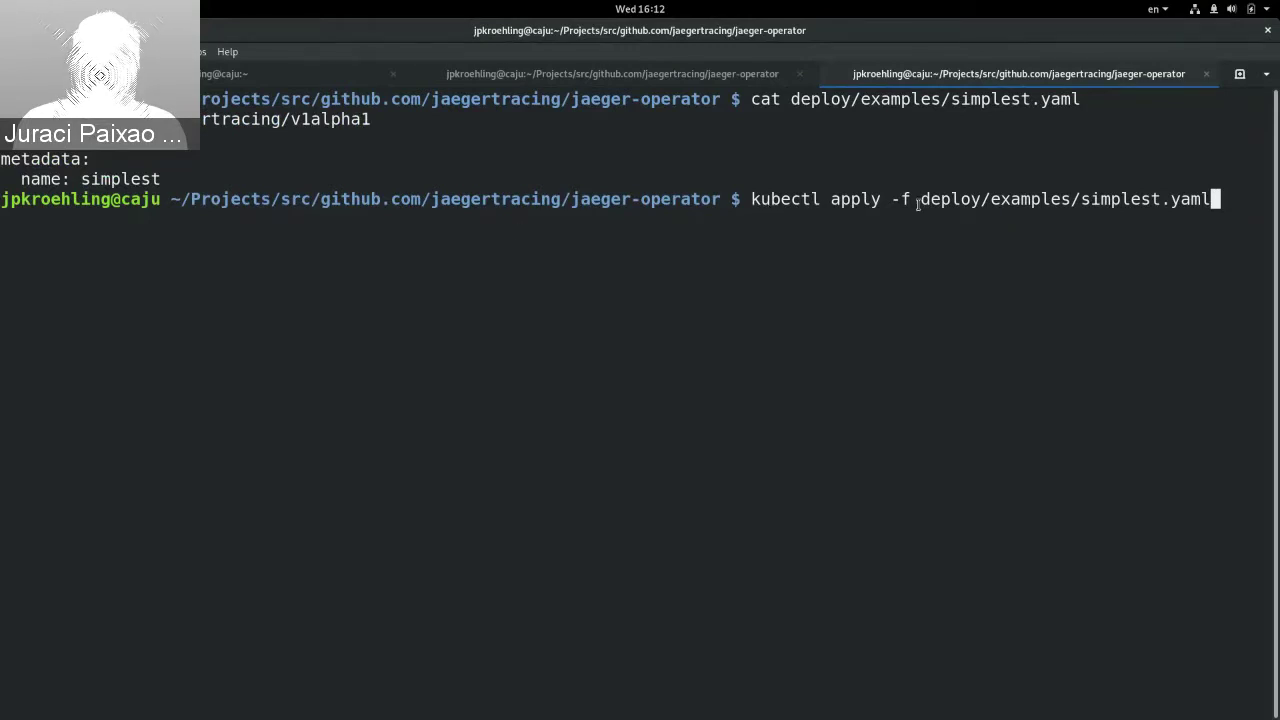
double_click(963, 201)
click(1100, 204)
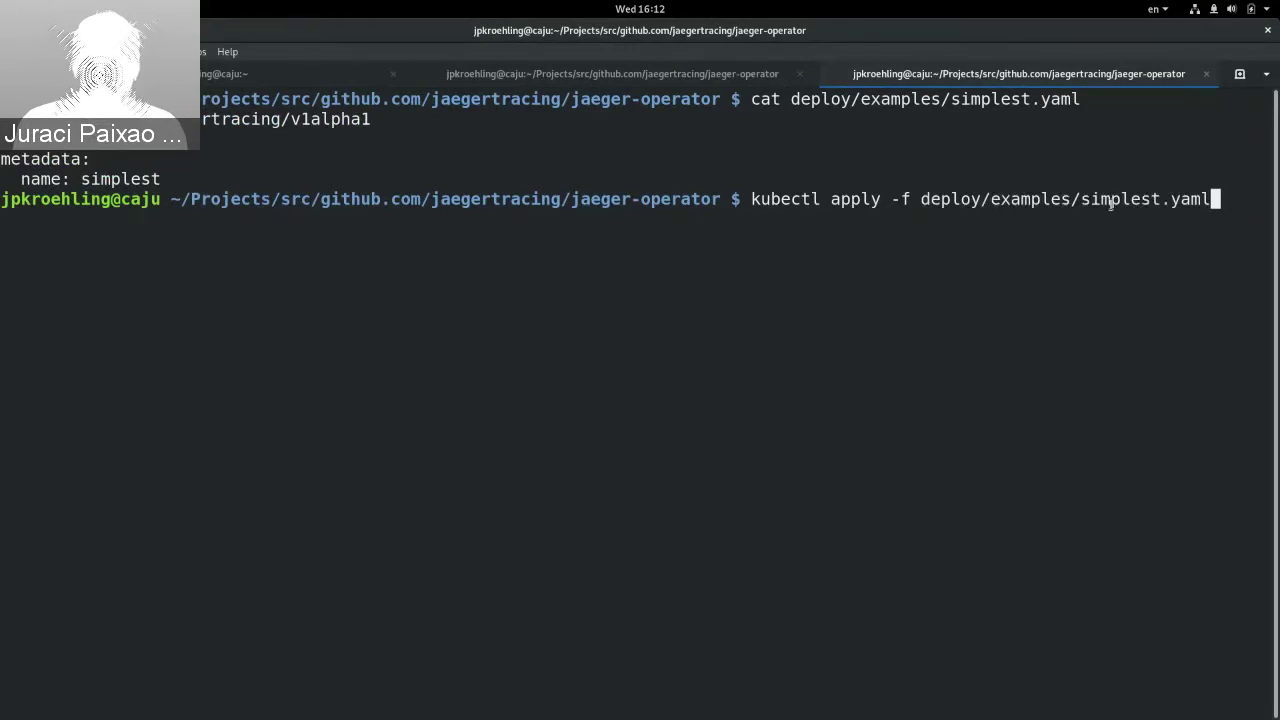
key(Return)
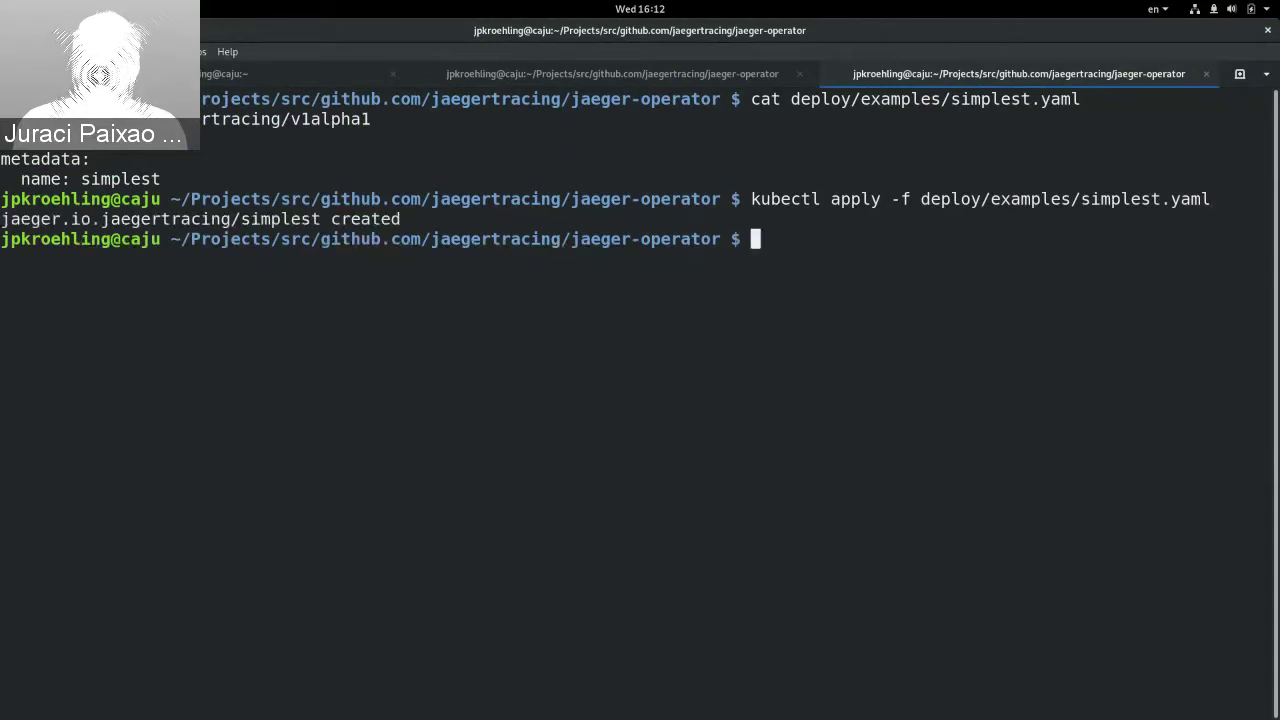
Step: Run kubectl get jaegers to confirm the simplest Jaeger instance exists
double_click(221, 221)
click(387, 285)
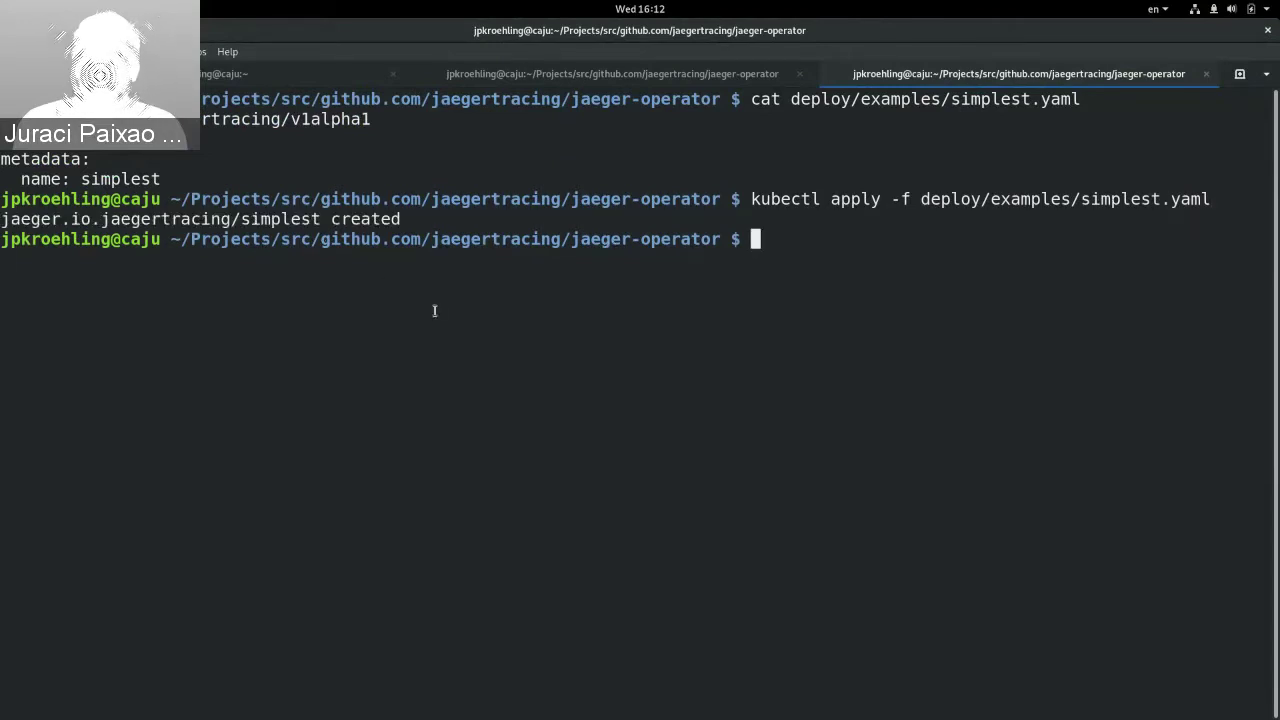
text(k)
key(BackSpace)
text(kubectl )
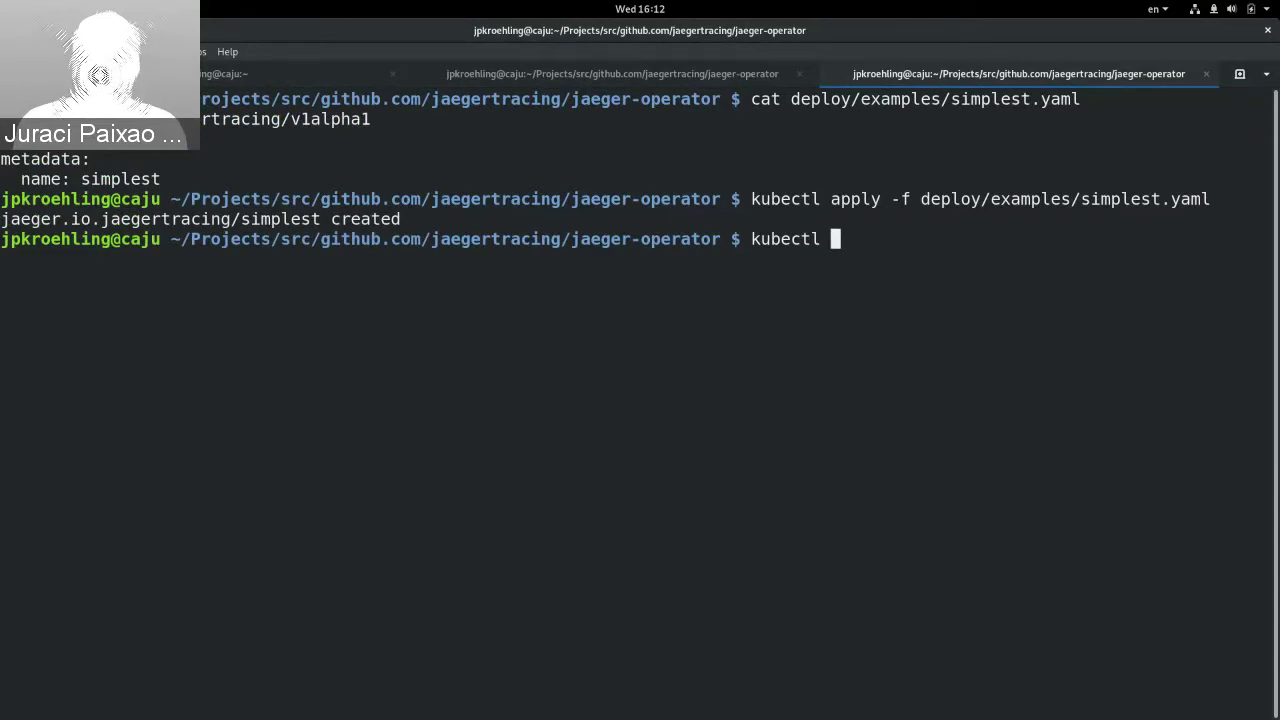
text(get jae)
text(gers)
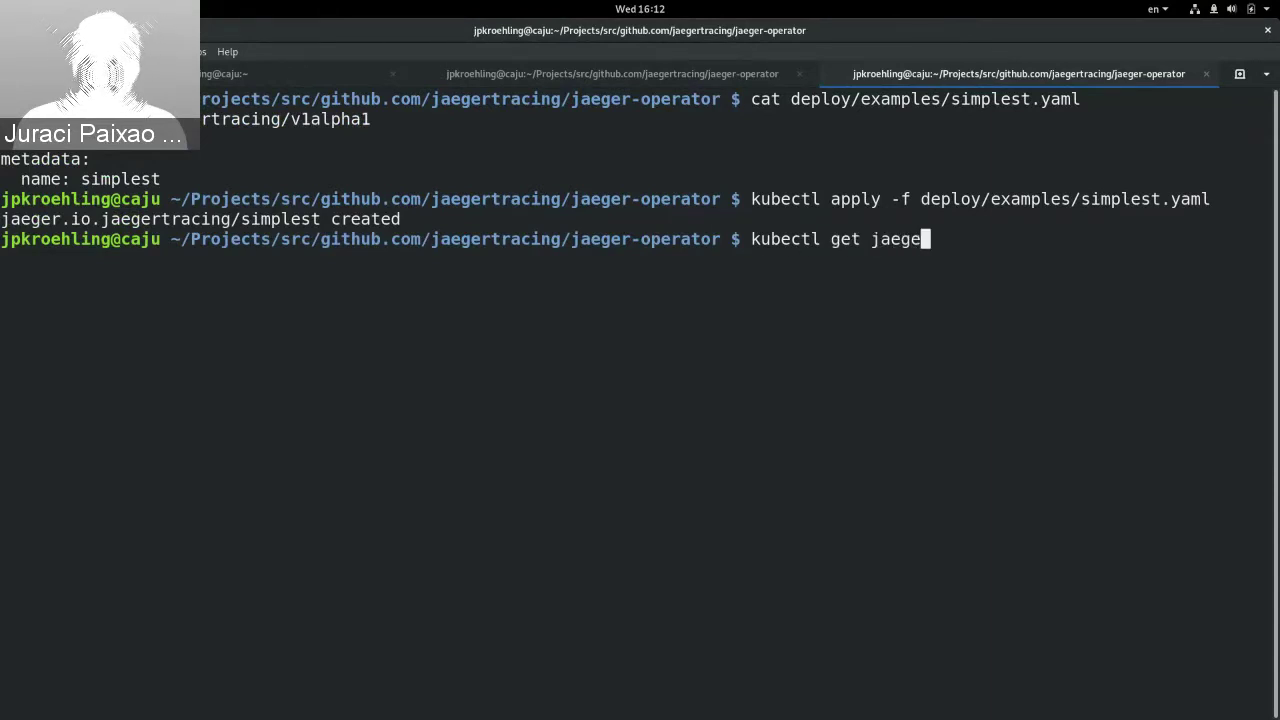
key(Return)
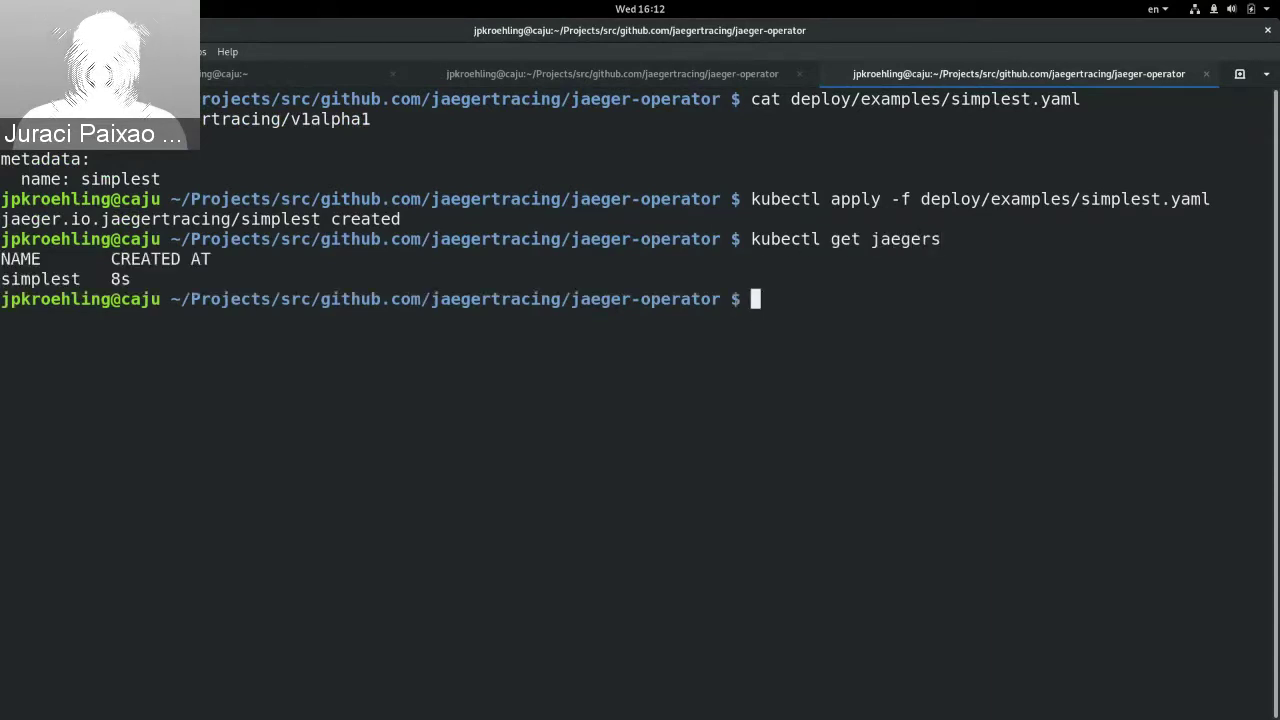
Step: Start the operator with make run-openshift in the second terminal tab
key(ctrl+Page_Up)
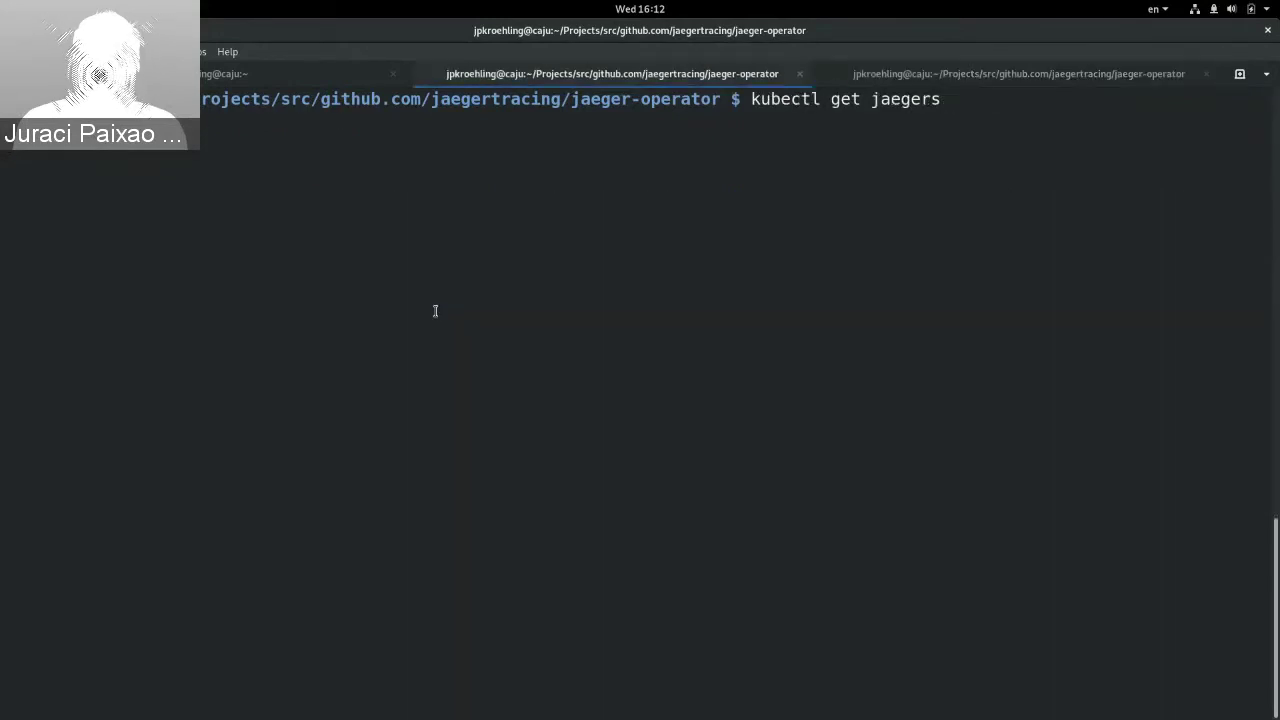
key(ctrl+Page_Down)
key(ctrl+Page_Up)
key(Return)
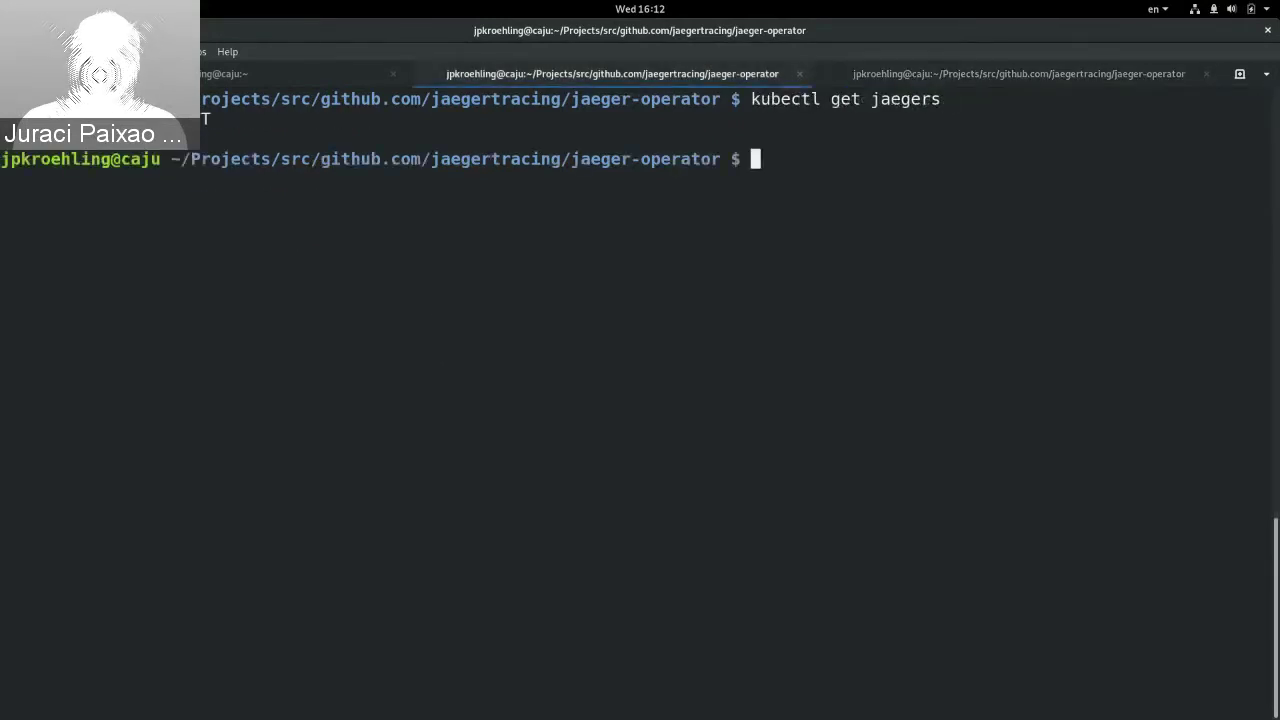
text(make run-openshift)
key(Return)
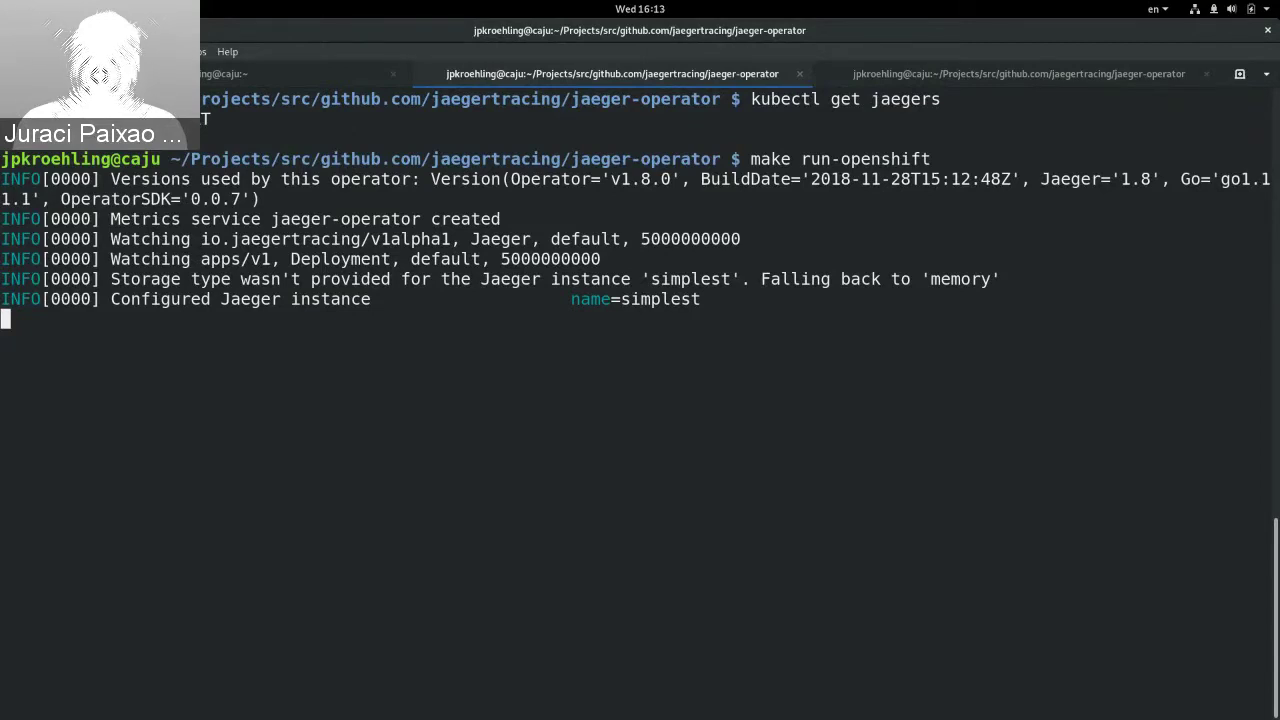
Step: Run kubectl get pods in the third tab and point out the simplest pod at 2/2 Running
key(ctrl+Page_Down)
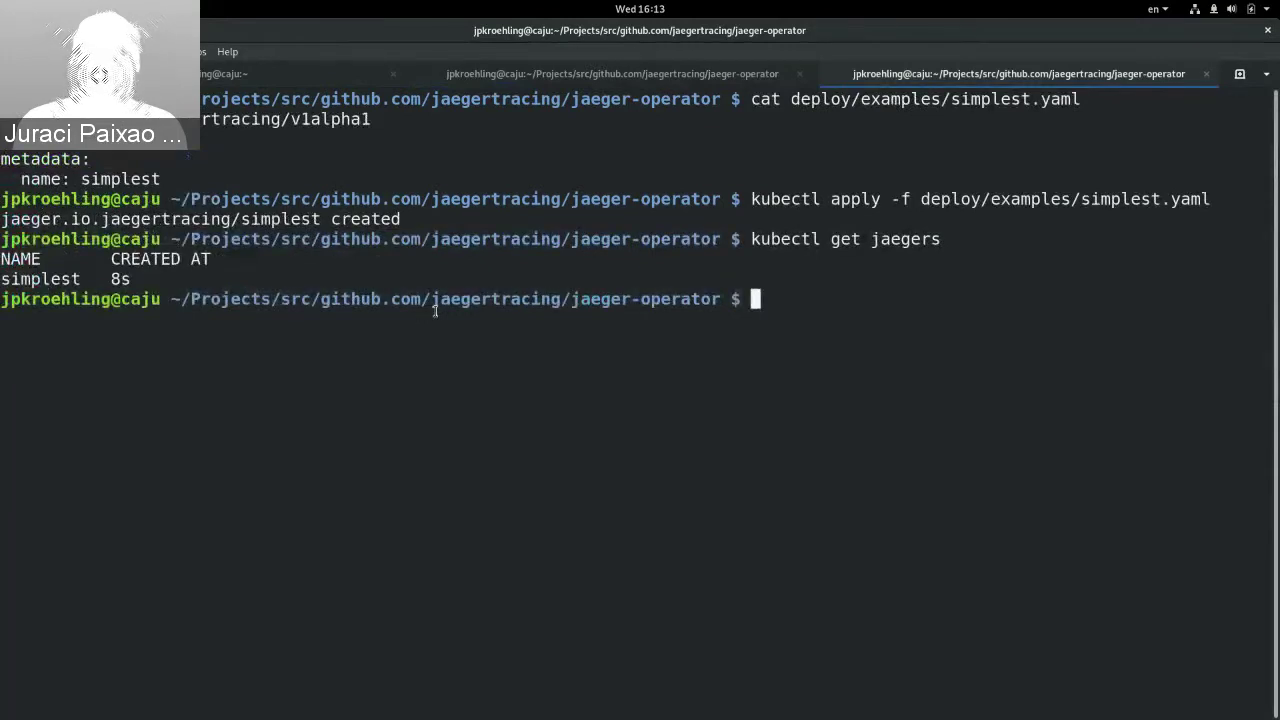
key(Up)
key(BackSpace)
key(BackSpace)
key(BackSpace)
key(BackSpace)
key(BackSpace)
key(BackSpace)
key(BackSpace)
text(pods)
key(Return)
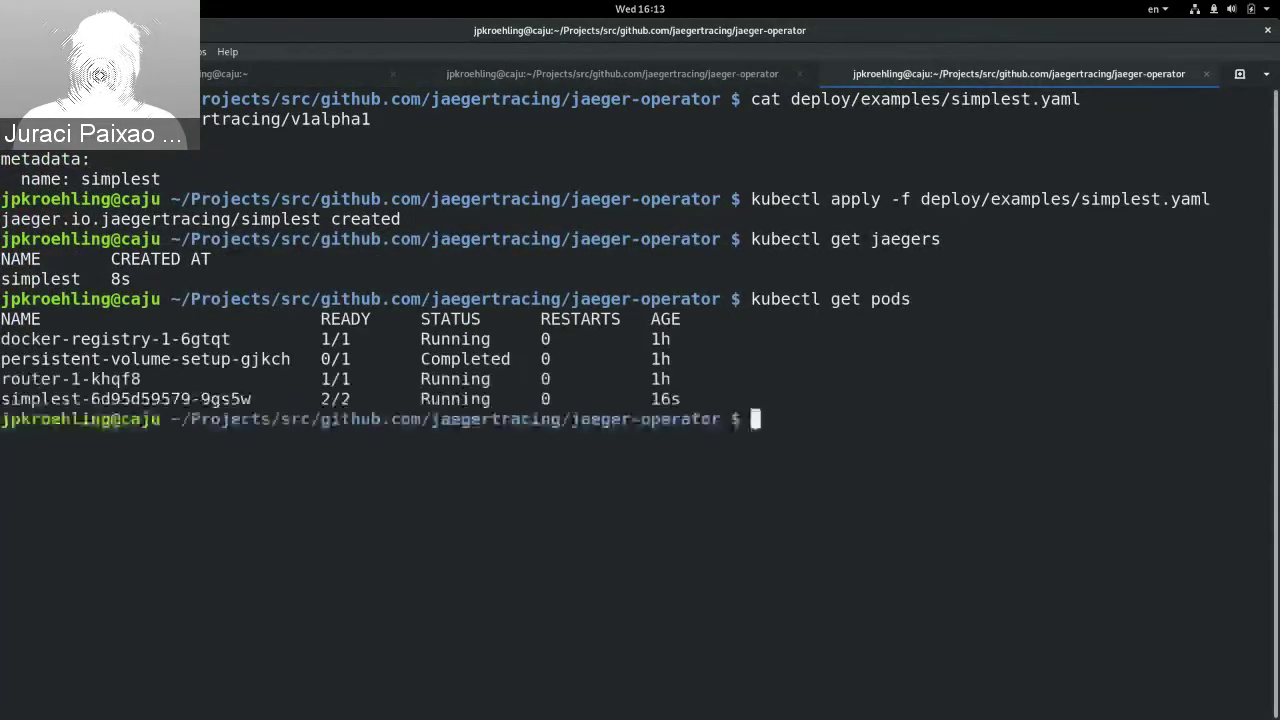
triple_click(75, 407)
click(342, 403)
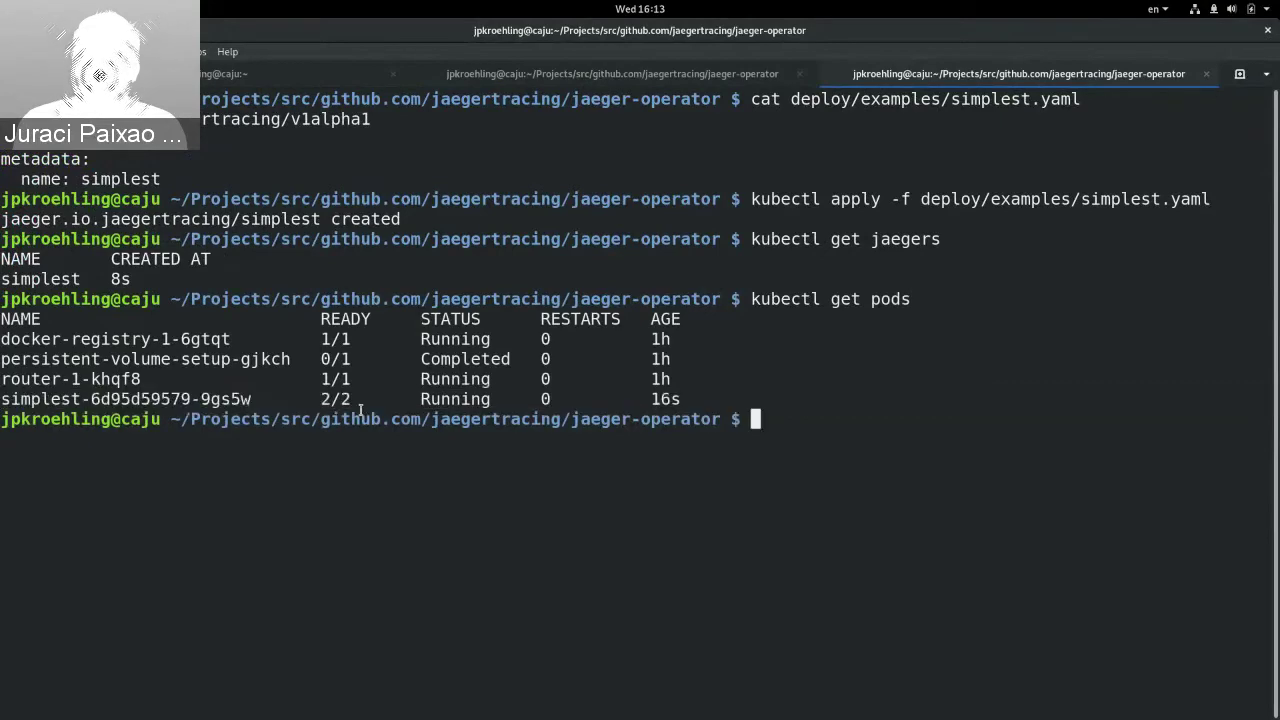
Step: Point out run-openshift in the operator log tab, then return to the pod listing
key(ctrl+Page_Up)
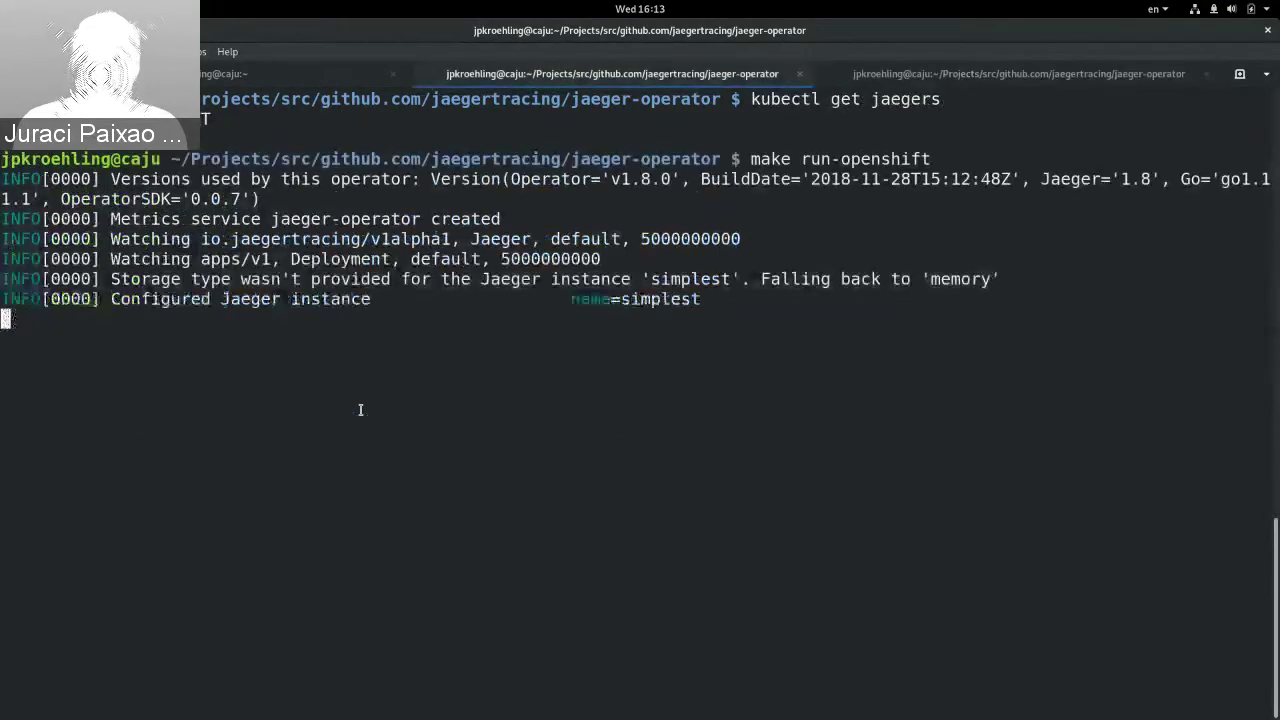
double_click(847, 161)
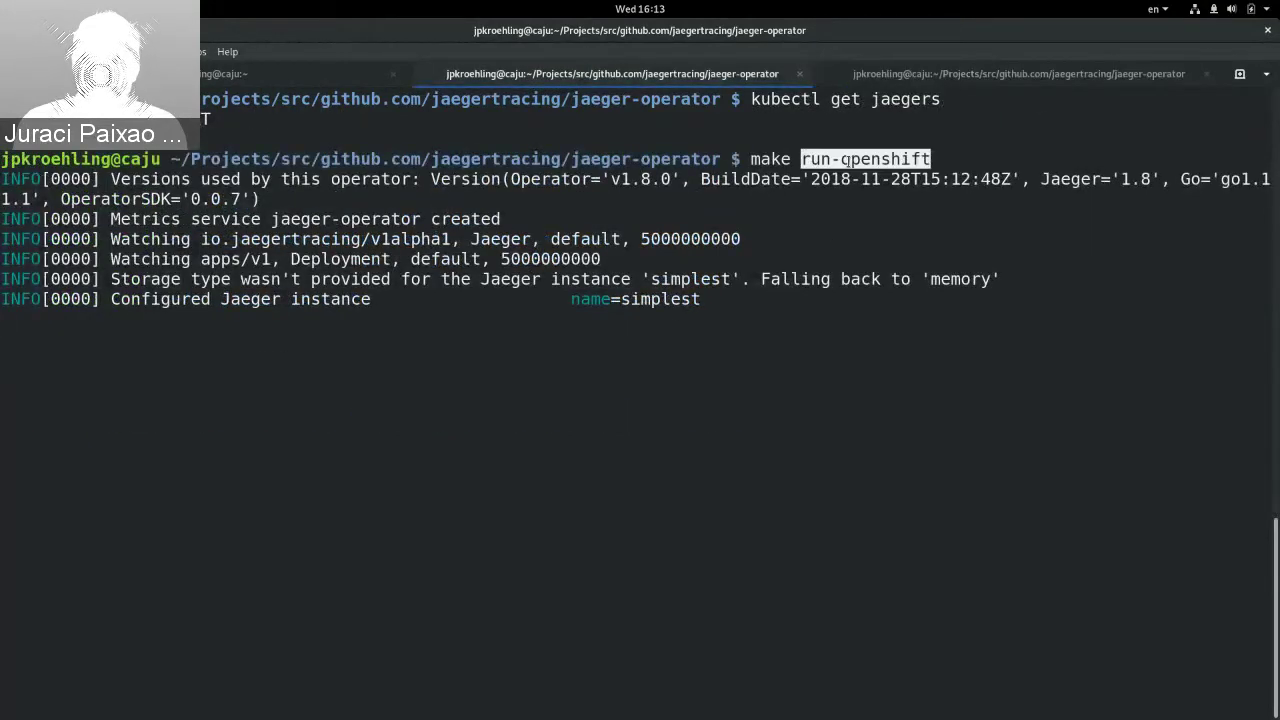
click(847, 161)
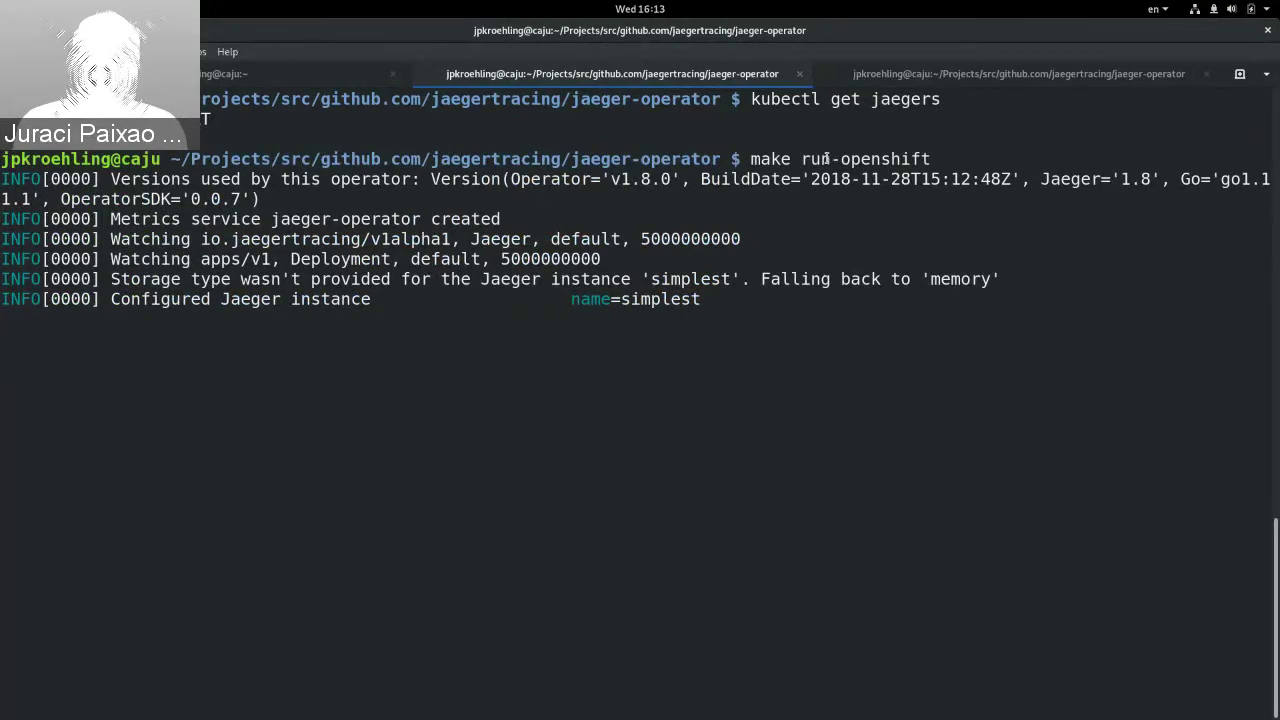
key(ctrl+Page_Down)
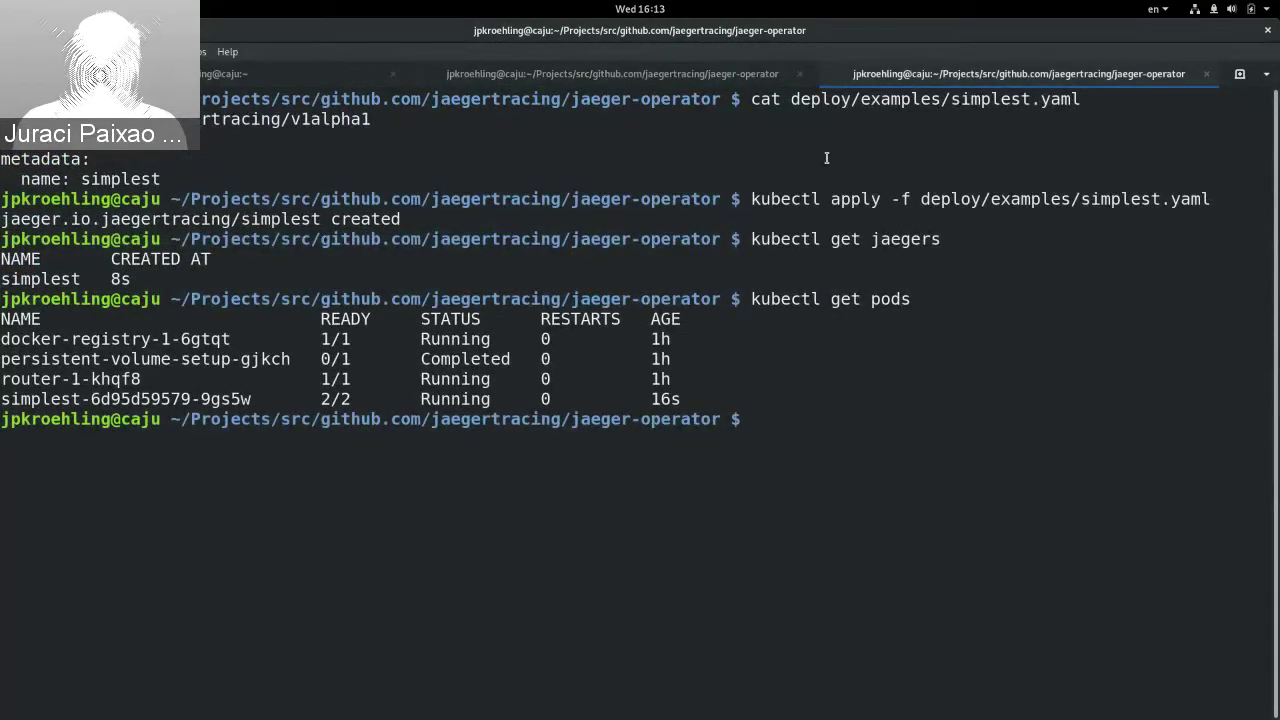
Step: Run oc get routes to list the simplest route's host simplest-default.192.168.42.136.nip.io
key(alt+Tab)
text(oc )
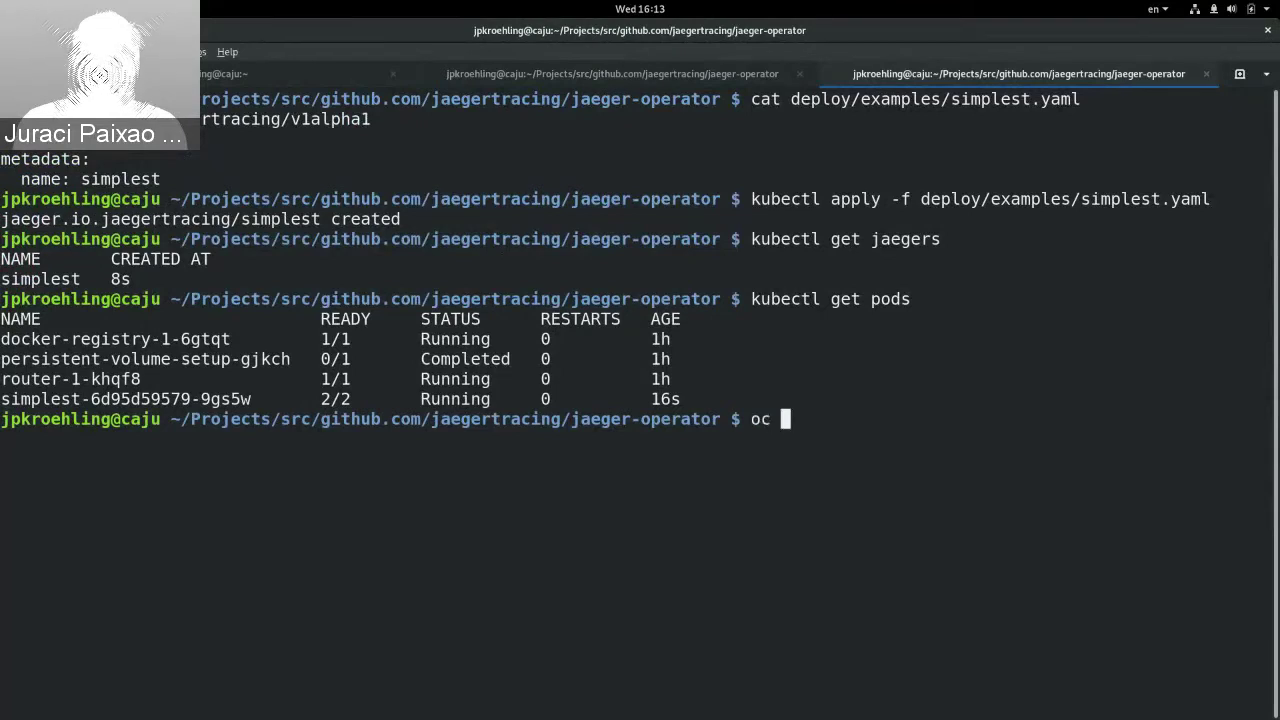
text(get routes)
key(Return)
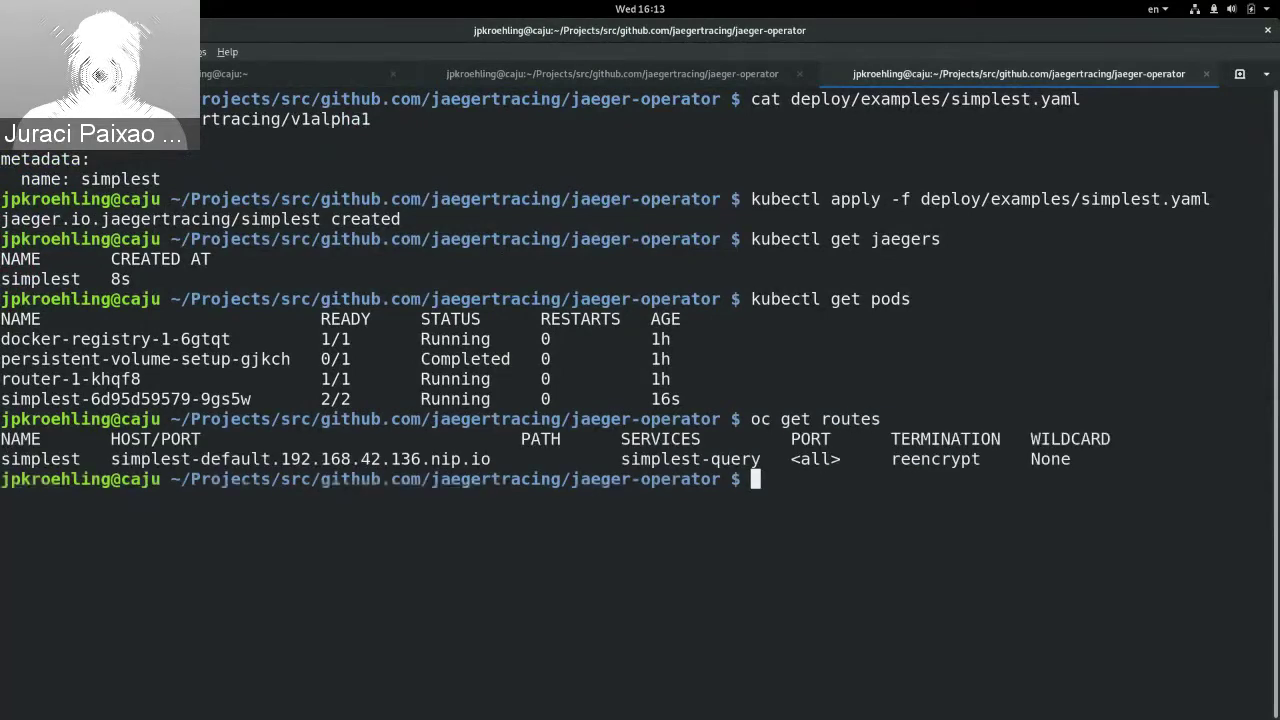
double_click(300, 459)
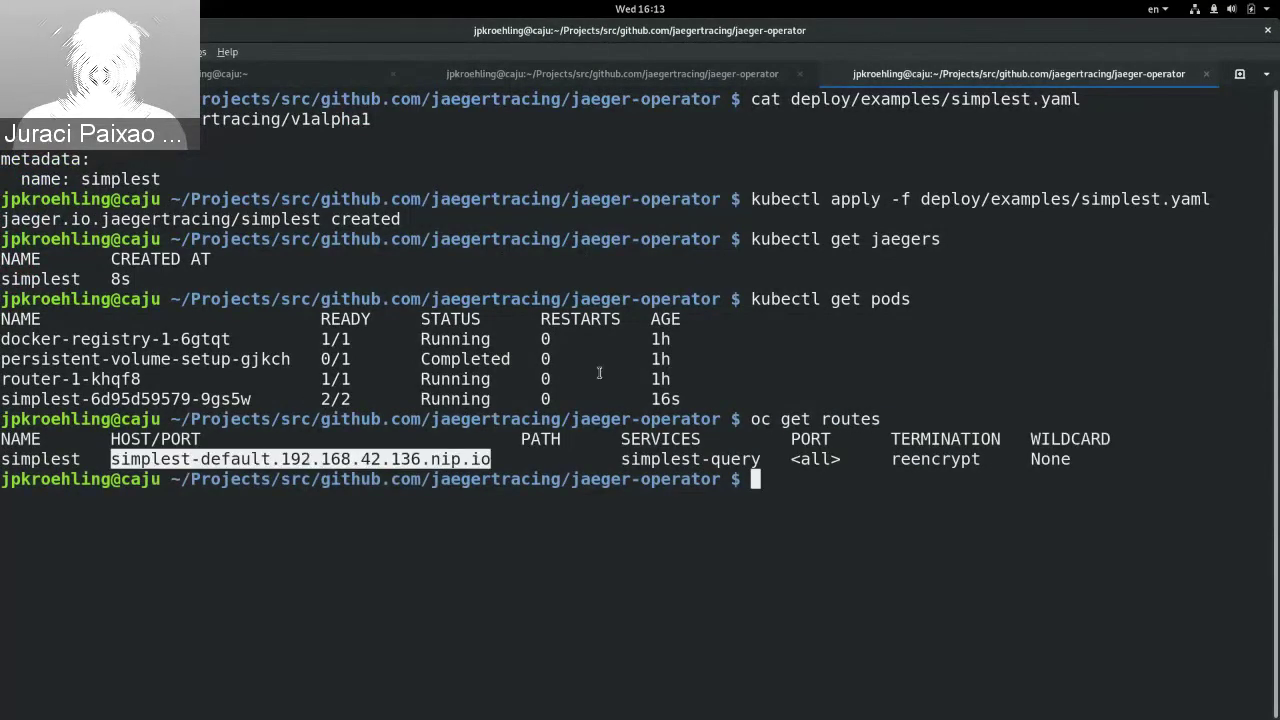
click(1032, 336)
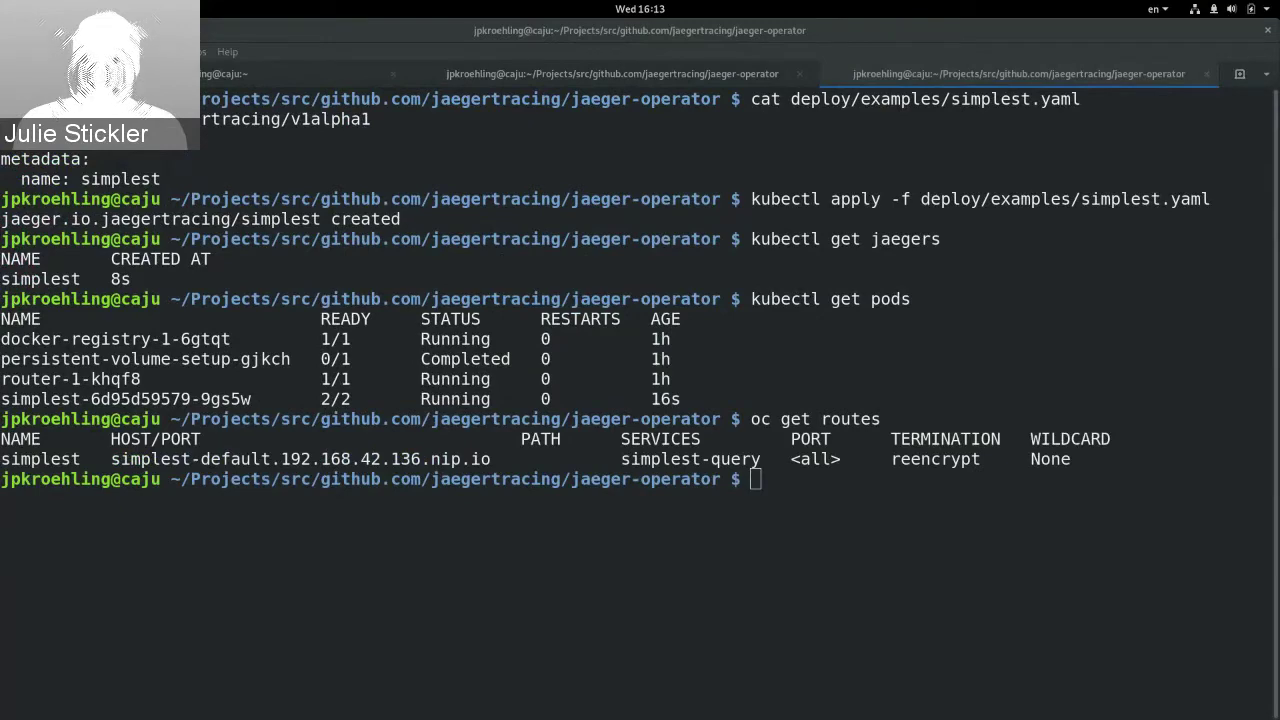
Step: Copy the simplest route's hostname and bring Firefox to the front
click(320, 461)
double_click(320, 461)
key(super+c)
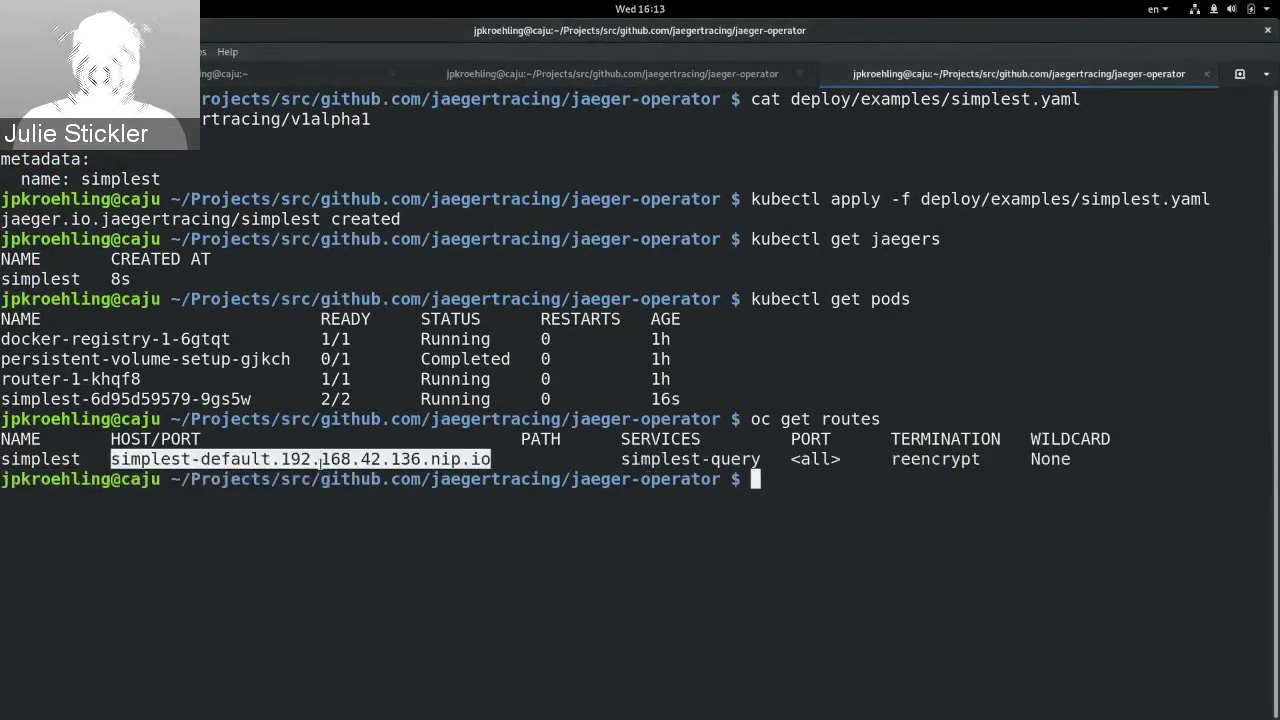
key(alt+Tab)
key(Tab)
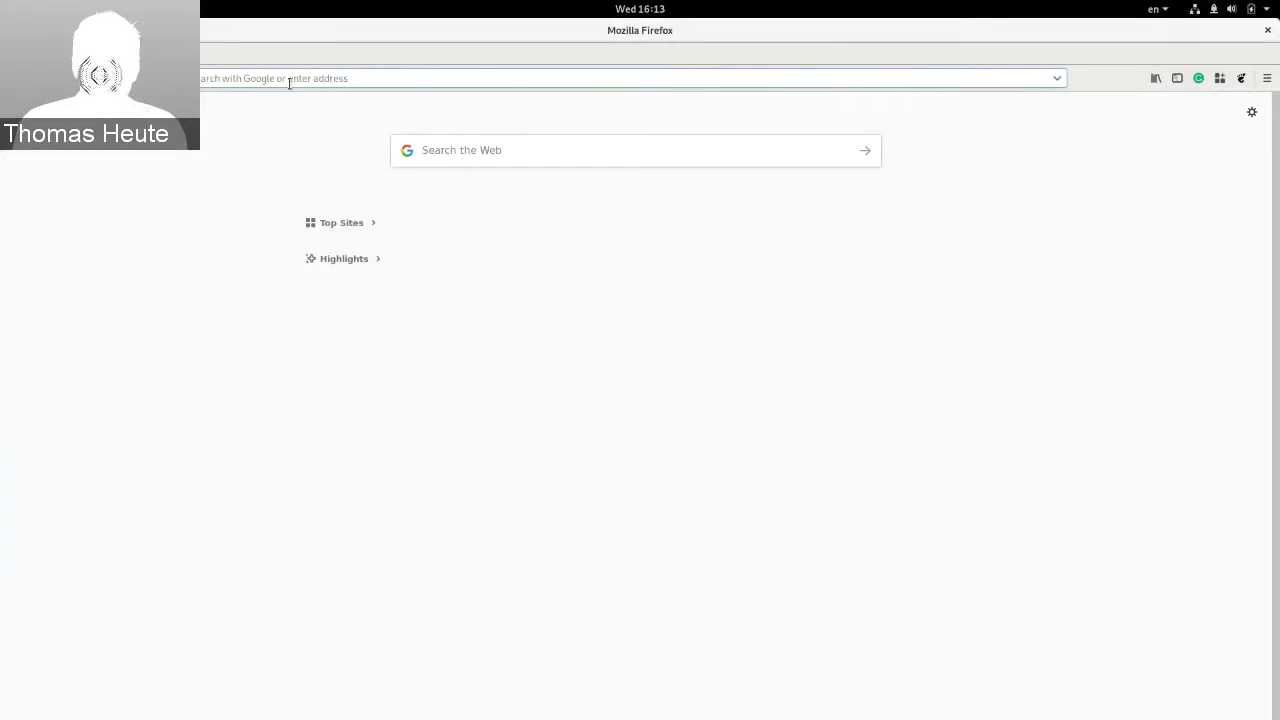
text(https://)
middle_click(289, 83)
key(Return)
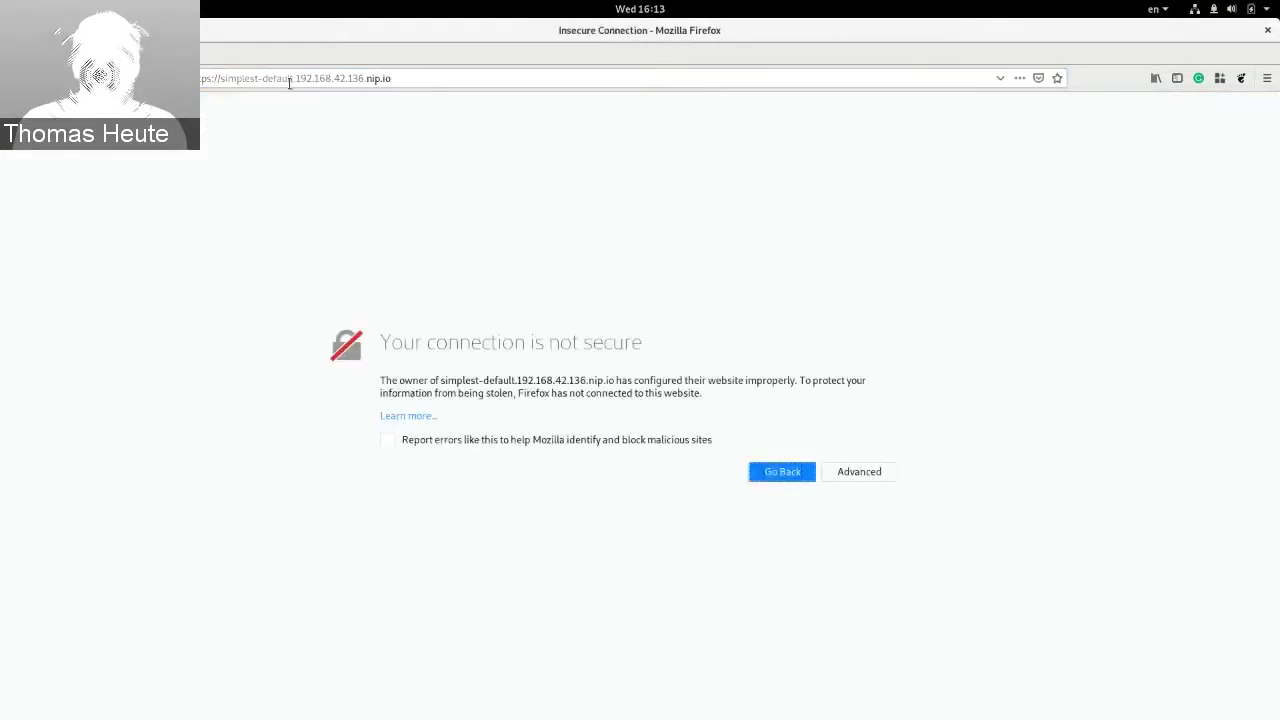
click(885, 470)
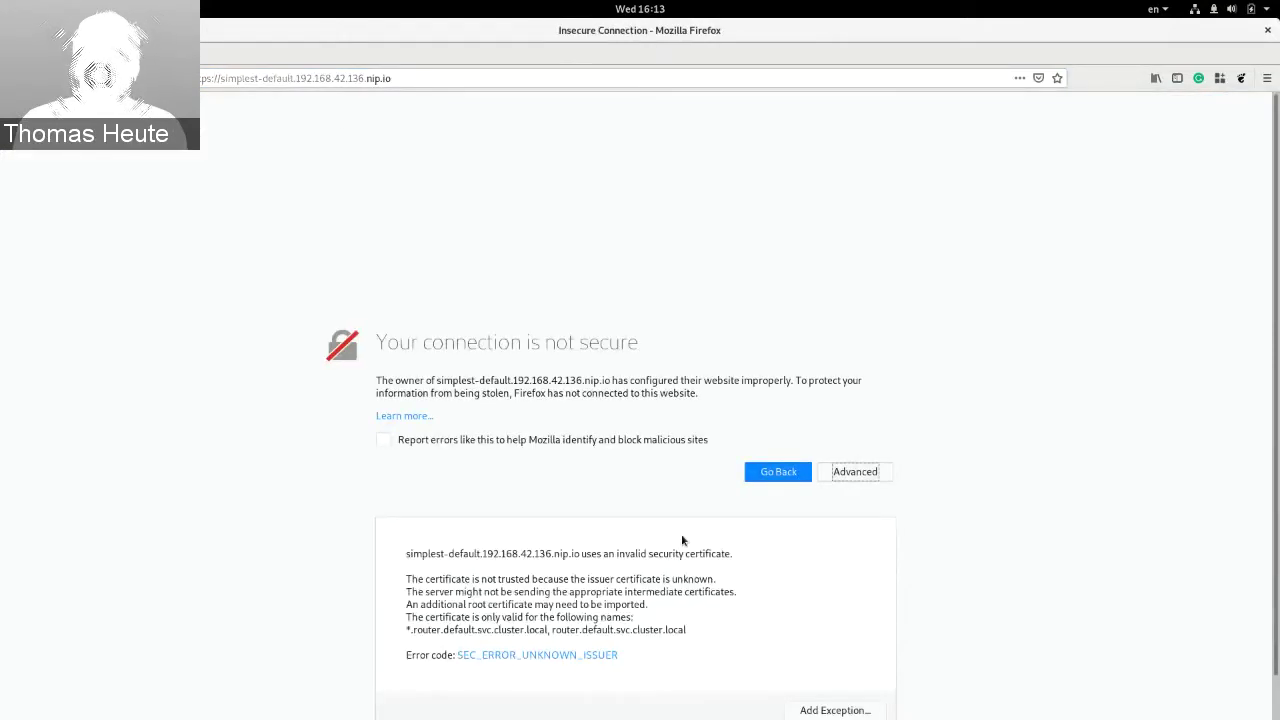
scroll(555, 640, down, 1)
click(833, 668)
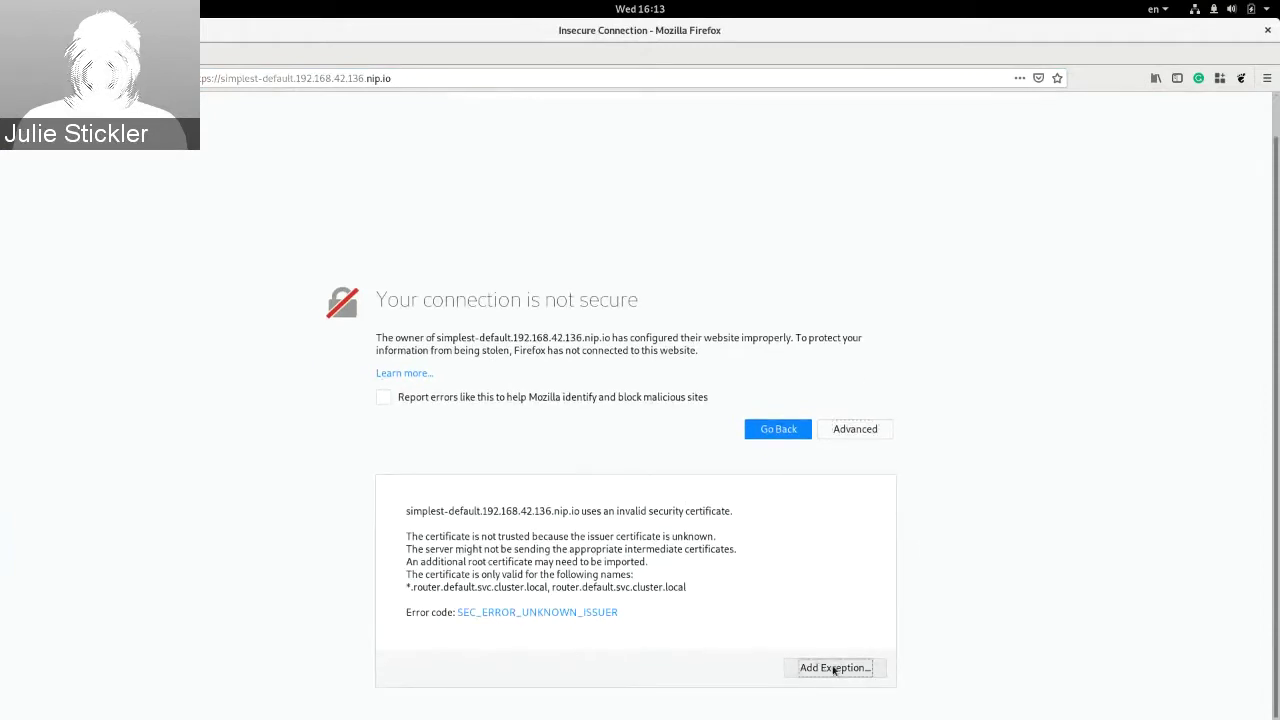
click(452, 503)
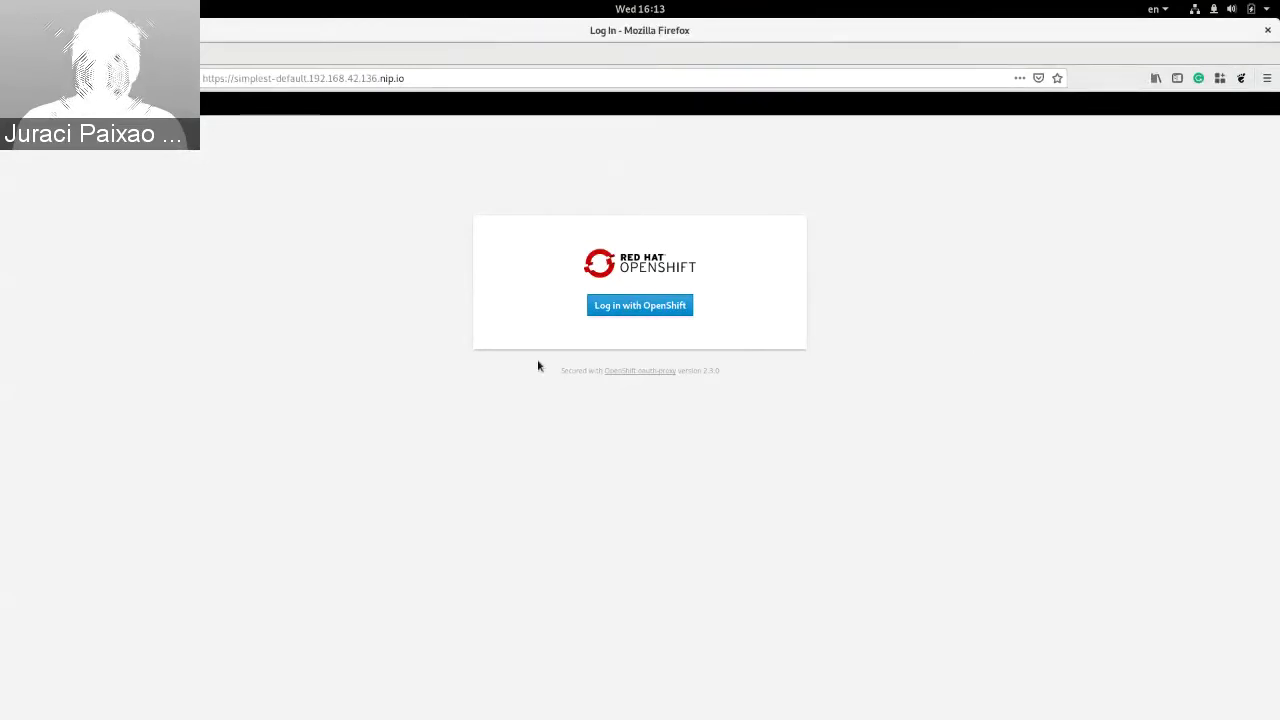
Step: In the terminal, point out the oc get routes and kubectl apply commands and reselect the hostname
key(alt+Tab)
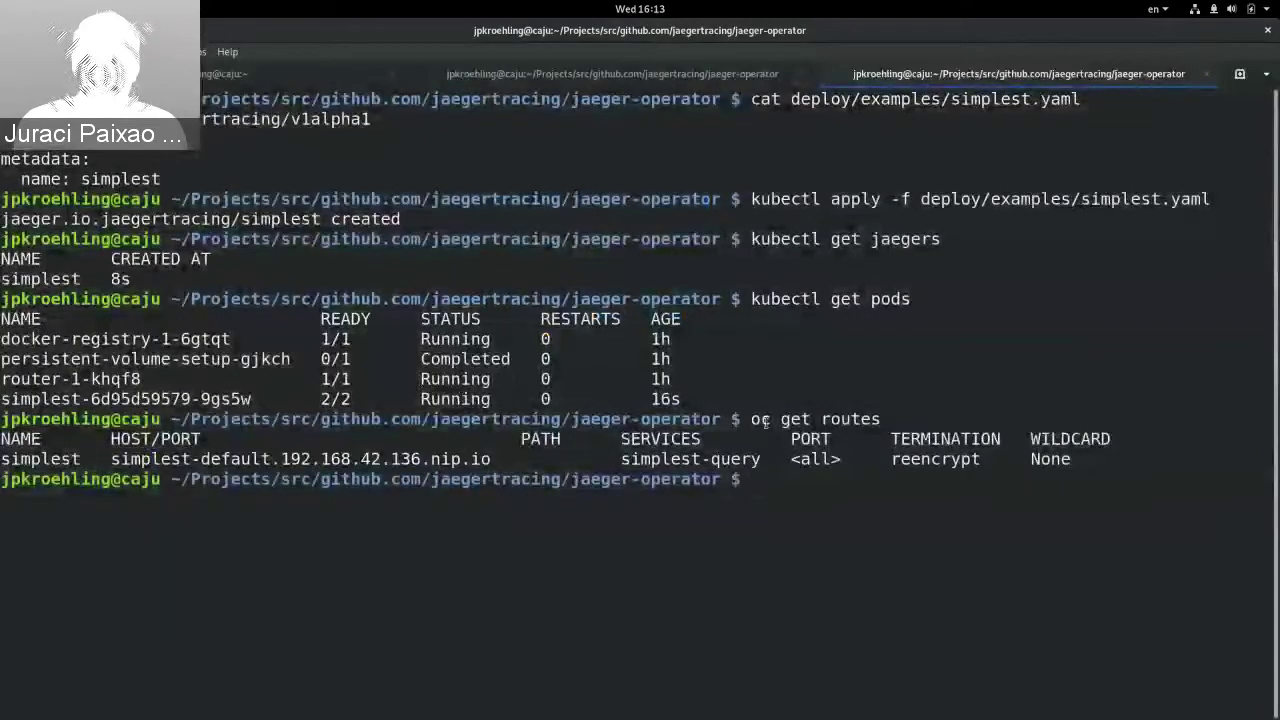
double_click(760, 419)
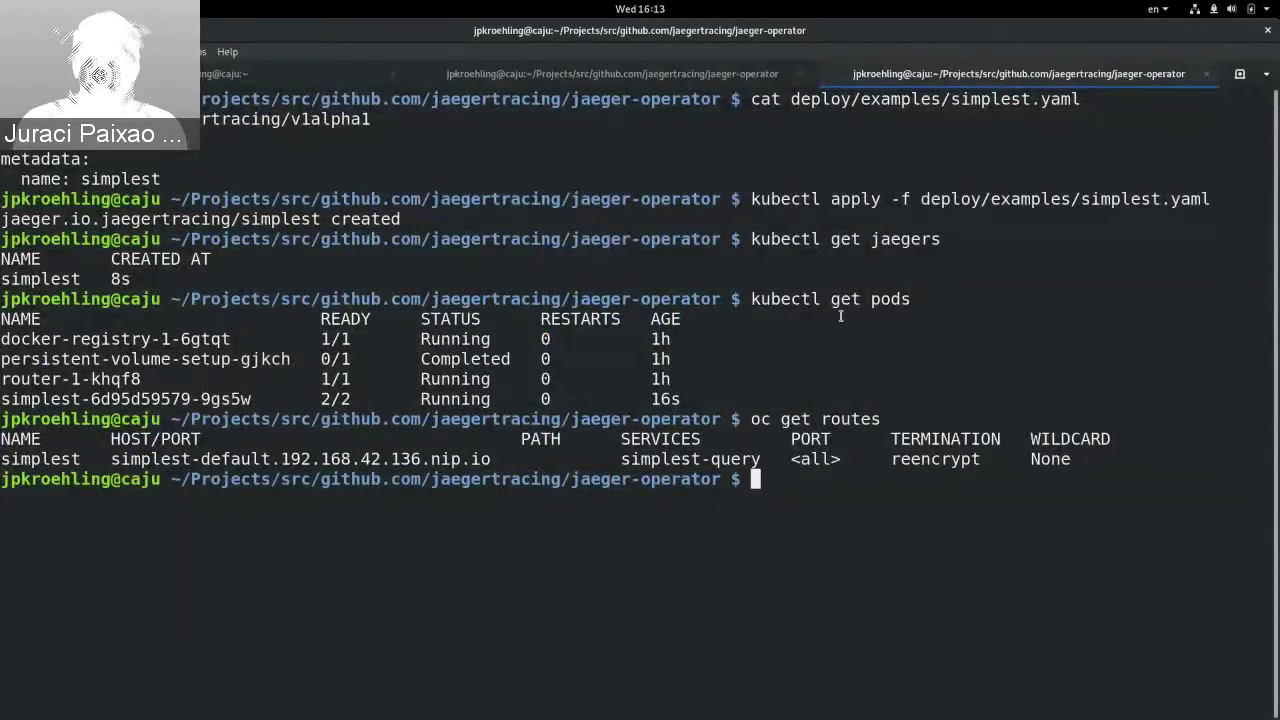
triple_click(799, 199)
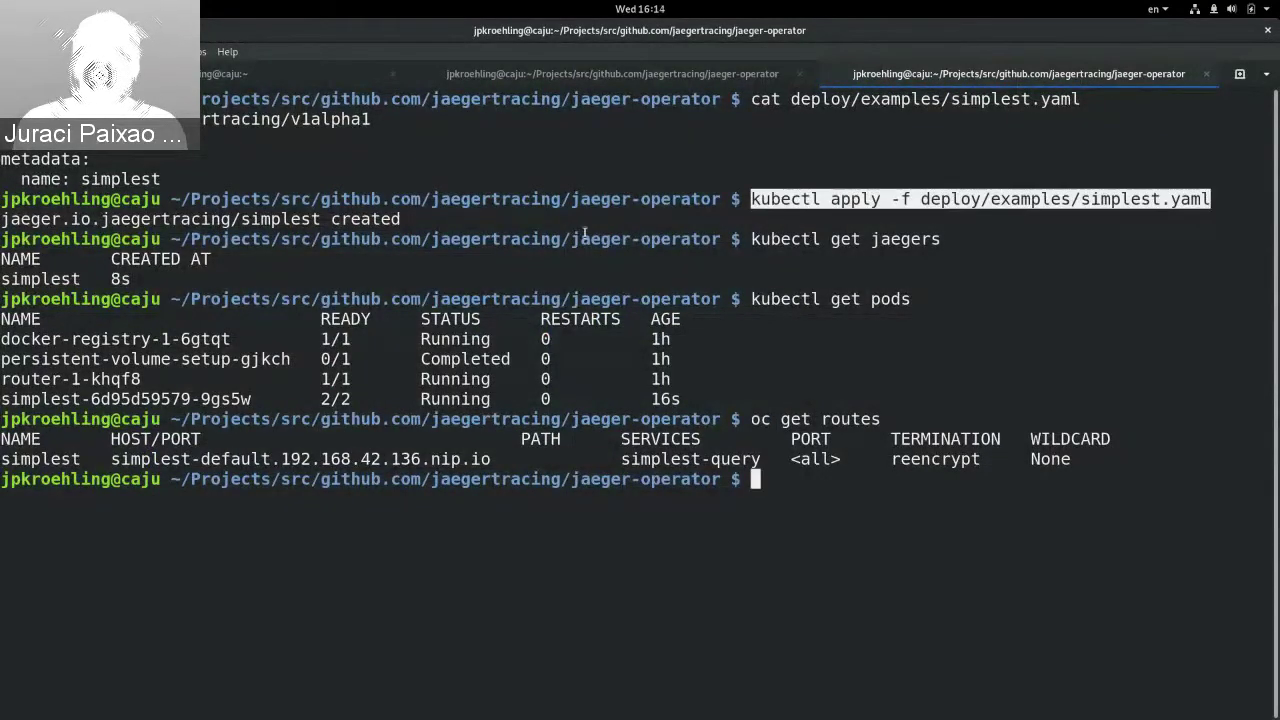
click(168, 221)
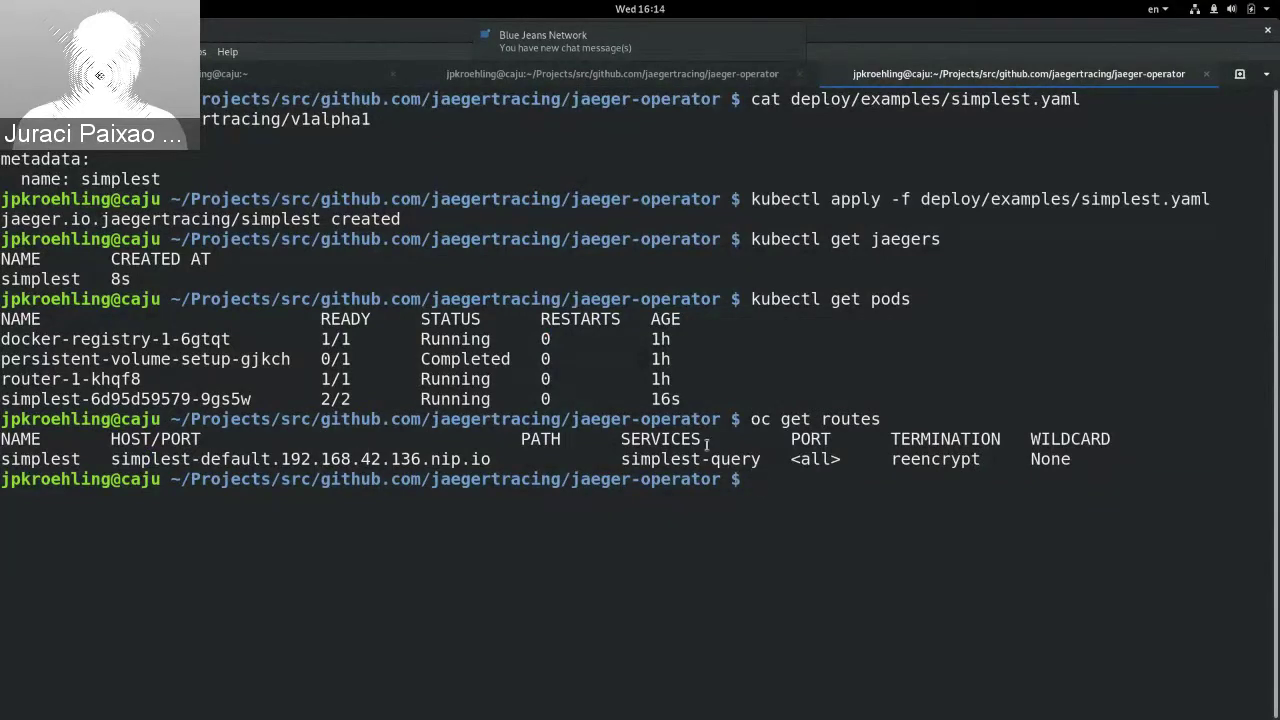
double_click(332, 458)
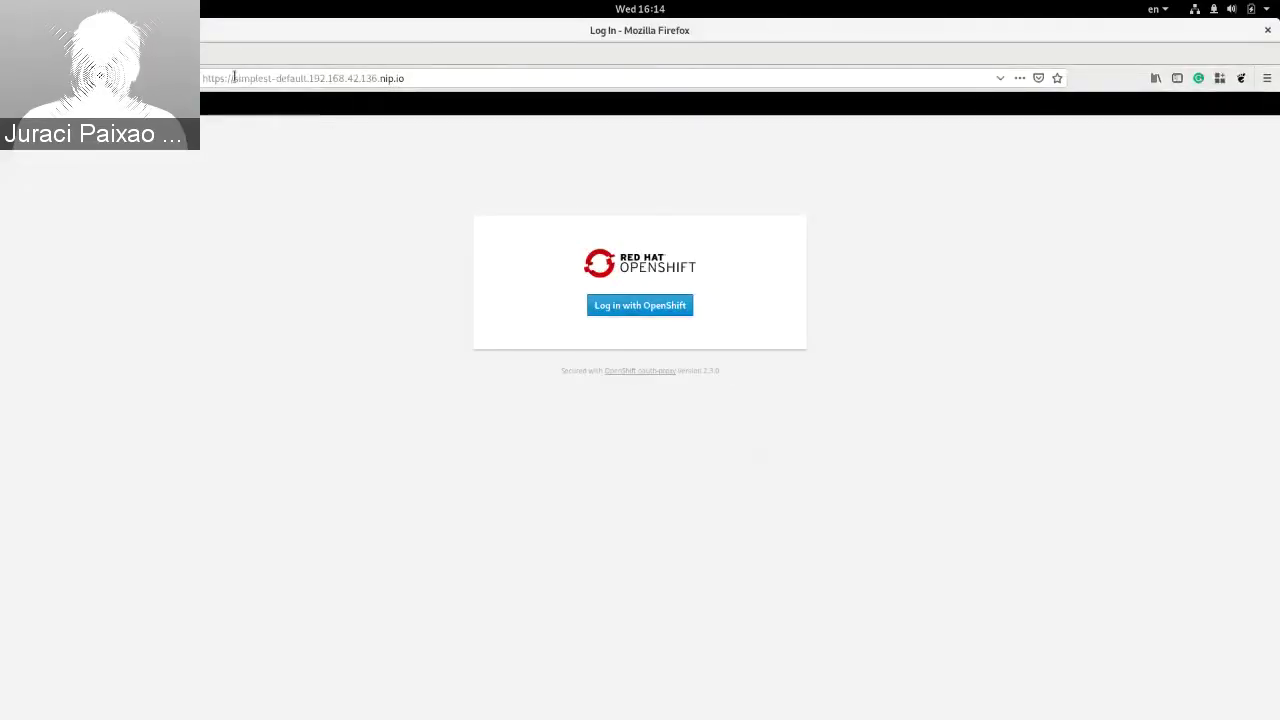
Step: Start Log in with OpenShift and add a non-permanent exception for the OAuth server's certificate
click(600, 305)
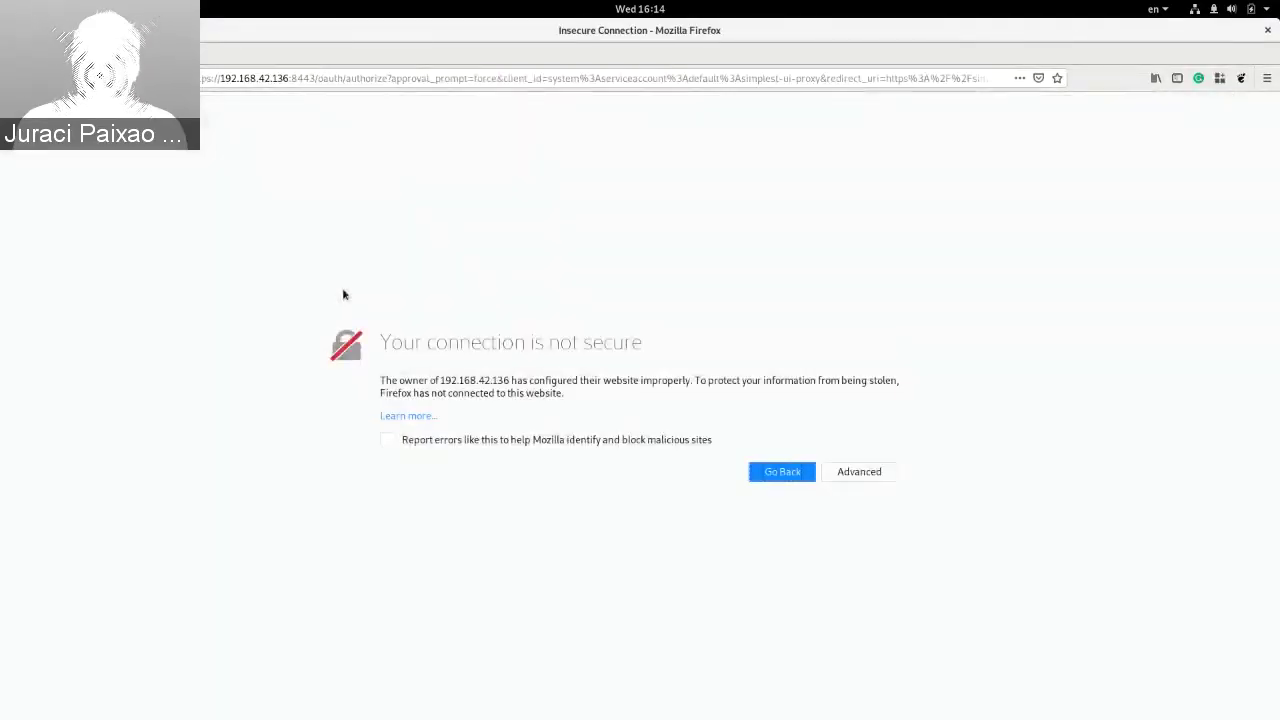
click(862, 470)
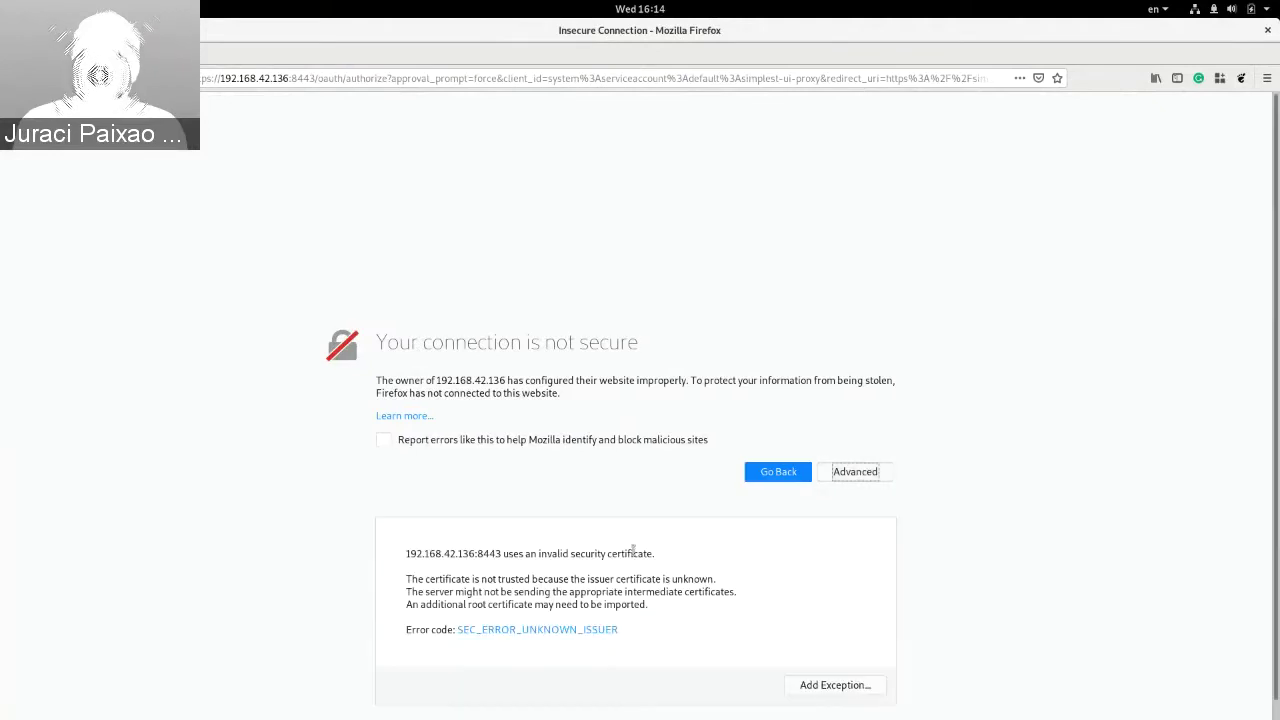
scroll(808, 621, down, 1)
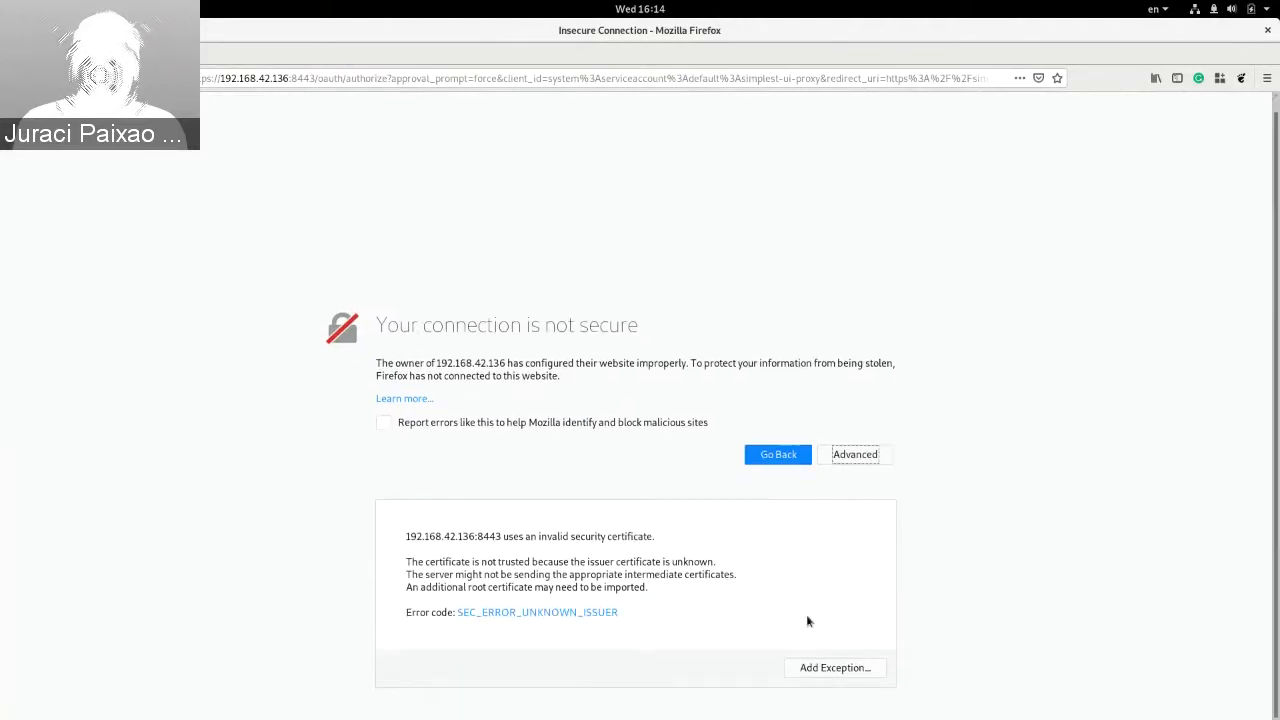
click(838, 675)
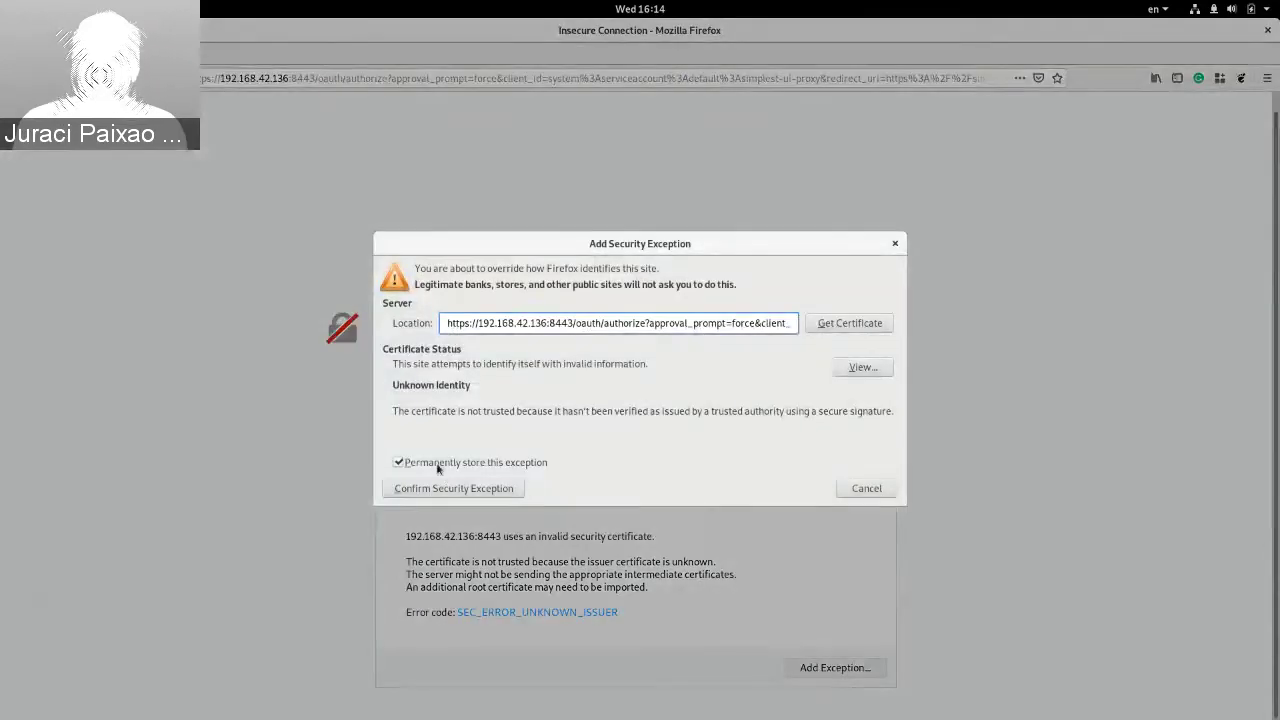
click(441, 466)
click(512, 490)
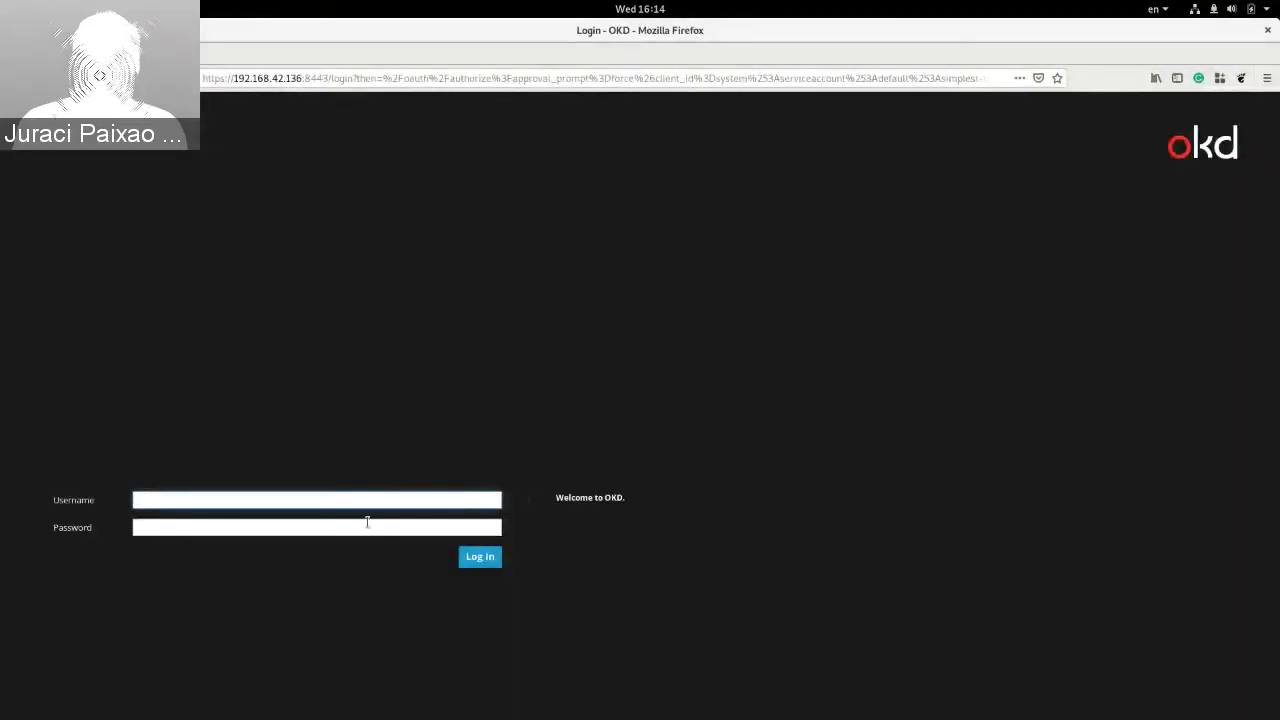
Step: Sign in to OKD as developer with the account password, reaching the Jaeger UI
text(developer)
key(Tab)
text(developer)
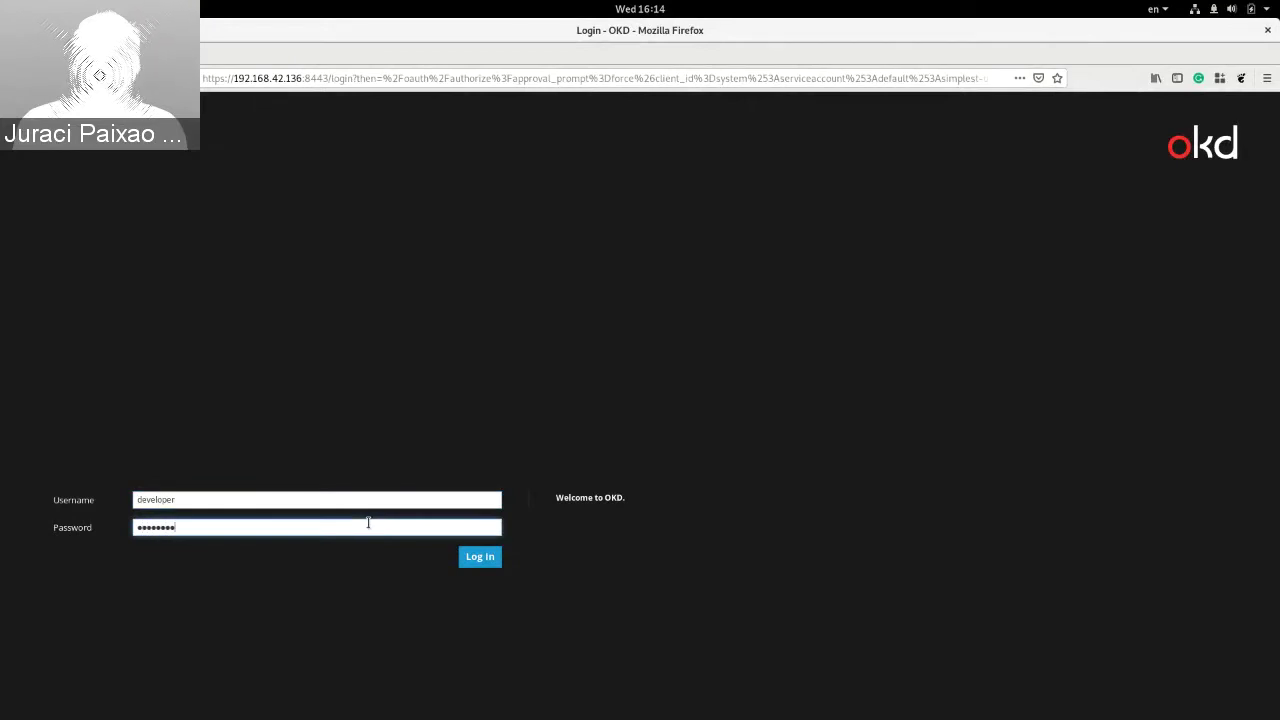
key(Return)
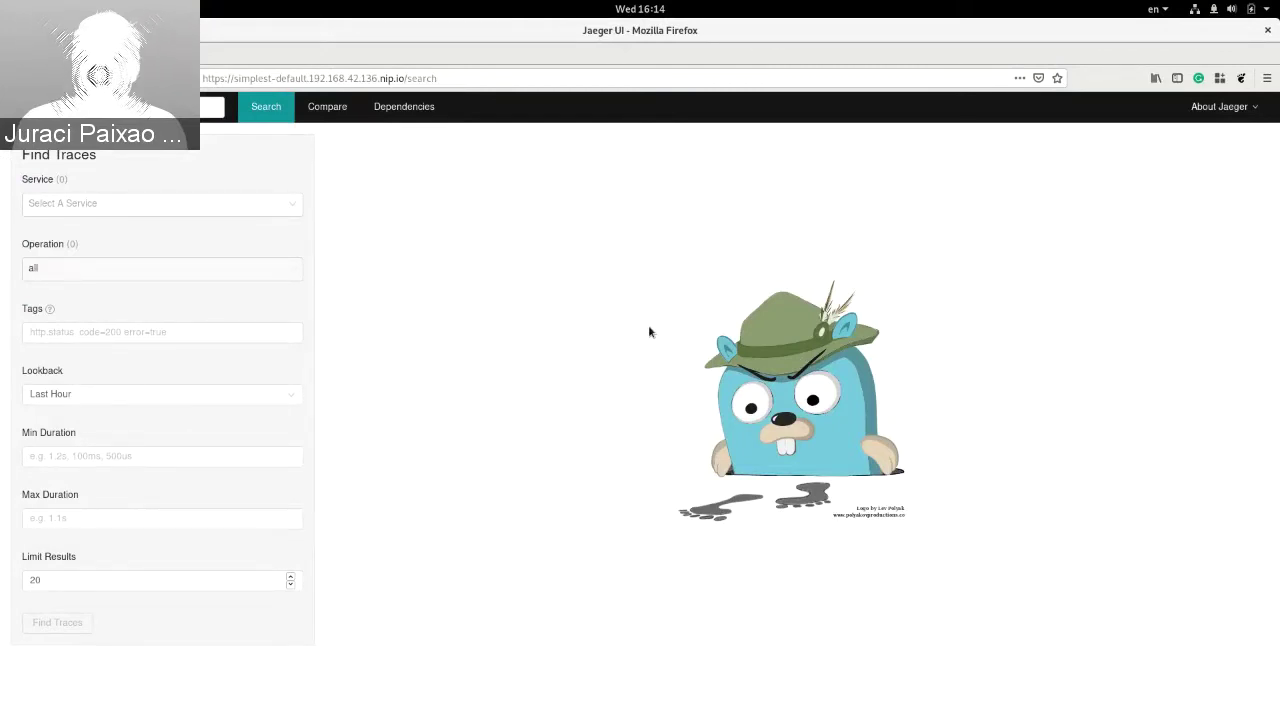
key(alt+Tab)
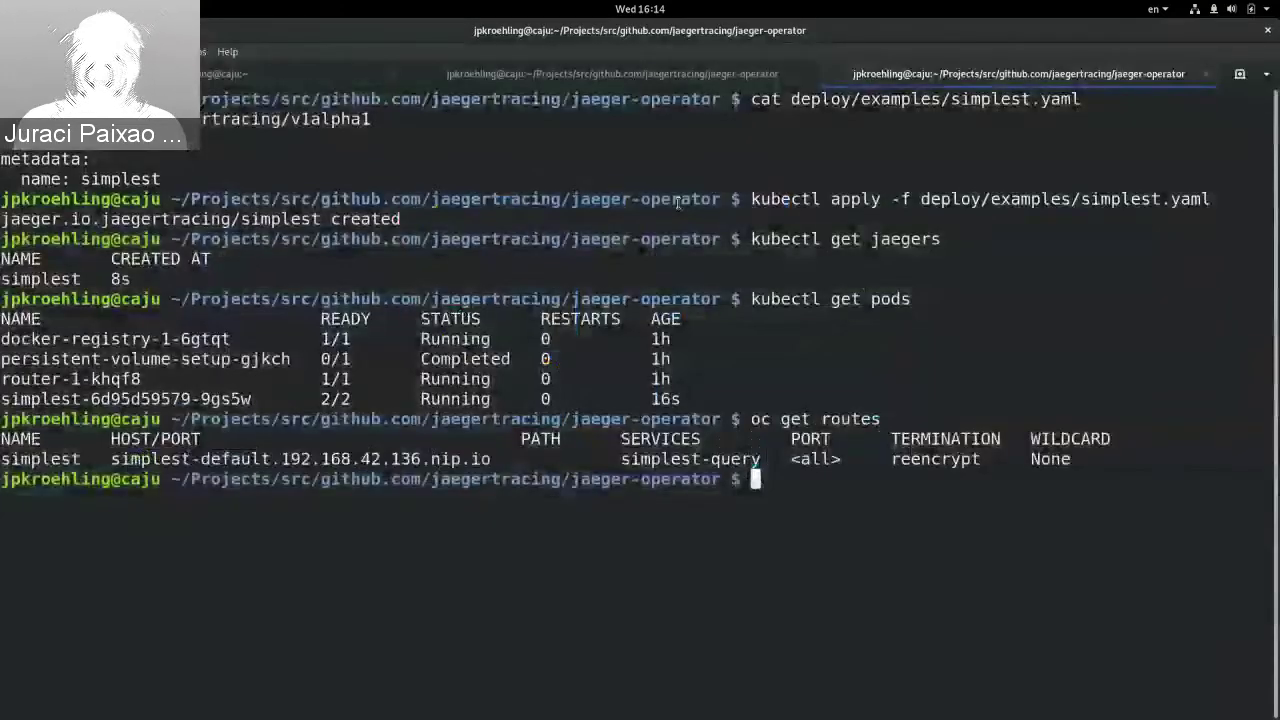
Step: Highlight operator version v1.8.0 in the make run-openshift log tab, then return to Firefox
key(ctrl+Page_Up)
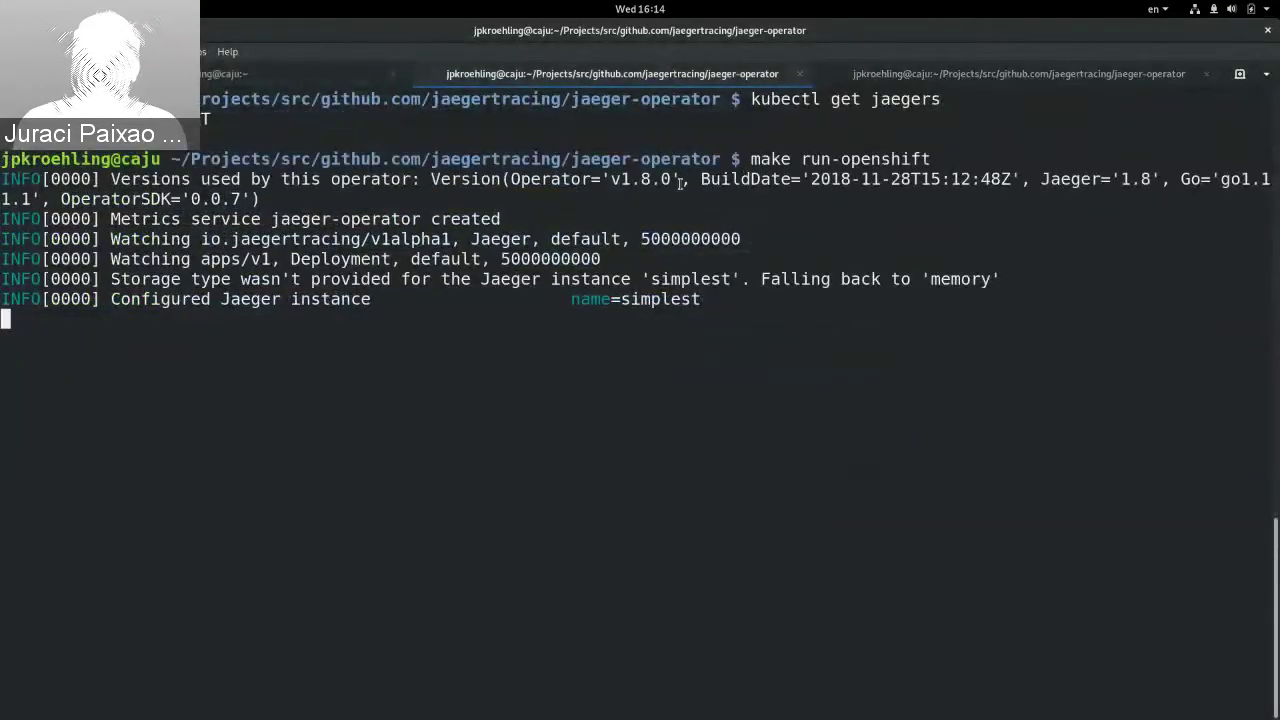
double_click(641, 179)
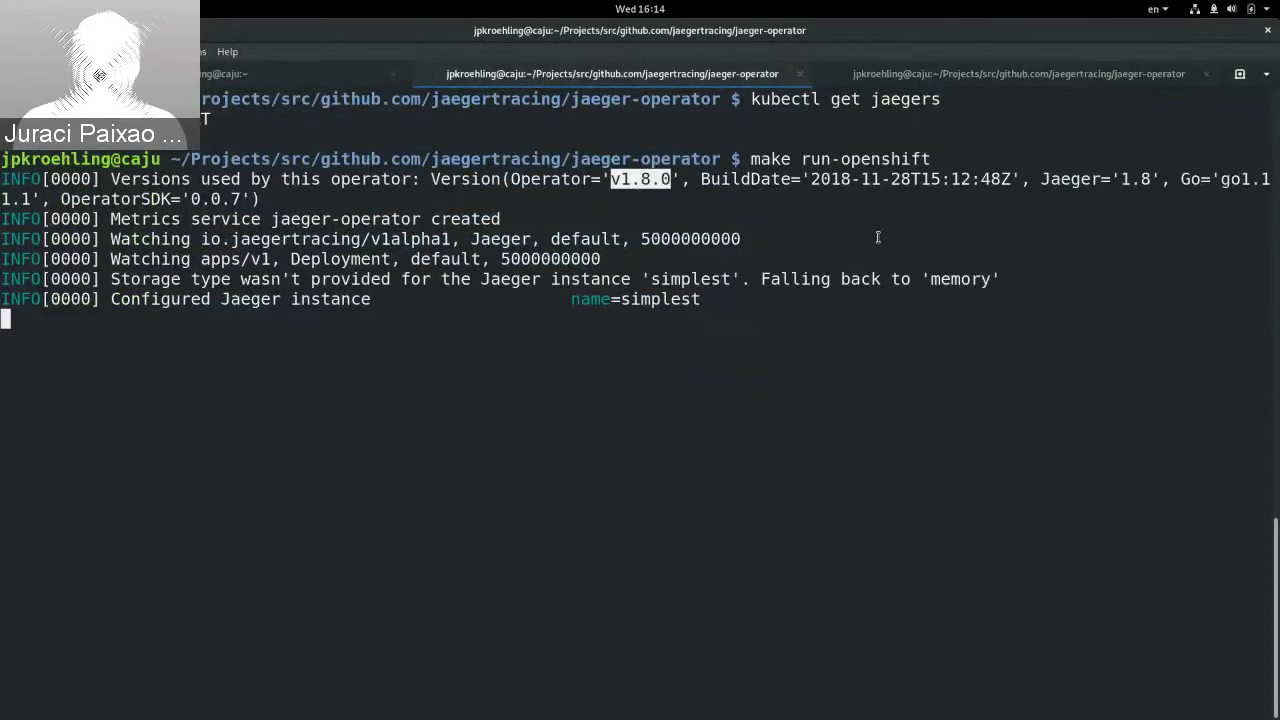
click(878, 237)
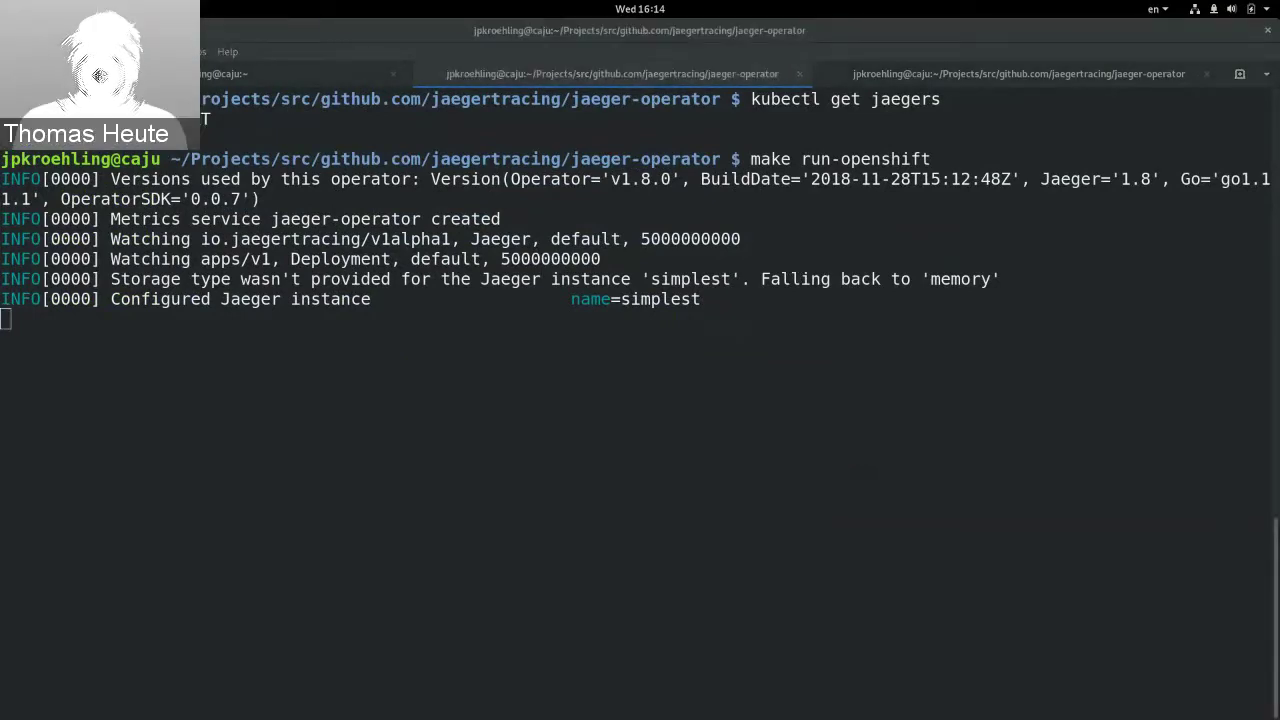
key(alt+Tab)
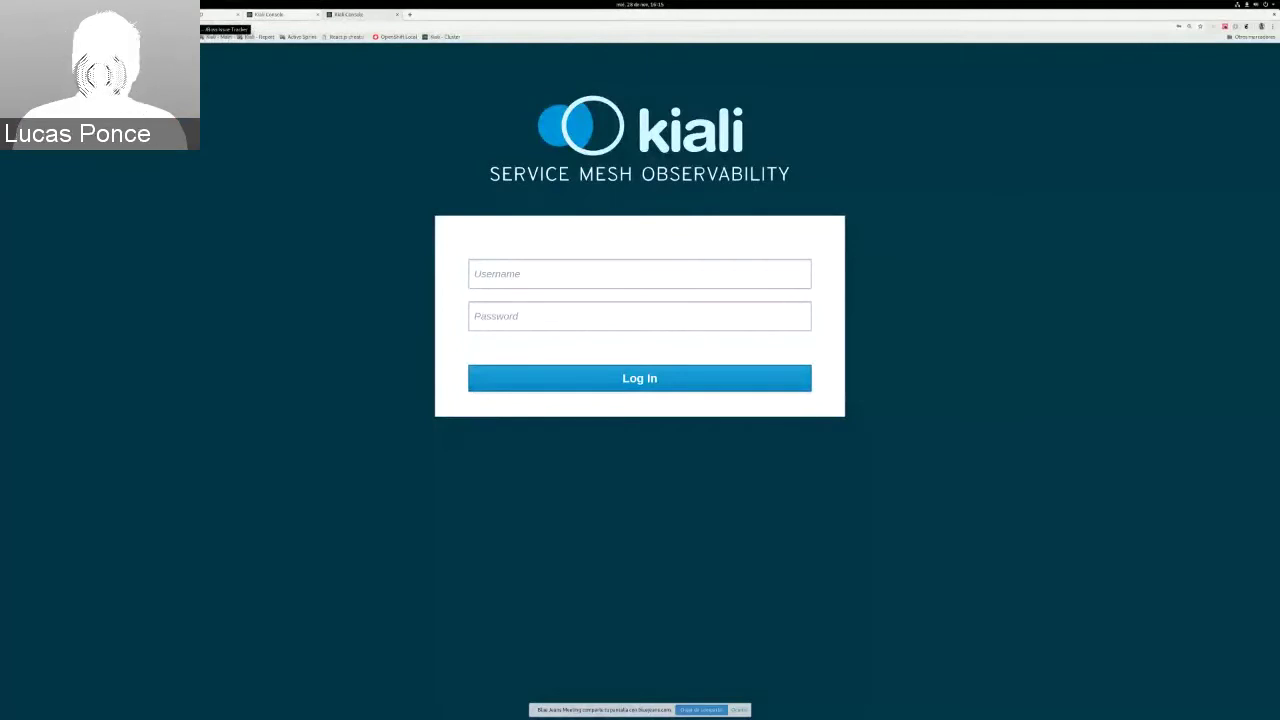
click(218, 14)
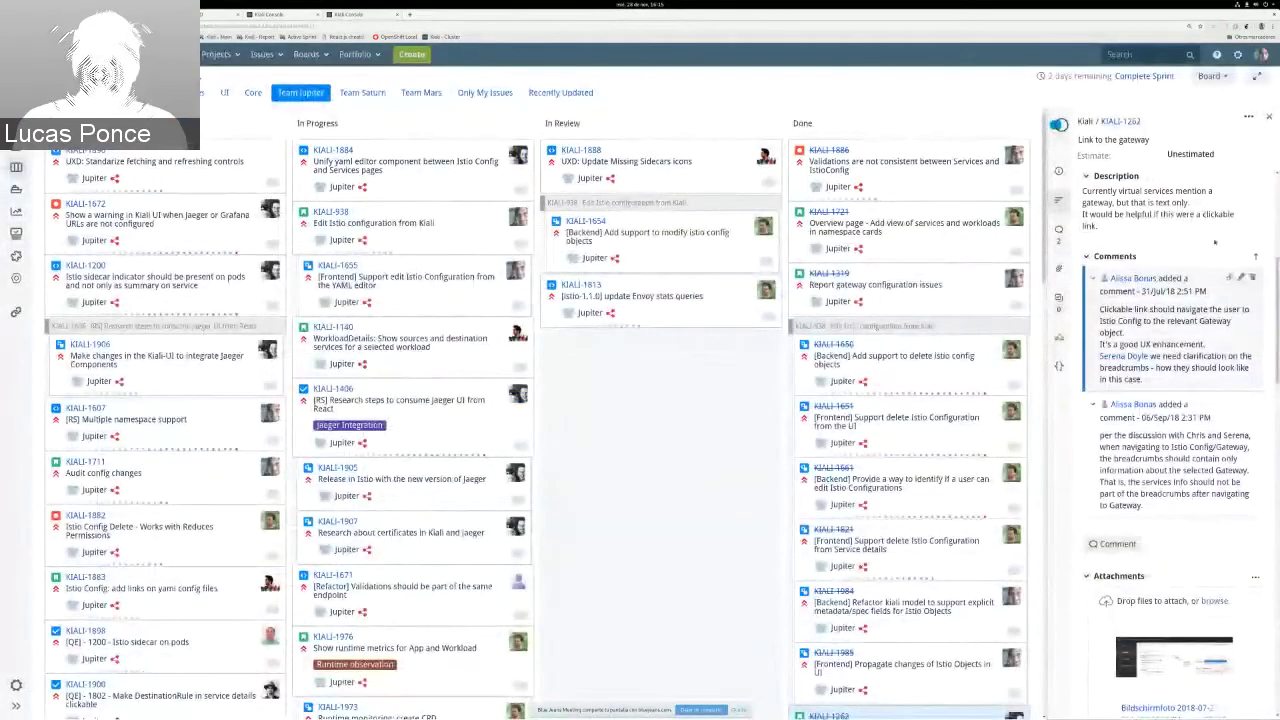
click(1269, 117)
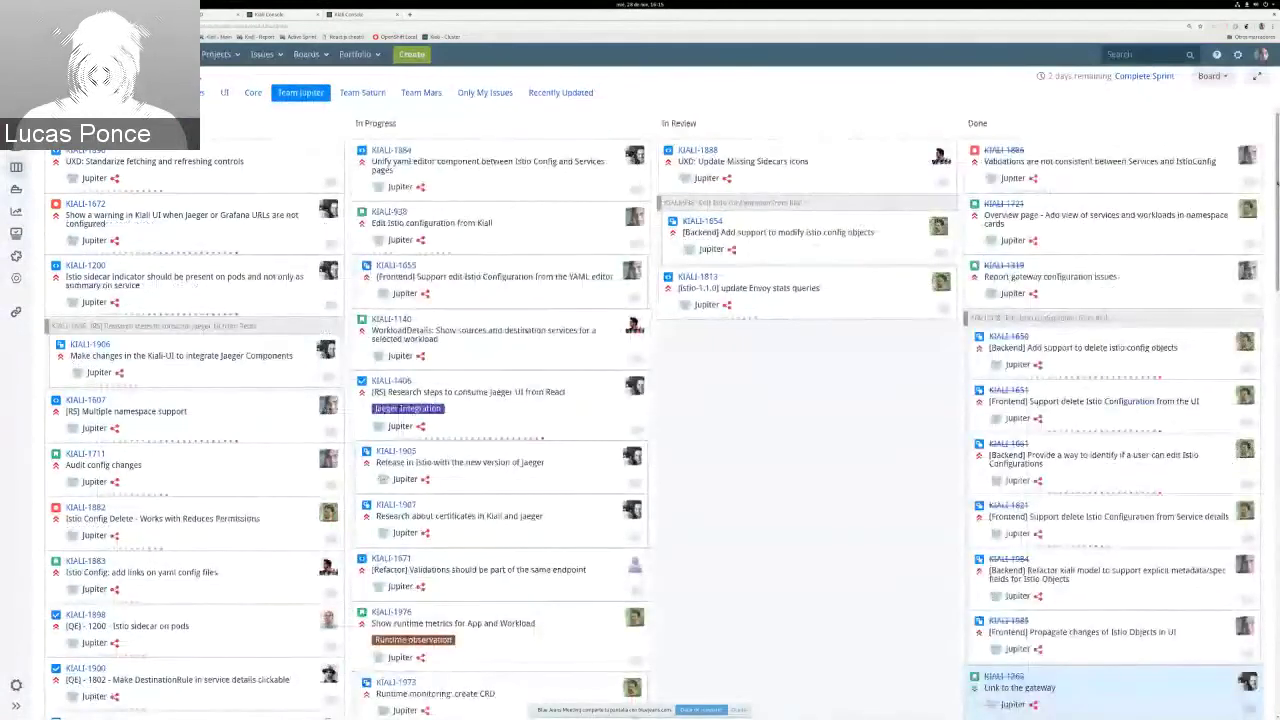
scroll(1110, 430, down, 10)
scroll(1110, 430, down, 3)
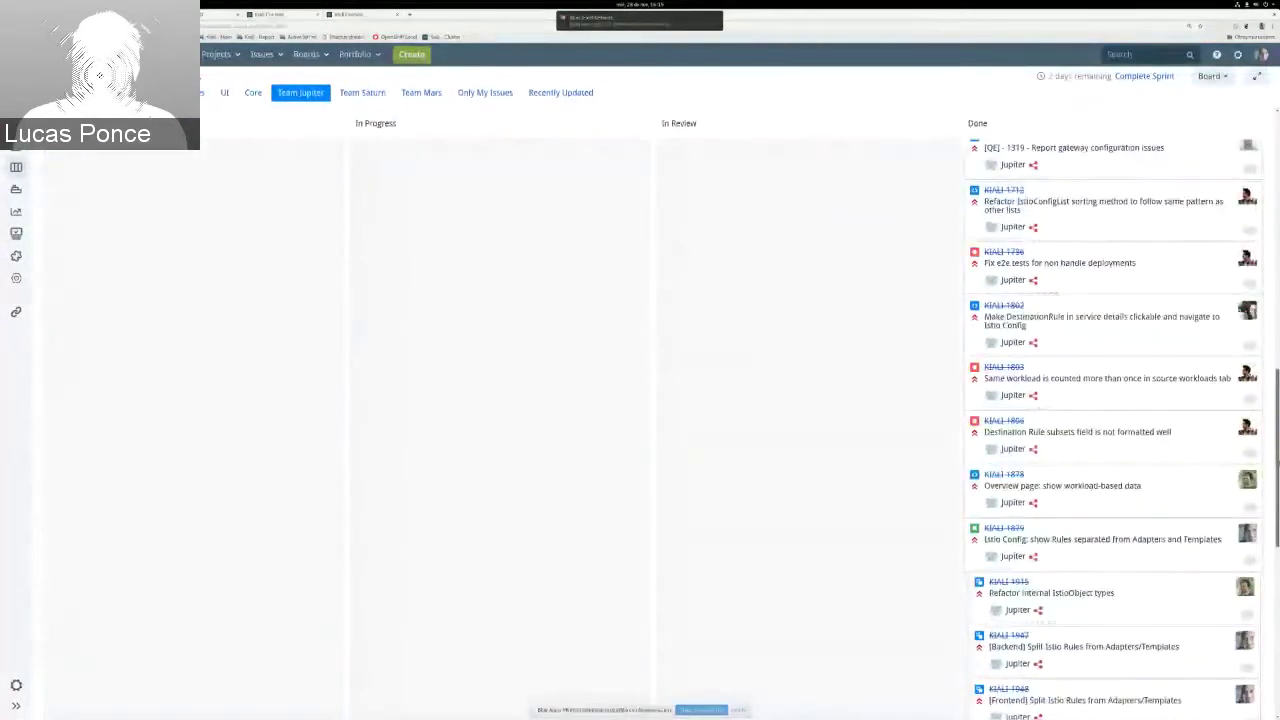
drag(1278, 463, 1278, 232)
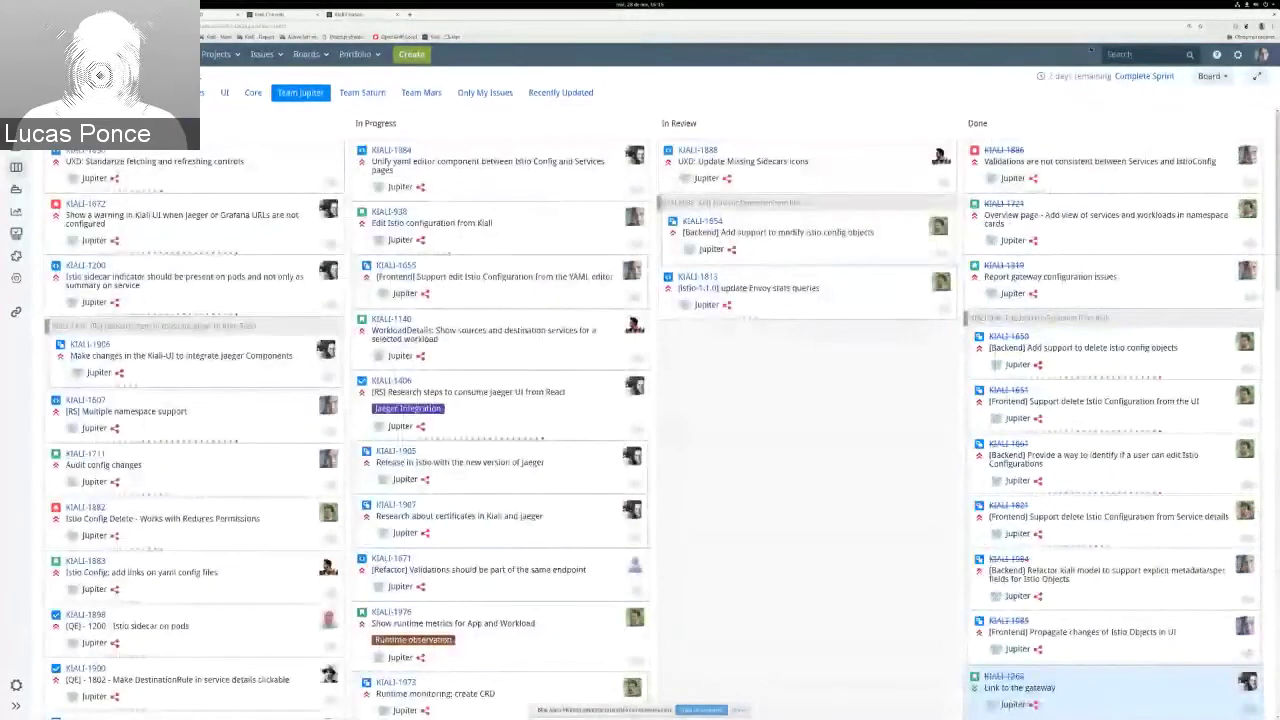
click(275, 15)
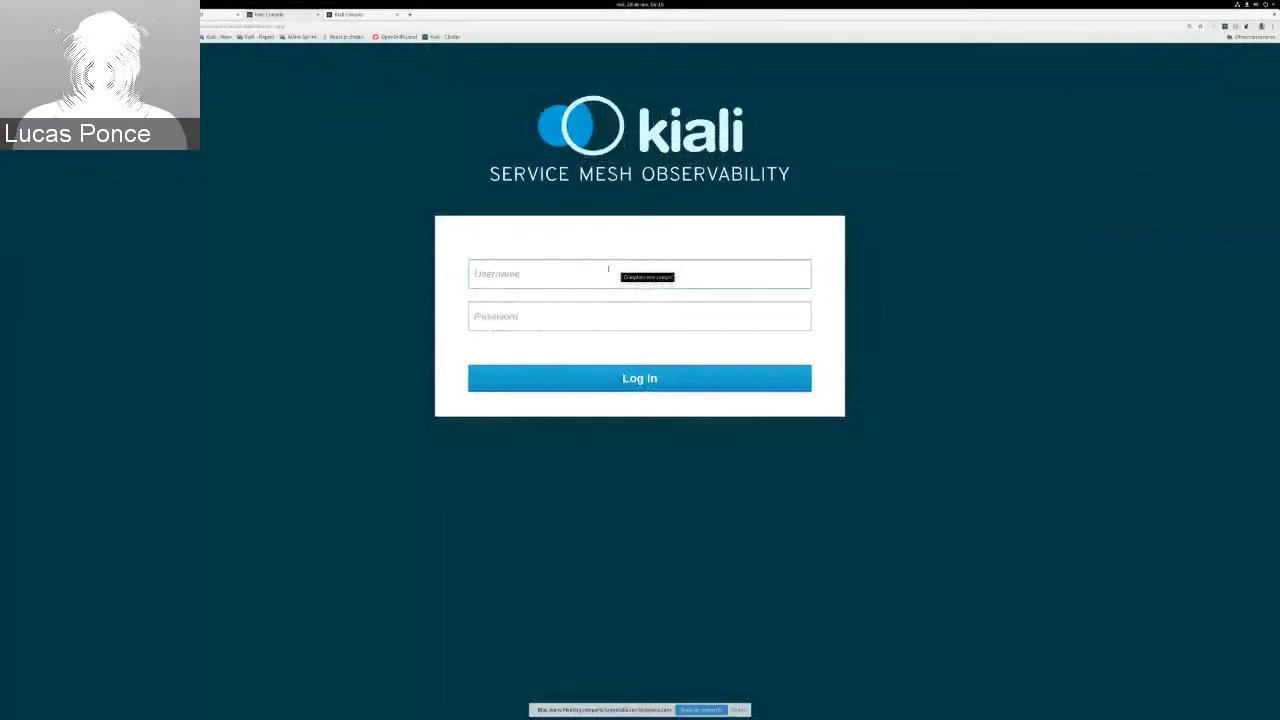
Step: Log in to Kiali with the username admin
click(608, 270)
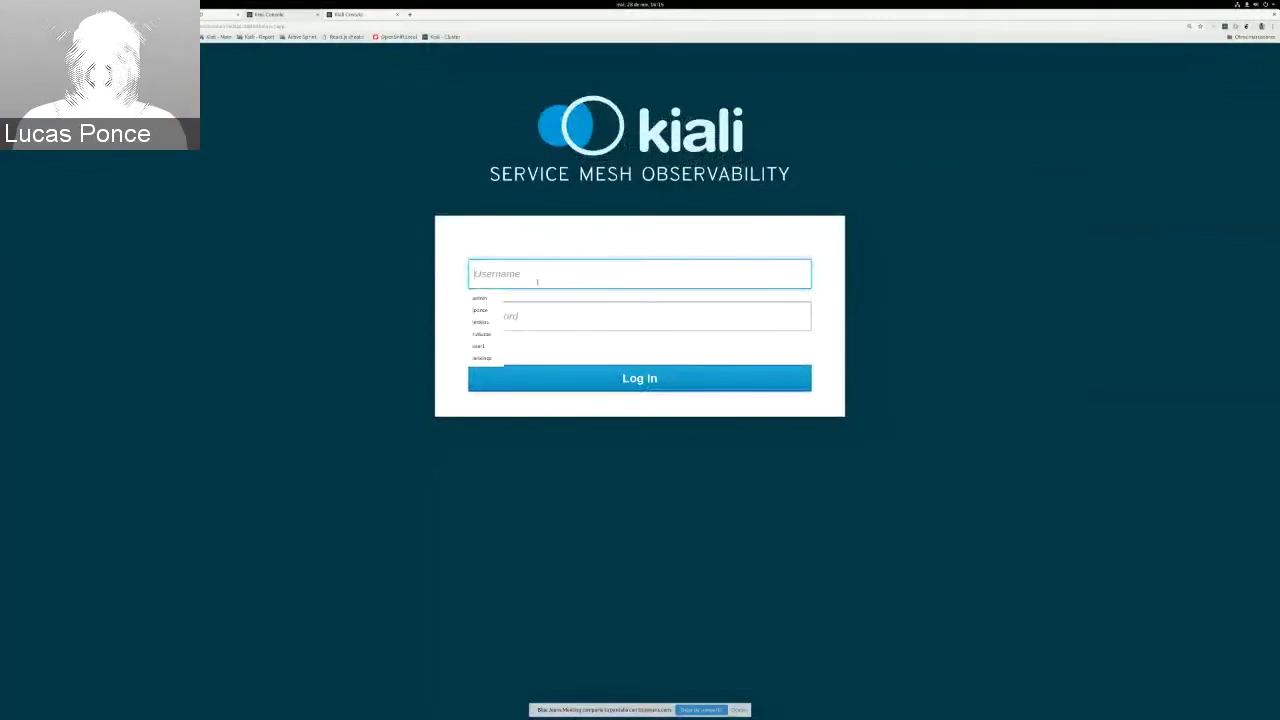
text(admin)
key(Tab)
text(admin)
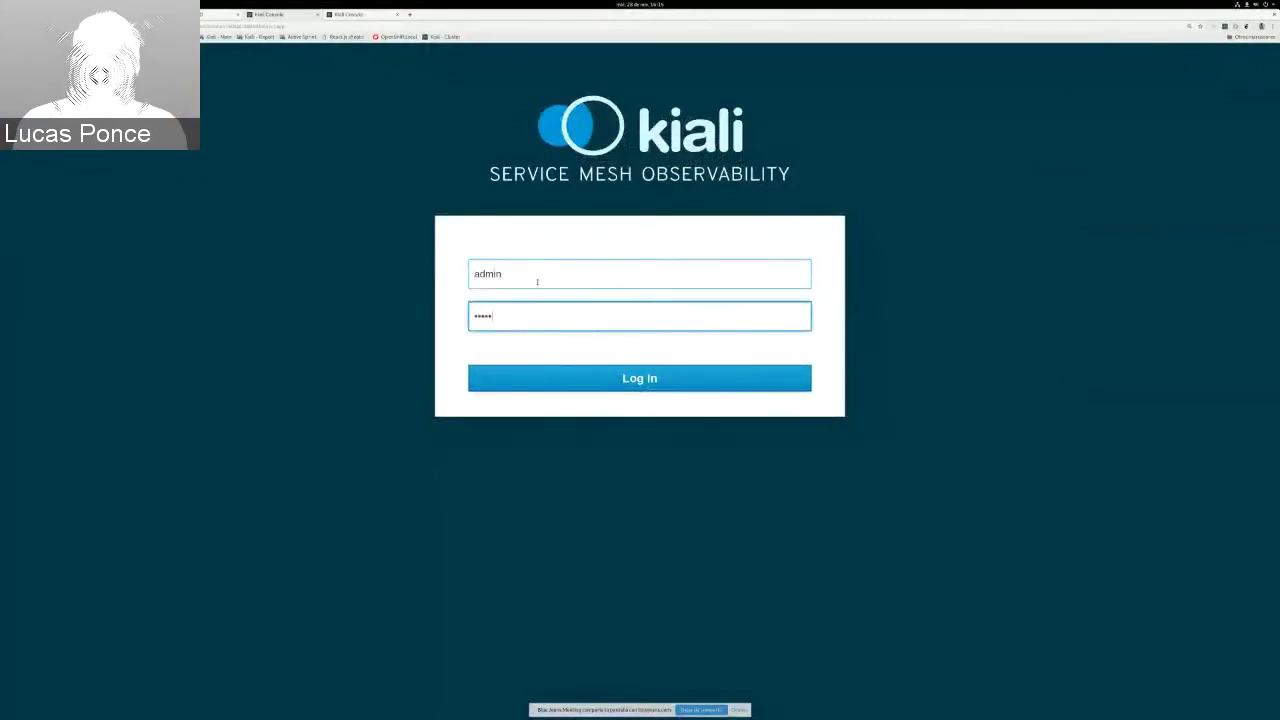
click(655, 377)
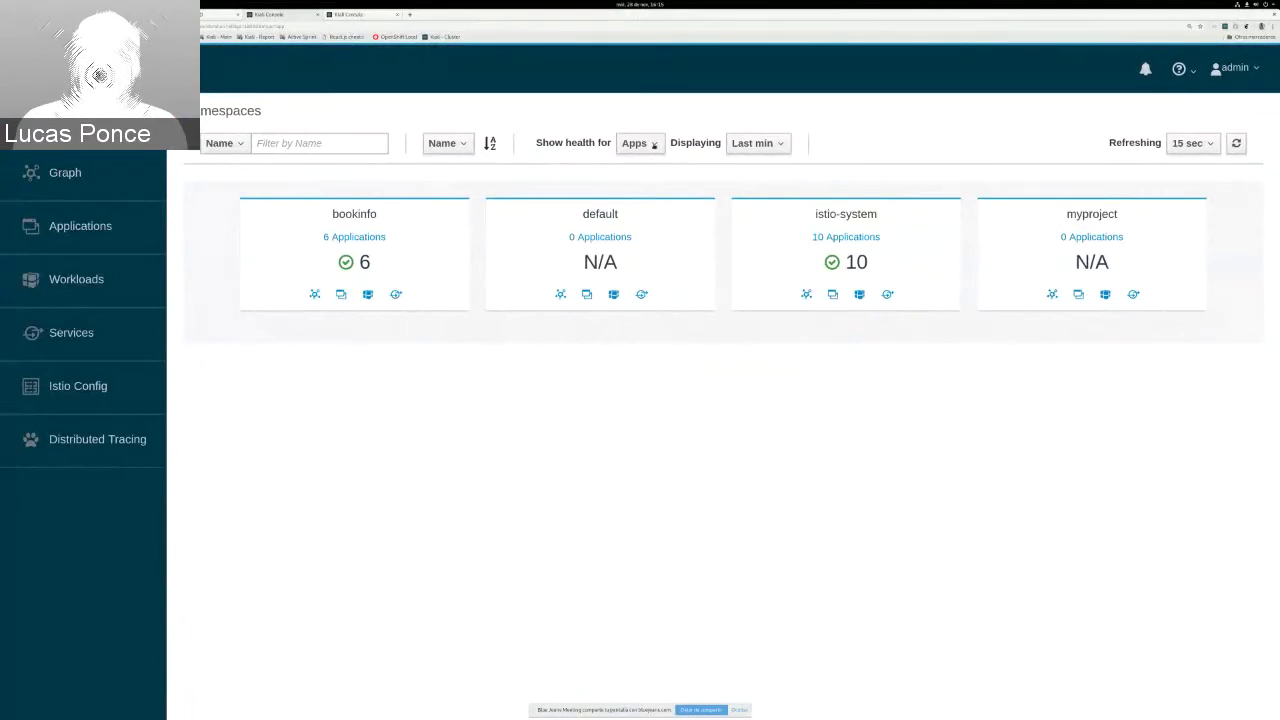
Step: Set the Namespaces overview's 'Show health for' dropdown to Services
click(655, 145)
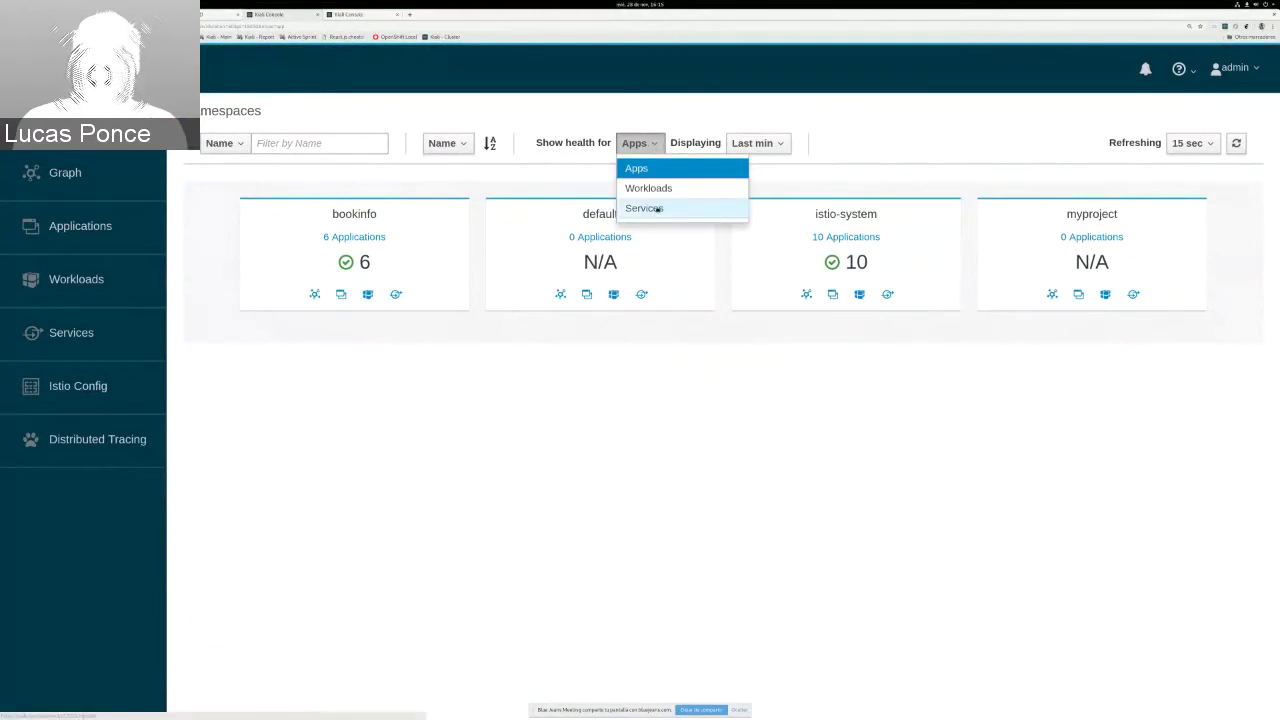
click(658, 209)
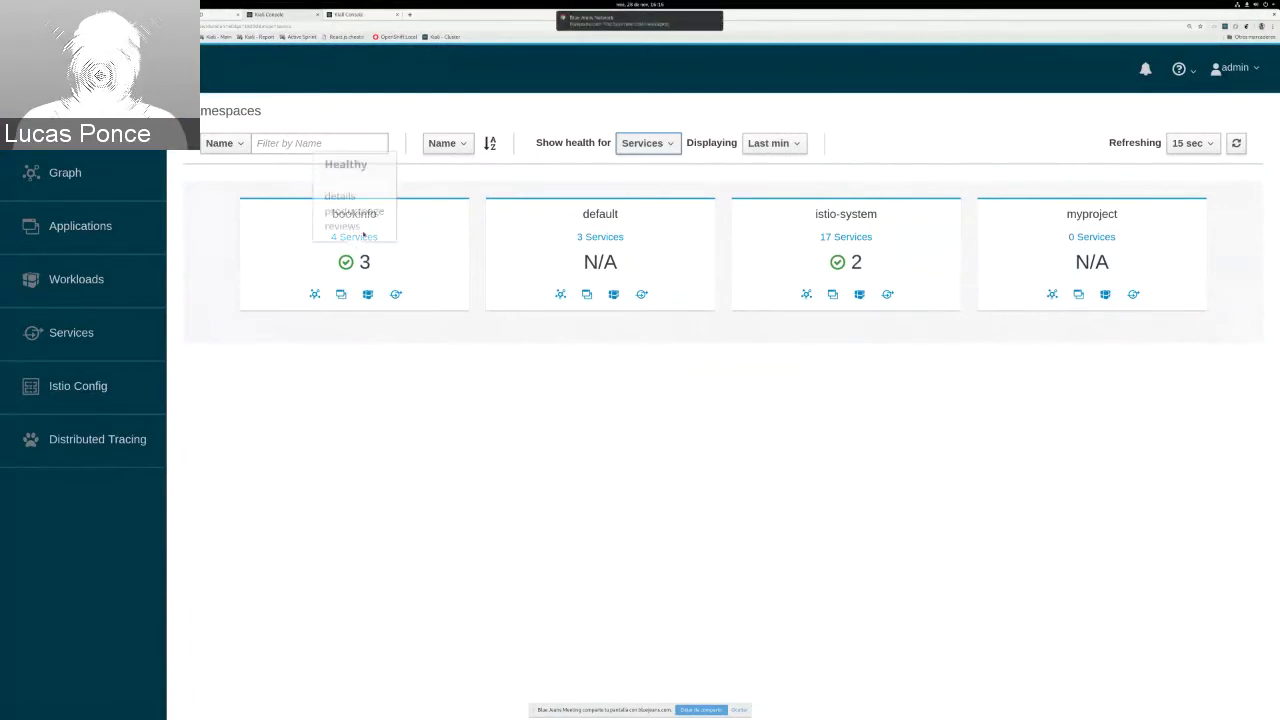
mouse_move(346, 263)
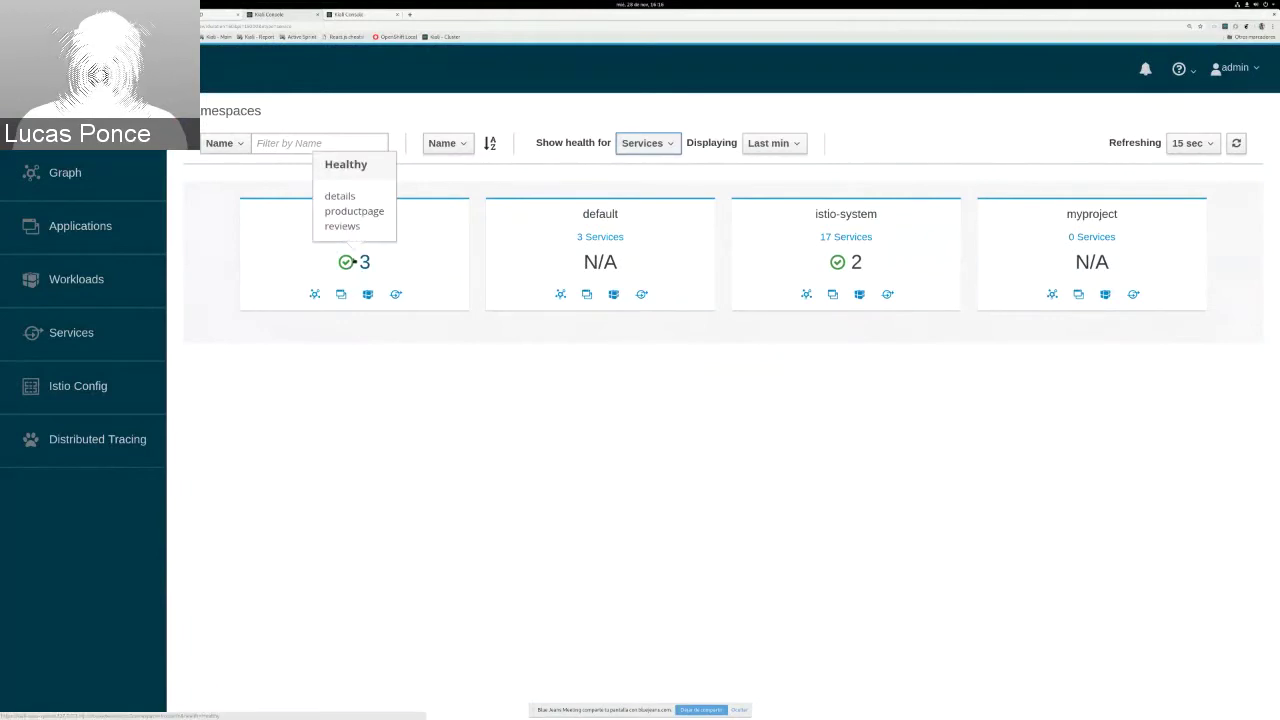
Step: Review bookinfo's Istio Config list with its invalid DestinationRules, then switch to the terminal
click(101, 391)
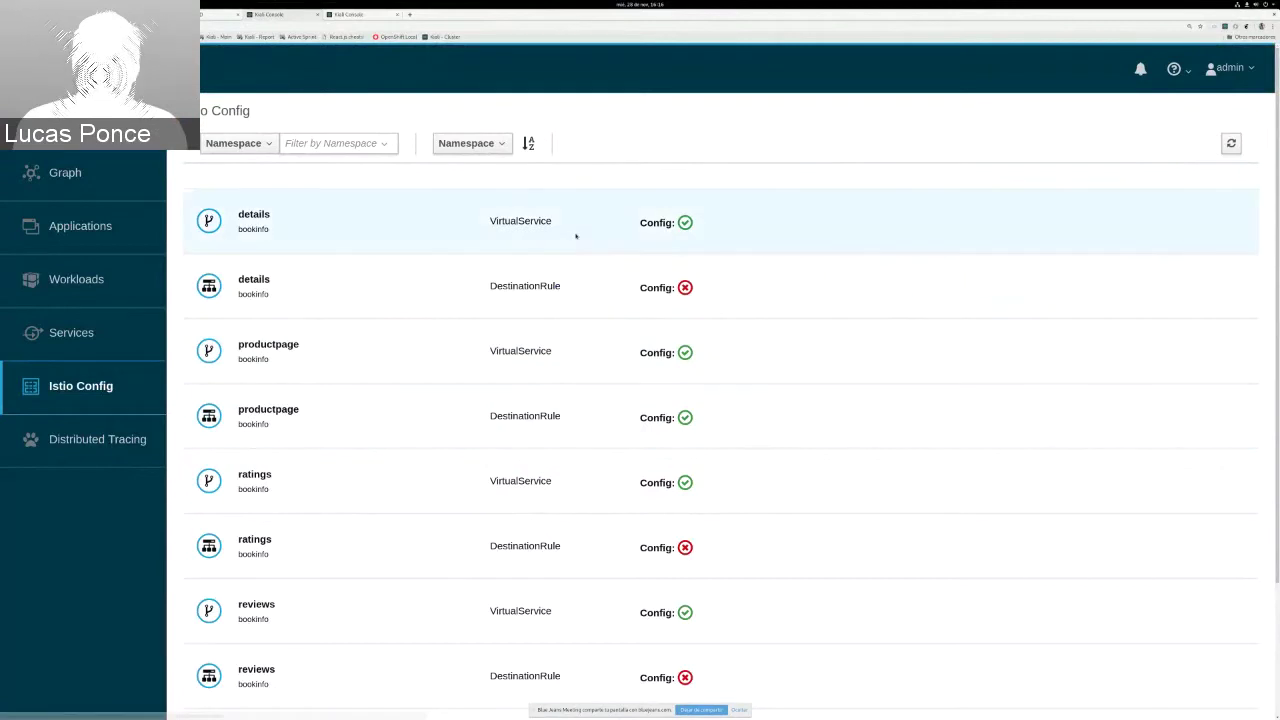
key(alt+Tab)
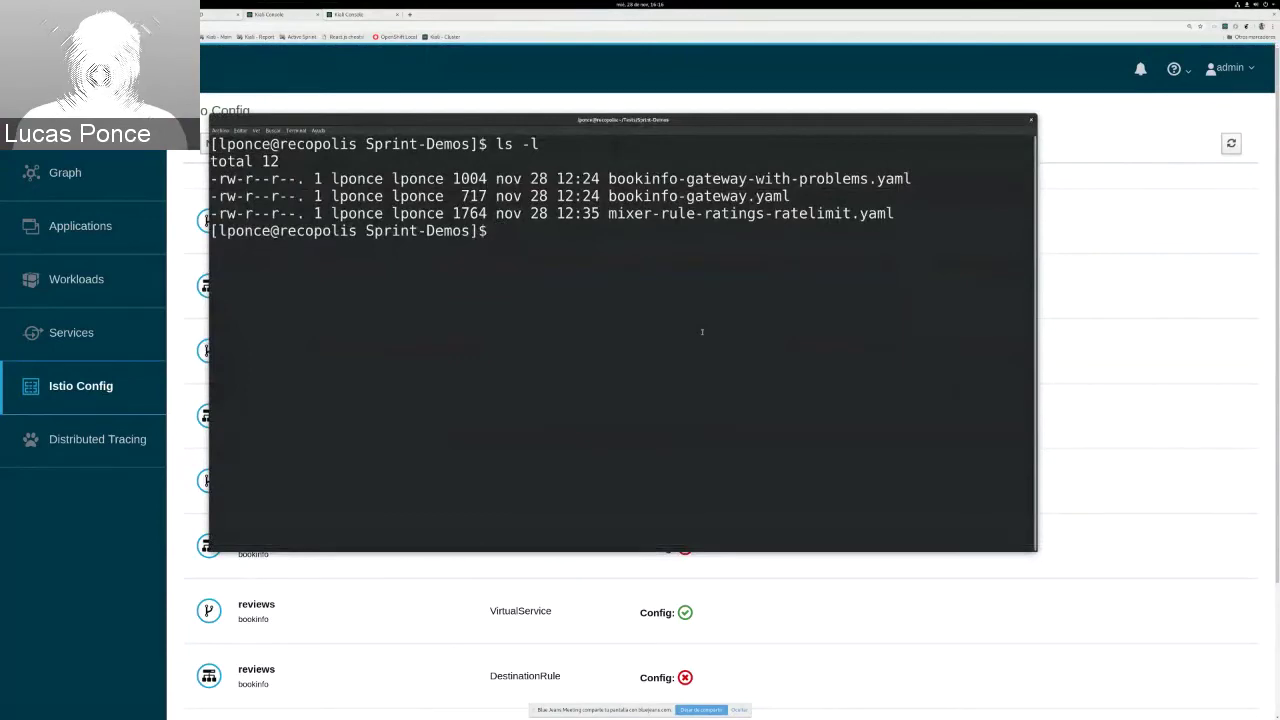
Step: Enlarge the gateway YAML in Geany and highlight the first Gateway definition, lines 2 to 15
key(alt+Tab)
key(alt+Tab)
key(alt+Tab)
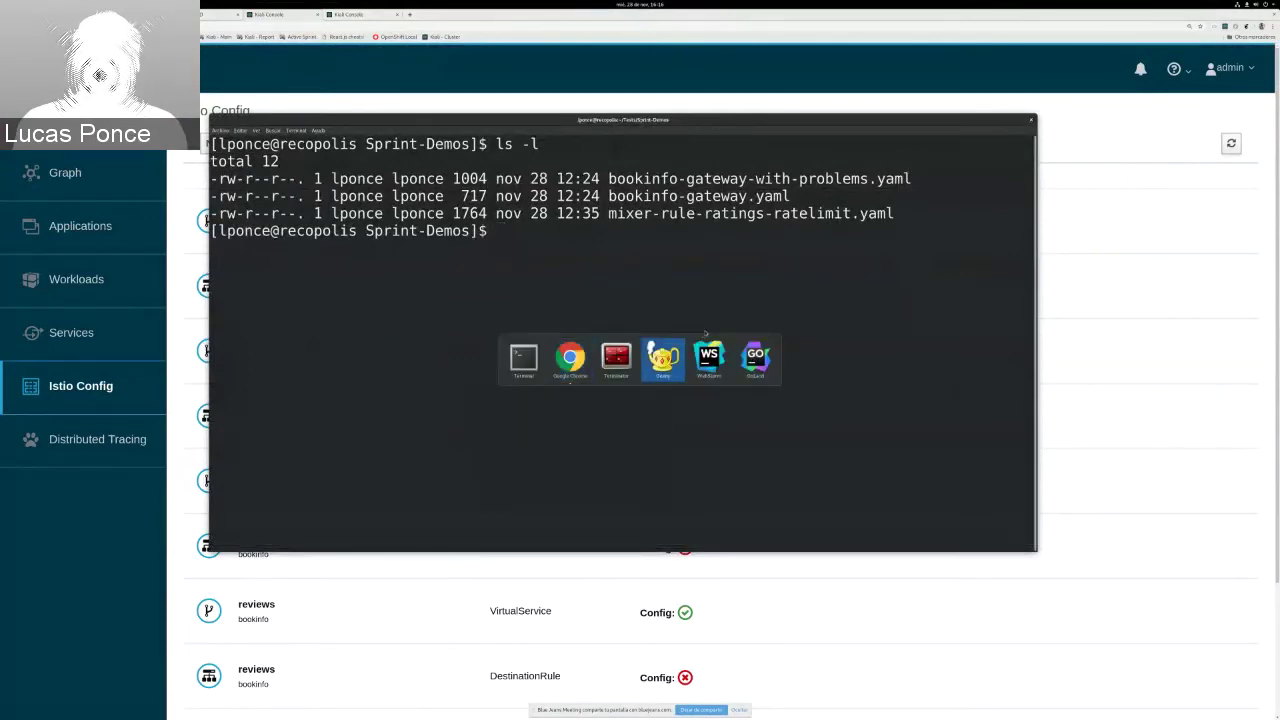
key(ctrl+plus)
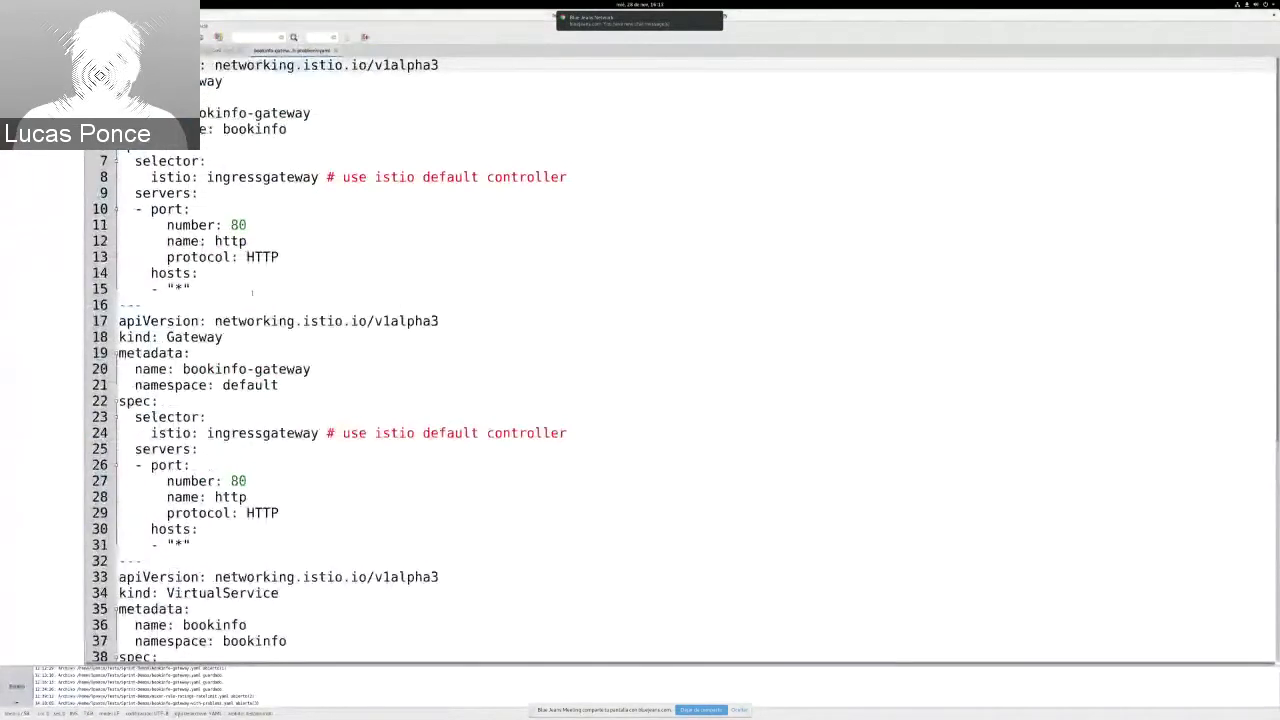
drag(252, 292, 119, 81)
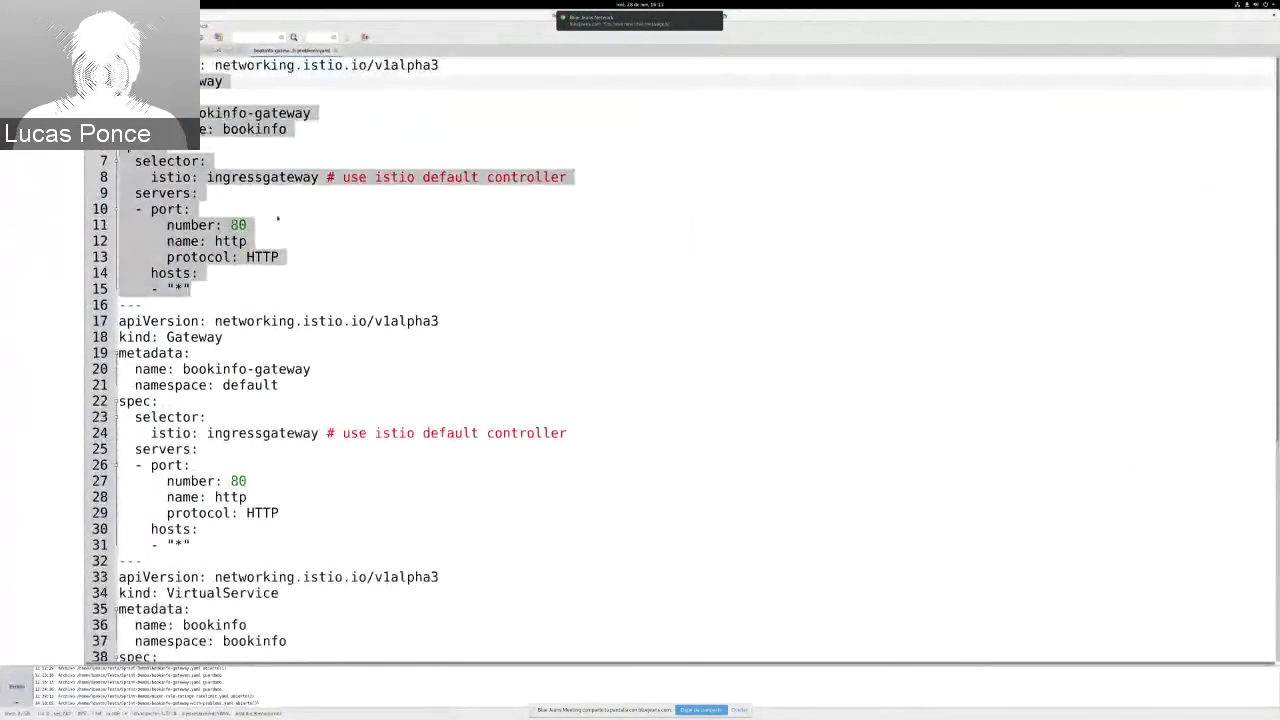
click(240, 177)
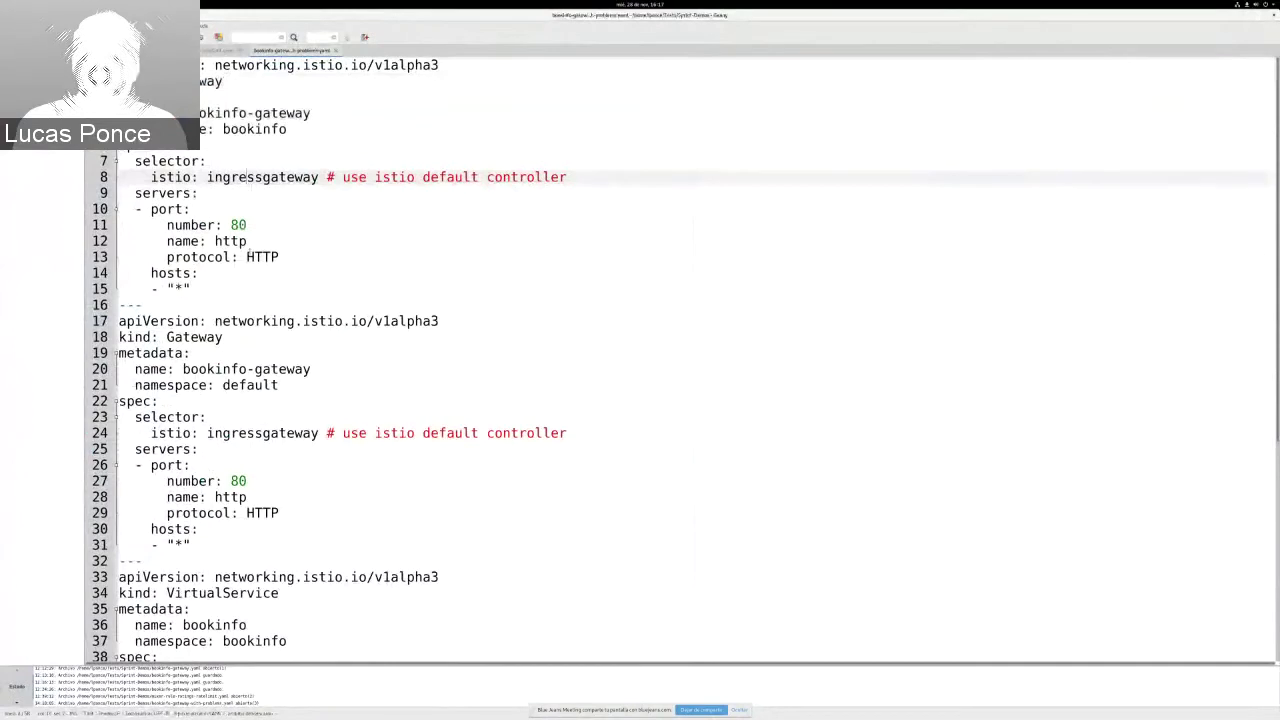
Step: Run oc apply -f bookinfo-gateway-with-problems.yaml and point out the two created Gateways
key(alt+Tab)
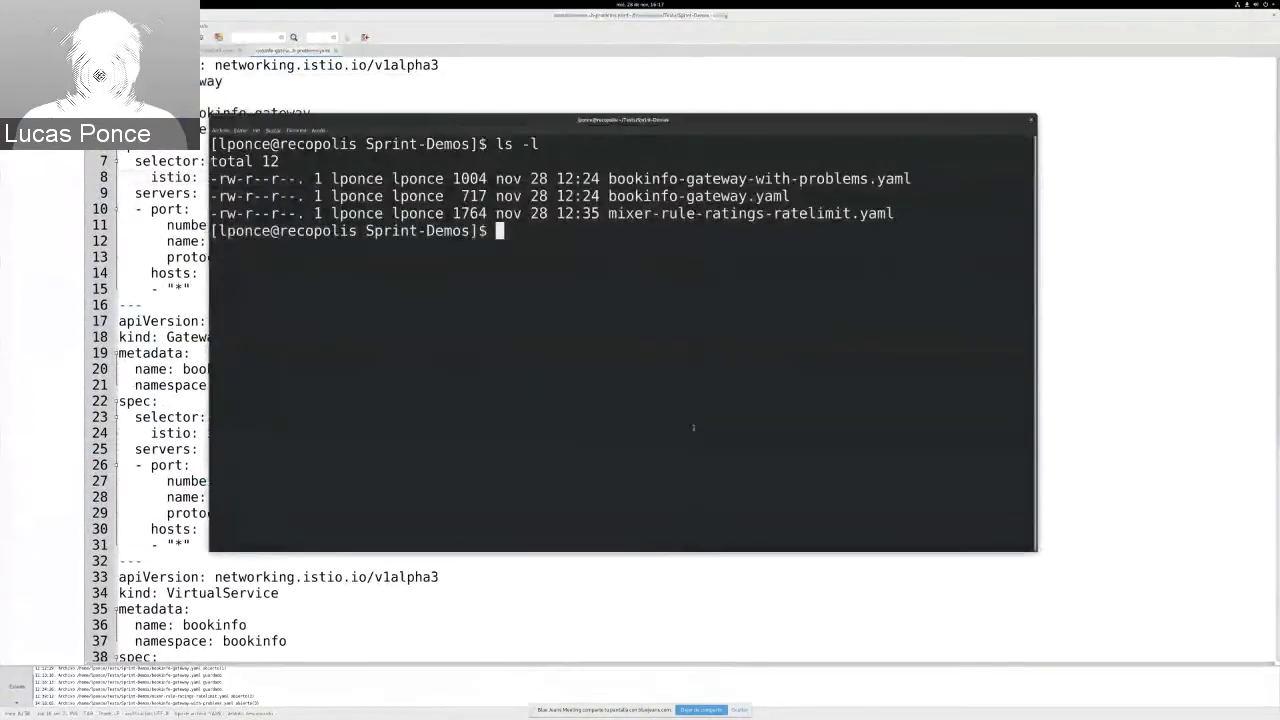
text(oc )
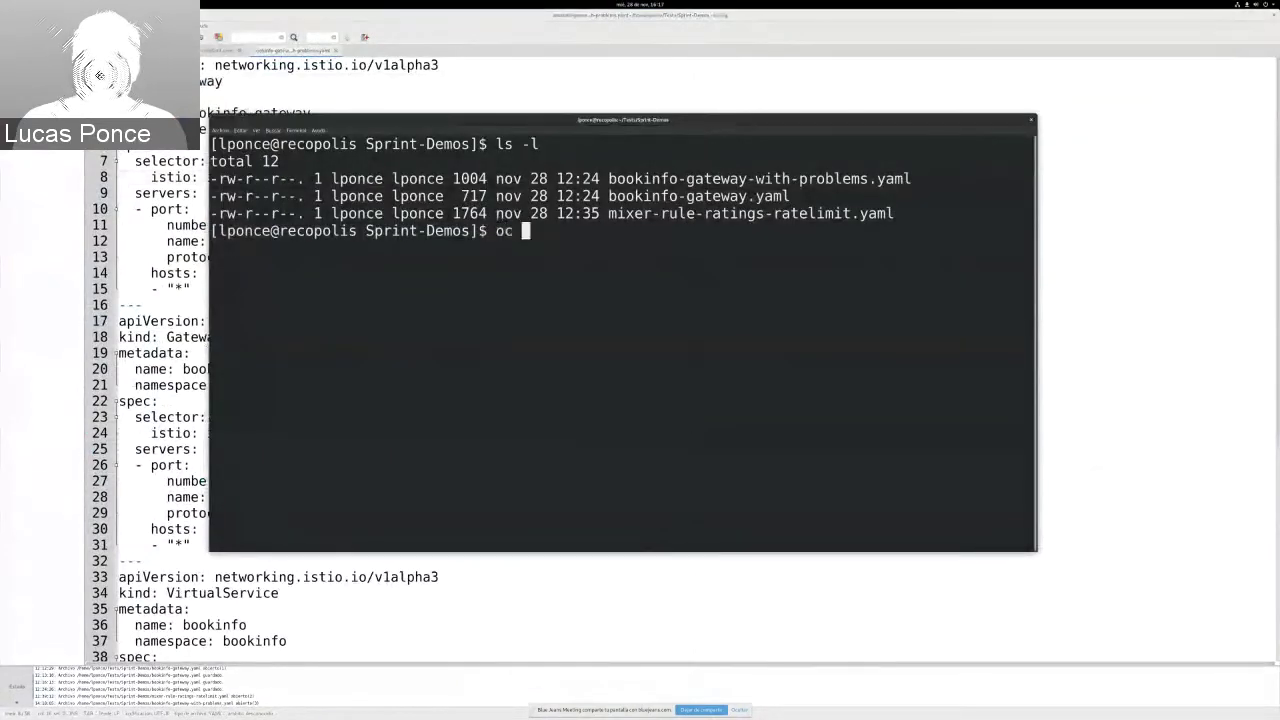
text(apply -f boo)
key(Tab)
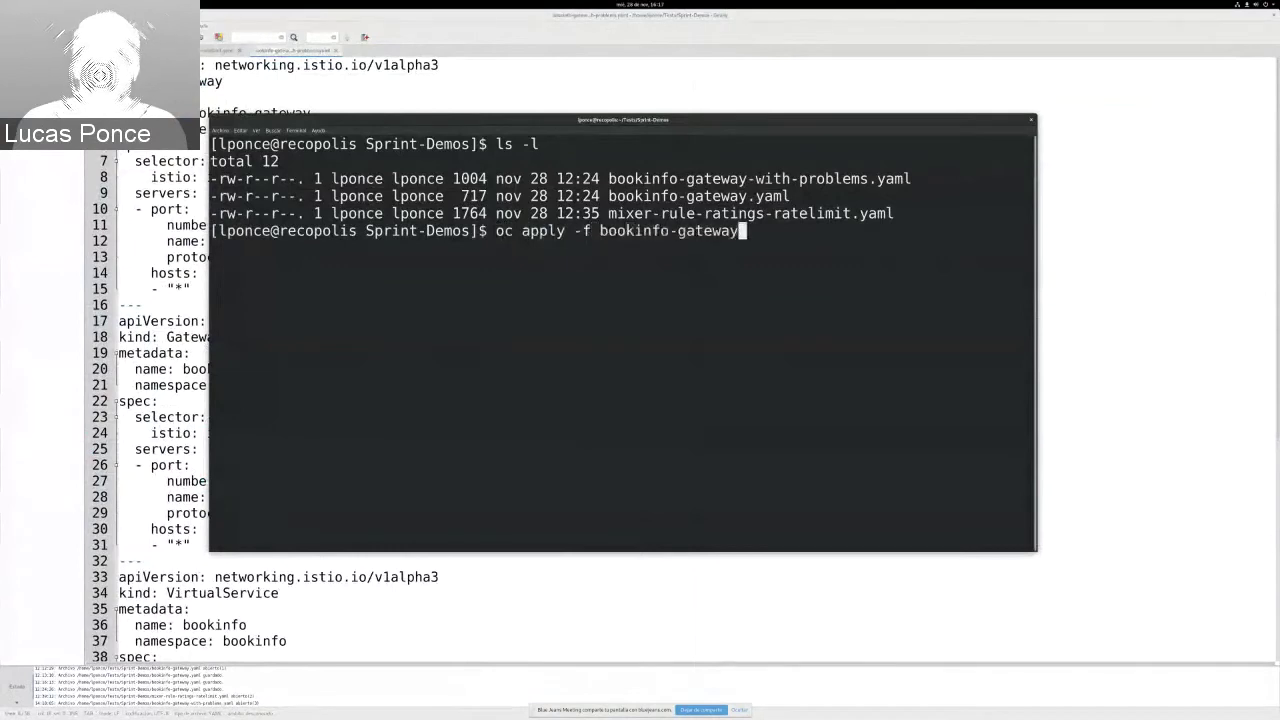
text(-wi)
key(Tab)
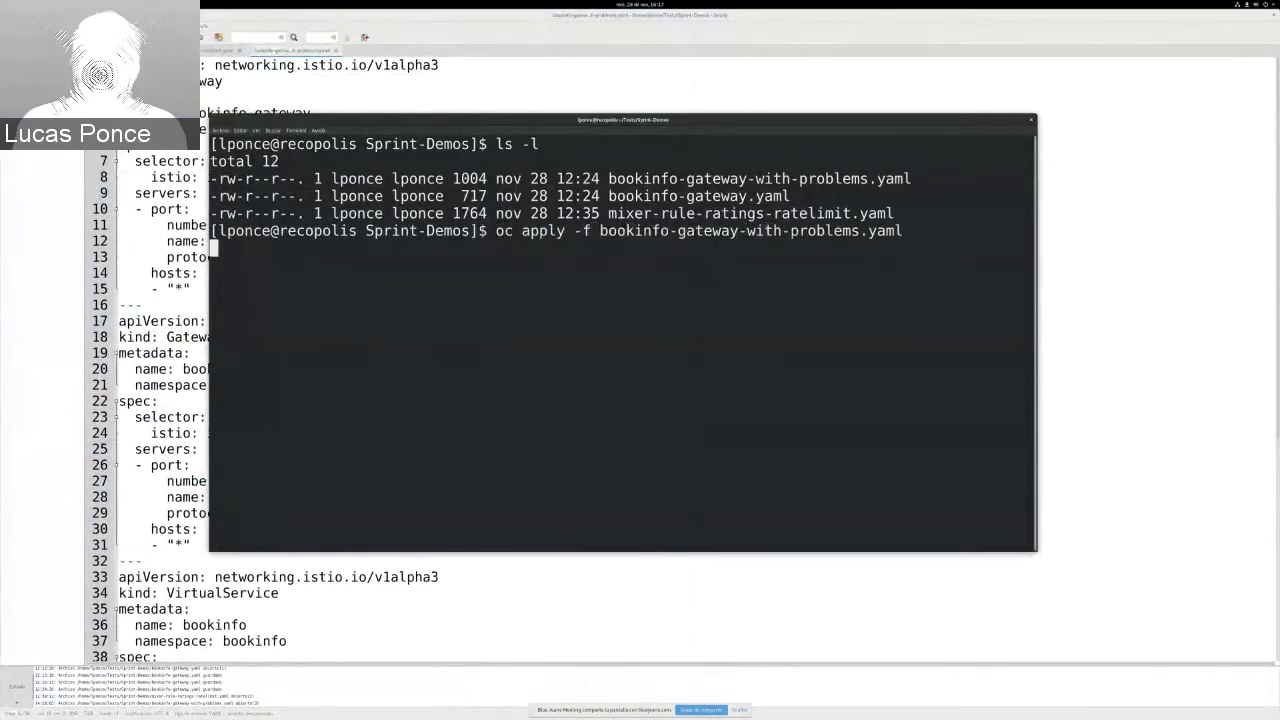
key(Return)
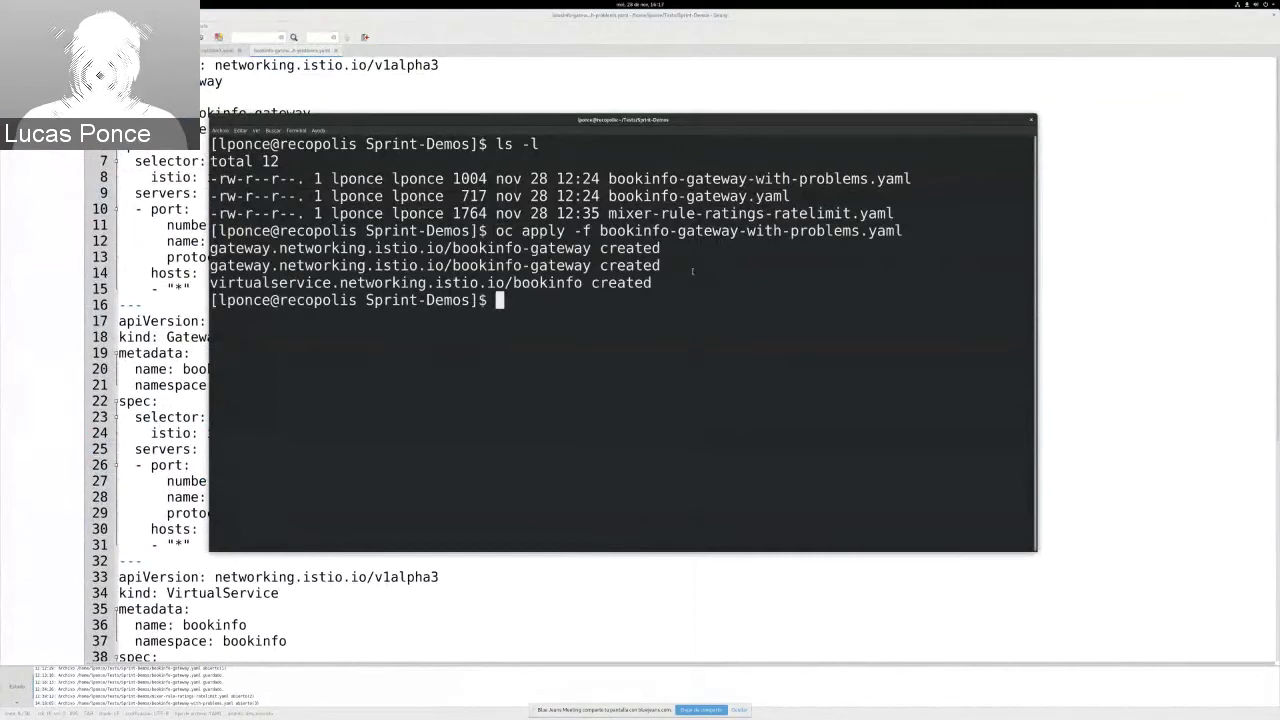
drag(692, 271, 212, 249)
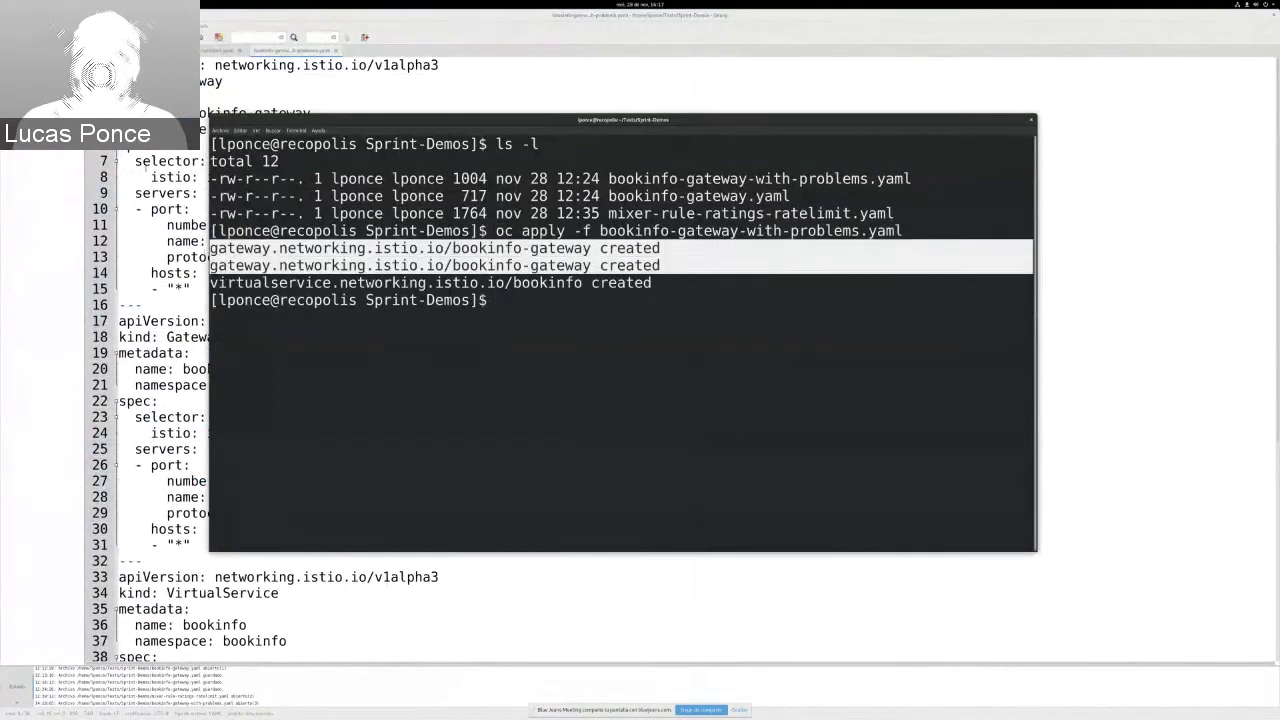
Step: Select the namespace value default on line 21 of the YAML, then return to Kiali
key(alt+Tab)
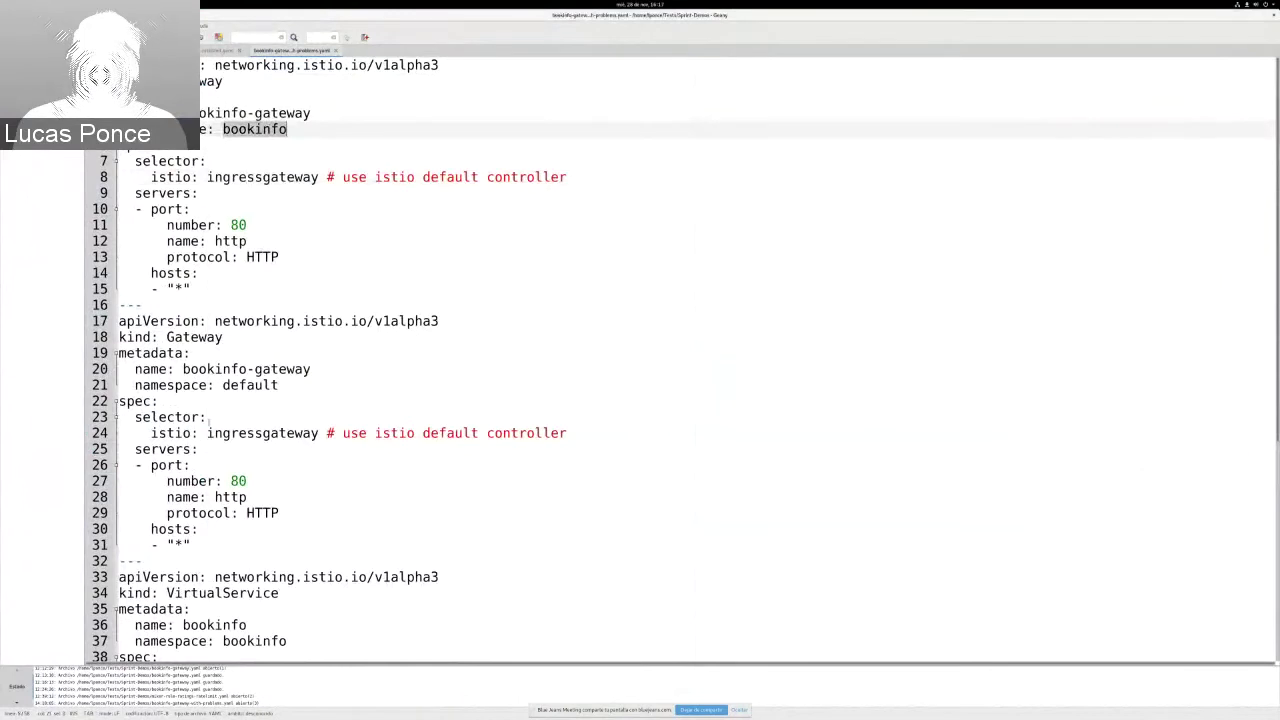
click(276, 385)
key(ctrl+shift+Left)
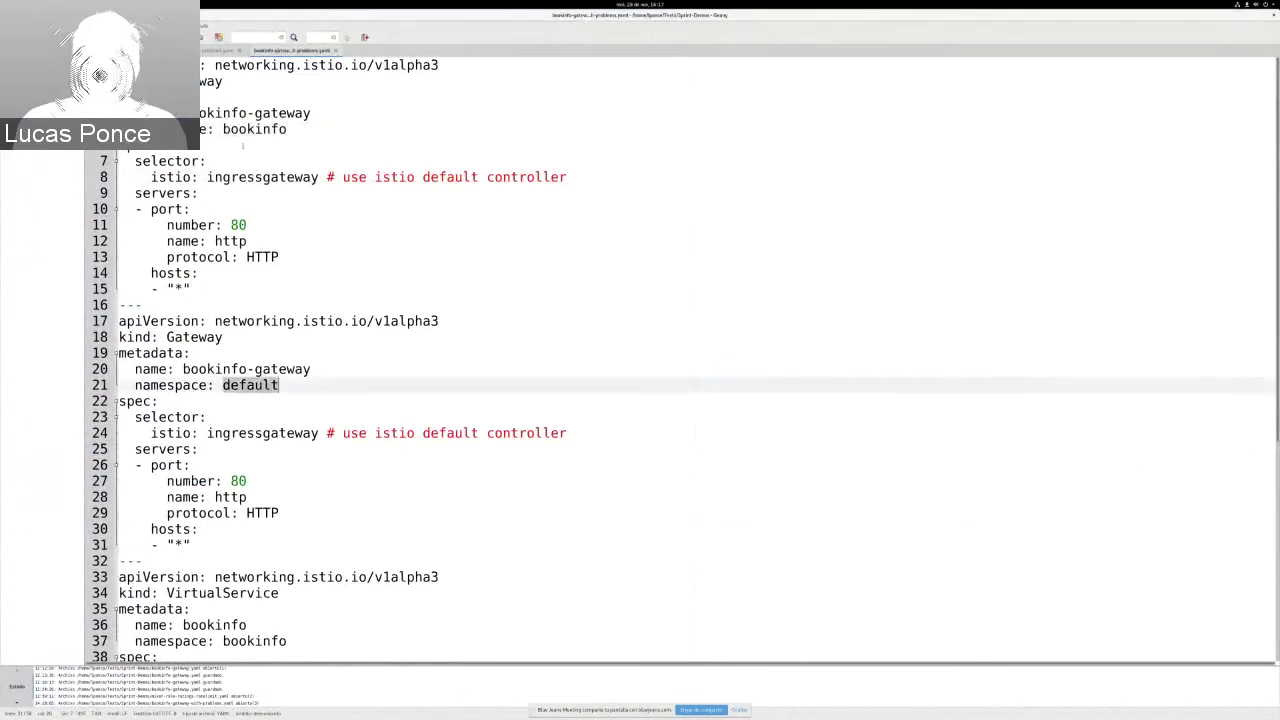
key(alt+Tab)
key(alt+Tab)
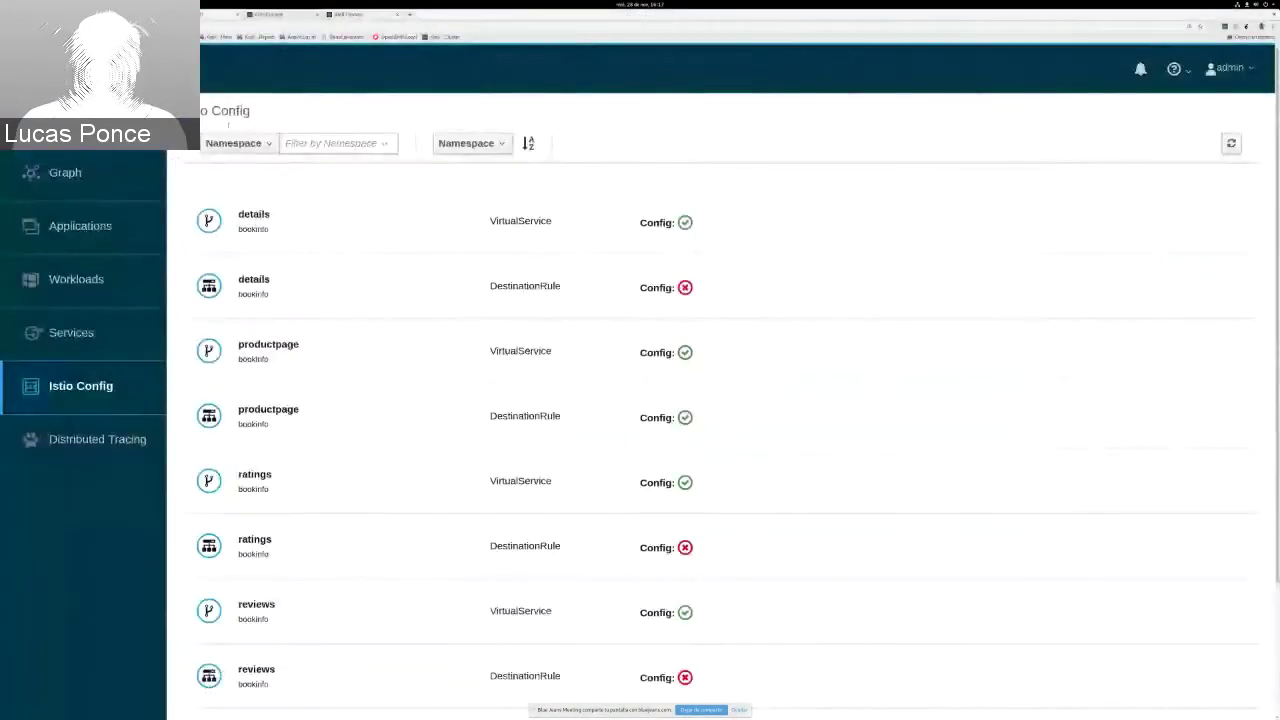
Step: Refresh the Istio Config list and filter it by Istio Type to show only Gateways
click(1230, 144)
click(238, 143)
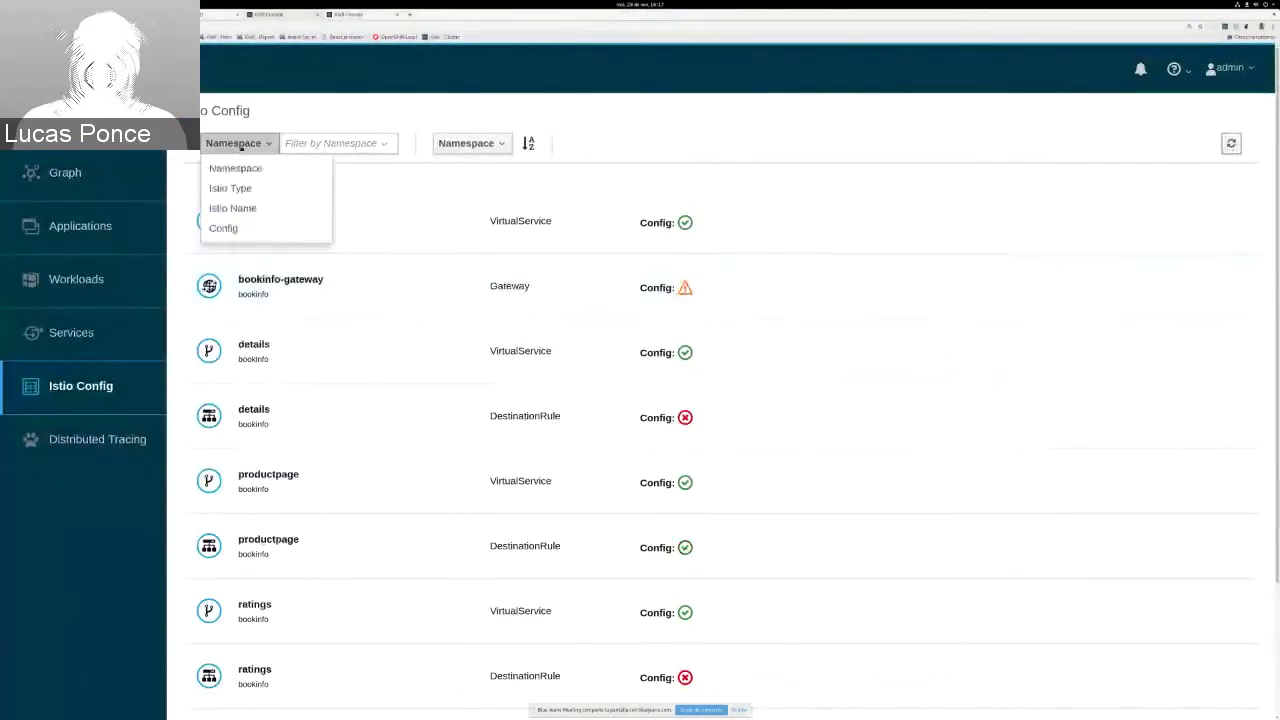
click(230, 188)
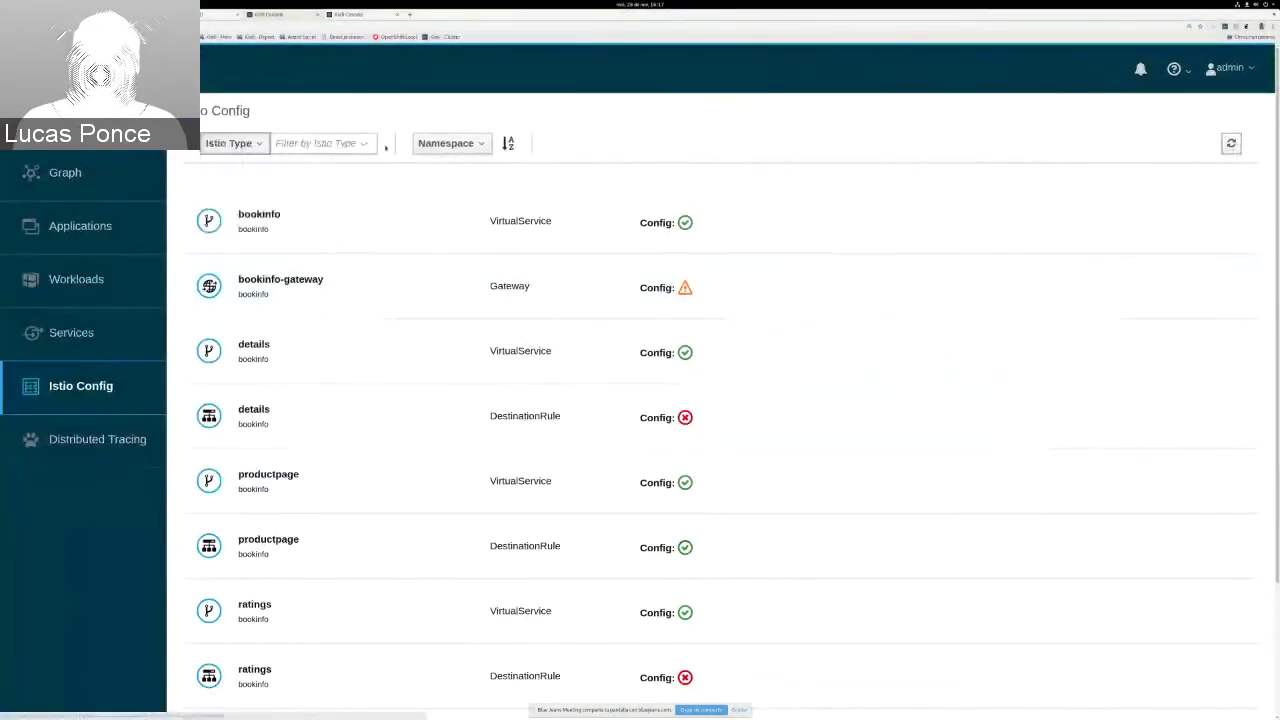
click(343, 147)
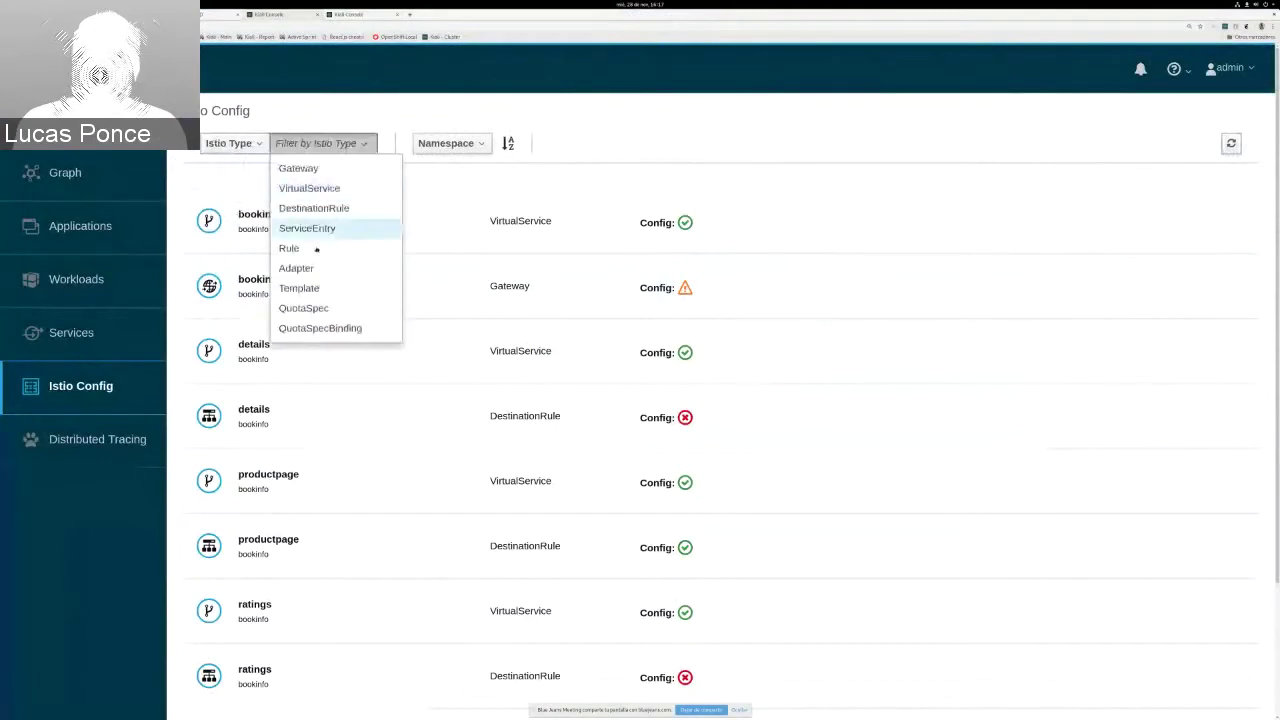
click(318, 171)
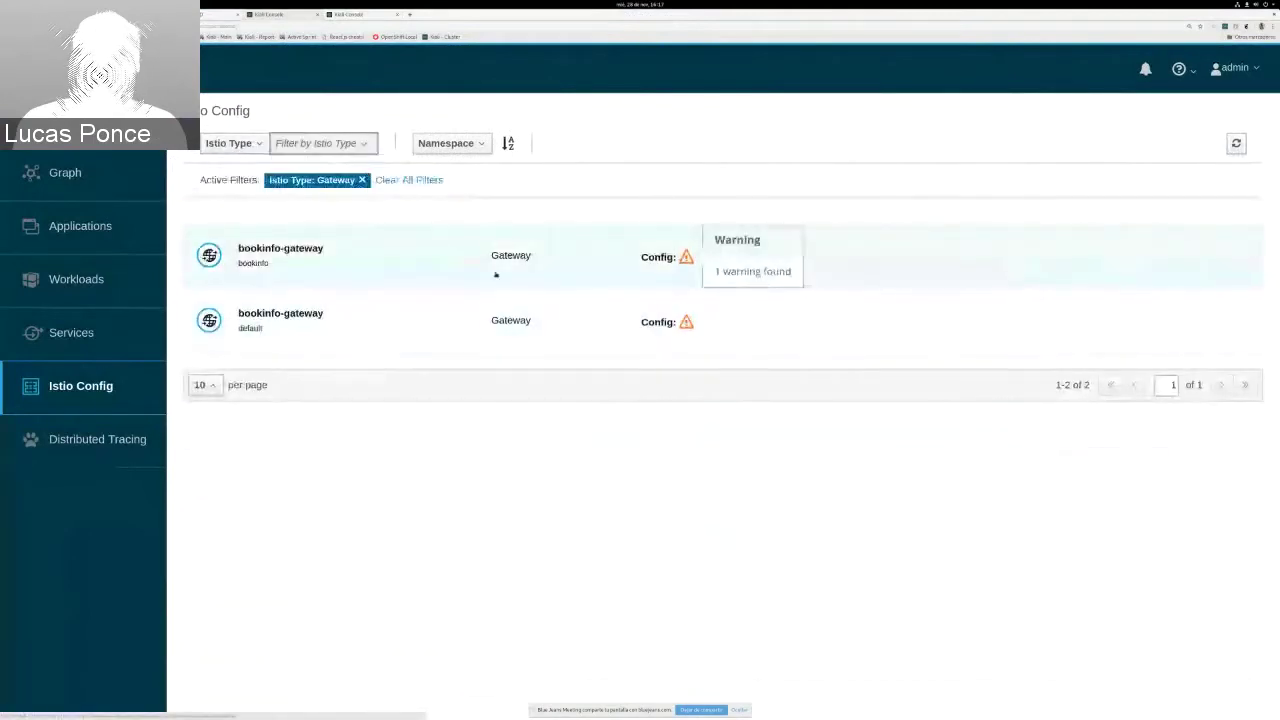
Step: Open bookinfo-gateway to view its duplicate host/port warning, then go to the Services list
click(340, 260)
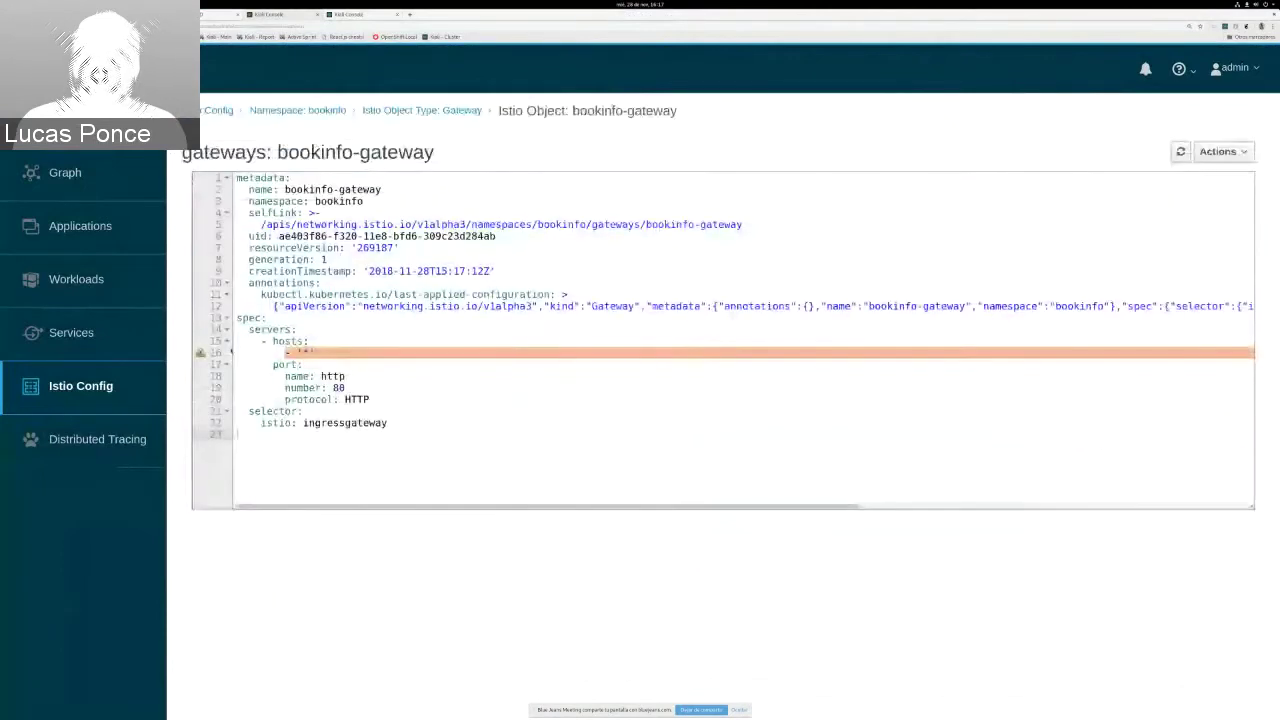
mouse_move(207, 354)
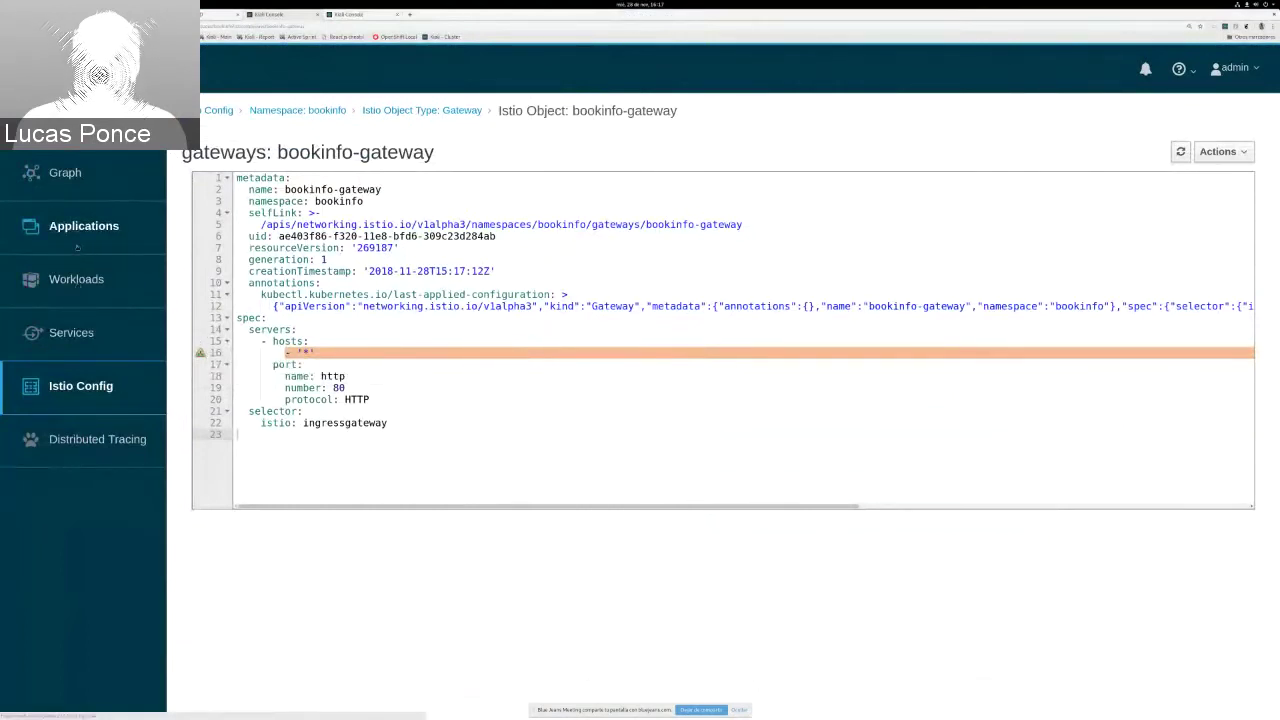
click(95, 347)
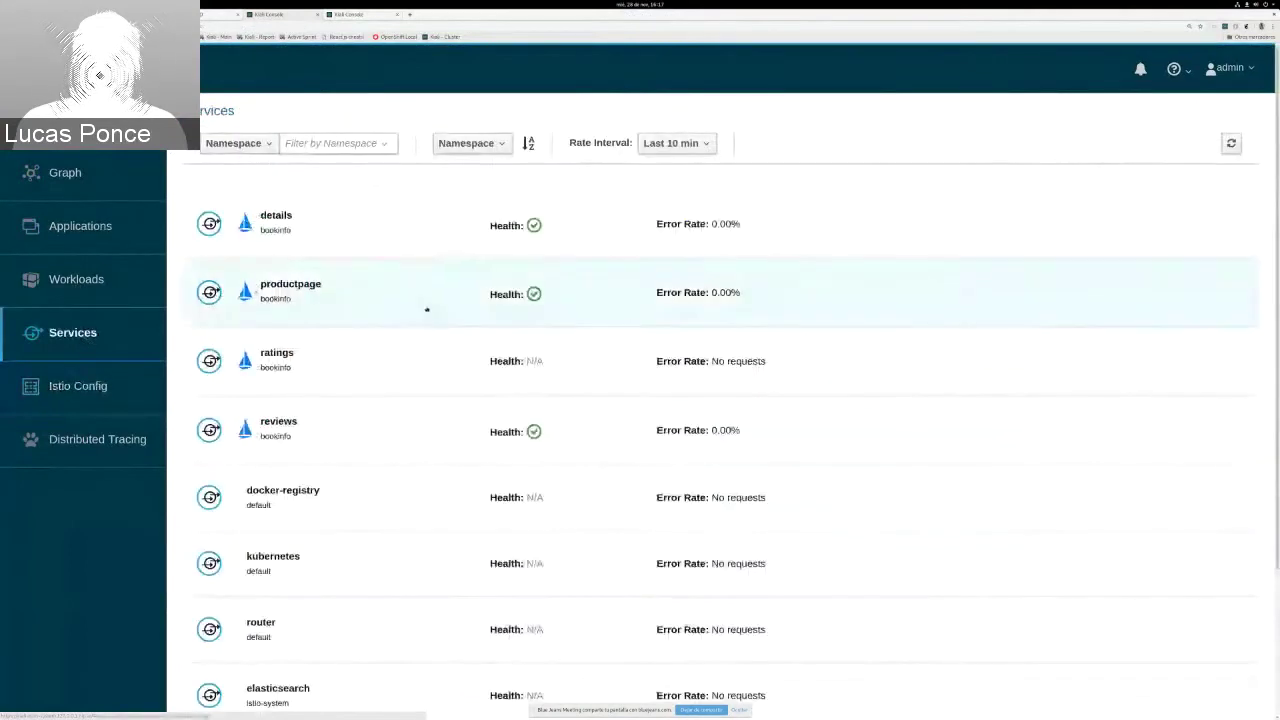
Step: Trace productpage's bookinfo virtual service to bookinfo-gateway, then return to the unfiltered Istio Config list
click(330, 286)
click(465, 404)
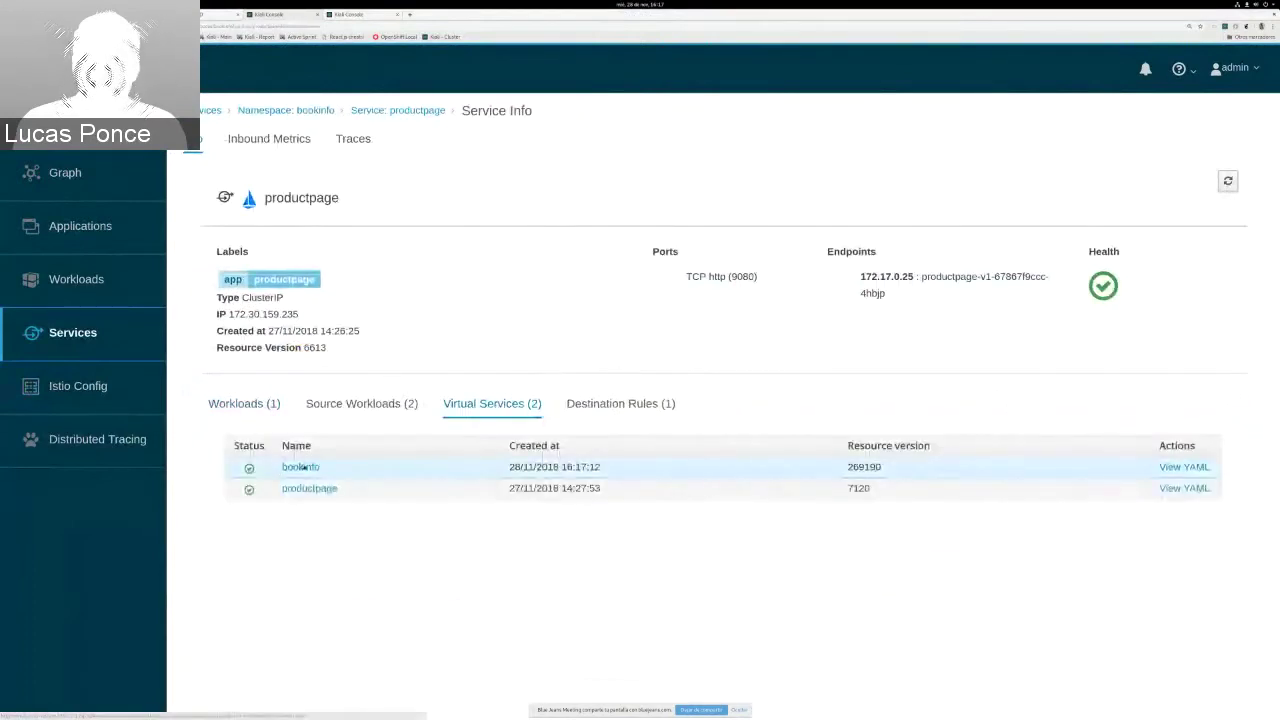
click(303, 467)
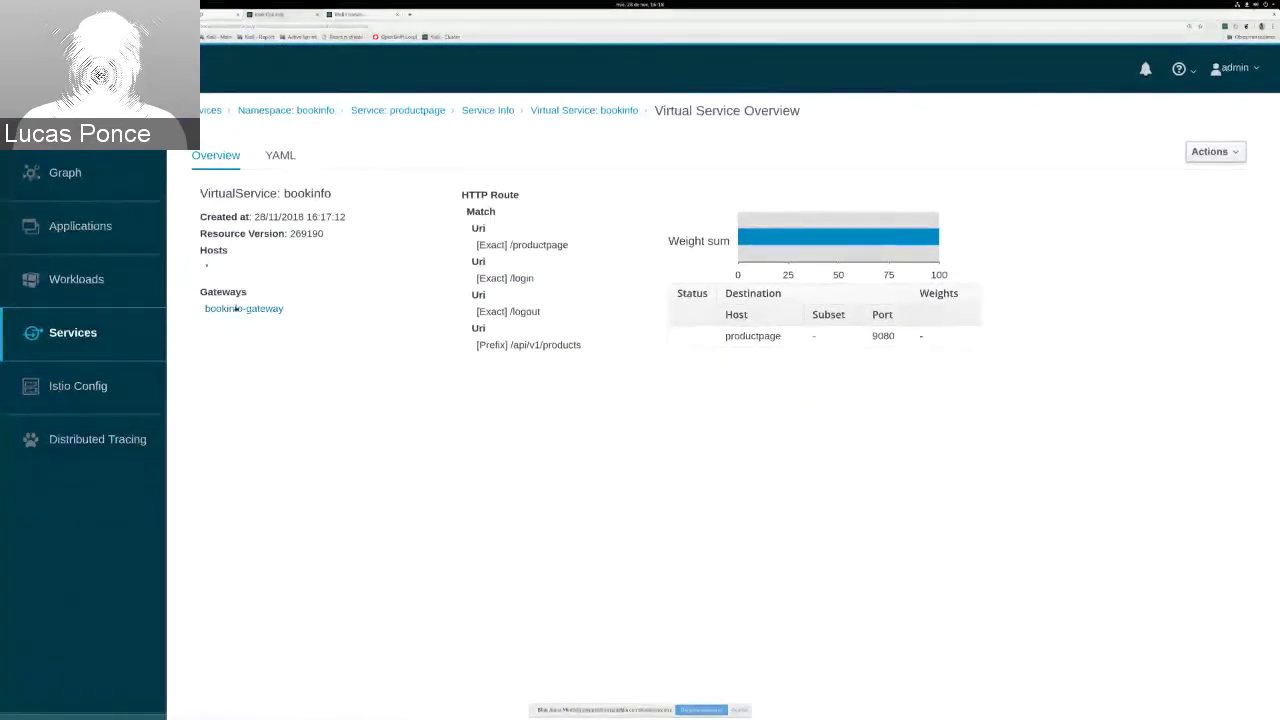
click(237, 309)
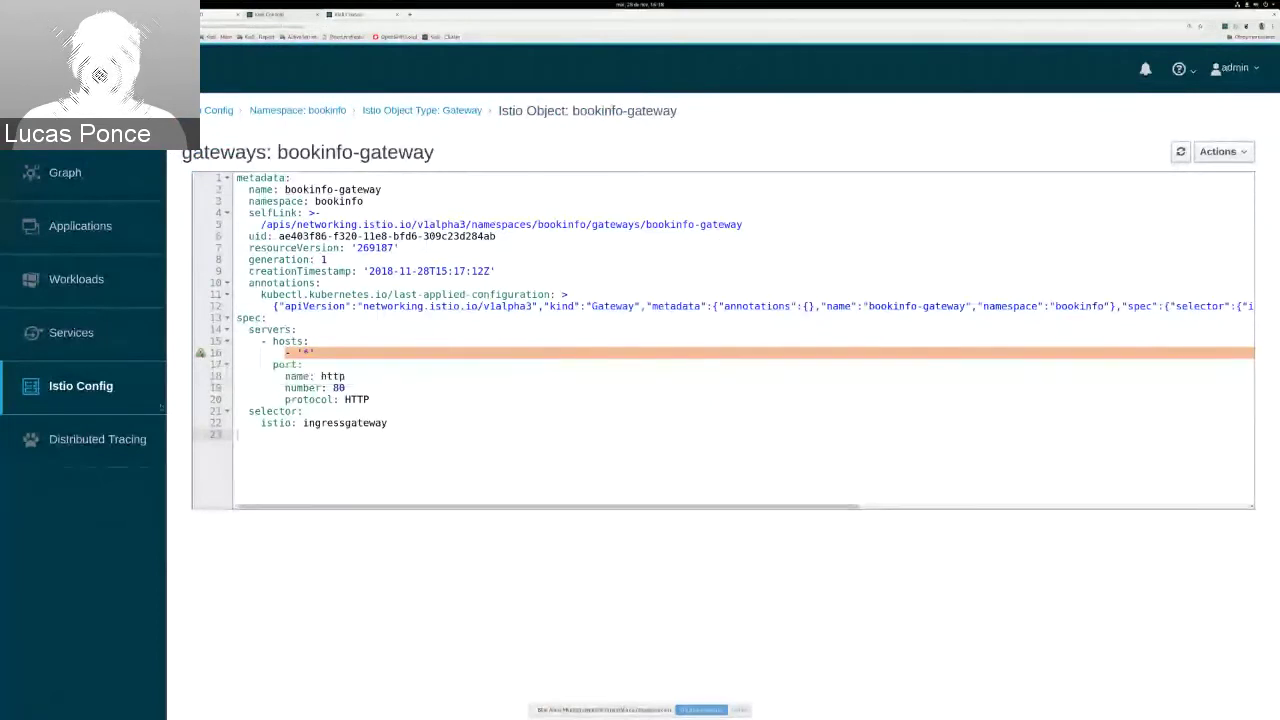
click(218, 111)
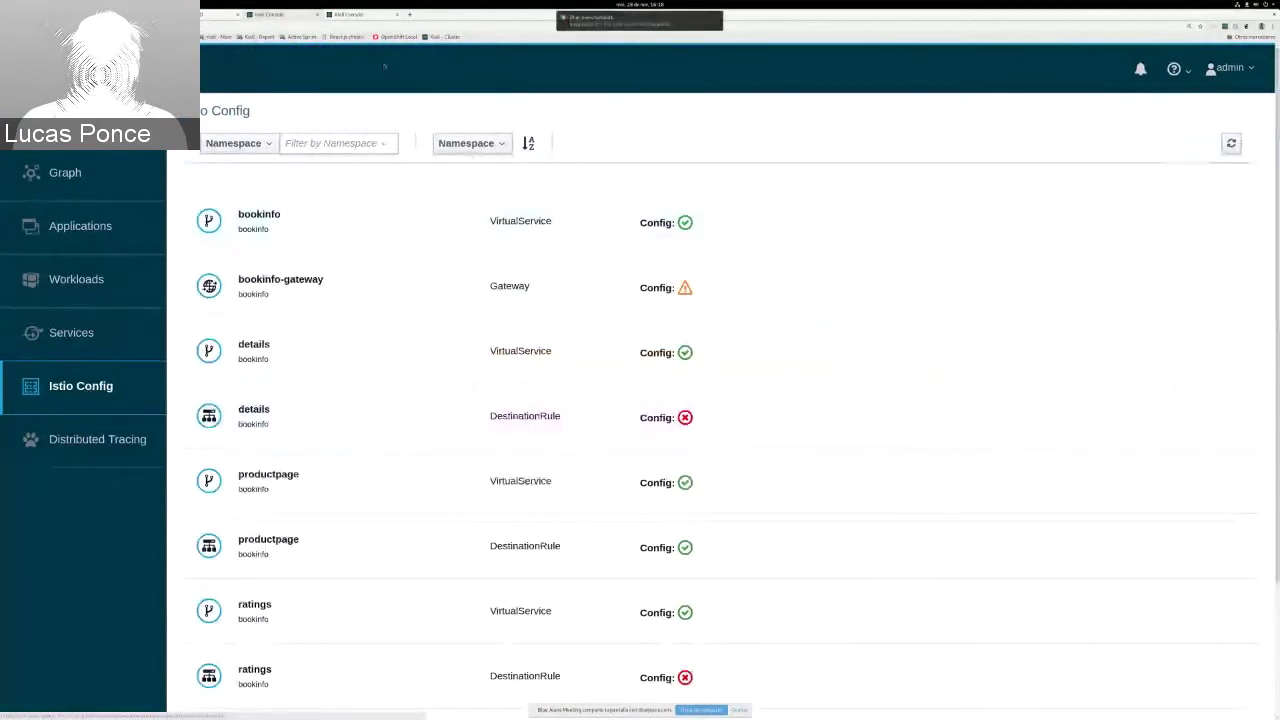
Step: In the terminal, run 'oc apply -f mixer-rule-ratings-ratelimit.yaml' using Tab completion
key(alt+Tab)
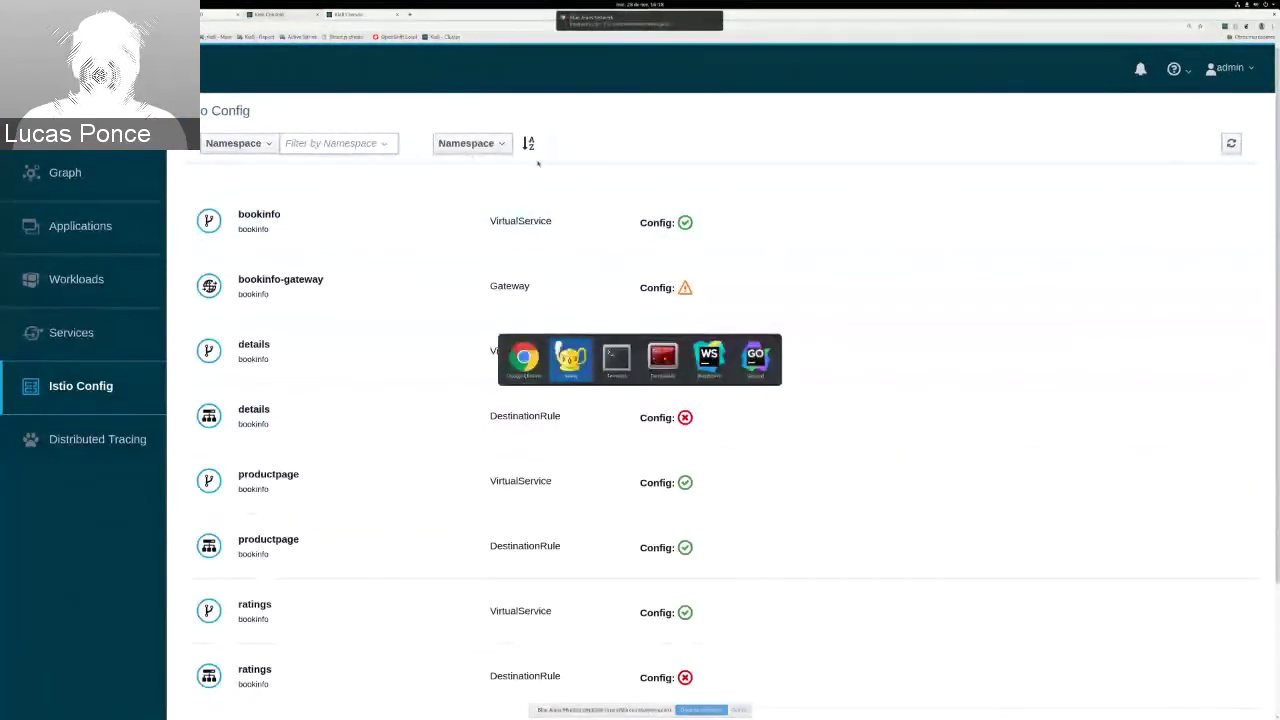
key(alt+Tab)
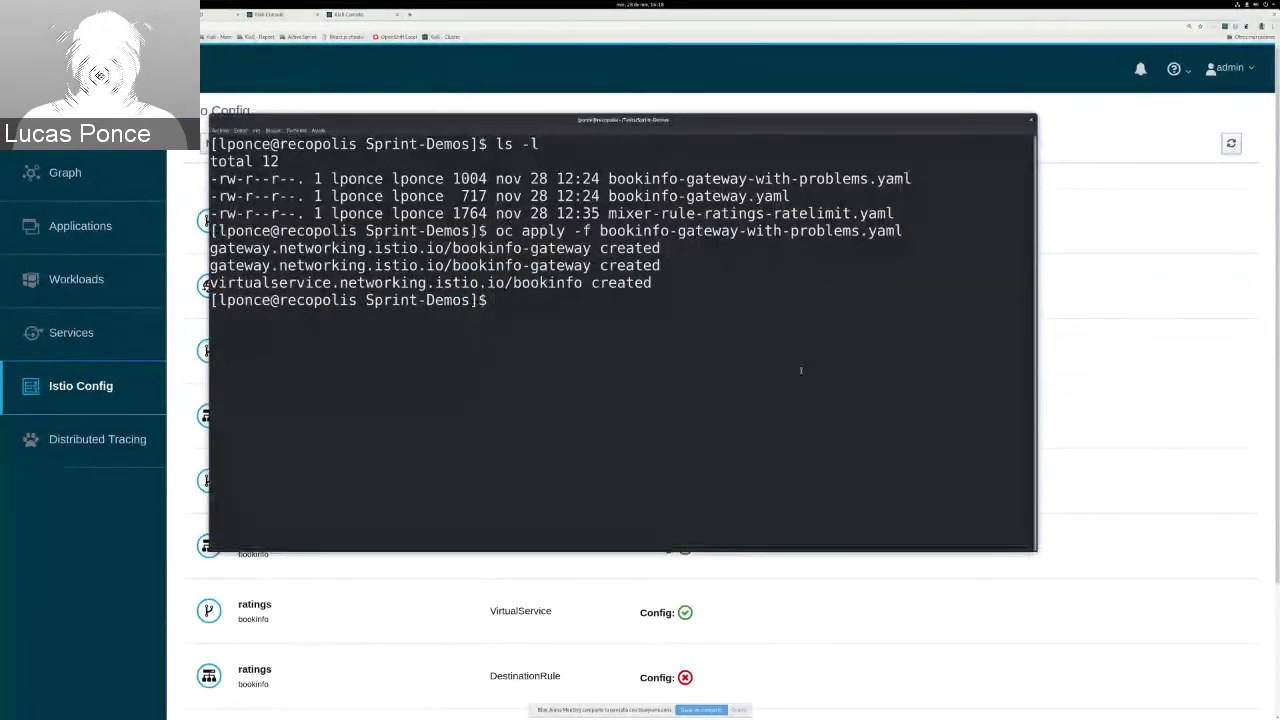
text(oc mi)
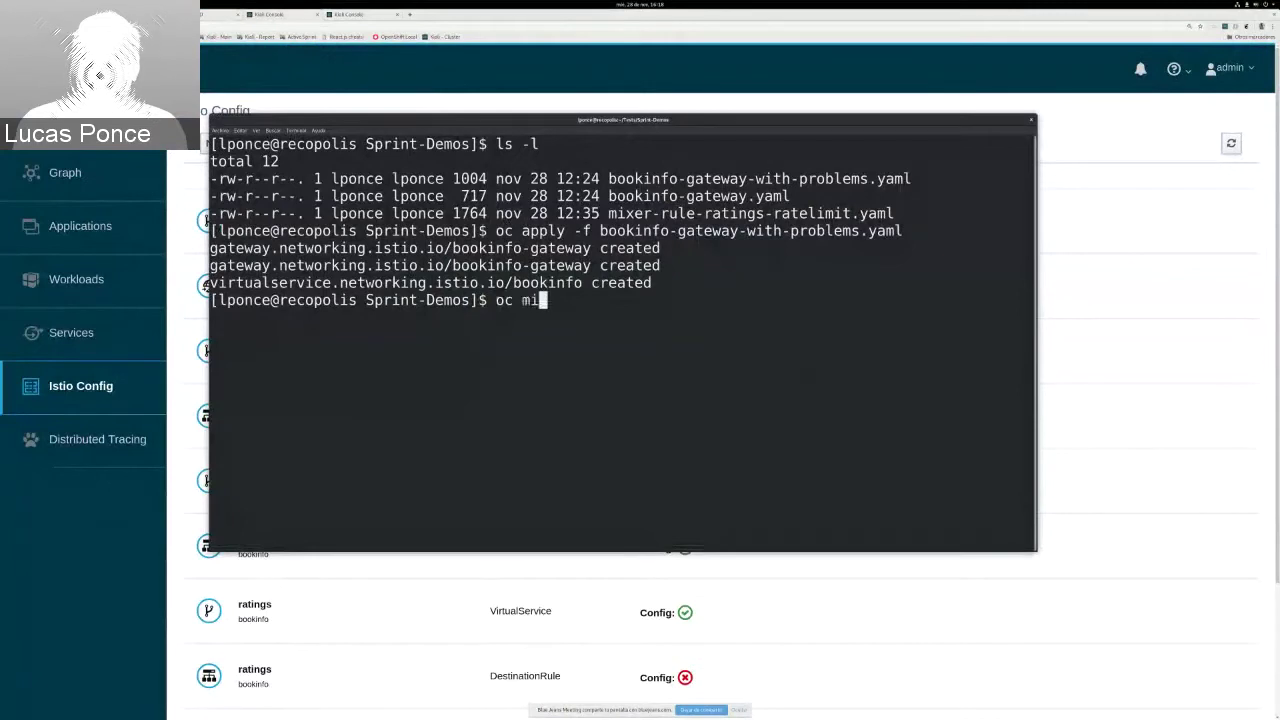
key(Tab)
key(ctrl+Left)
key(ctrl+Left)
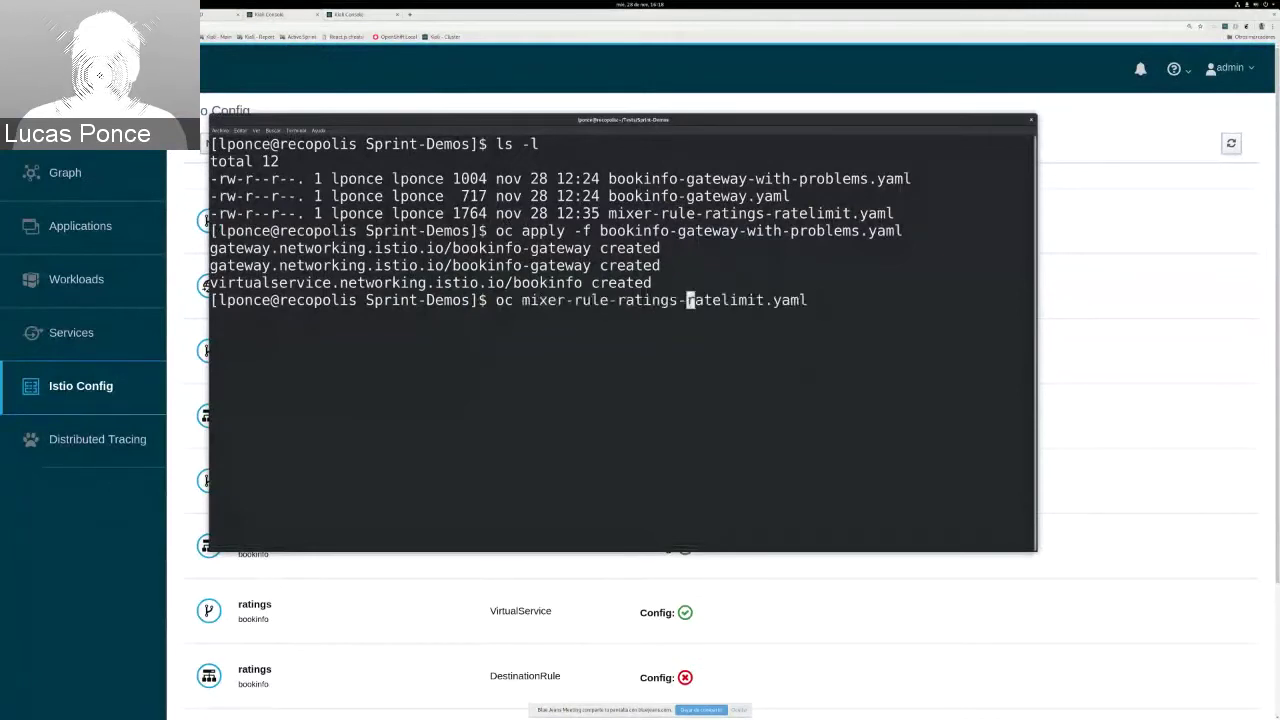
key(ctrl+Left)
key(ctrl+Left)
key(ctrl+Left)
text(appl)
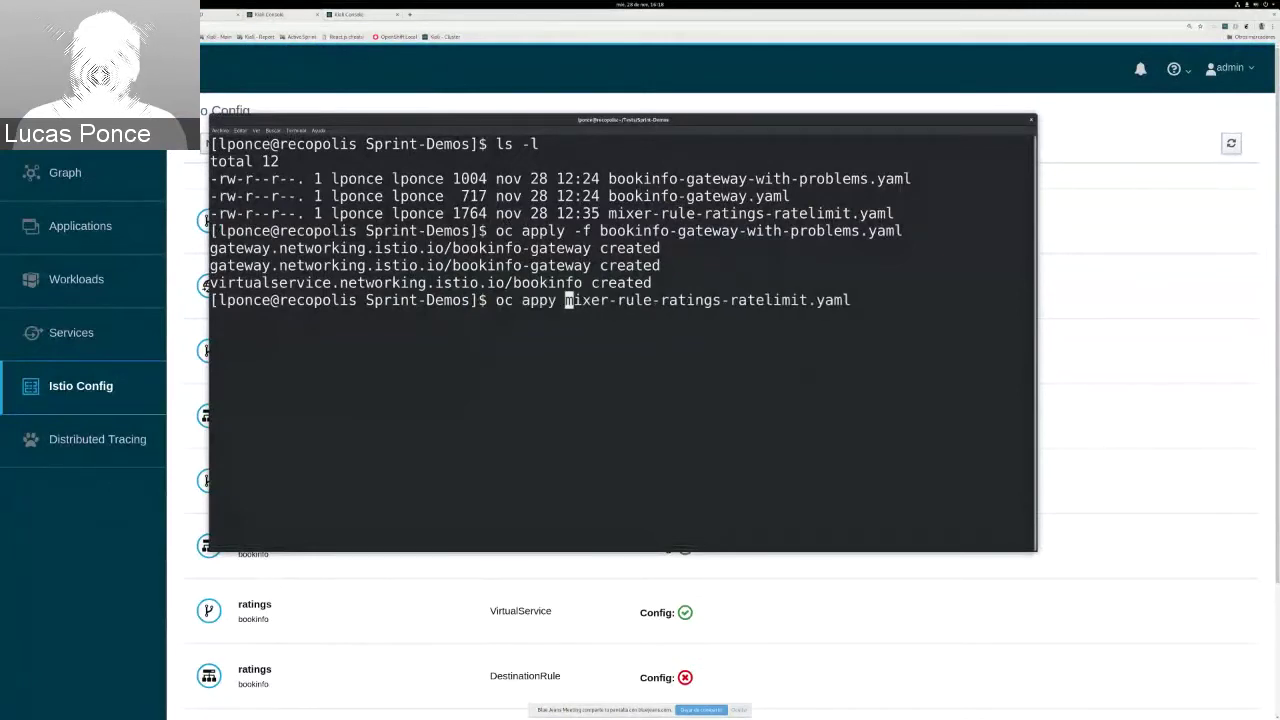
text(y -f)
key(End)
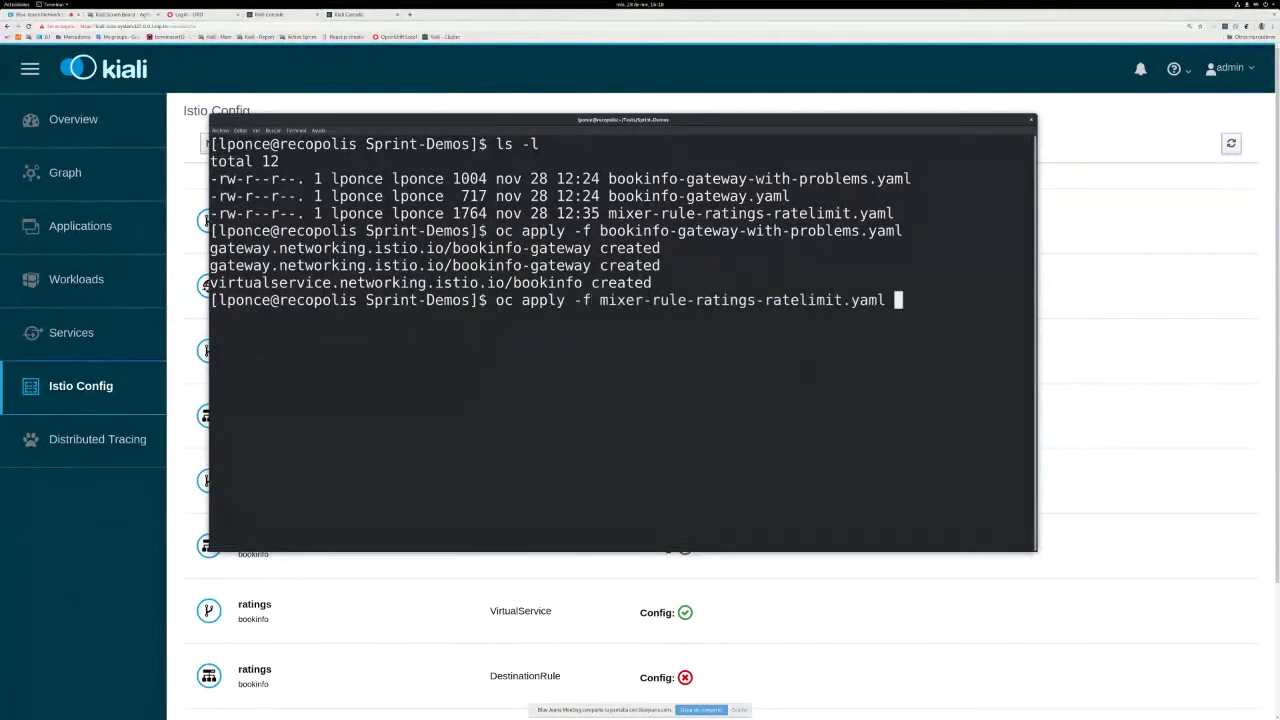
key(Return)
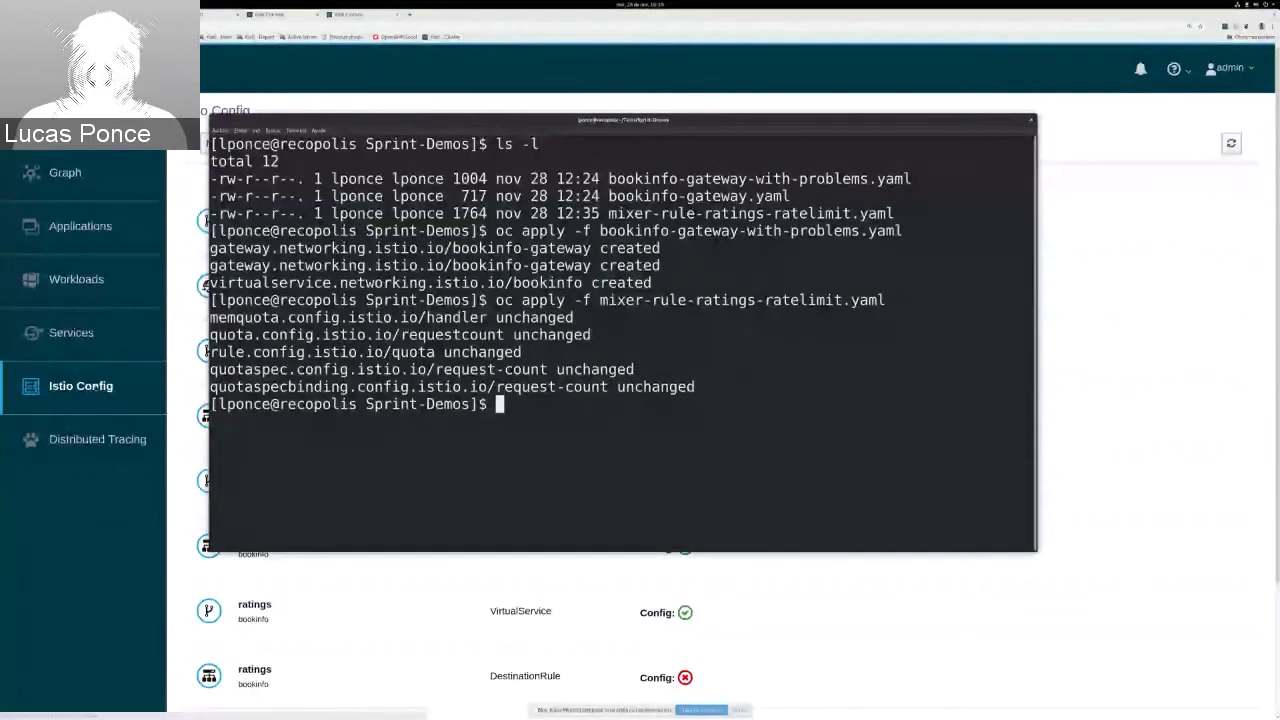
Step: Filter Istio Config by Istio Type to Rule and open the istio-system quota rule's YAML
click(81, 386)
click(239, 144)
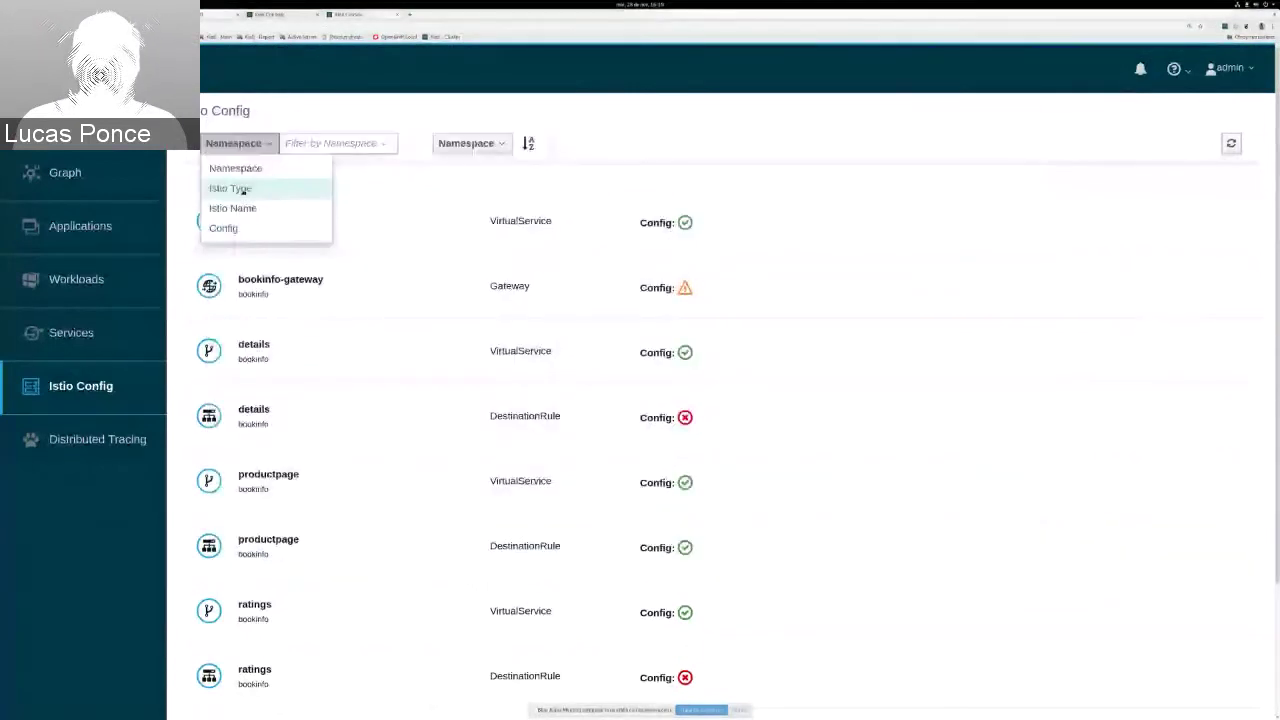
click(240, 189)
click(320, 143)
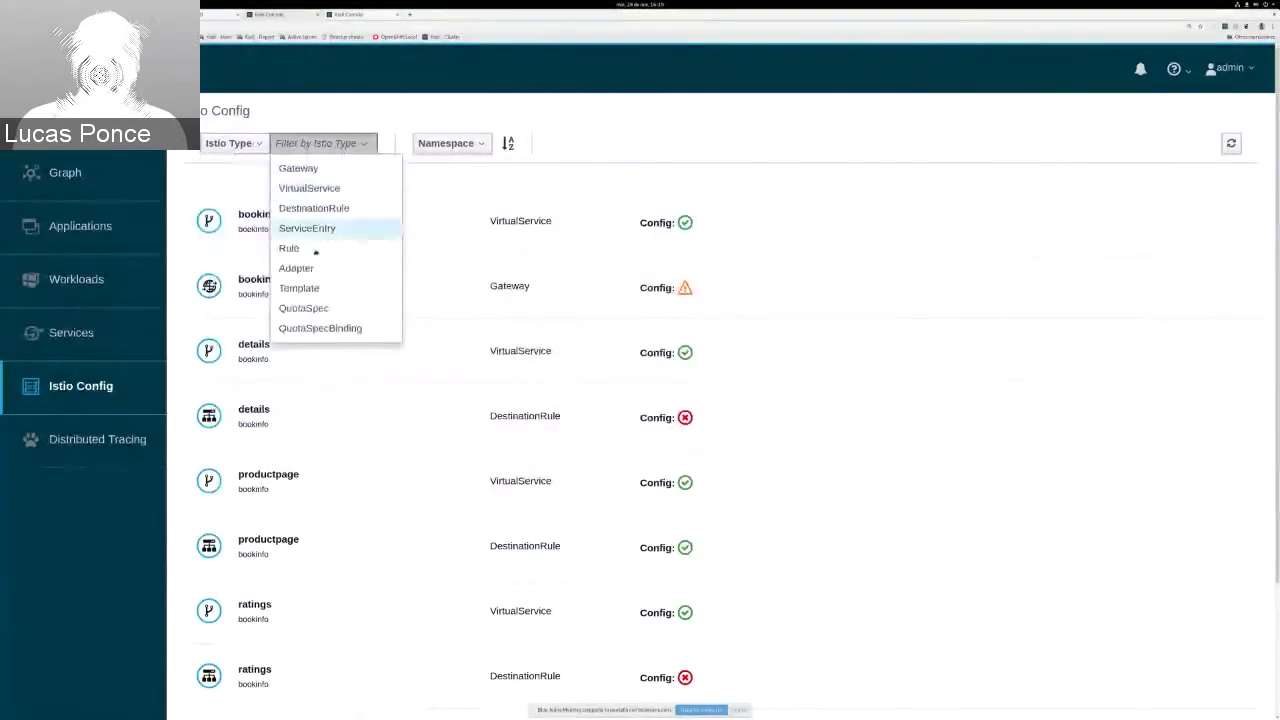
click(316, 252)
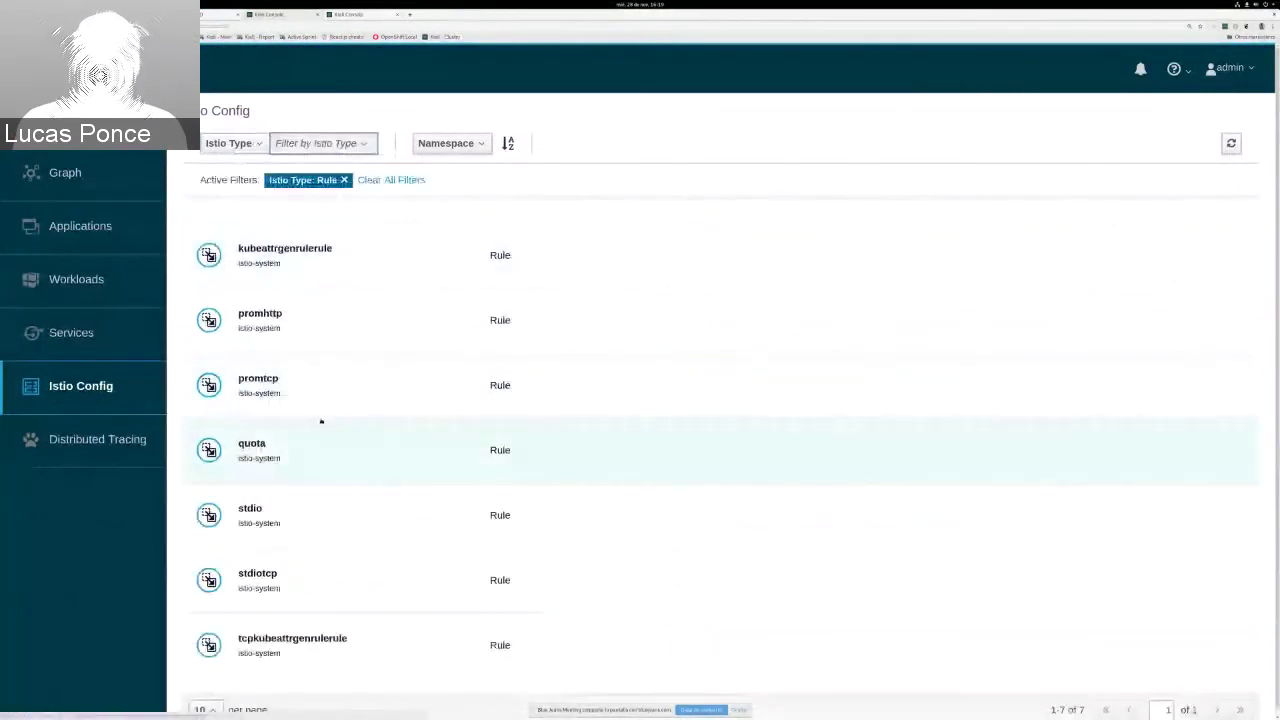
click(262, 445)
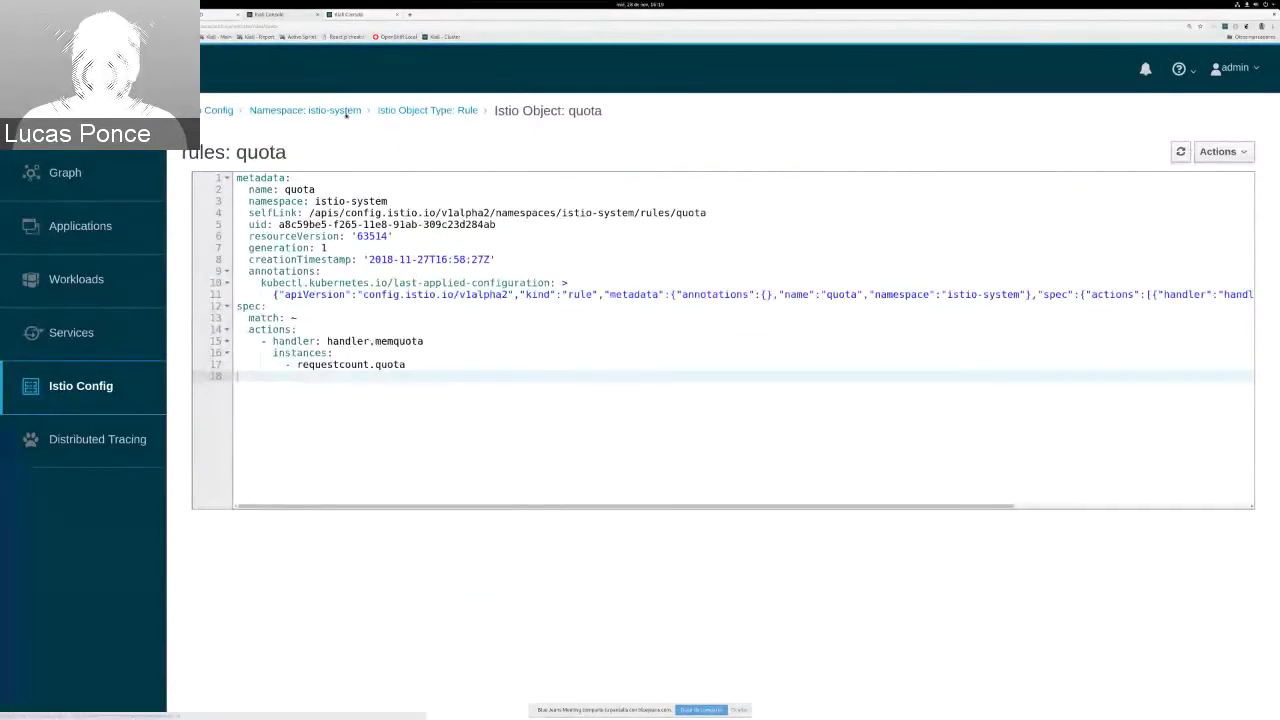
click(346, 112)
Step: Filter istio-system's Istio Config by Istio Type to Adapter and Template configs
click(240, 143)
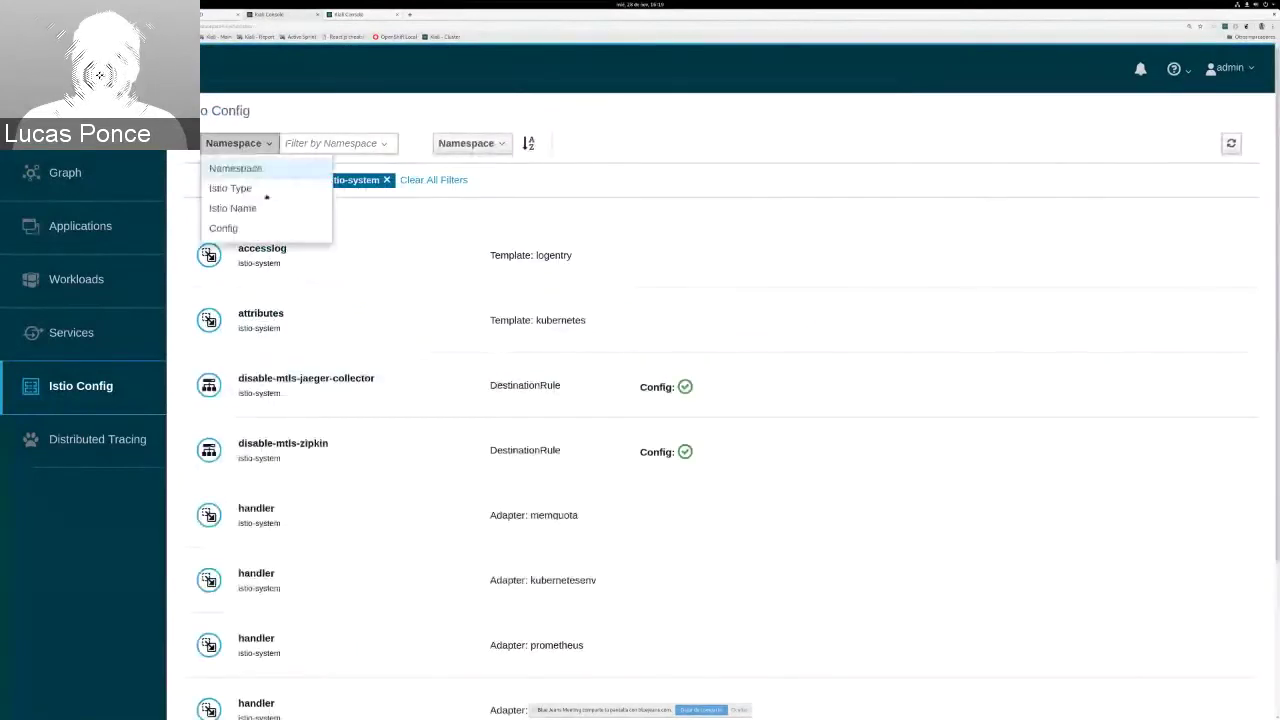
click(240, 188)
click(320, 143)
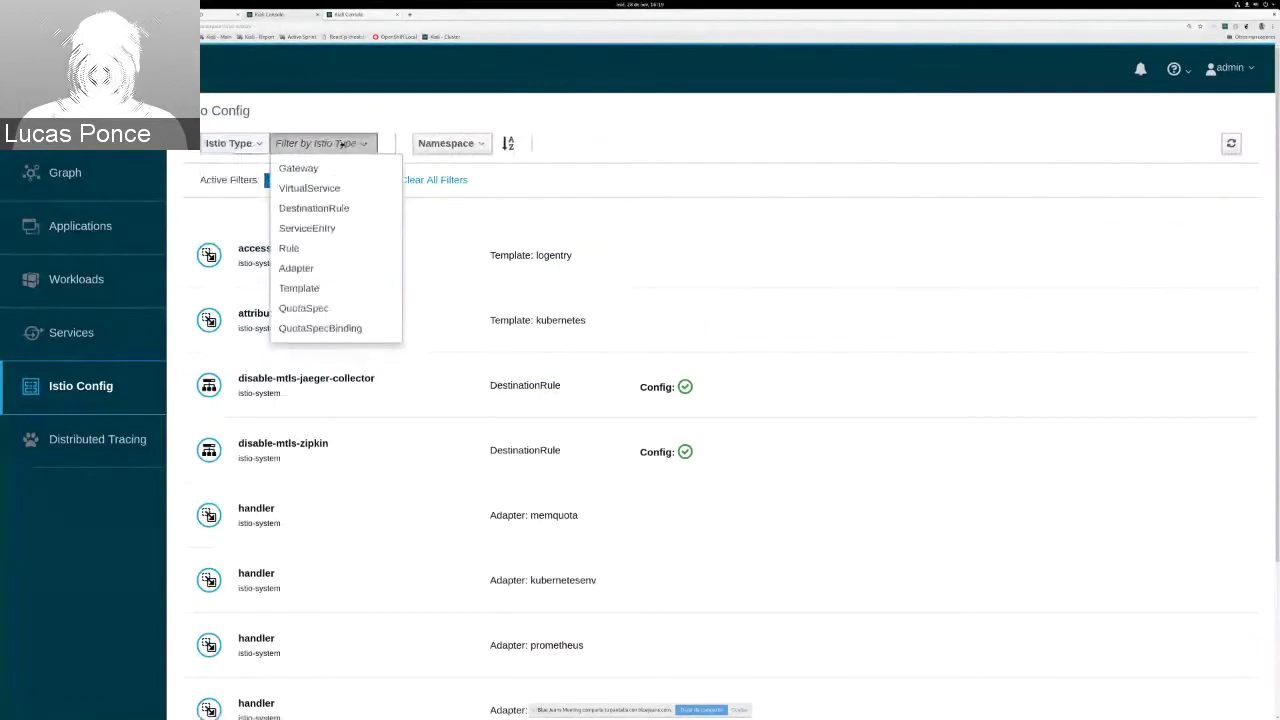
click(323, 268)
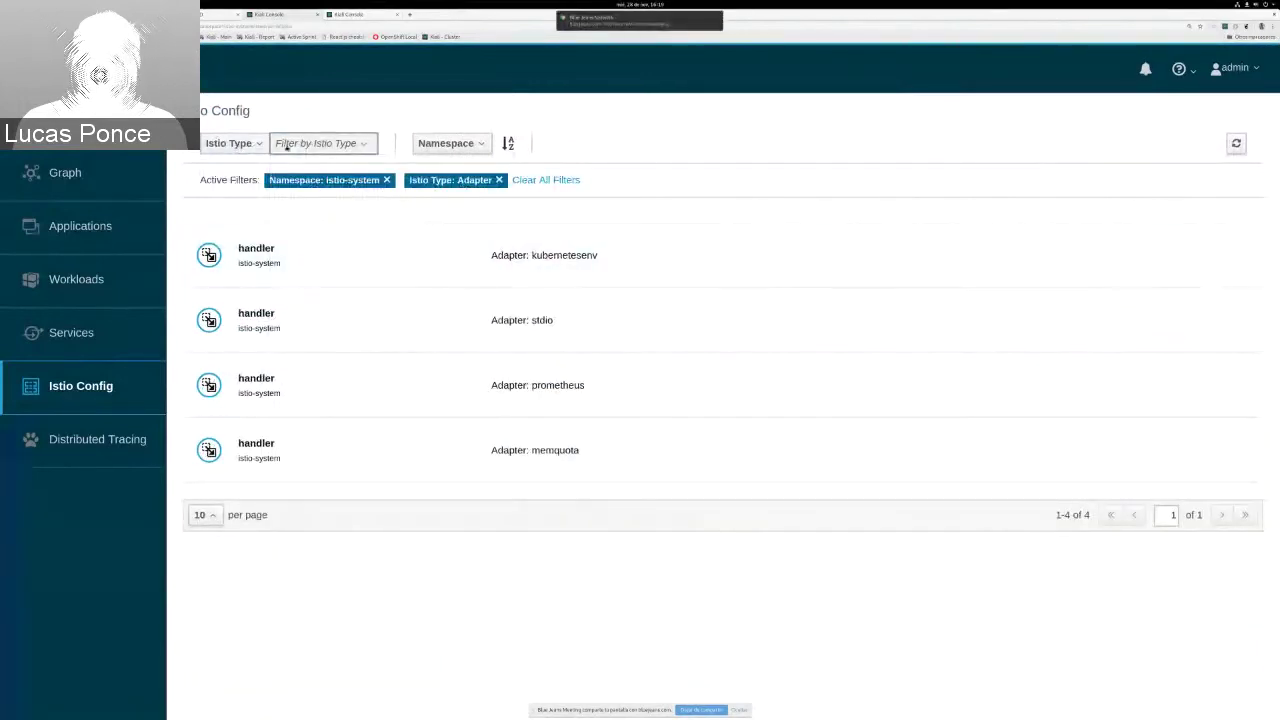
click(244, 146)
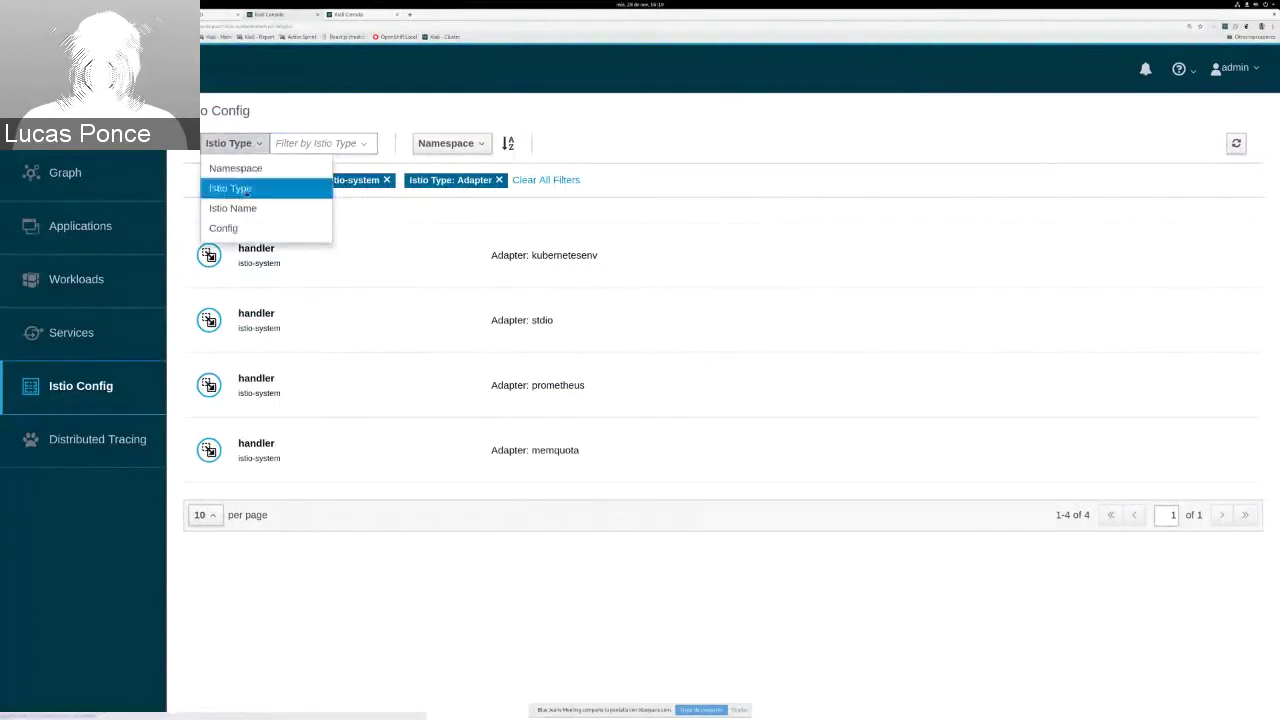
click(232, 188)
click(320, 143)
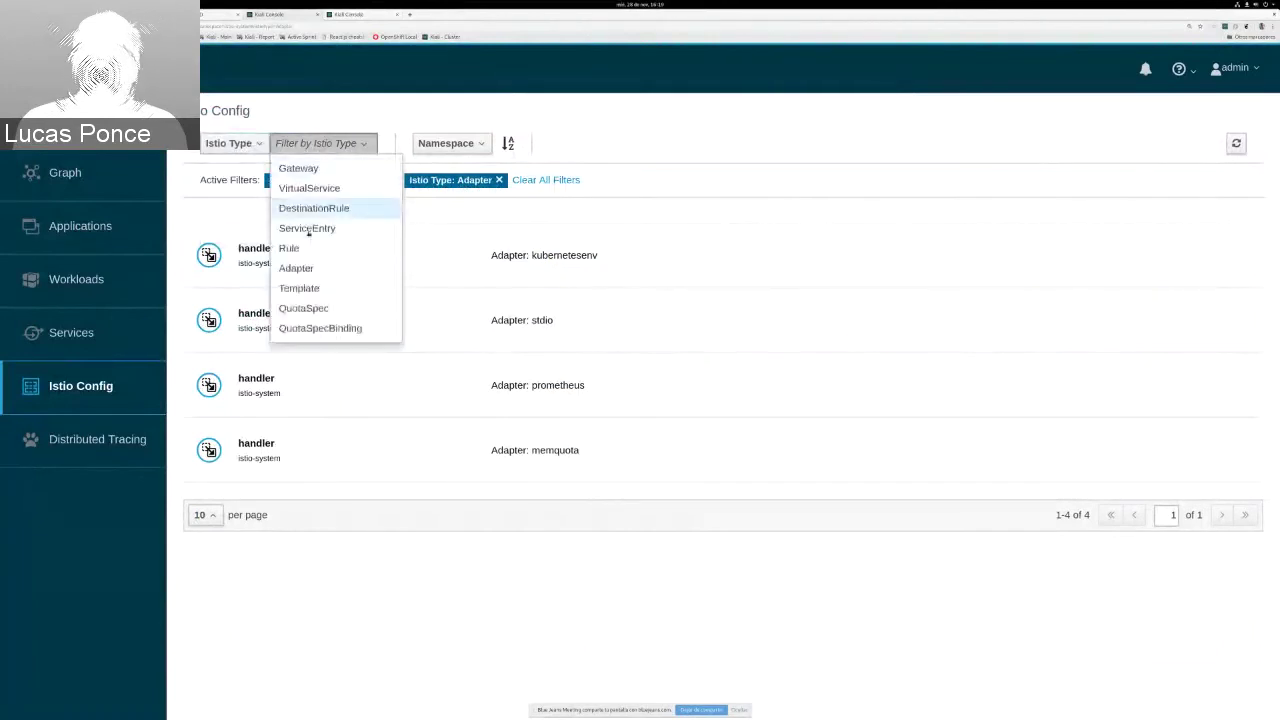
click(299, 288)
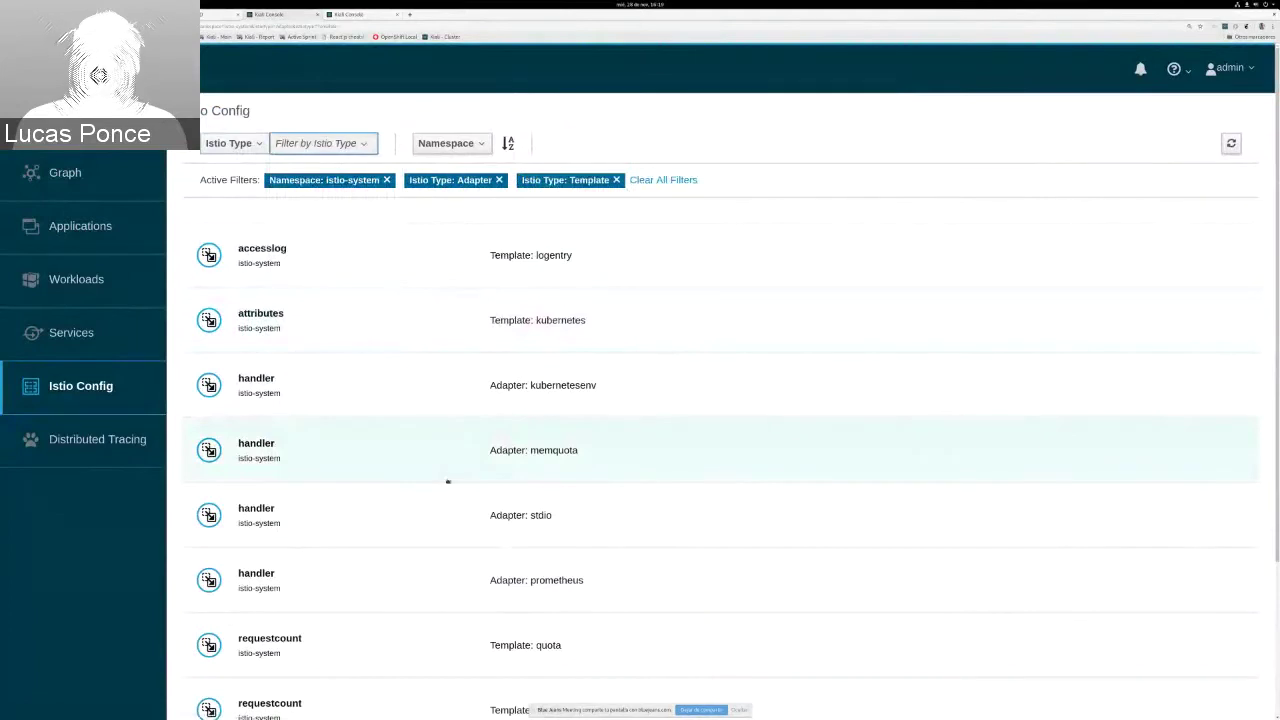
Step: Open the memquota handler adapter's YAML showing requestcount.quota capped at 5000, and check its Actions menu
scroll(492, 458, down, 2)
scroll(492, 461, up, 1)
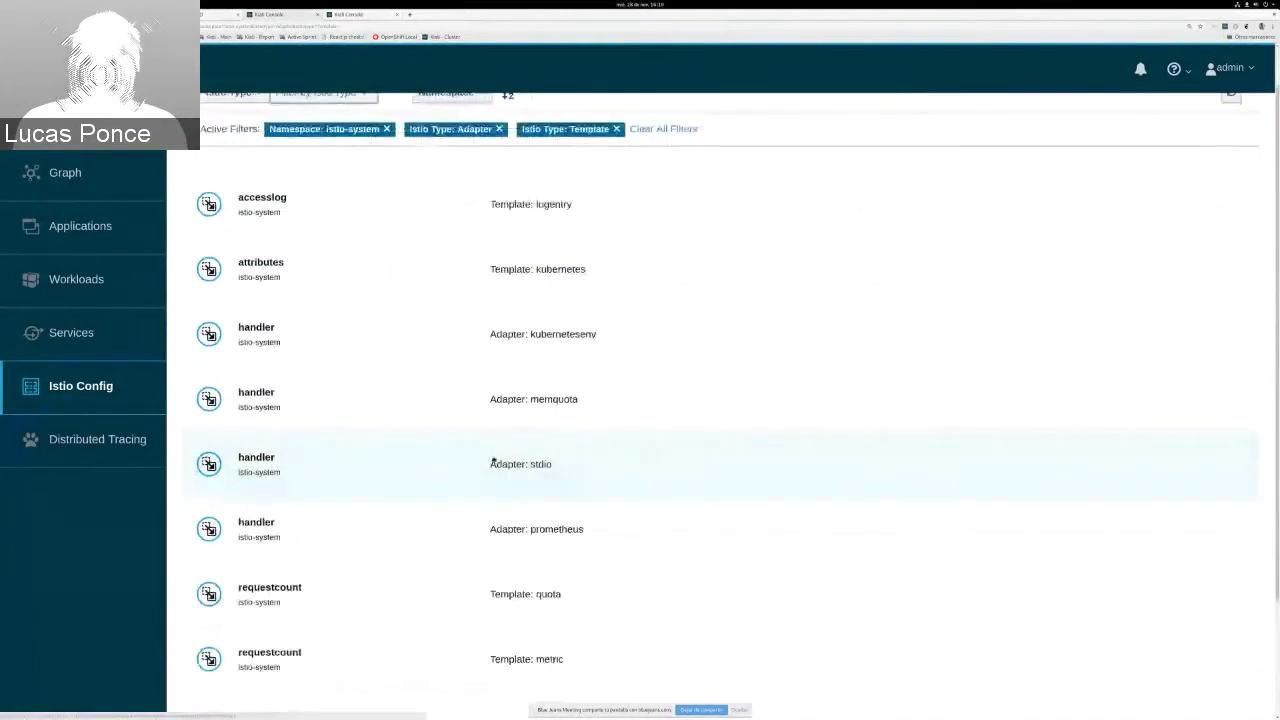
scroll(493, 461, down, 1)
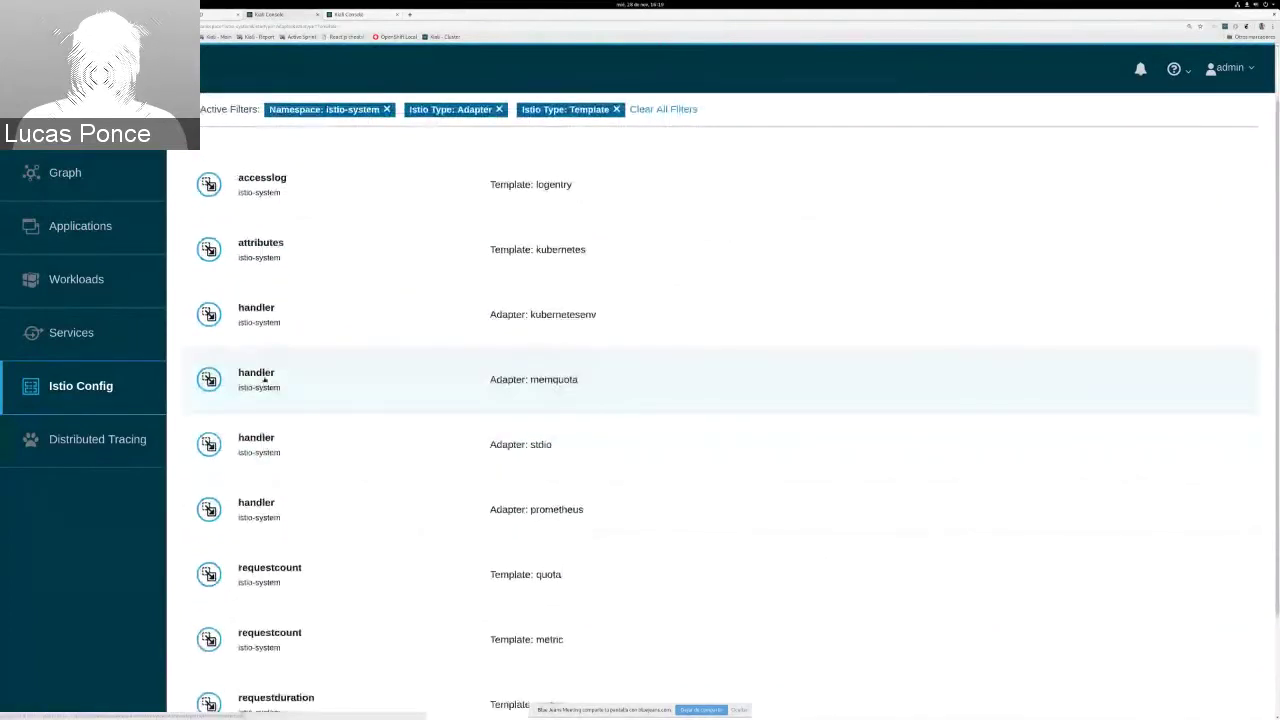
click(265, 379)
scroll(552, 307, down, 2)
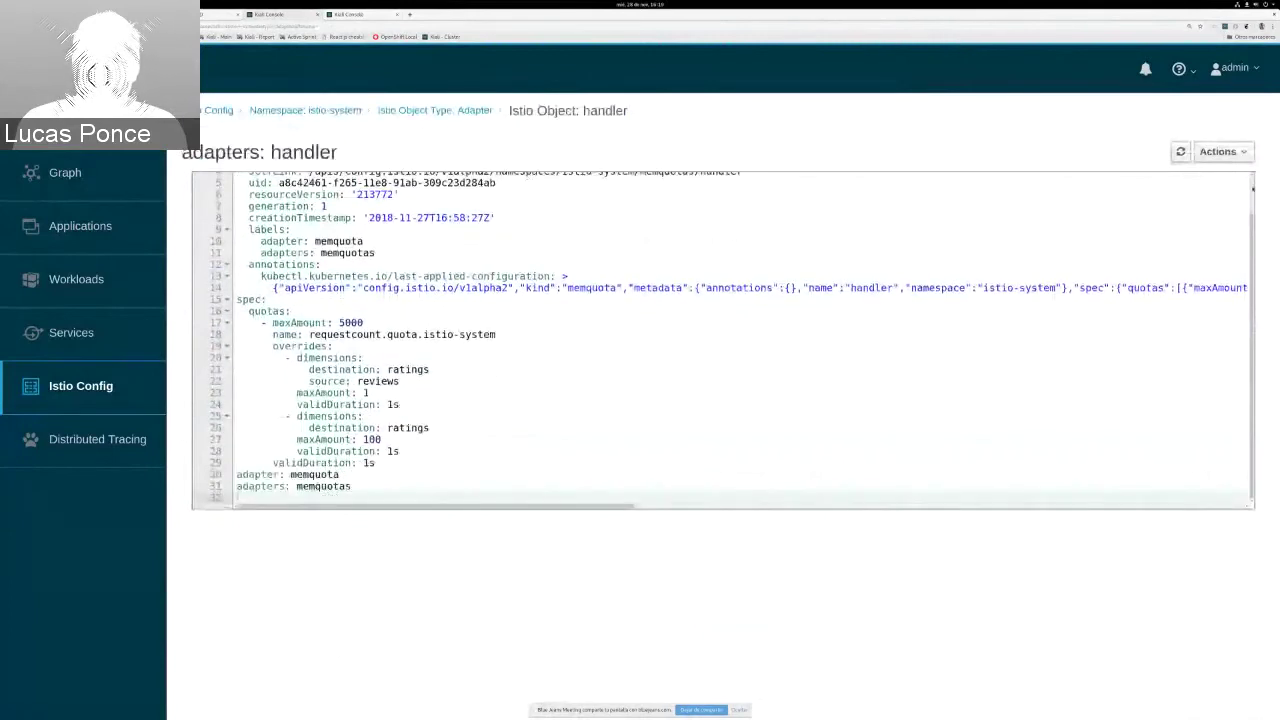
click(1218, 151)
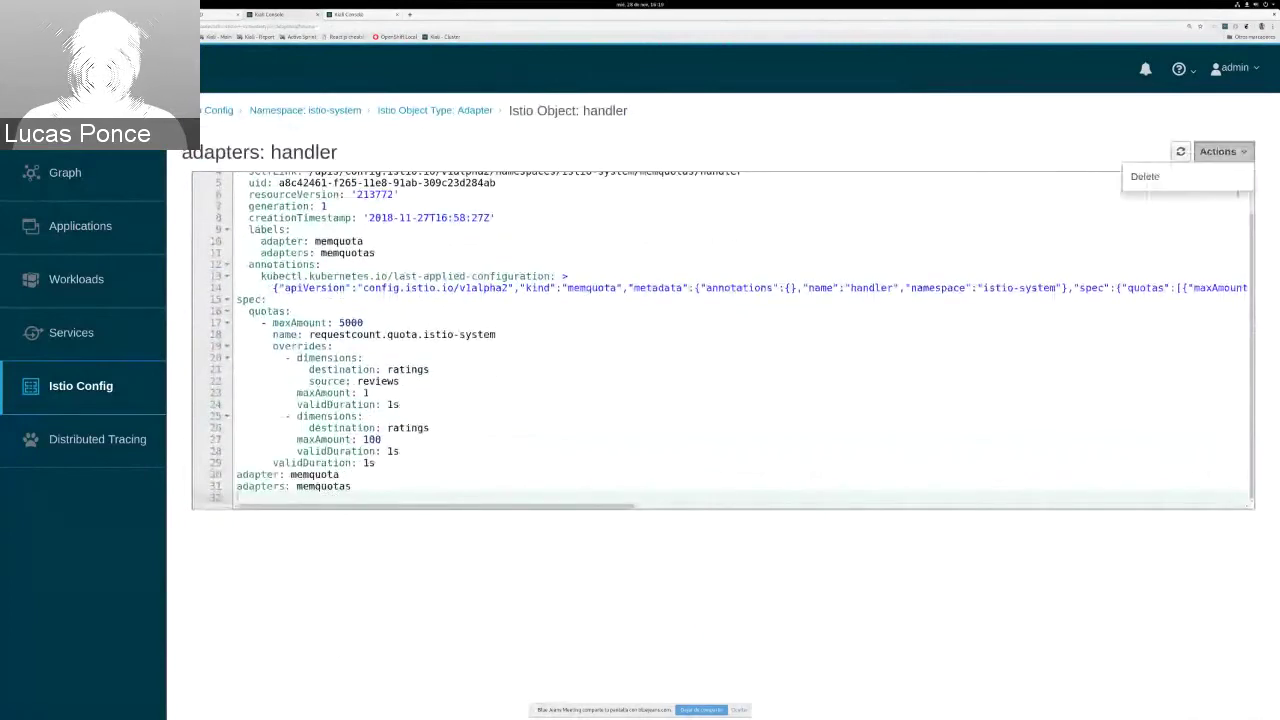
click(592, 288)
scroll(592, 300, up, 2)
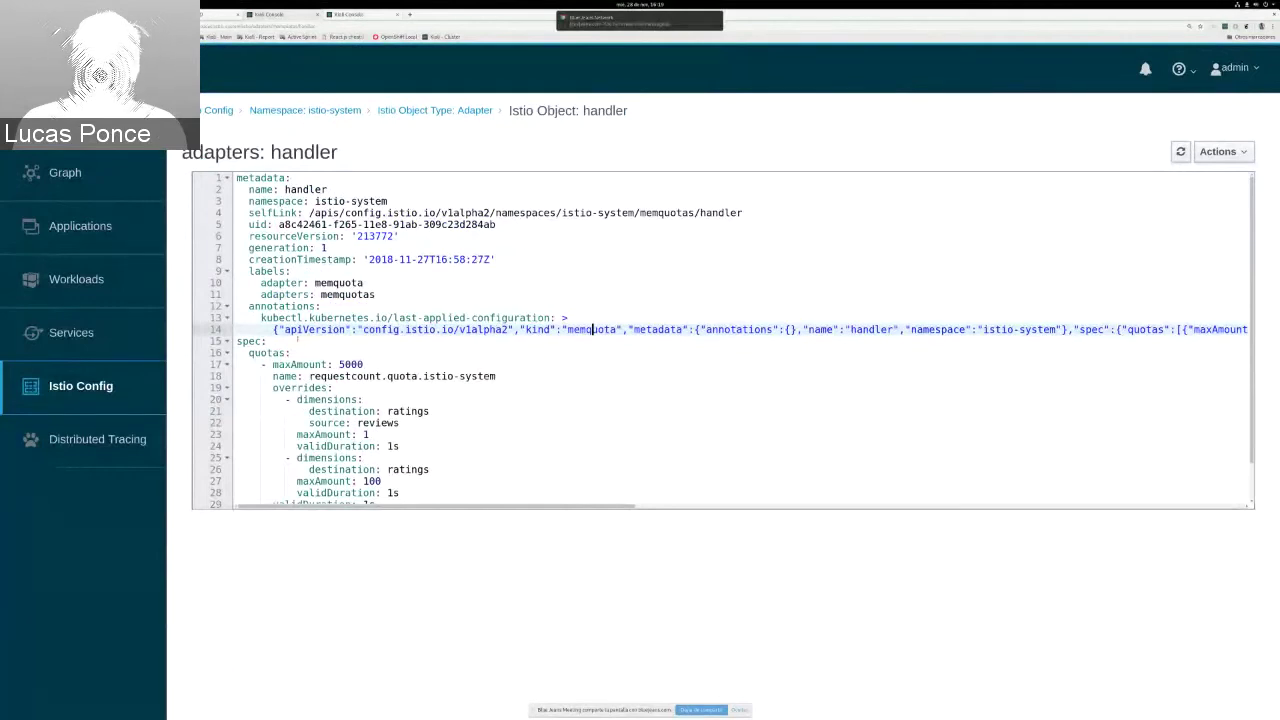
Step: On the second Kiali Console tab, enter the username and password, log in, and go to Istio Config
click(368, 15)
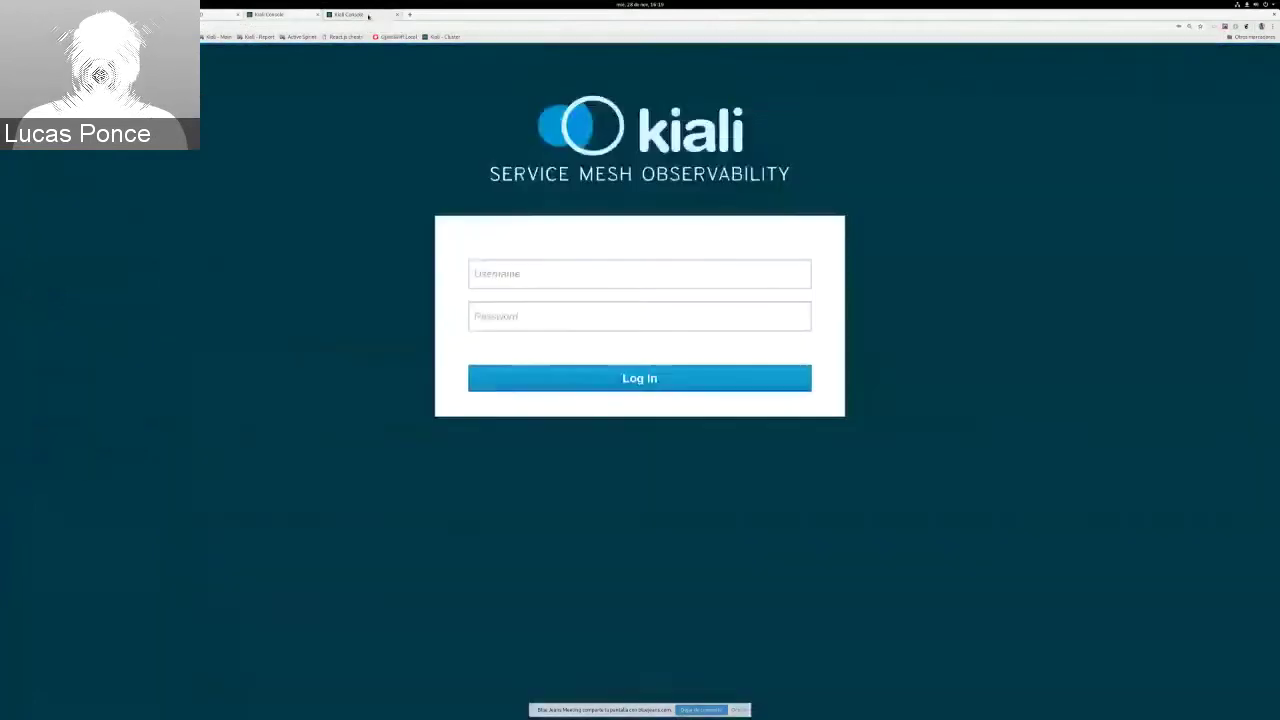
click(582, 274)
text(admin)
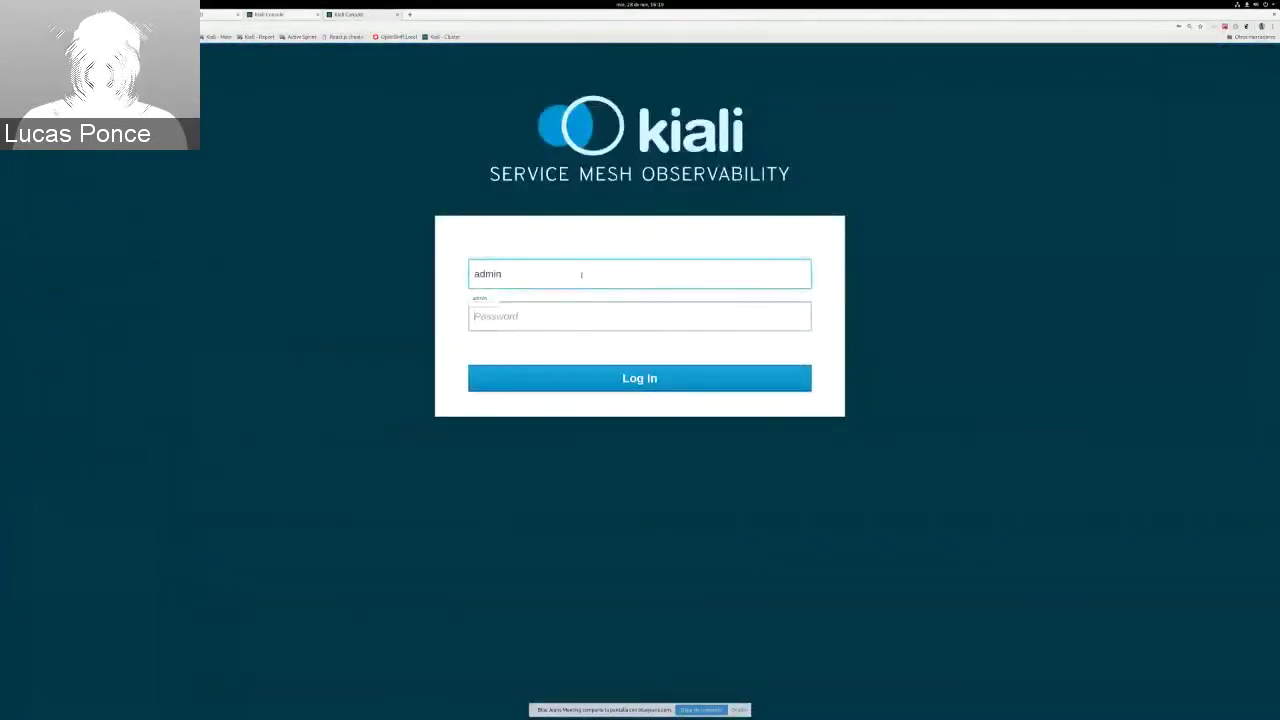
key(Tab)
text(admin)
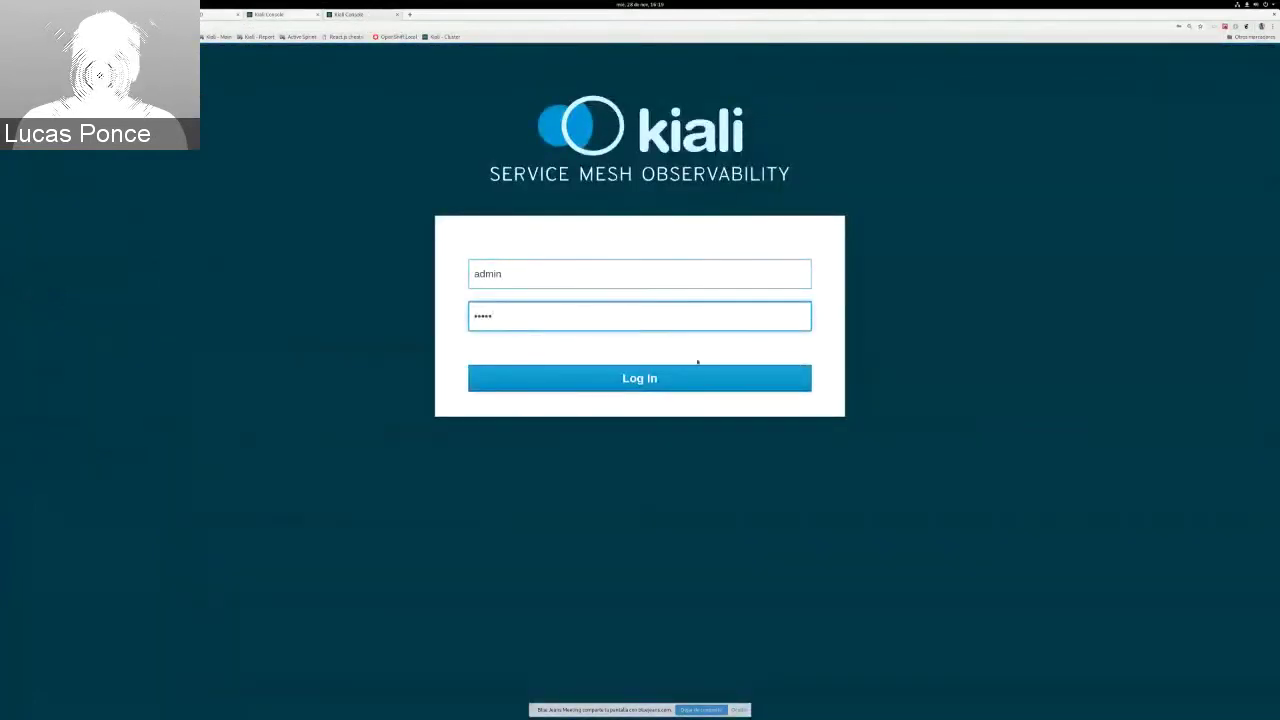
click(660, 383)
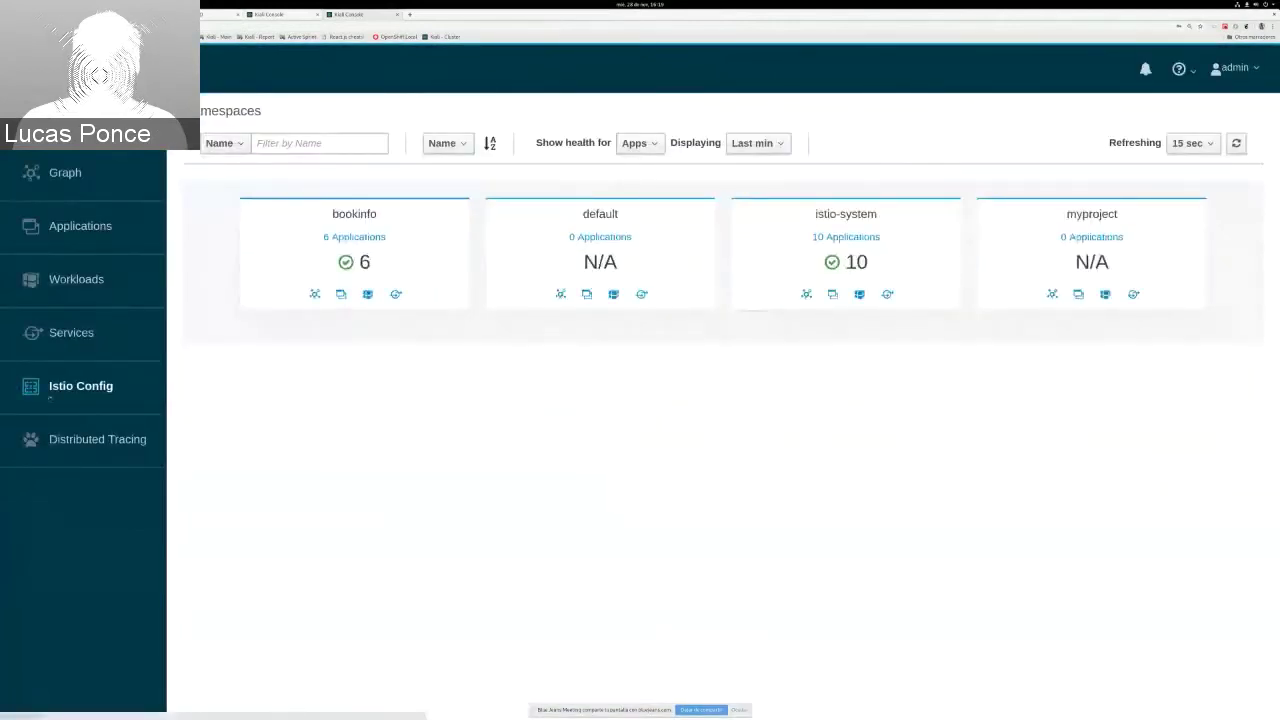
click(49, 397)
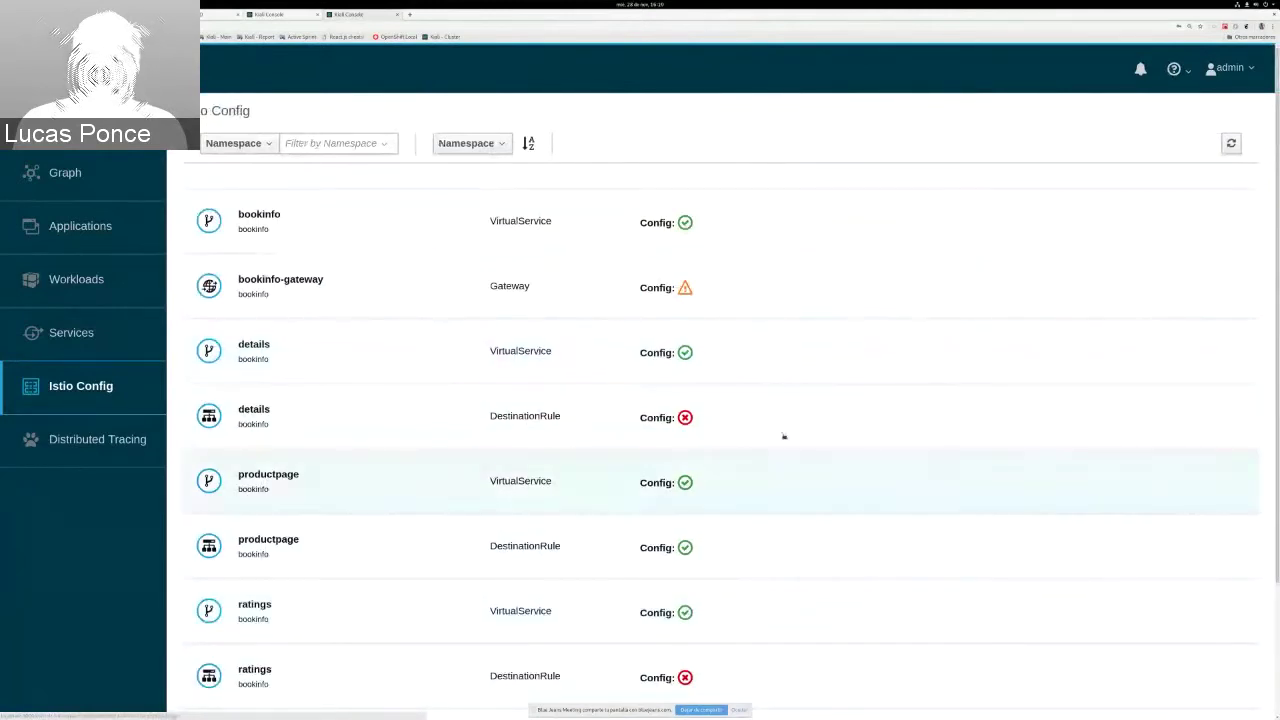
Step: Delete the v2 subset from the bookinfo details DestinationRule, leaving only v1, and save it
click(270, 410)
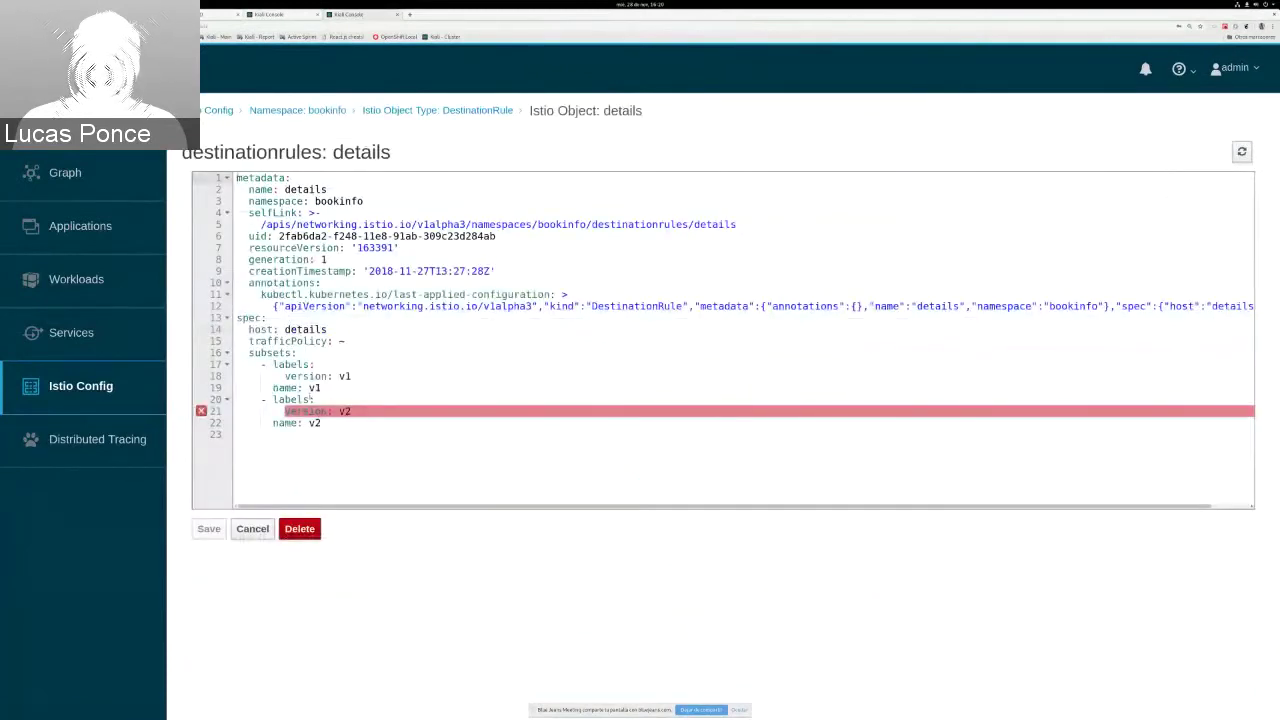
click(311, 399)
click(214, 411)
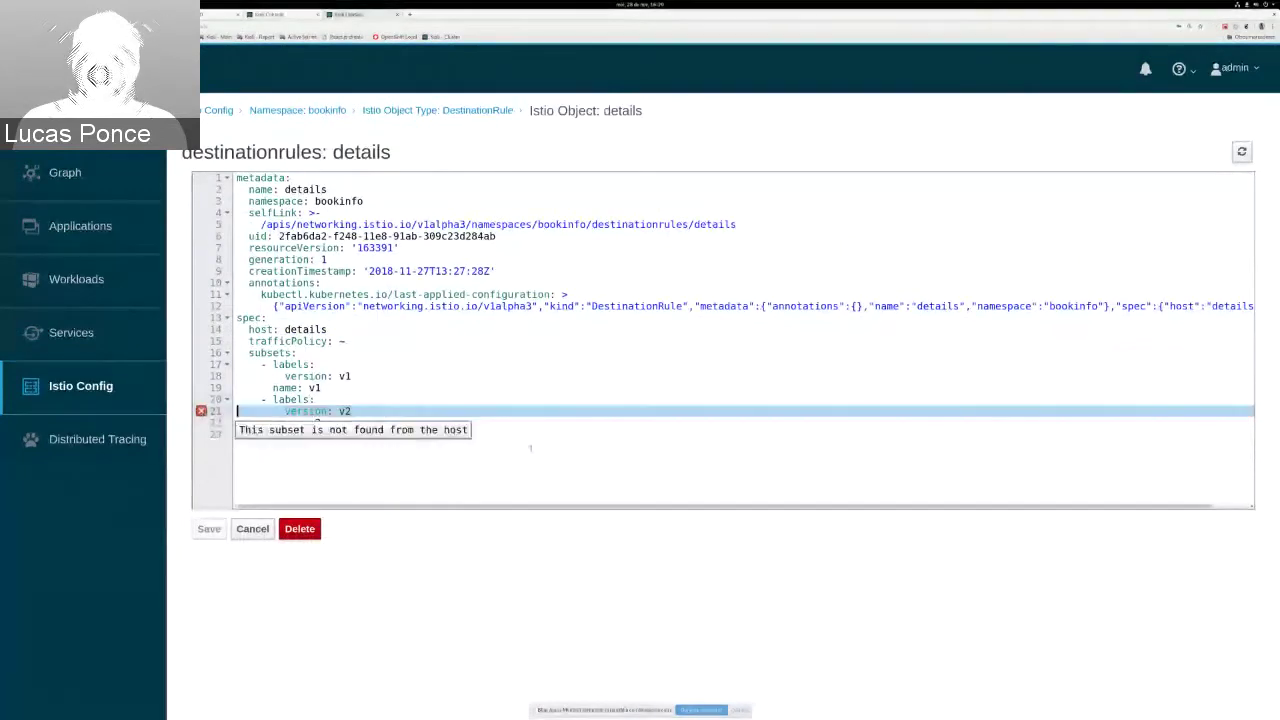
drag(530, 447, 182, 400)
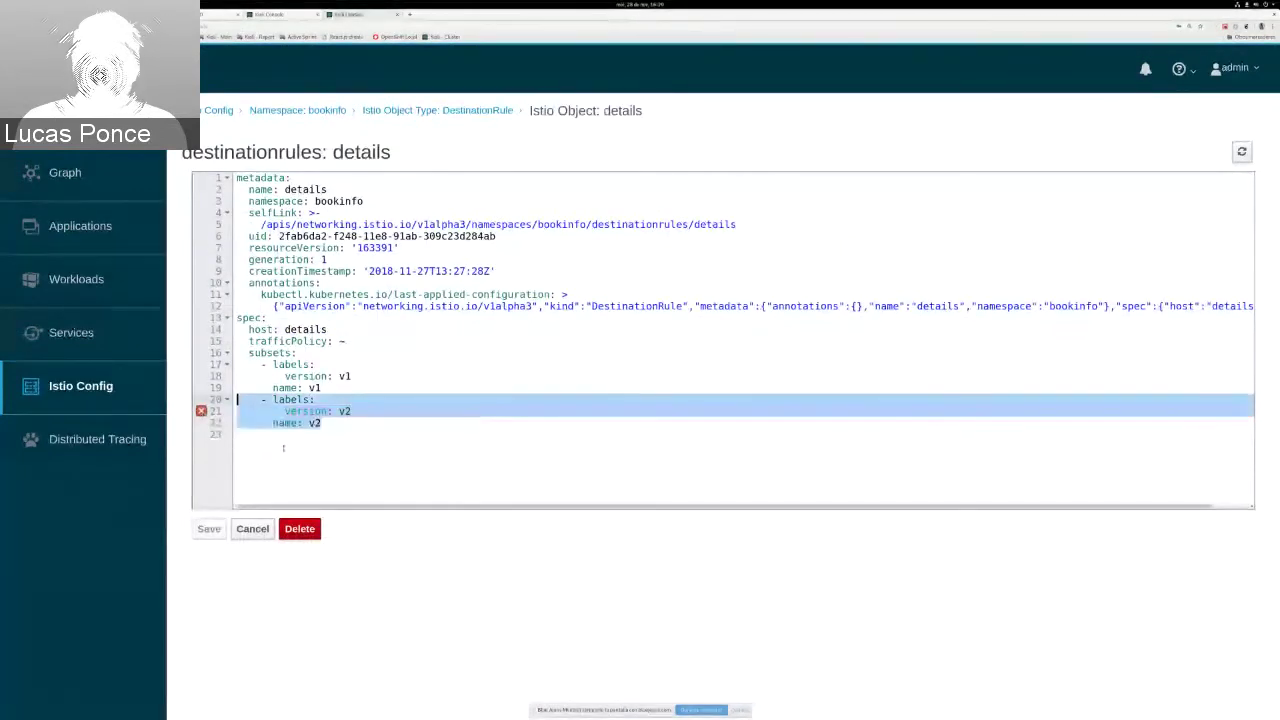
key(Delete)
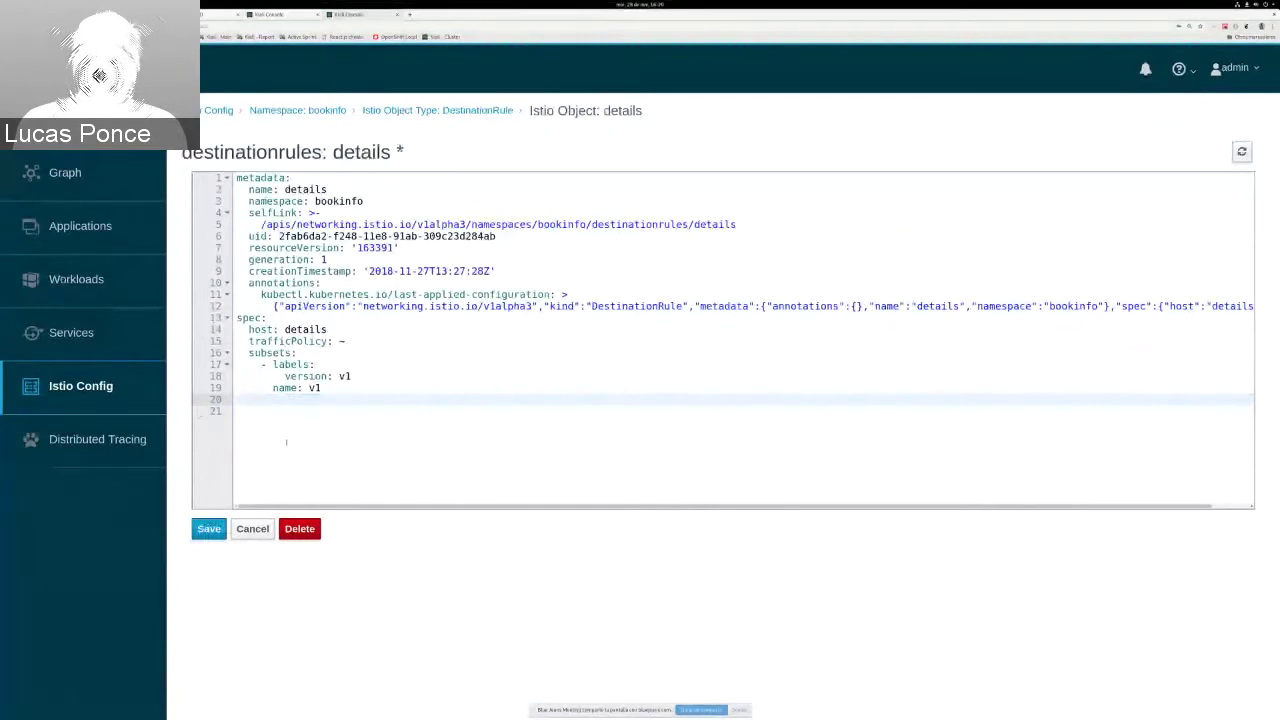
key(BackSpace)
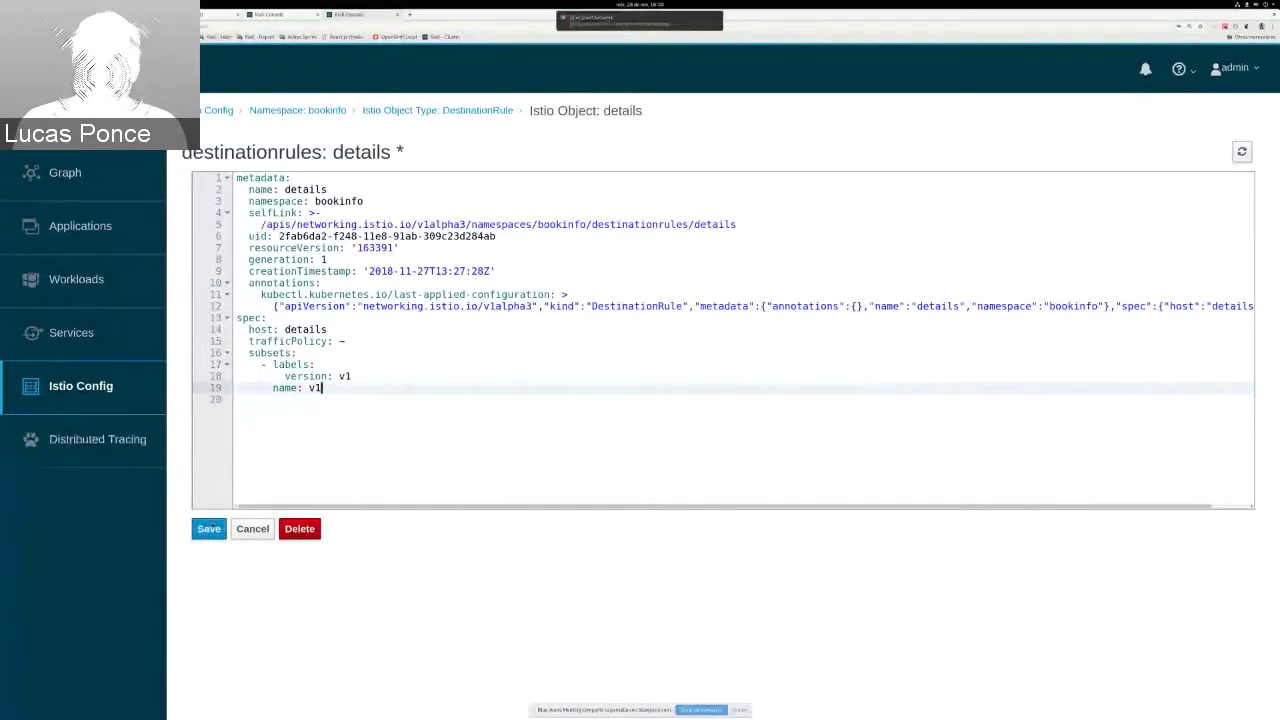
click(209, 528)
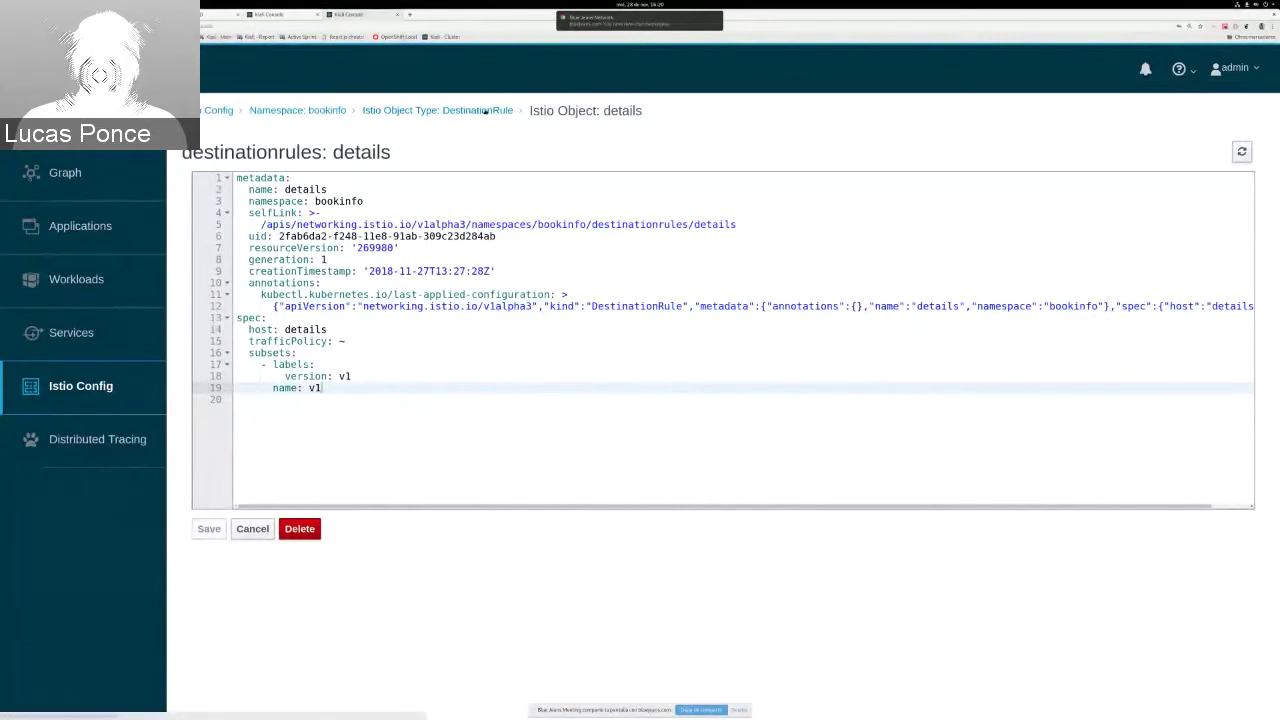
click(485, 112)
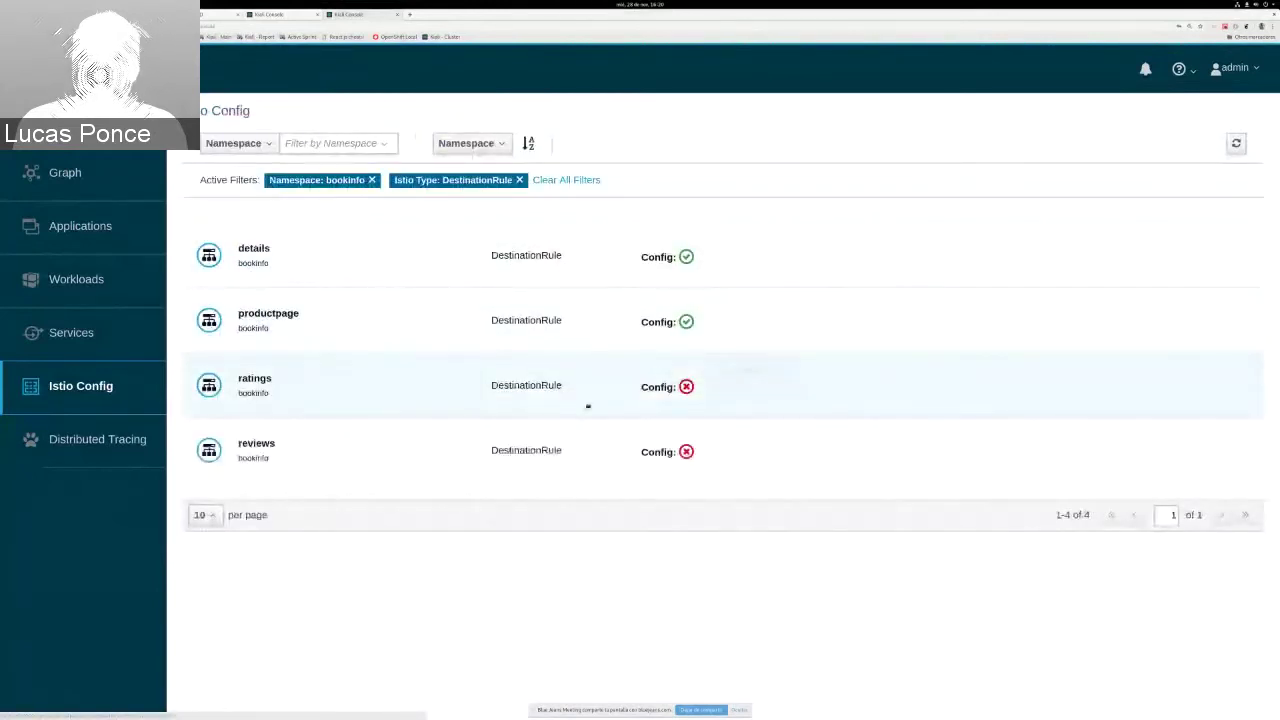
Step: In the ratings DestinationRule YAML, delete the v2, v2-mysql and v2-mysql-vm subsets and save
click(588, 406)
scroll(340, 493, down, 1)
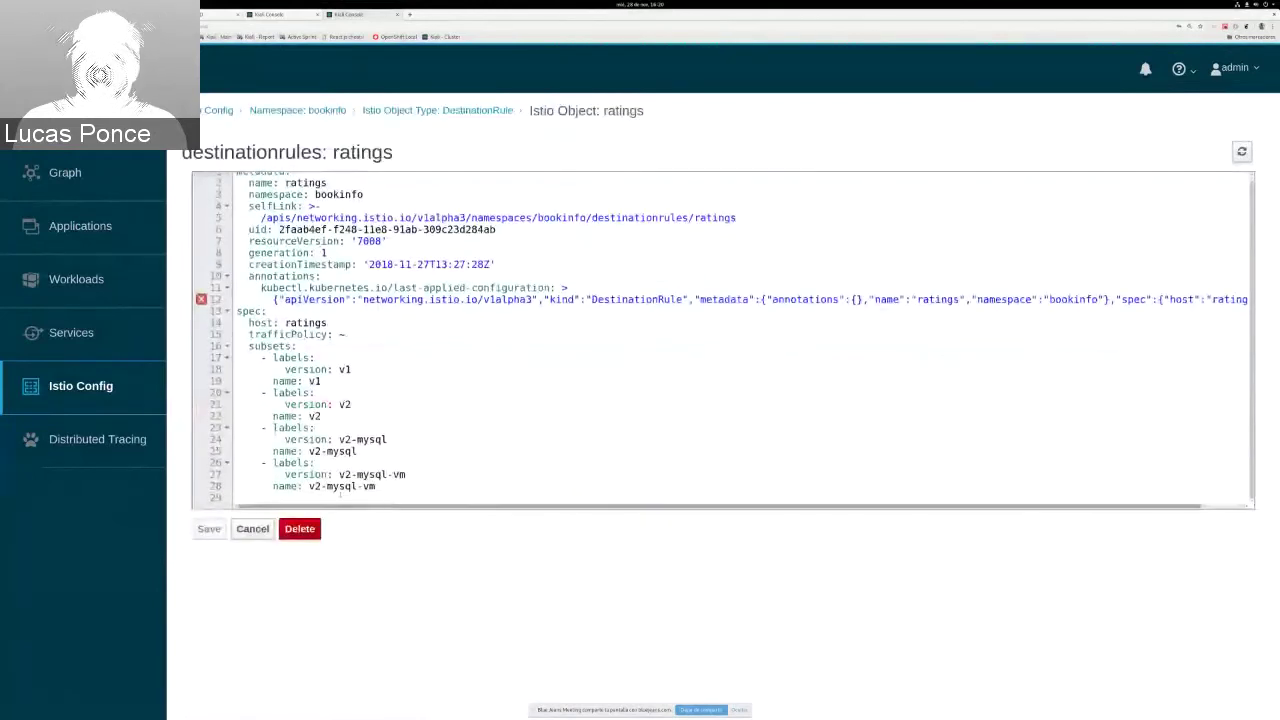
click(380, 487)
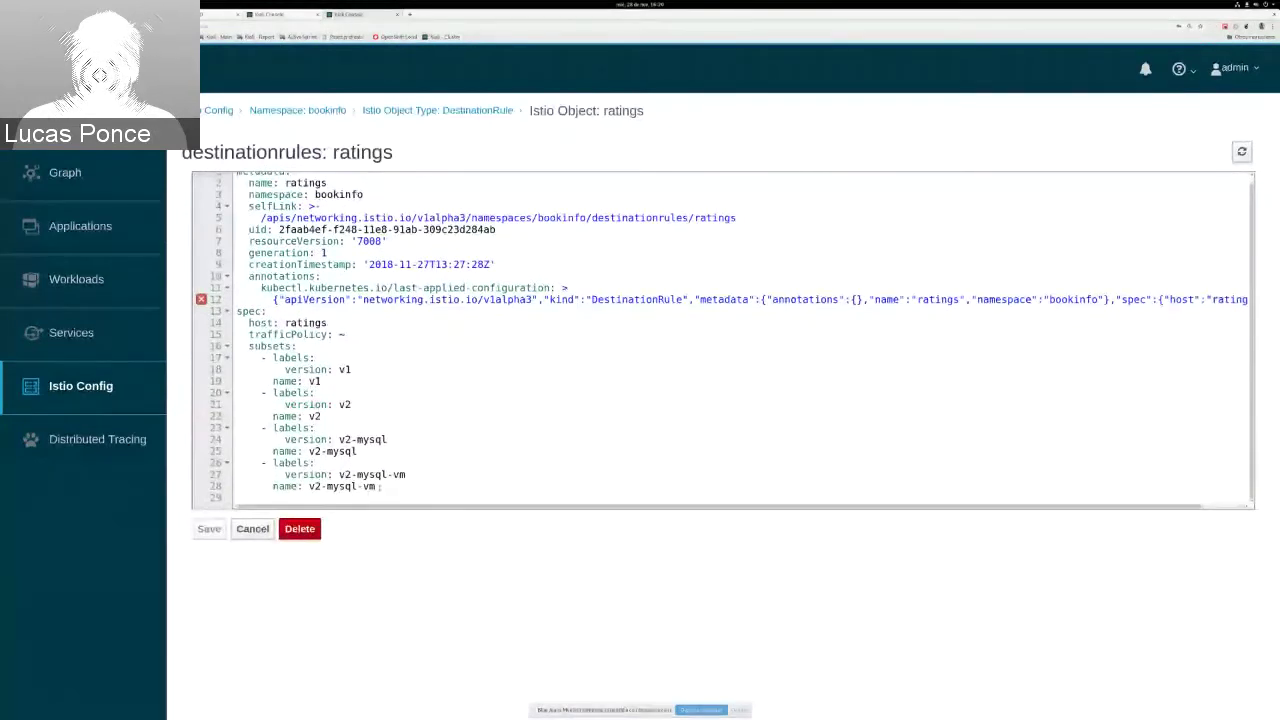
drag(380, 487, 237, 393)
key(Delete)
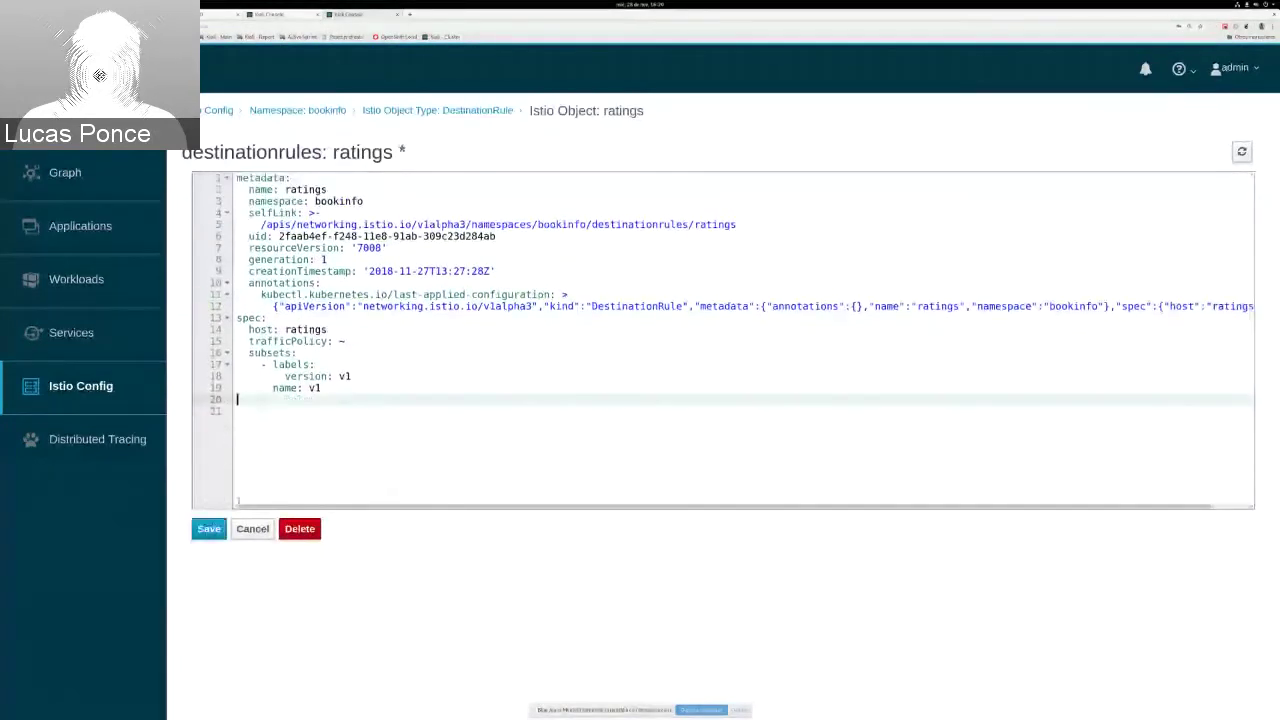
click(213, 529)
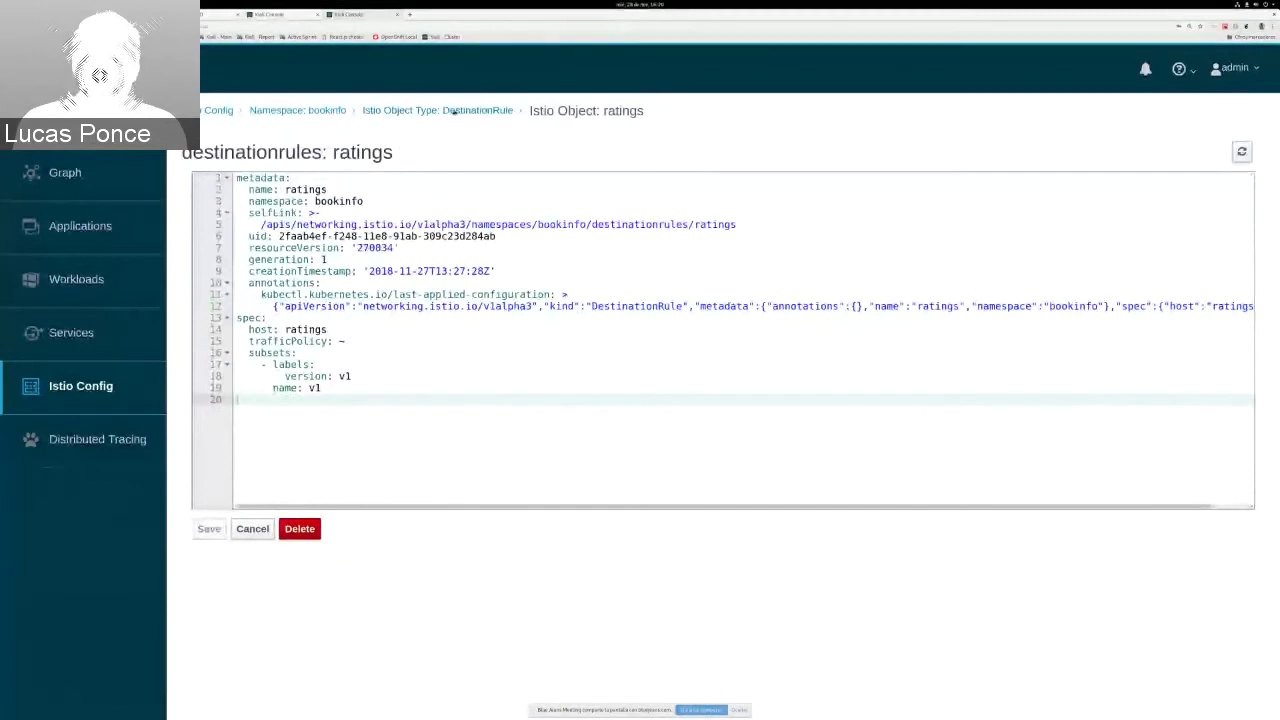
click(437, 110)
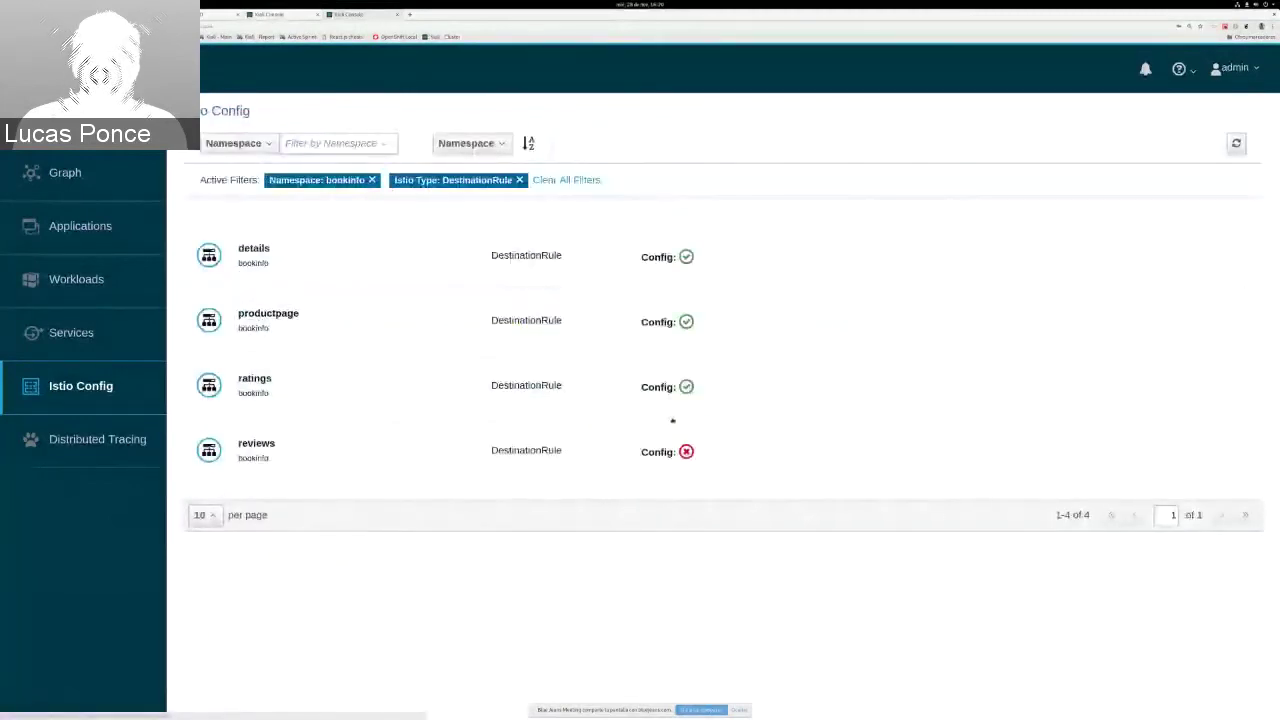
Step: Delete the v4 subset from the reviews DestinationRule, save it, and return to the DestinationRule list
click(293, 457)
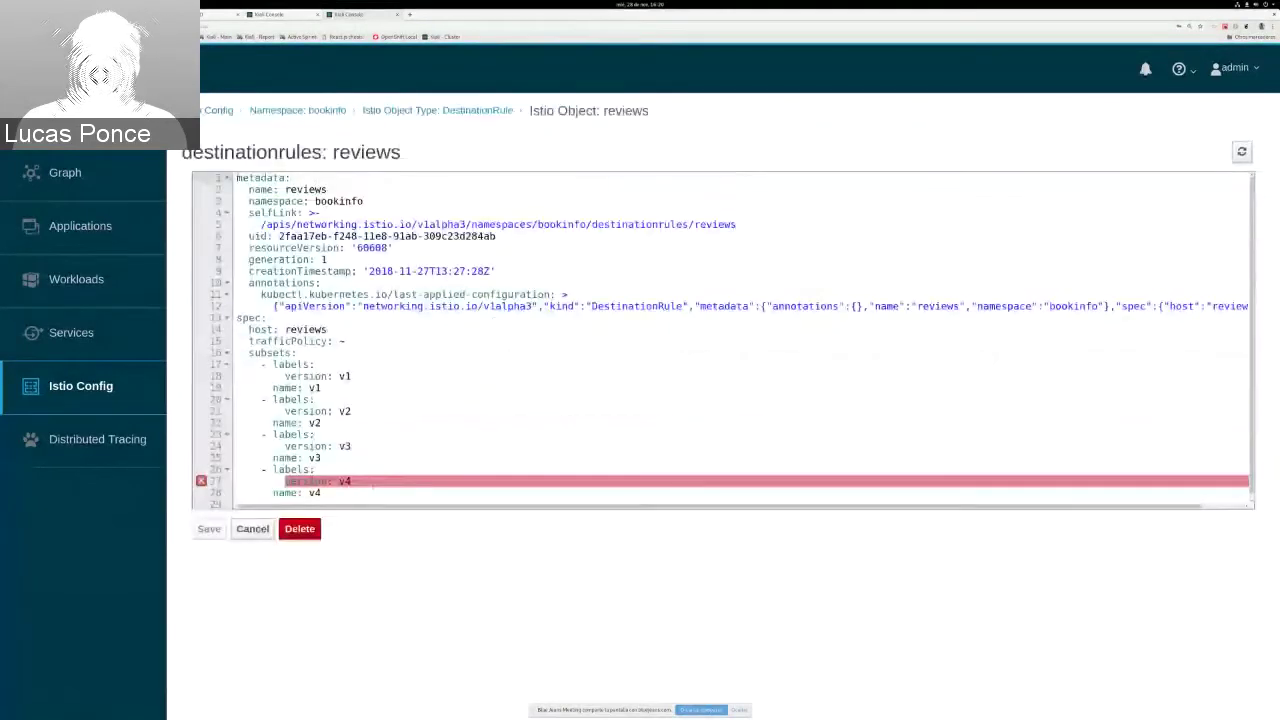
drag(322, 487, 169, 464)
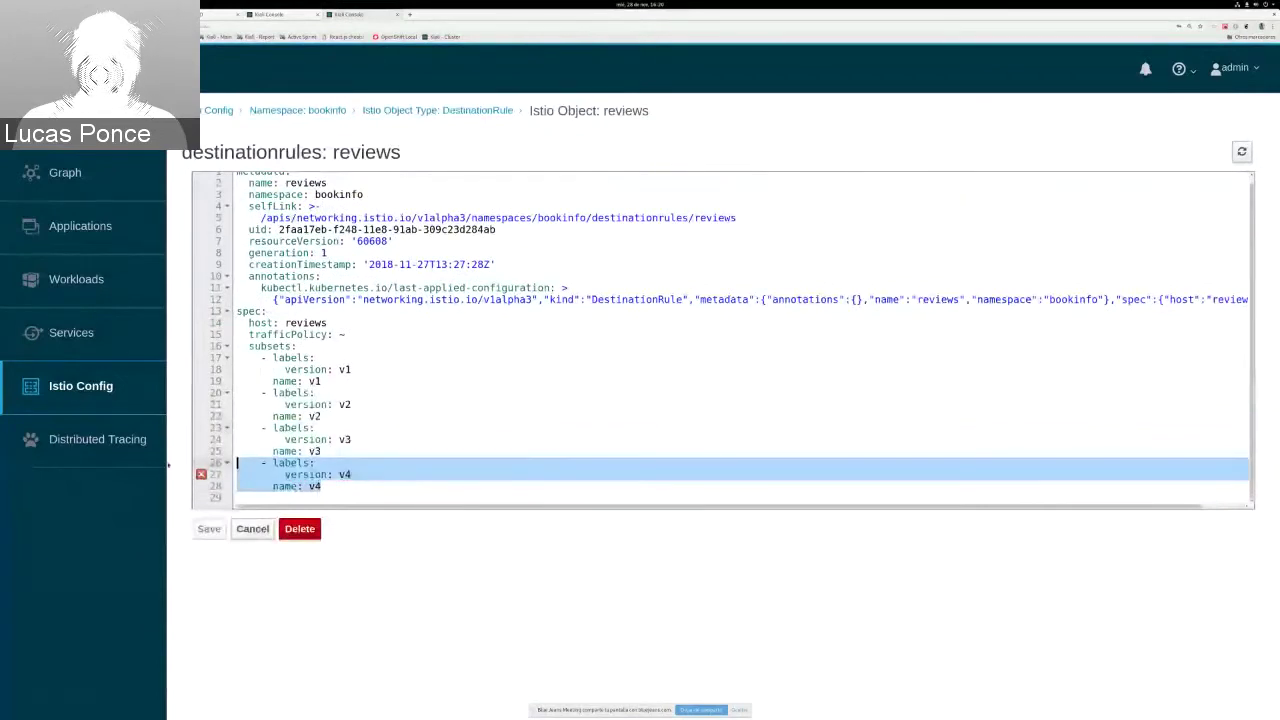
key(BackSpace)
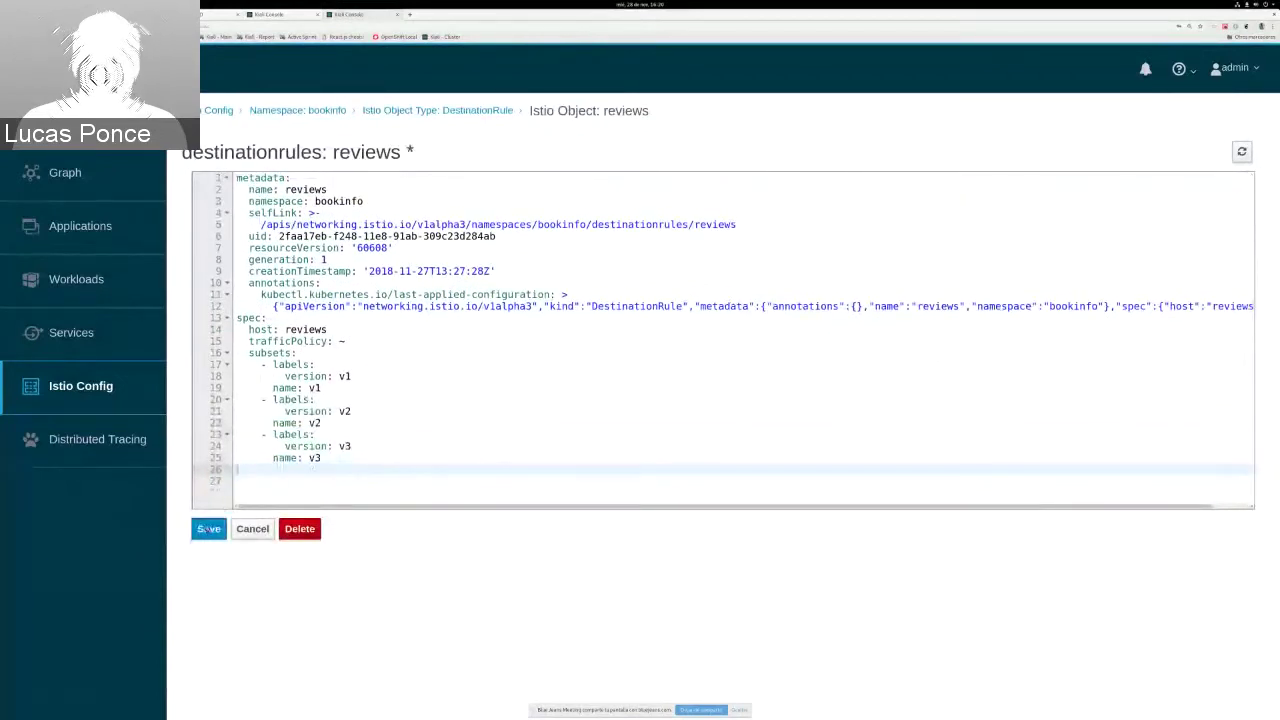
click(207, 529)
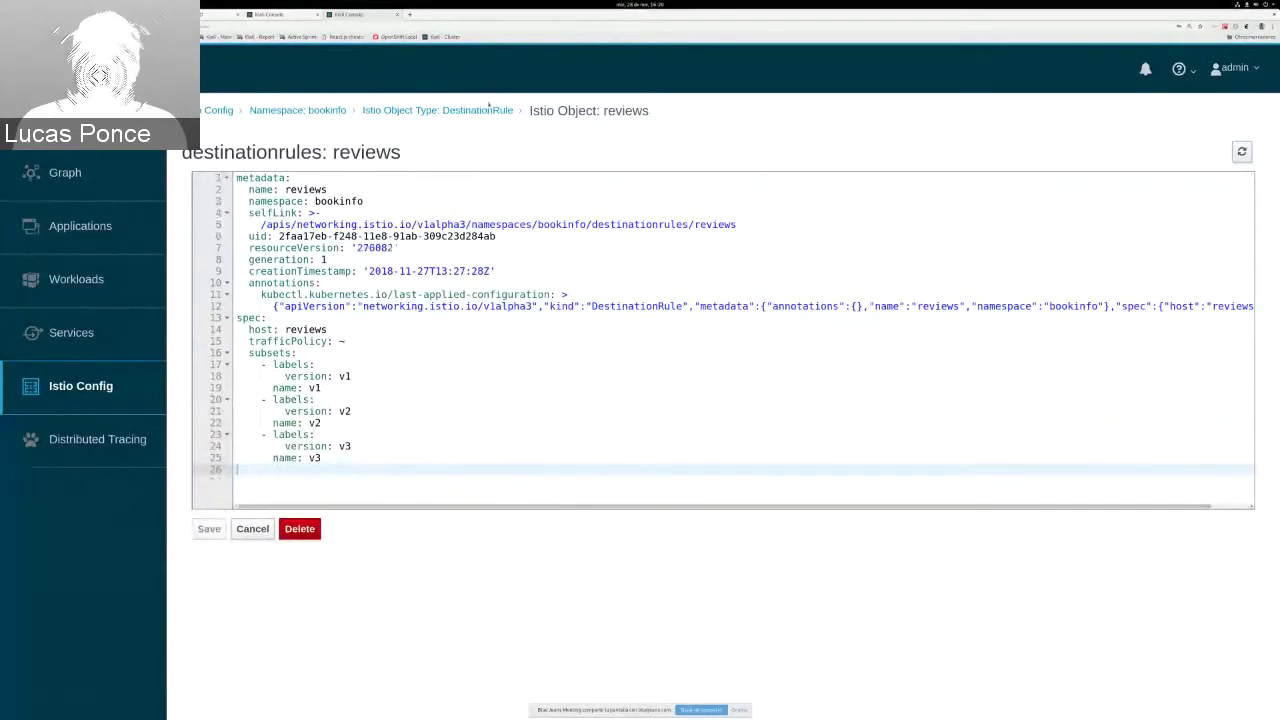
click(489, 108)
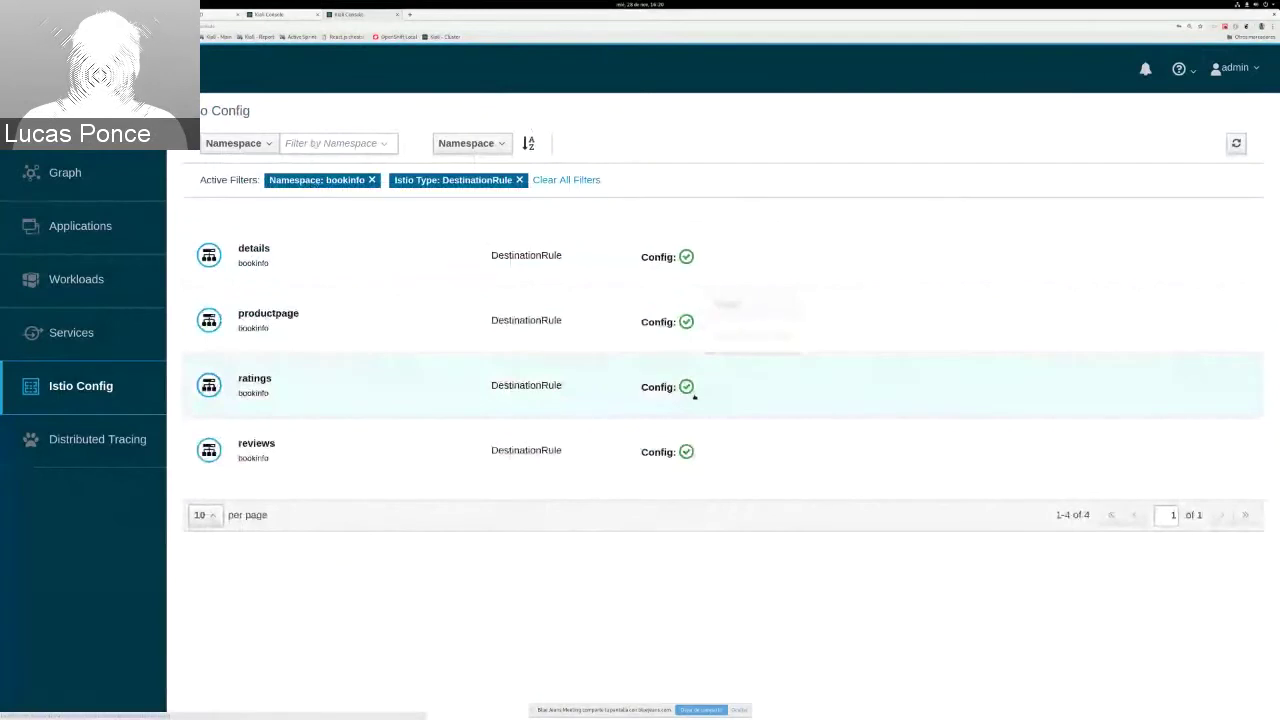
mouse_move(683, 392)
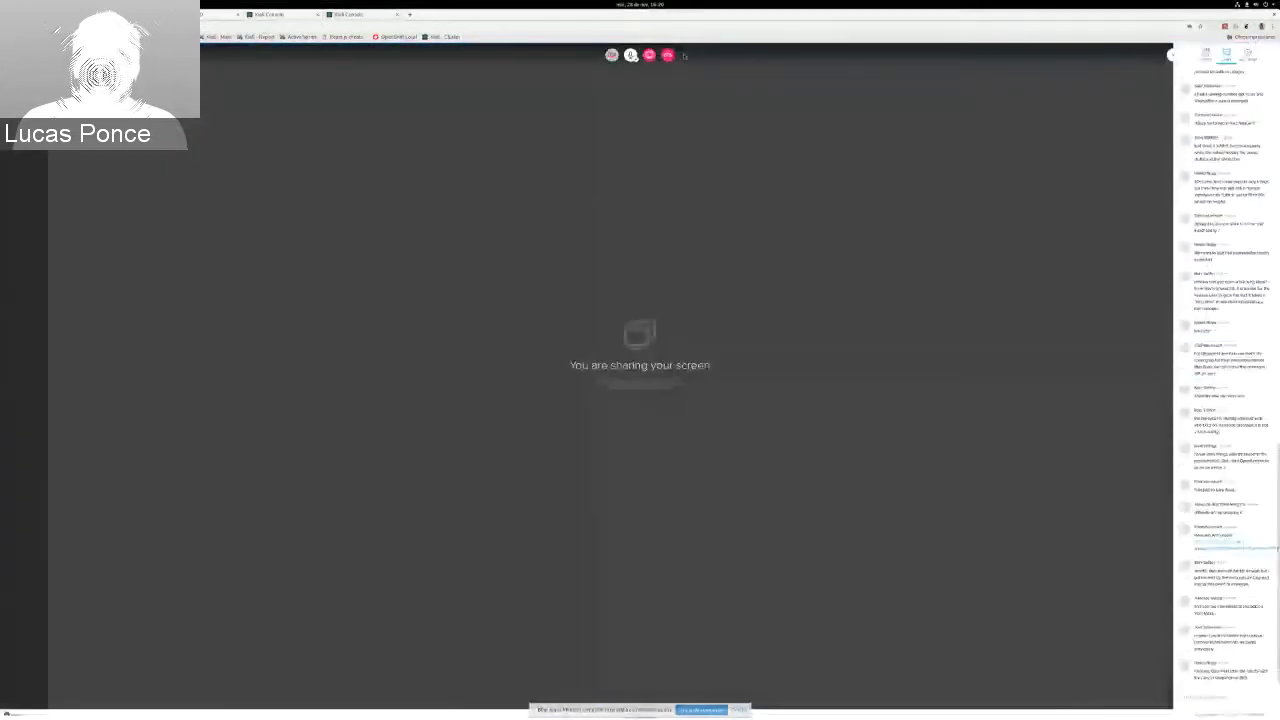
Step: Stop the BlueJeans screen share and bring the Simplenote Mesh-arena readme note to the front
click(649, 56)
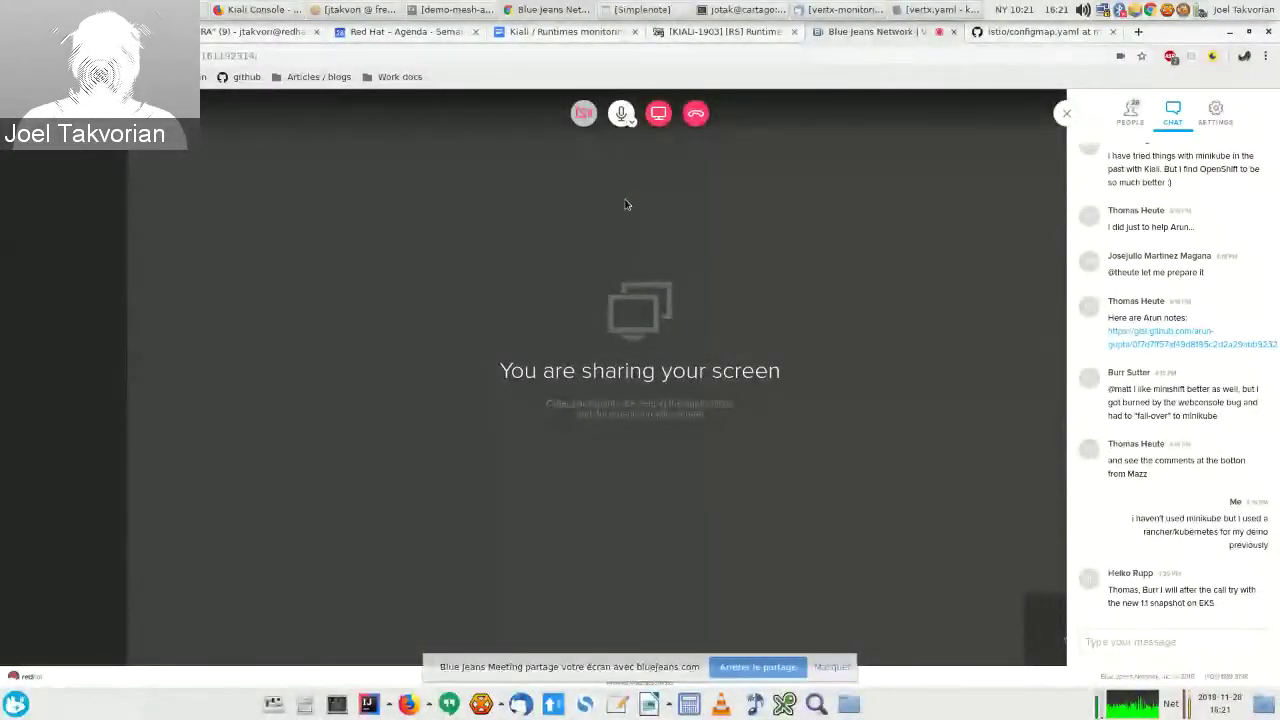
click(423, 8)
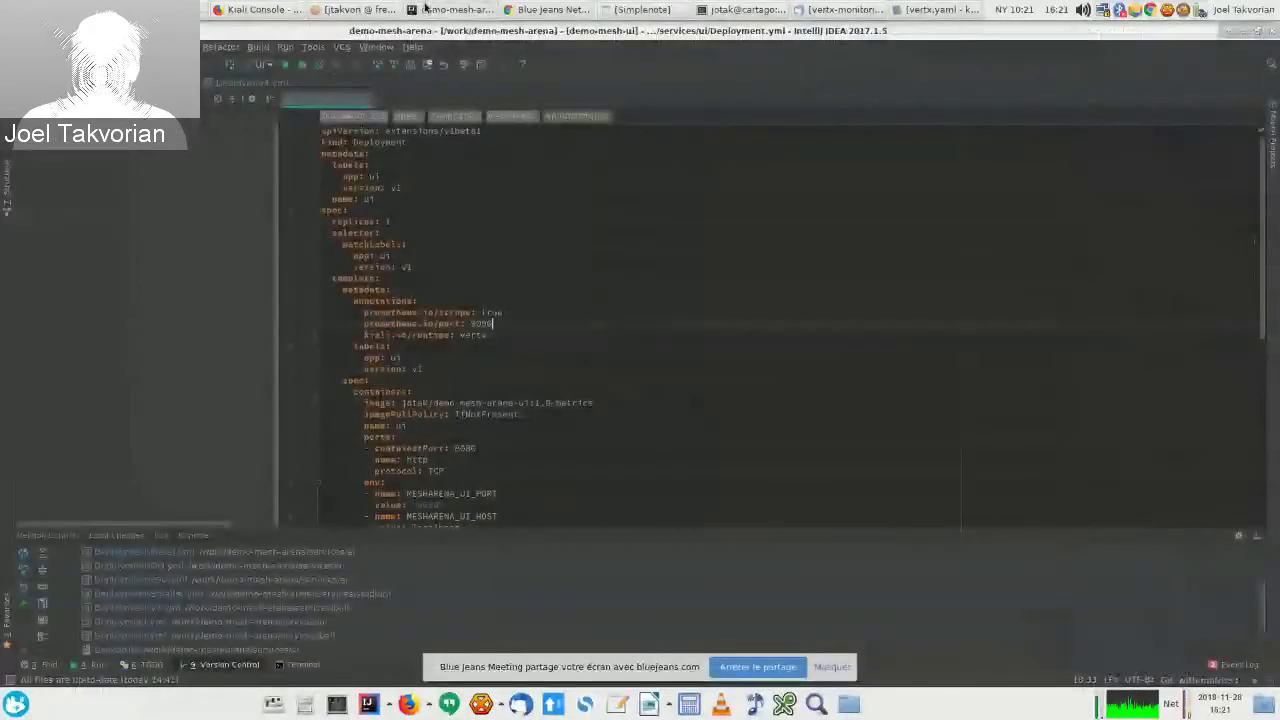
click(423, 8)
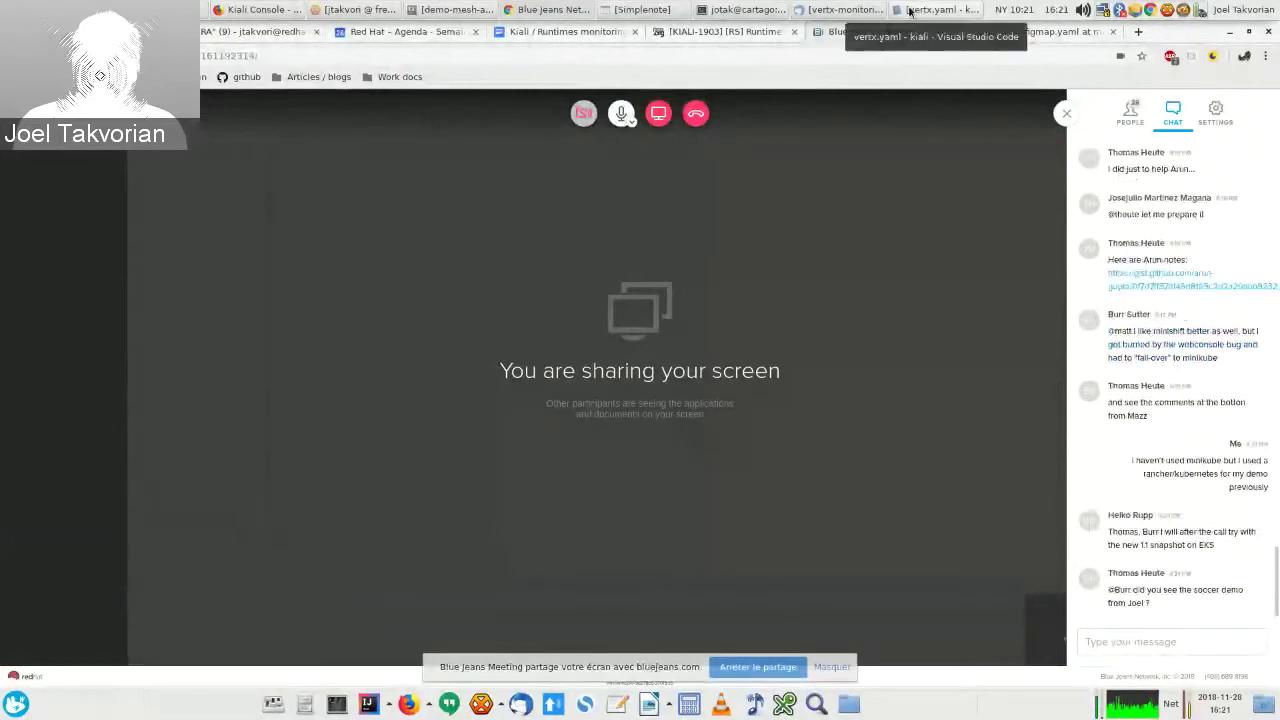
click(648, 8)
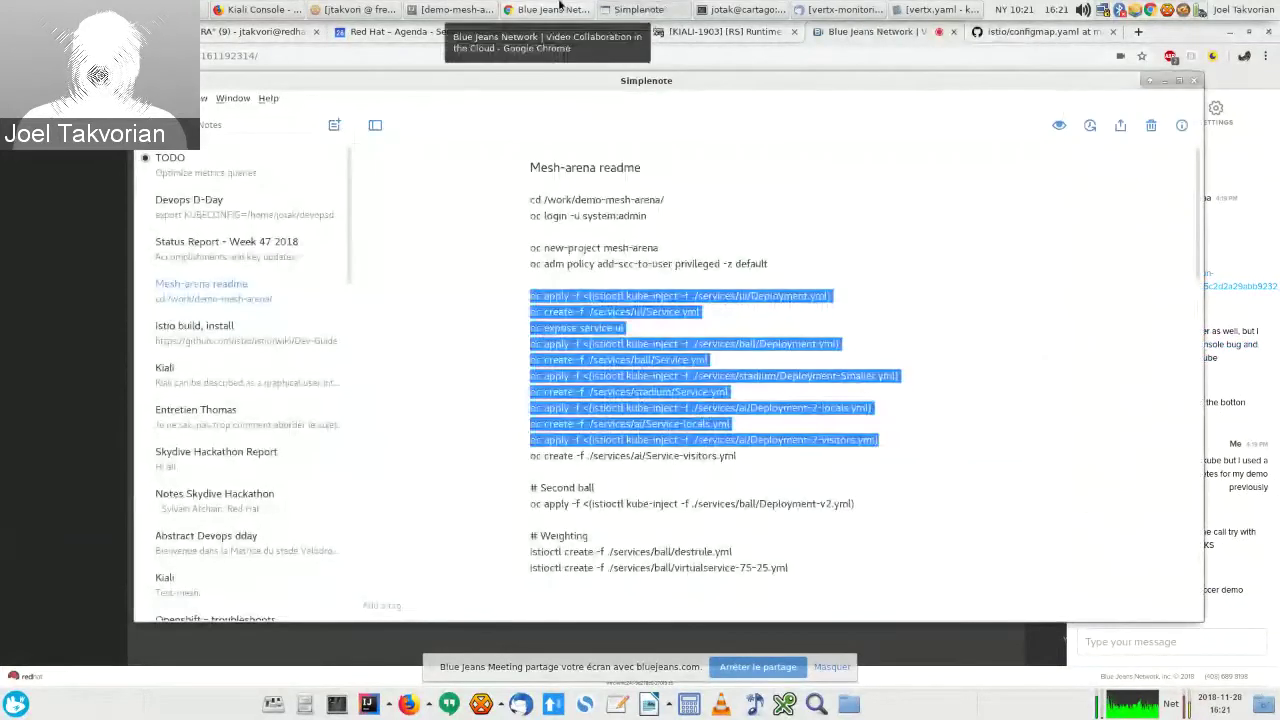
Step: Bring the IntelliJ IDEA window with demo-mesh-arena's Deployment.yml to the front
click(455, 9)
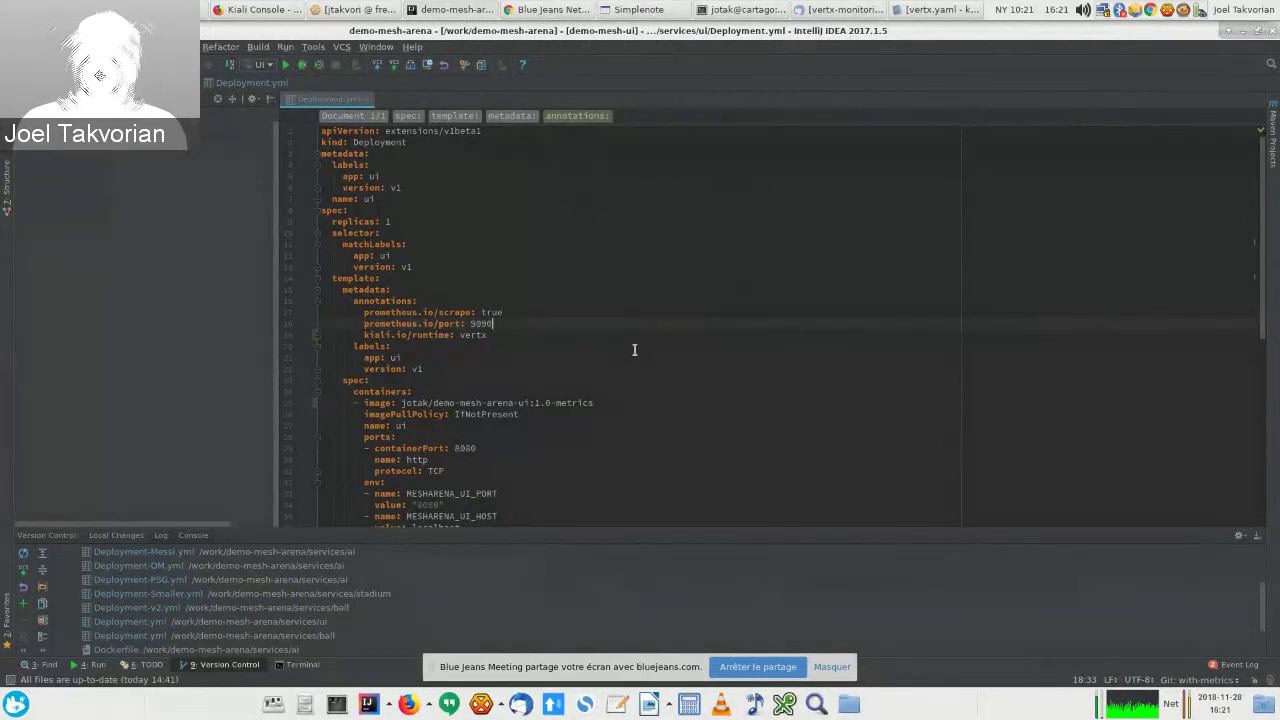
Step: Highlight the annotations block, then the Prometheus scrape and port 9090 annotations in Deployment.yml
click(586, 349)
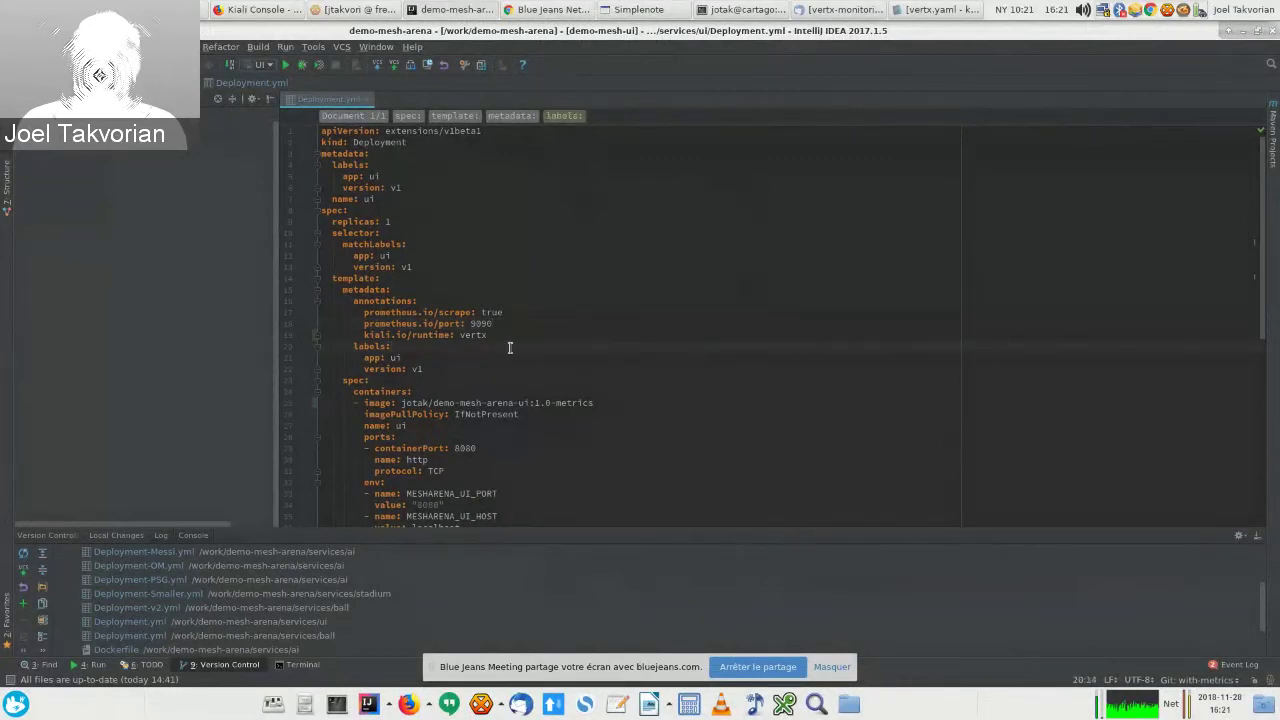
scroll(486, 250, down, 1)
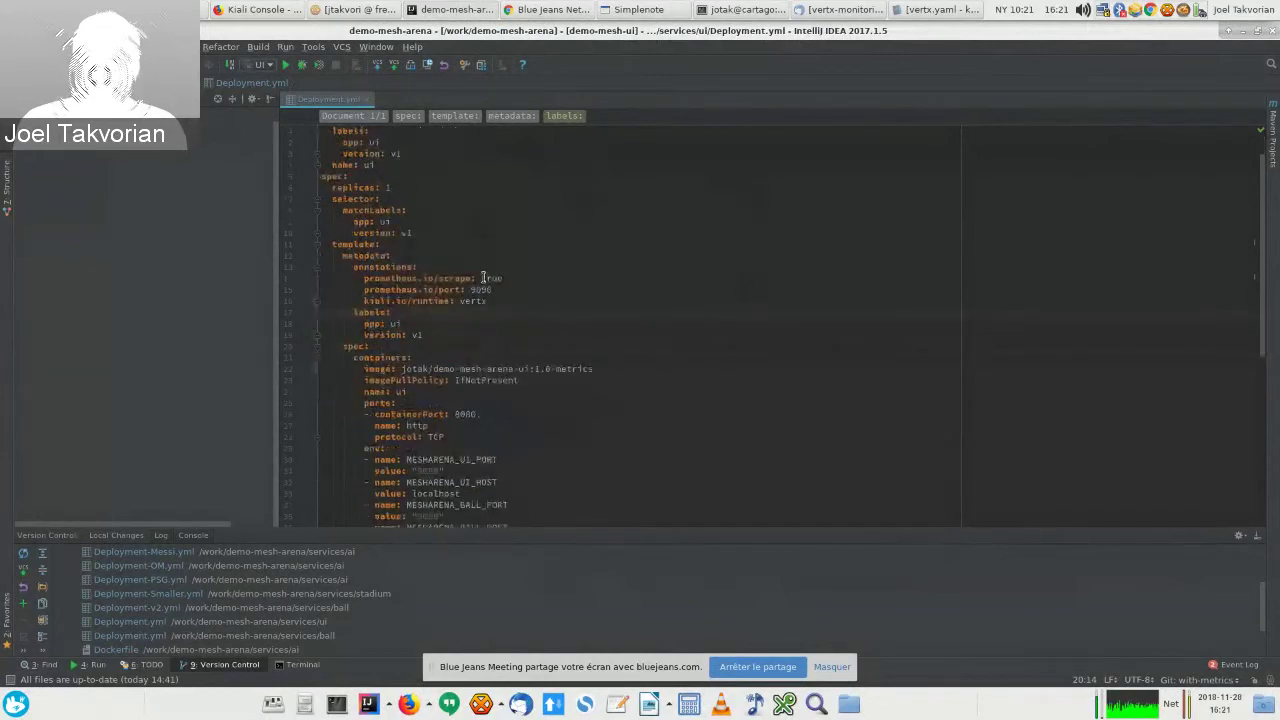
scroll(486, 341, up, 1)
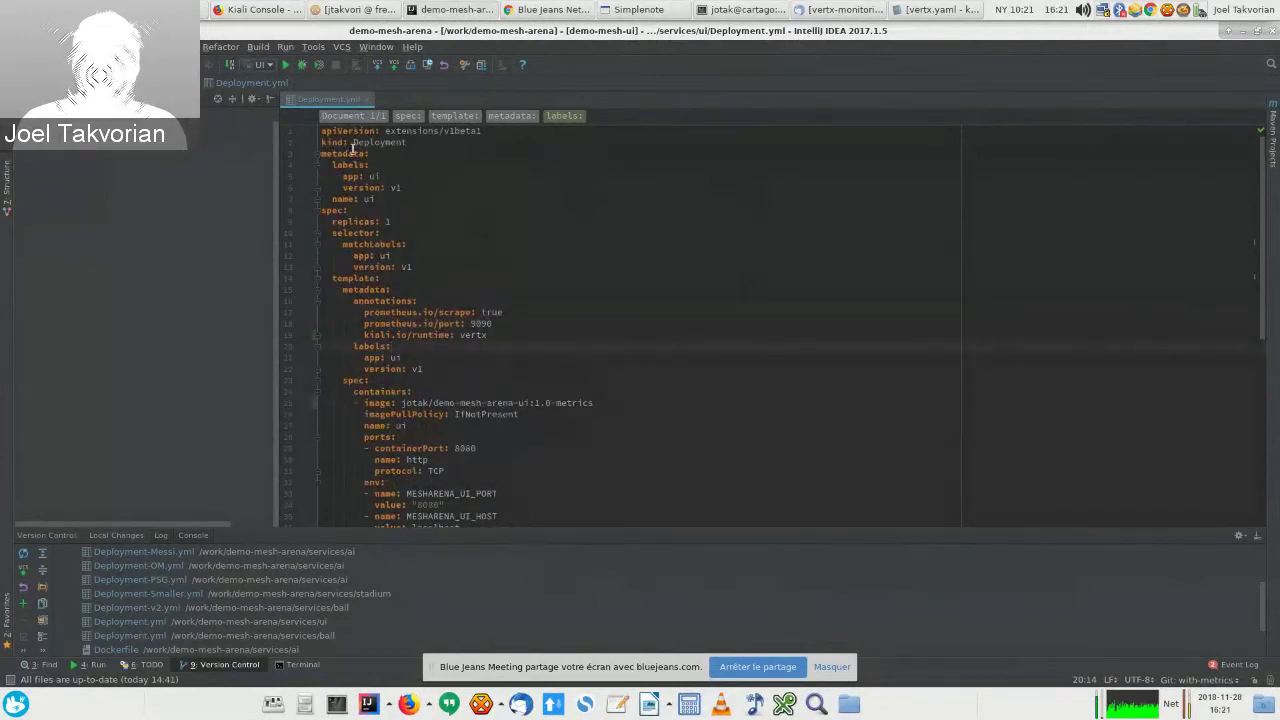
mouse_move(503, 336)
mouse_down()
mouse_move(310, 313)
mouse_move(286, 298)
mouse_up()
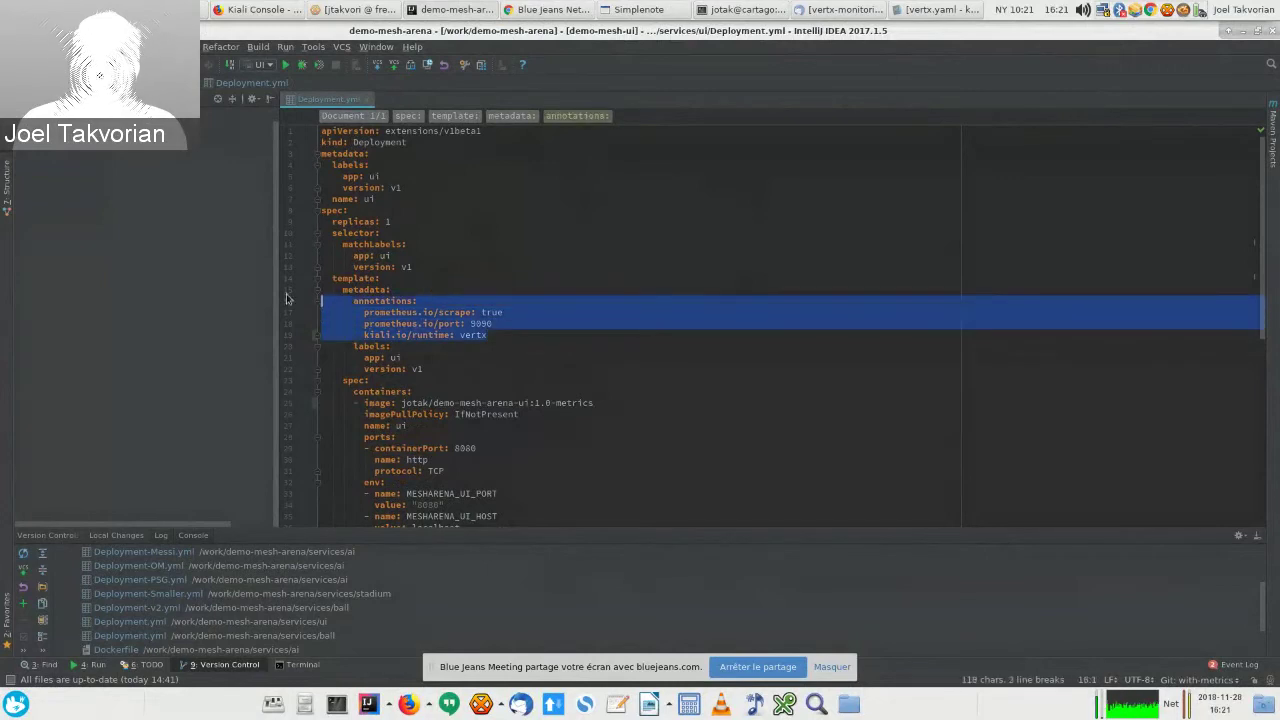
click(361, 312)
drag(361, 312, 538, 324)
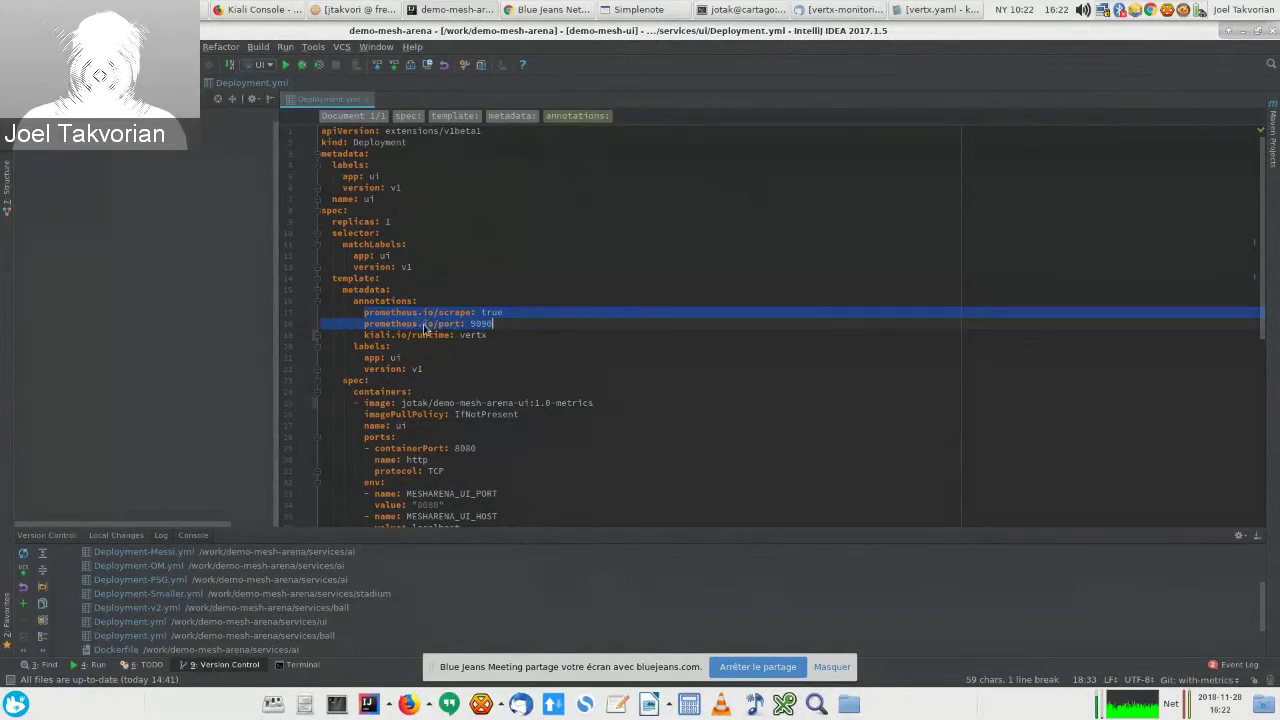
Step: Highlight the kiali.io/runtime: vertx annotation, then bring up Kiali Console showing stadium's inbound metrics
click(368, 335)
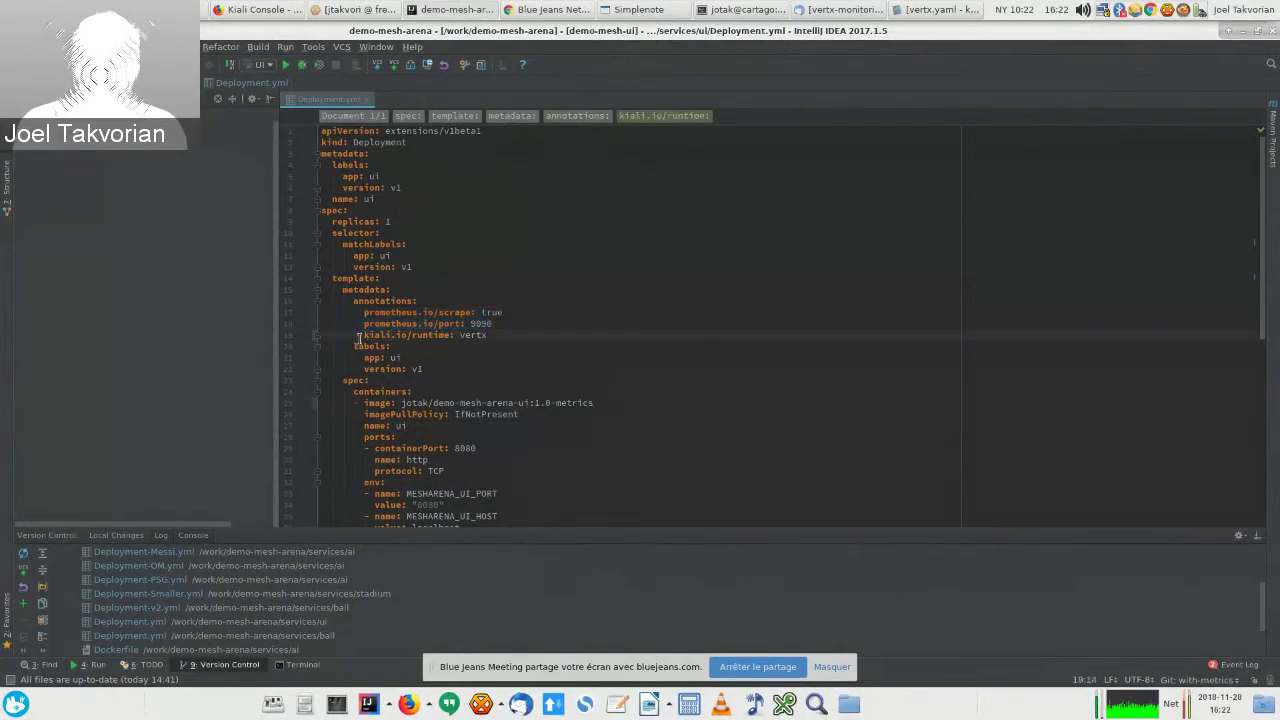
drag(362, 335, 516, 335)
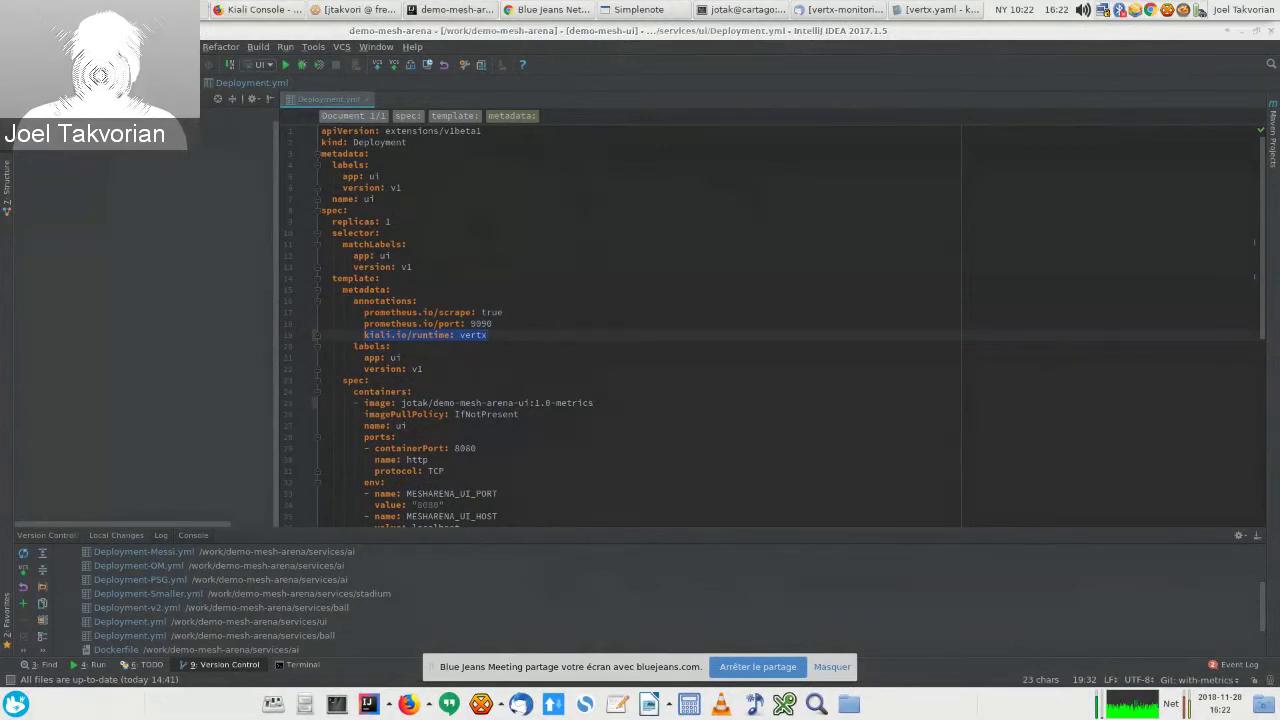
click(246, 8)
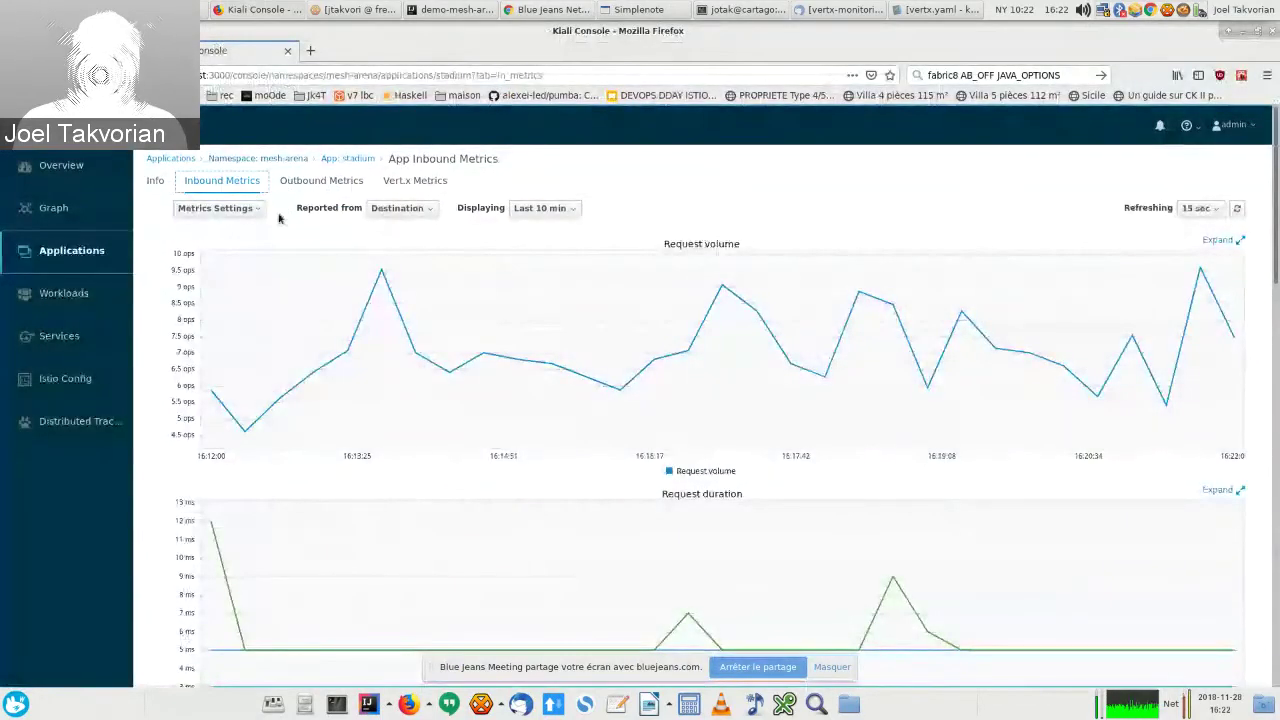
Step: Show stadium's still-empty Vert.x Metrics tab in Kiali, then bring the terminal forward
scroll(613, 349, down, 3)
scroll(615, 355, up, 3)
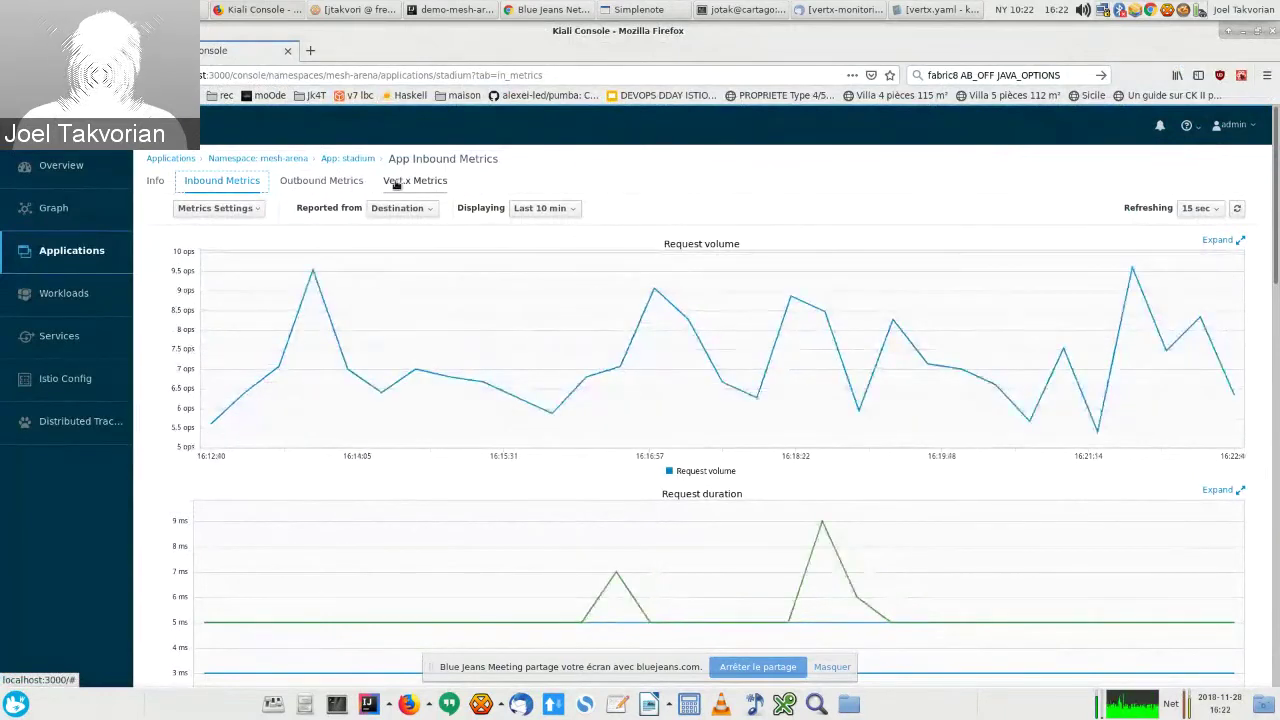
click(395, 183)
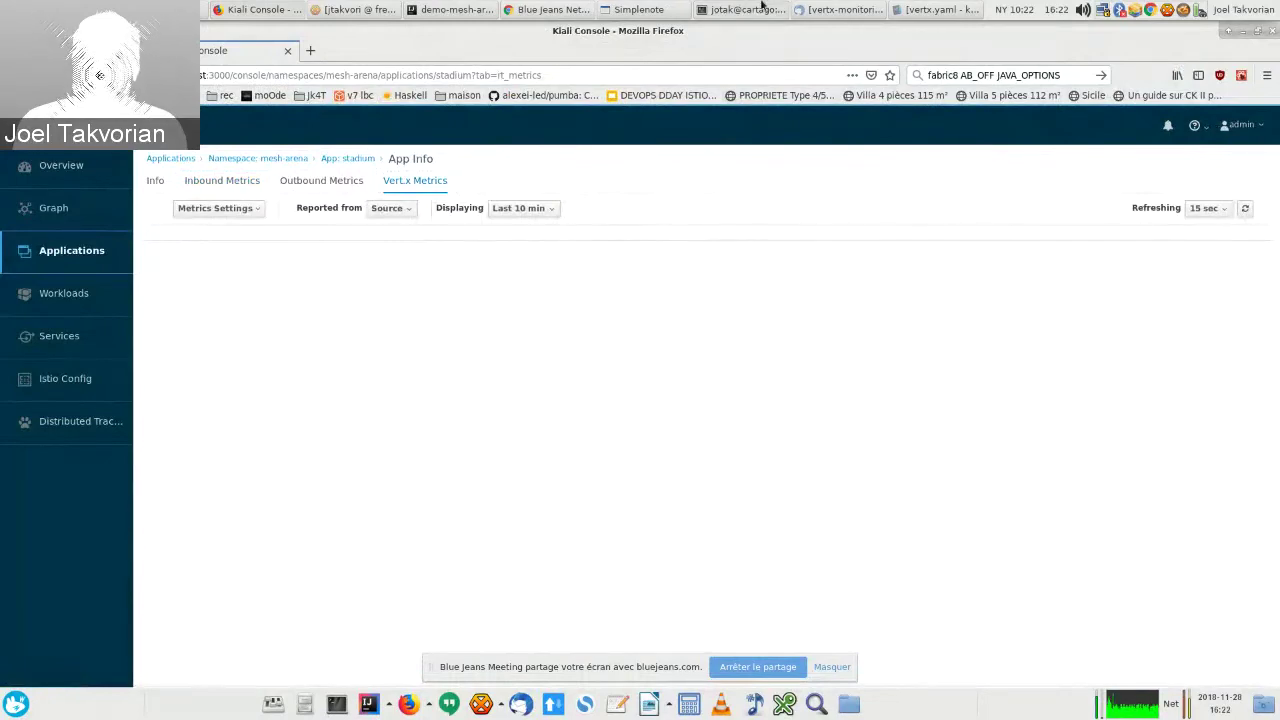
click(758, 9)
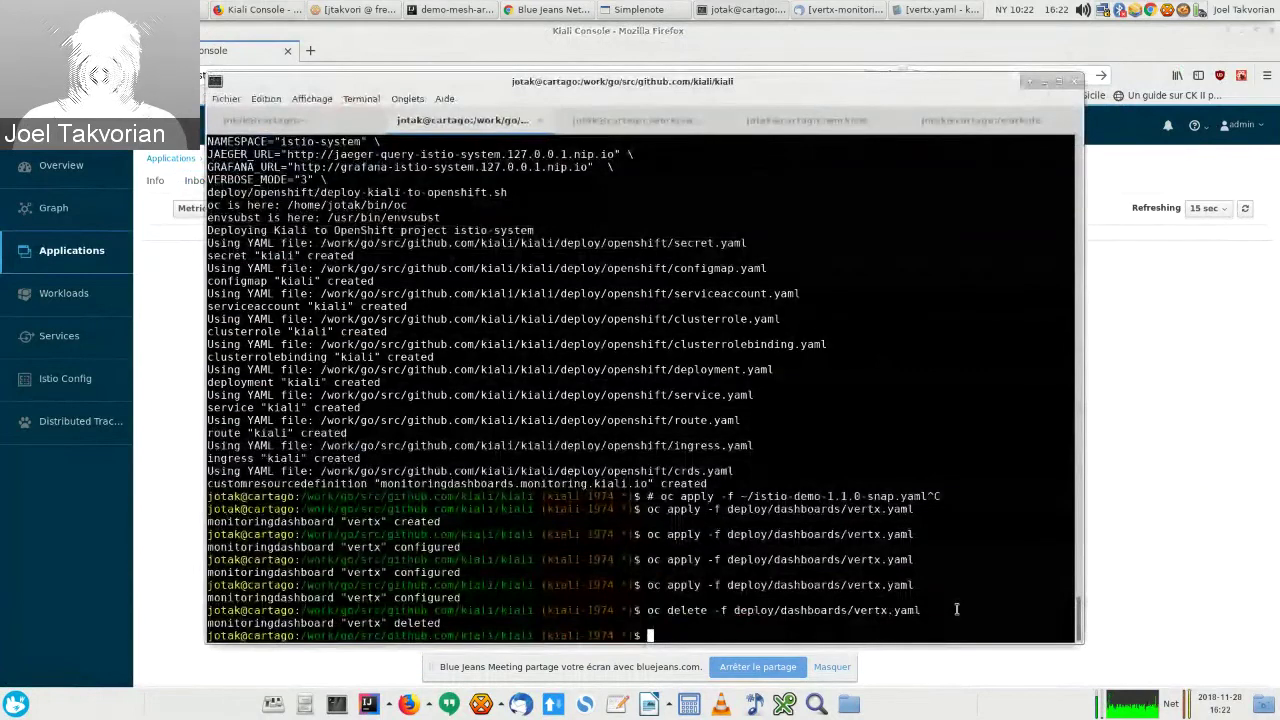
Step: Recall the dashboard apply command, then highlight the MonitoringDashboard kind in vertx.yaml
key(Up)
key(Up)
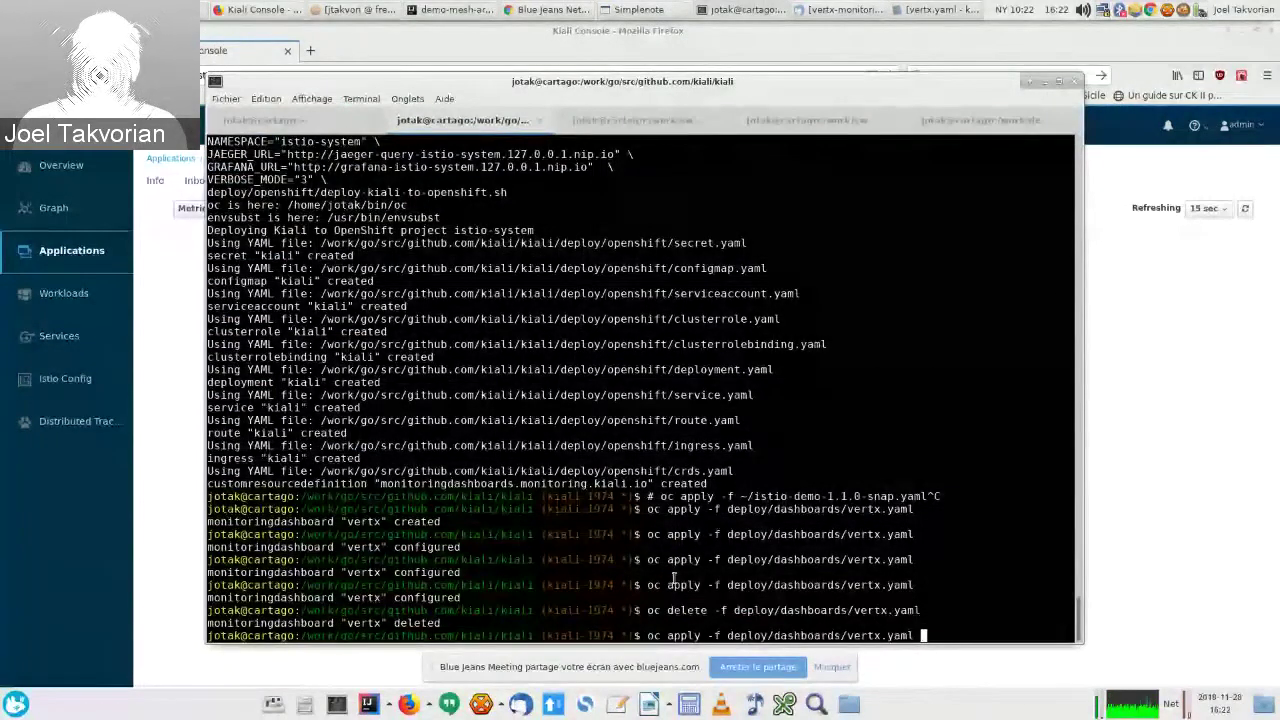
key(alt+Tab)
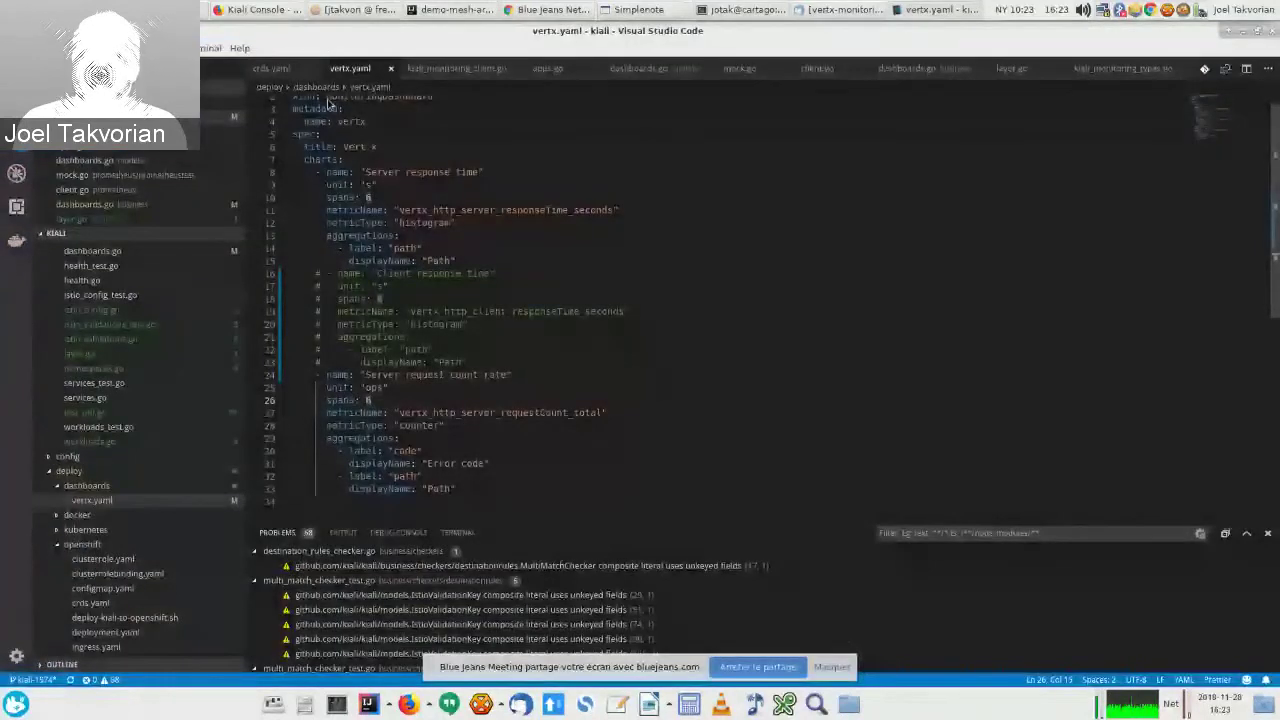
scroll(328, 104, up, 1)
drag(294, 100, 361, 121)
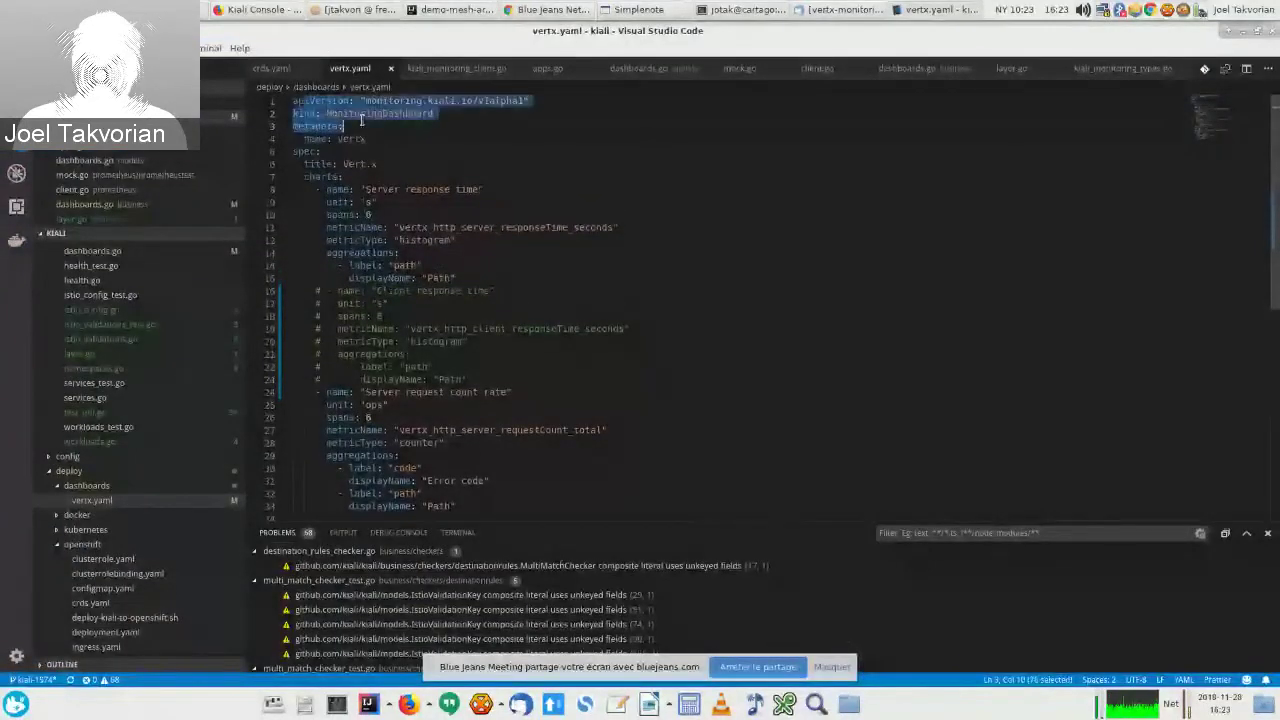
click(378, 114)
double_click(378, 114)
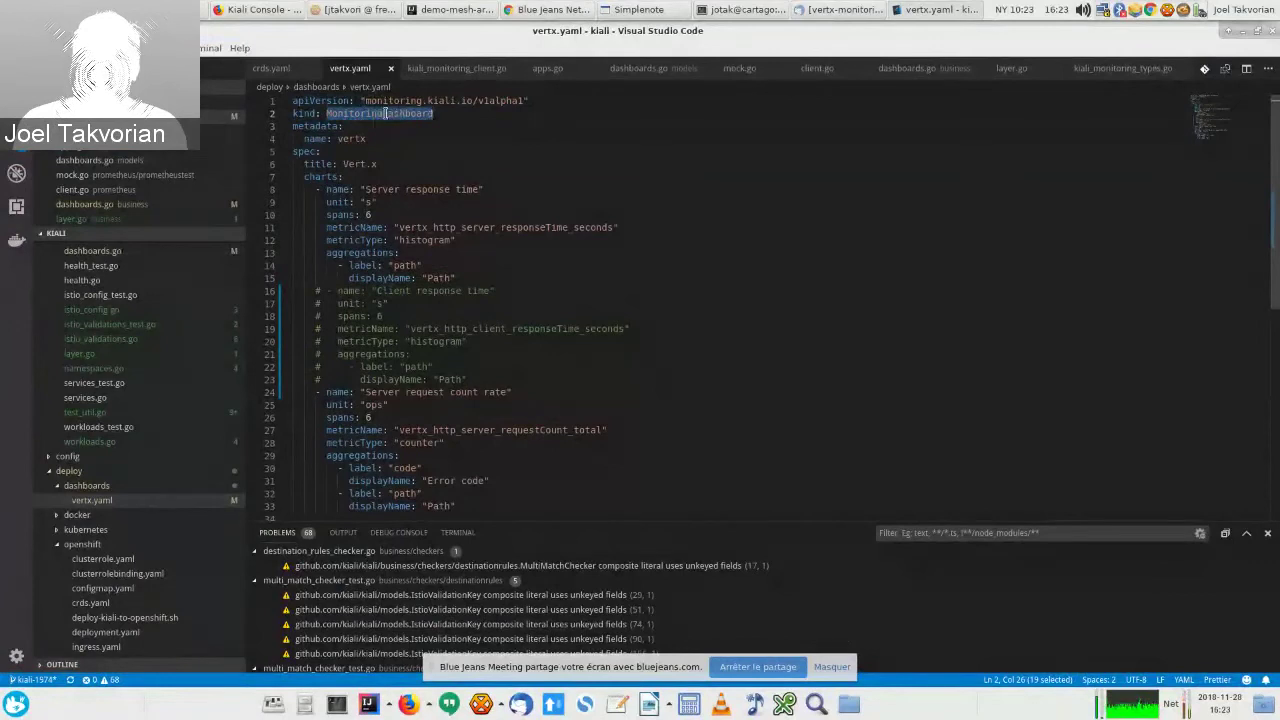
Step: Highlight the Vert.x dashboard title and Server response time's metric name, histogram type and path aggregation
scroll(384, 116, down, 1)
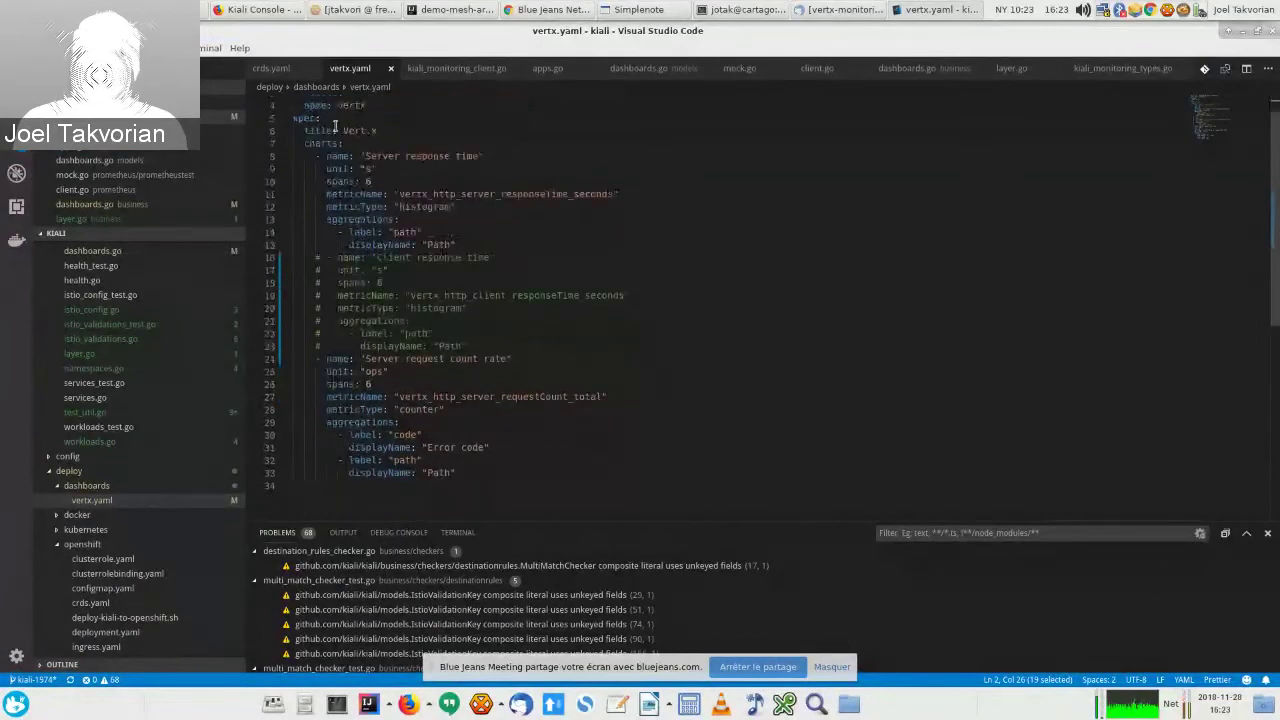
drag(335, 128, 528, 152)
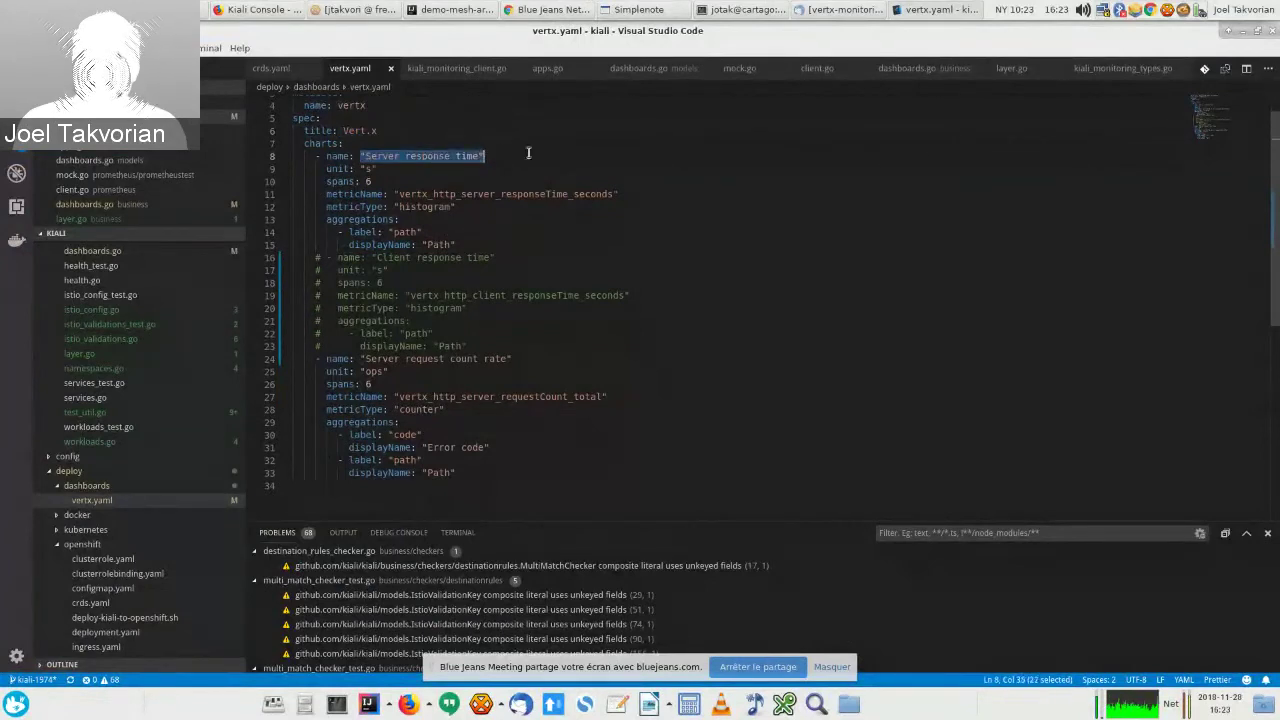
click(392, 157)
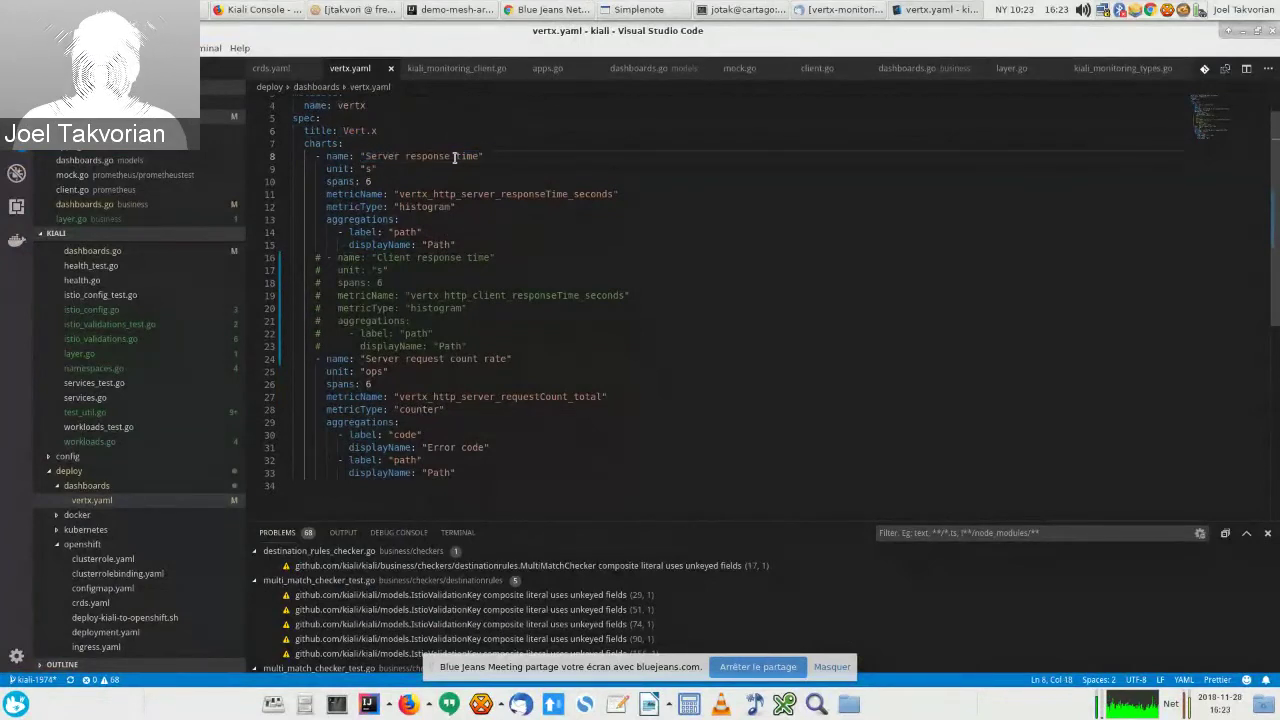
double_click(430, 194)
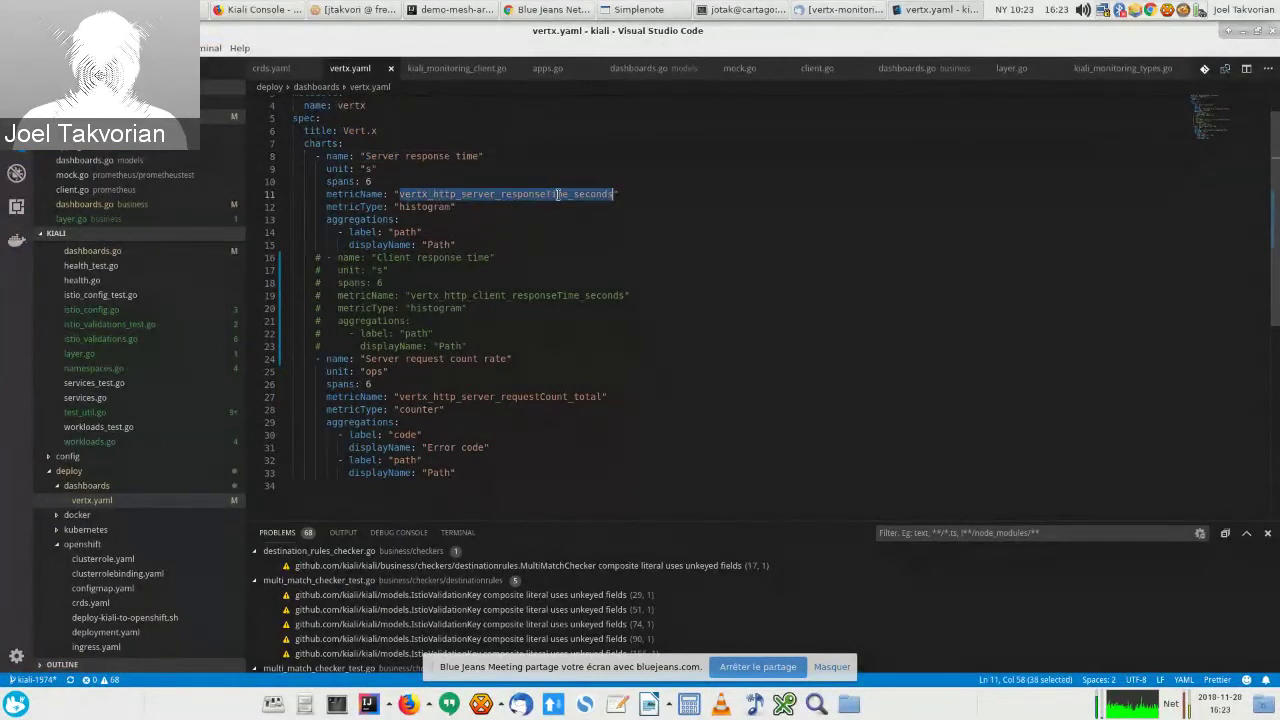
double_click(430, 207)
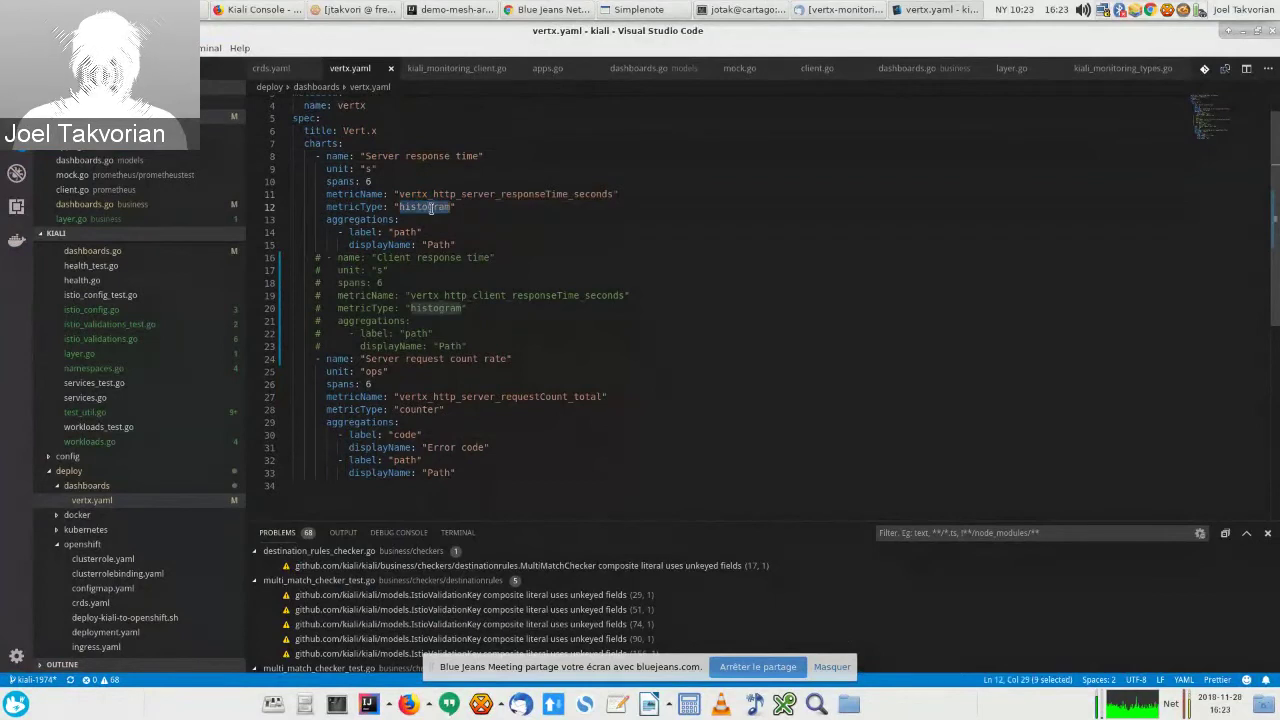
drag(383, 219, 463, 245)
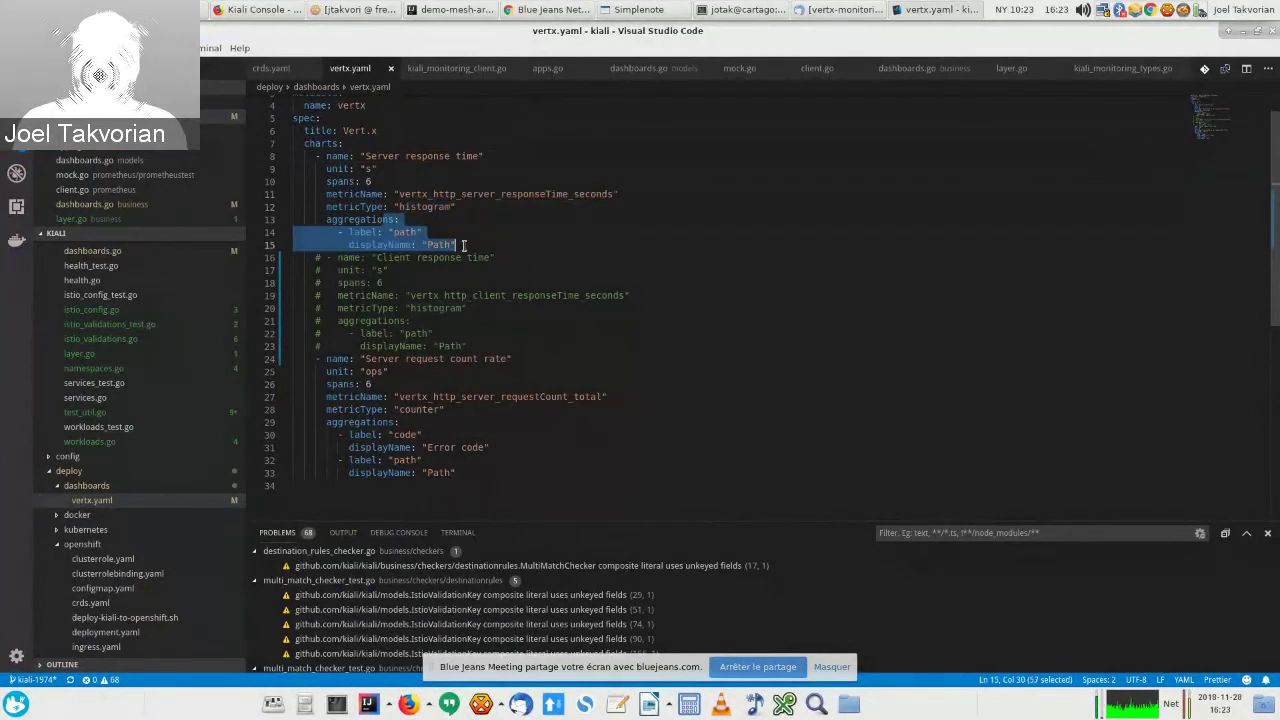
click(463, 245)
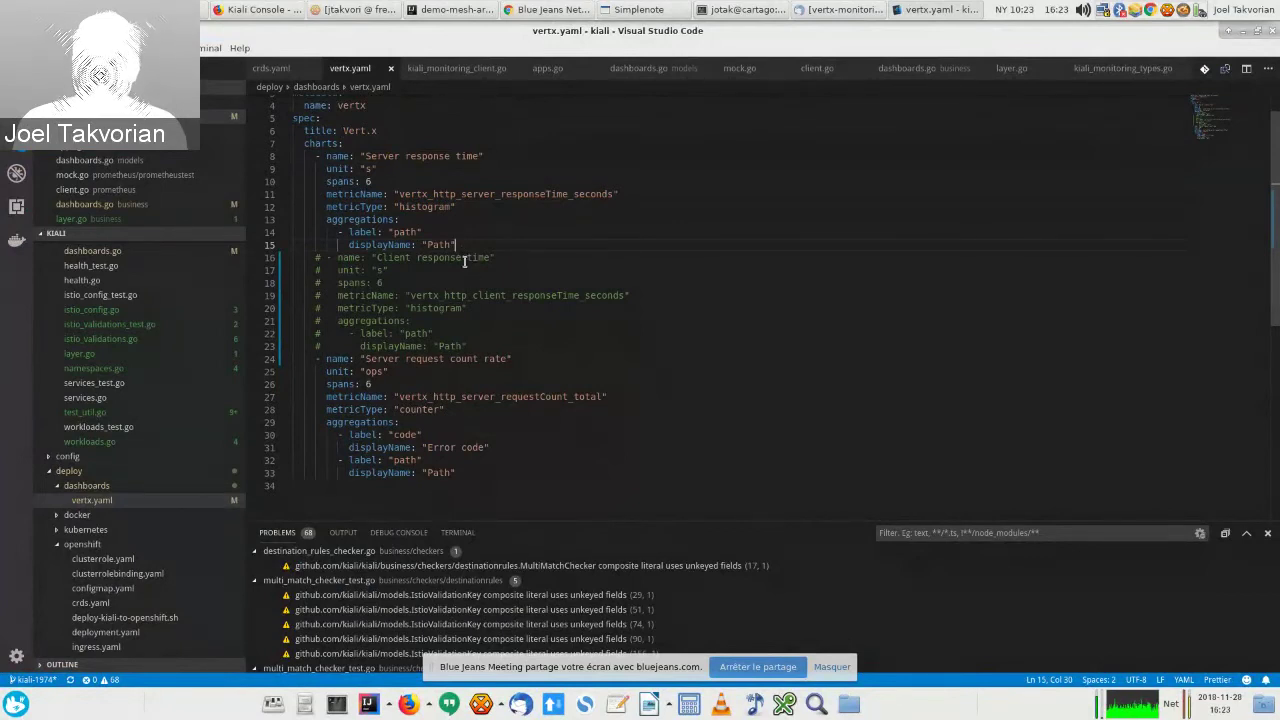
click(766, 8)
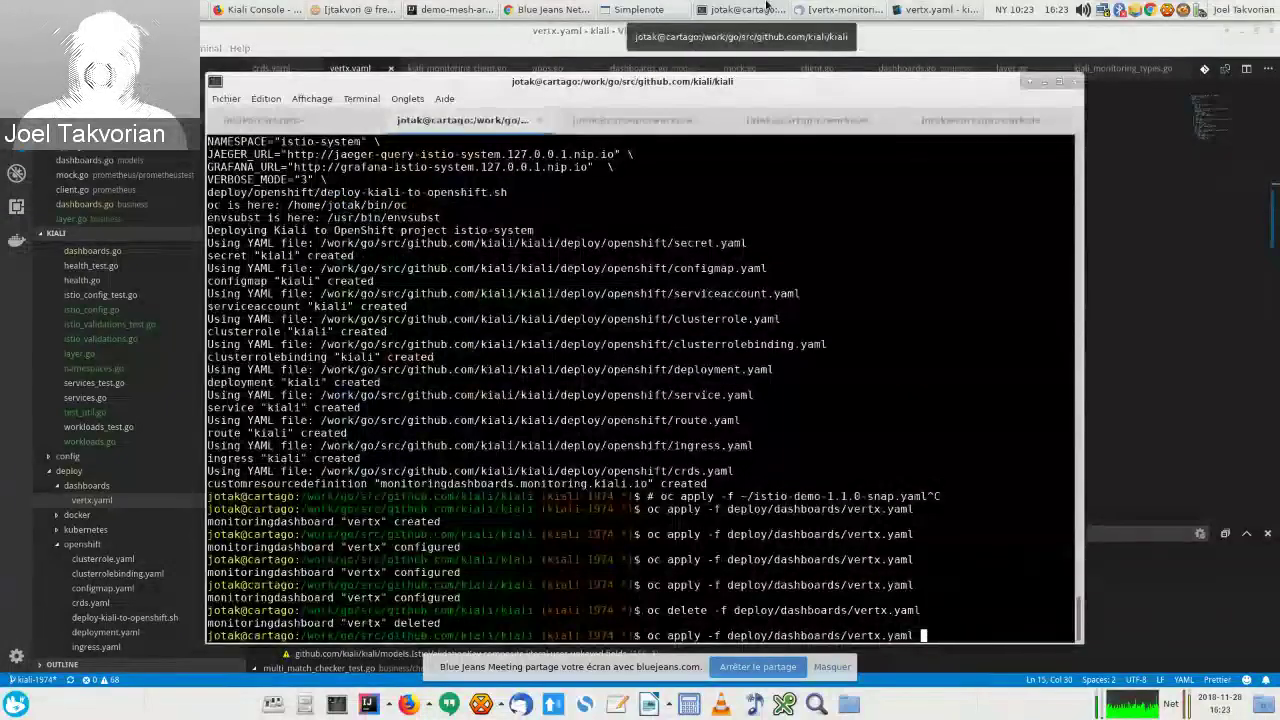
Step: Run oc apply -f deploy/dashboards/vertx.yaml, check the new Vert.x charts, and return to the terminal
key(Return)
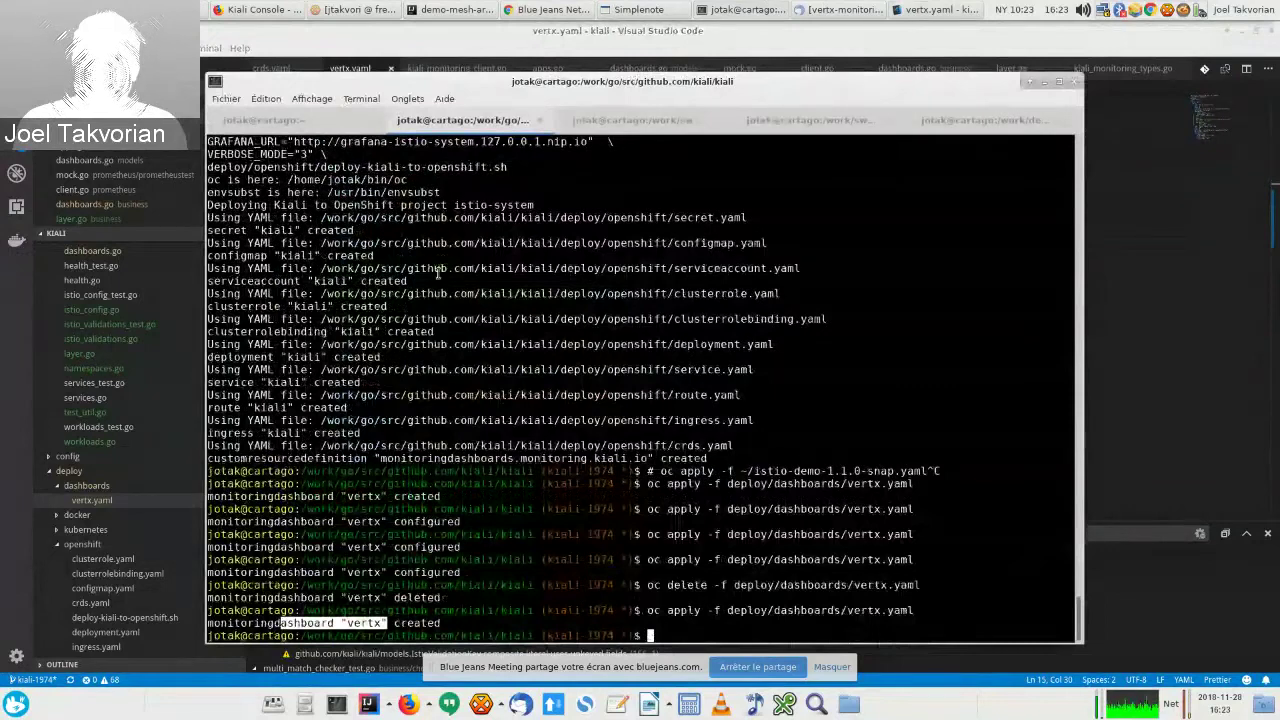
key(alt+Tab)
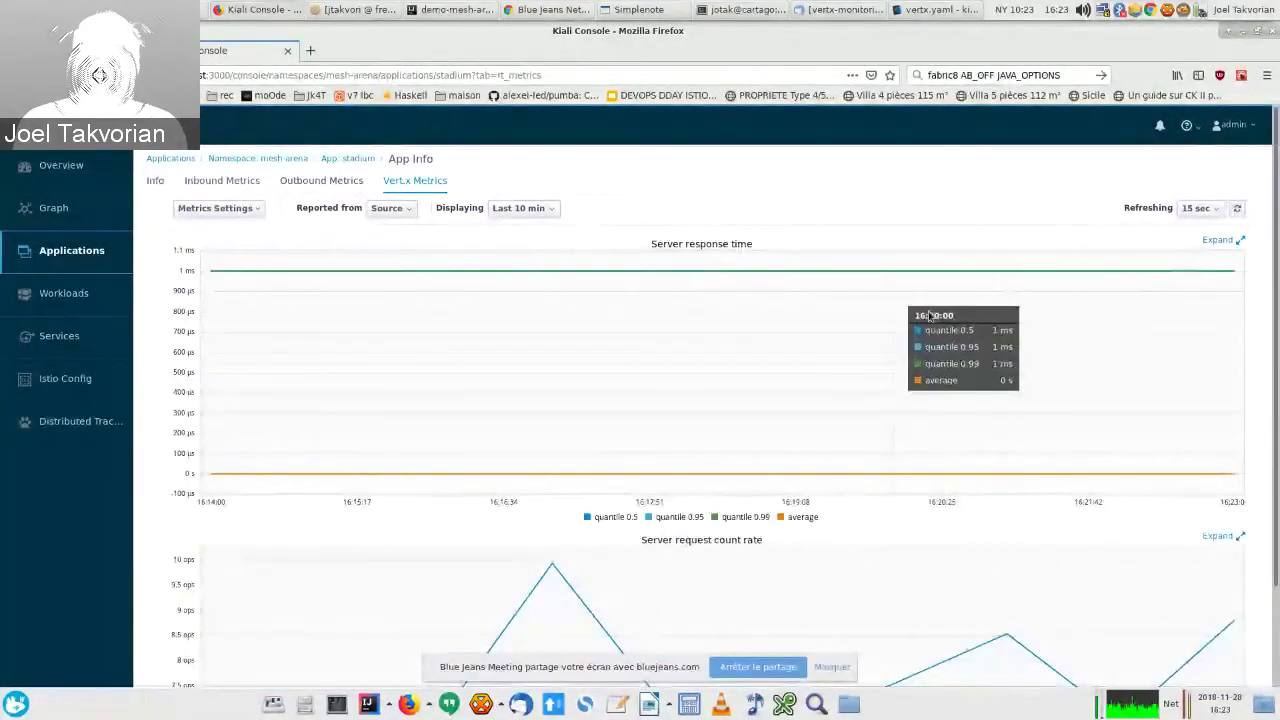
scroll(930, 316, down, 2)
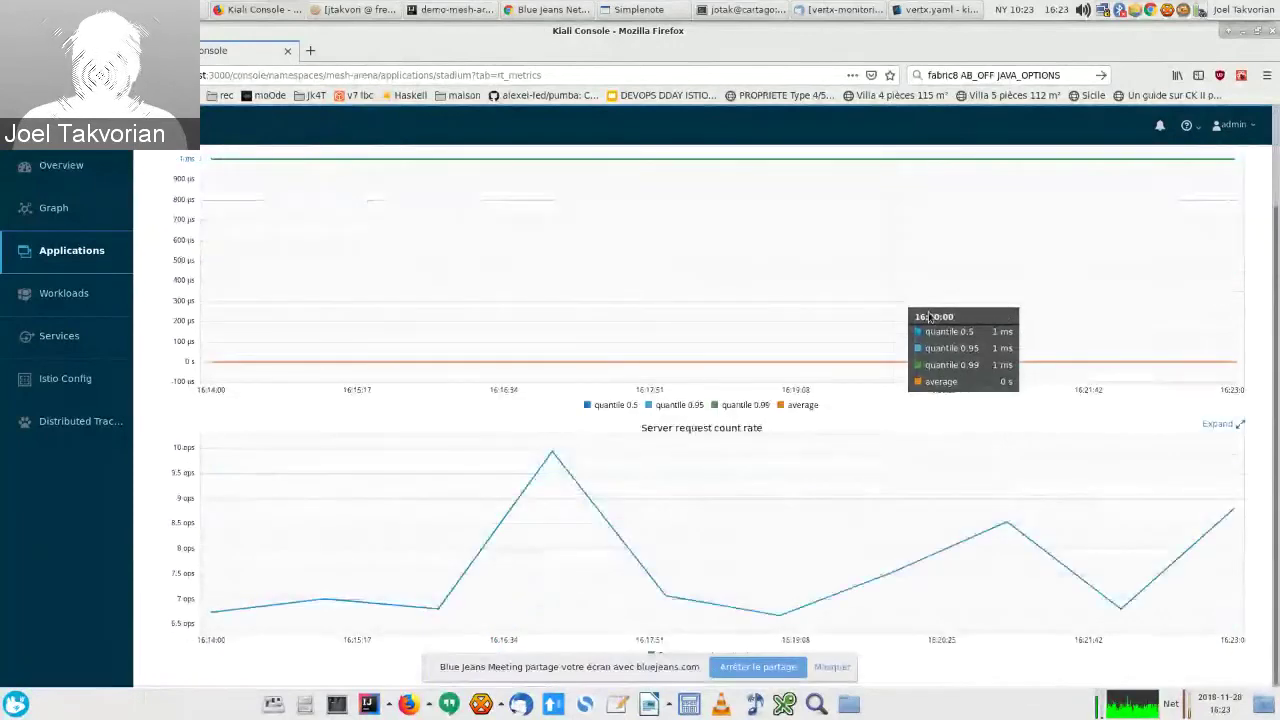
scroll(930, 316, up, 2)
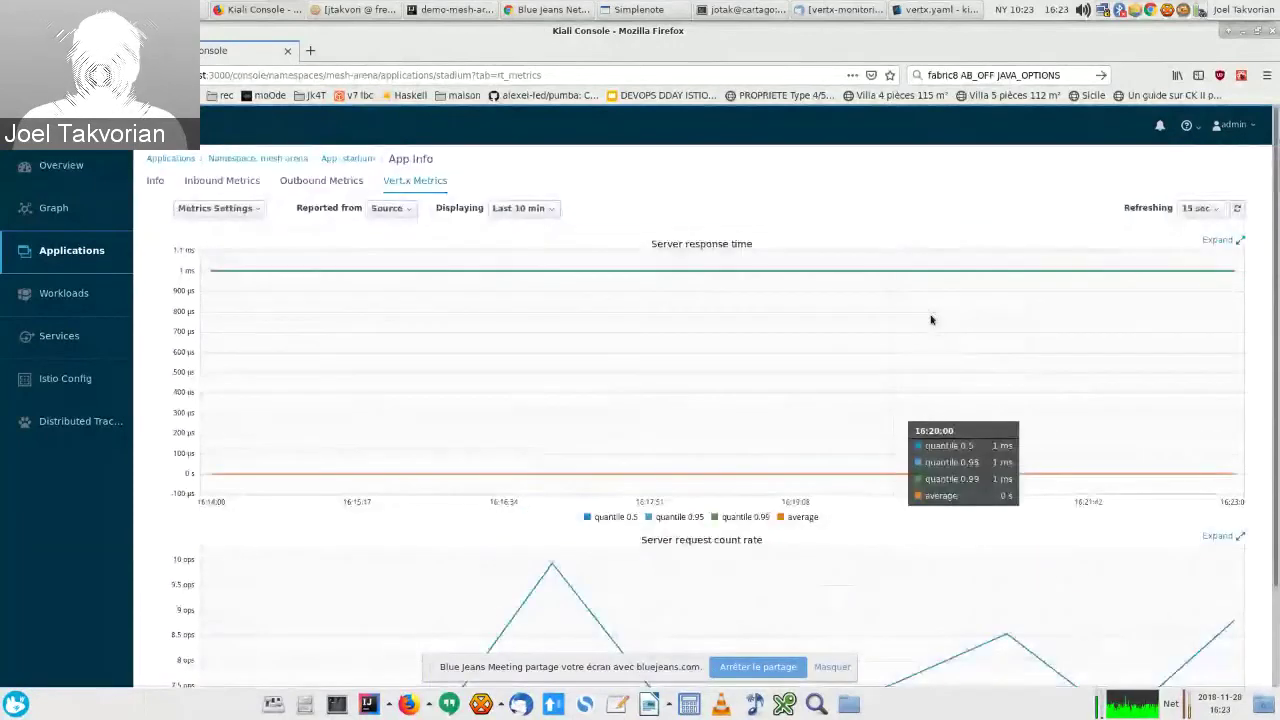
click(745, 9)
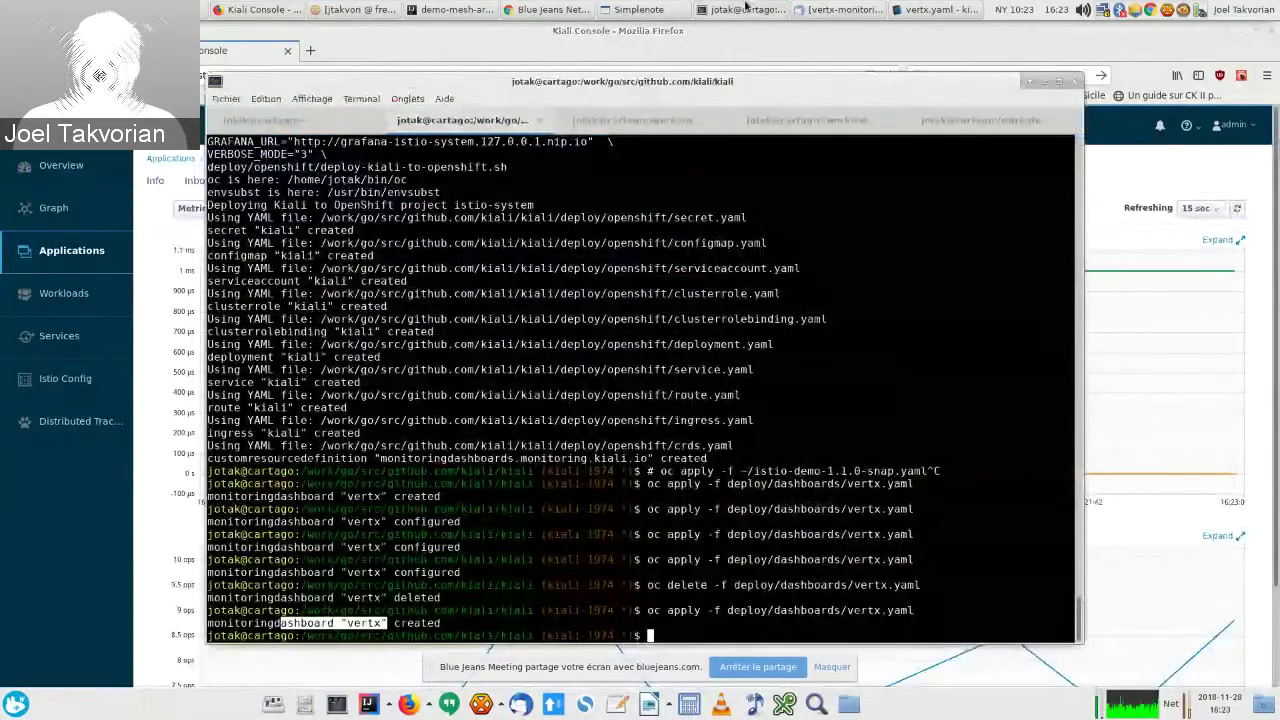
drag(893, 79, 886, 52)
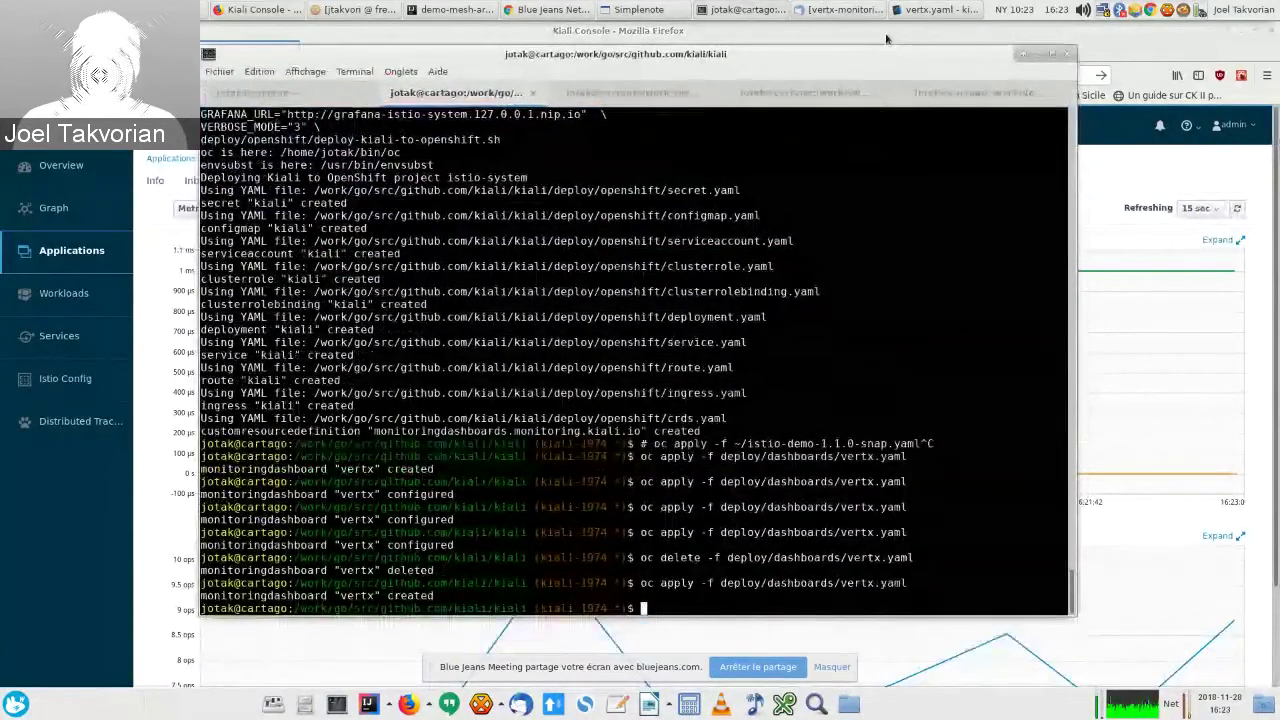
Step: Uncomment the Client response time chart in vertx.yaml with Ctrl+/, save, and return to Kiali
click(935, 9)
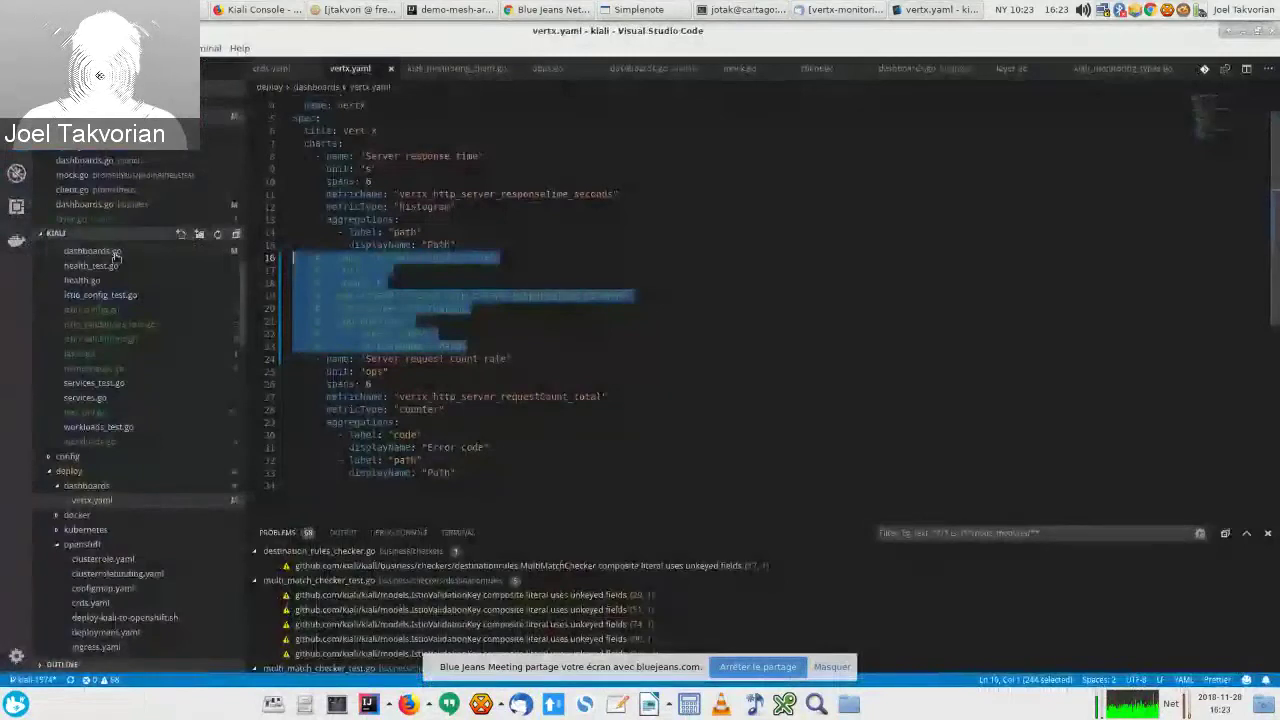
key(ctrl+slash)
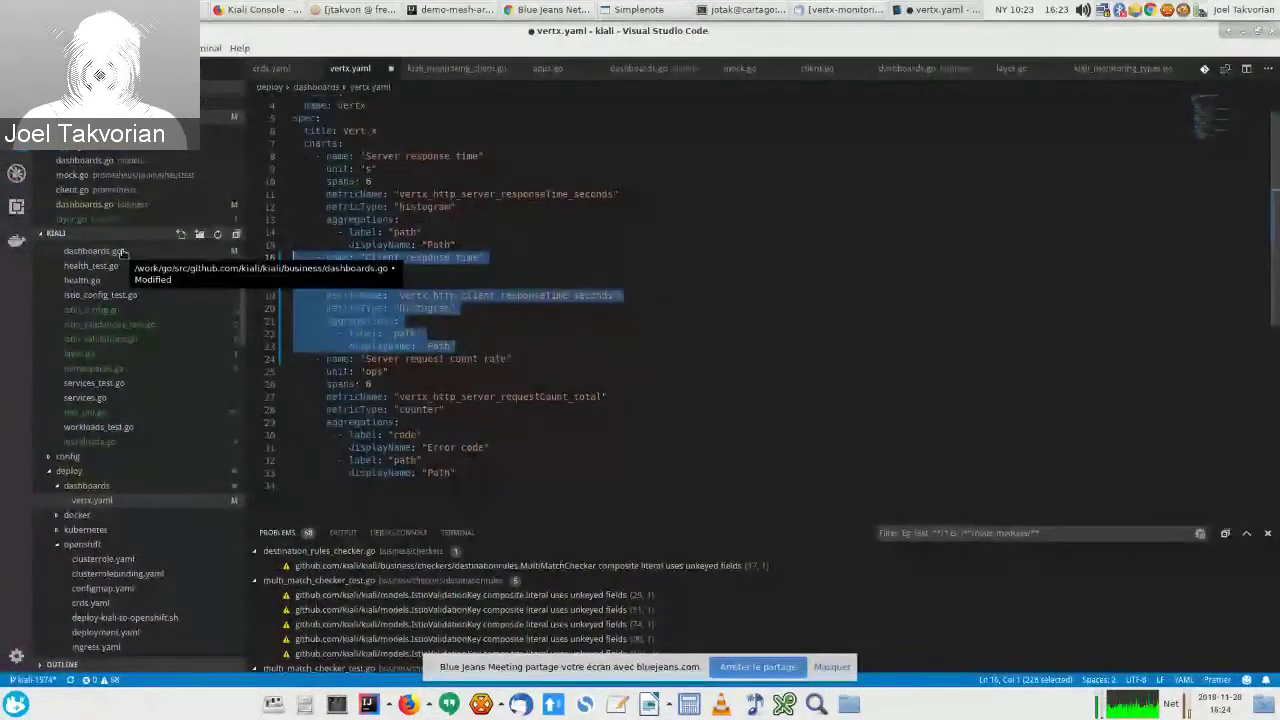
click(462, 326)
key(ctrl+s)
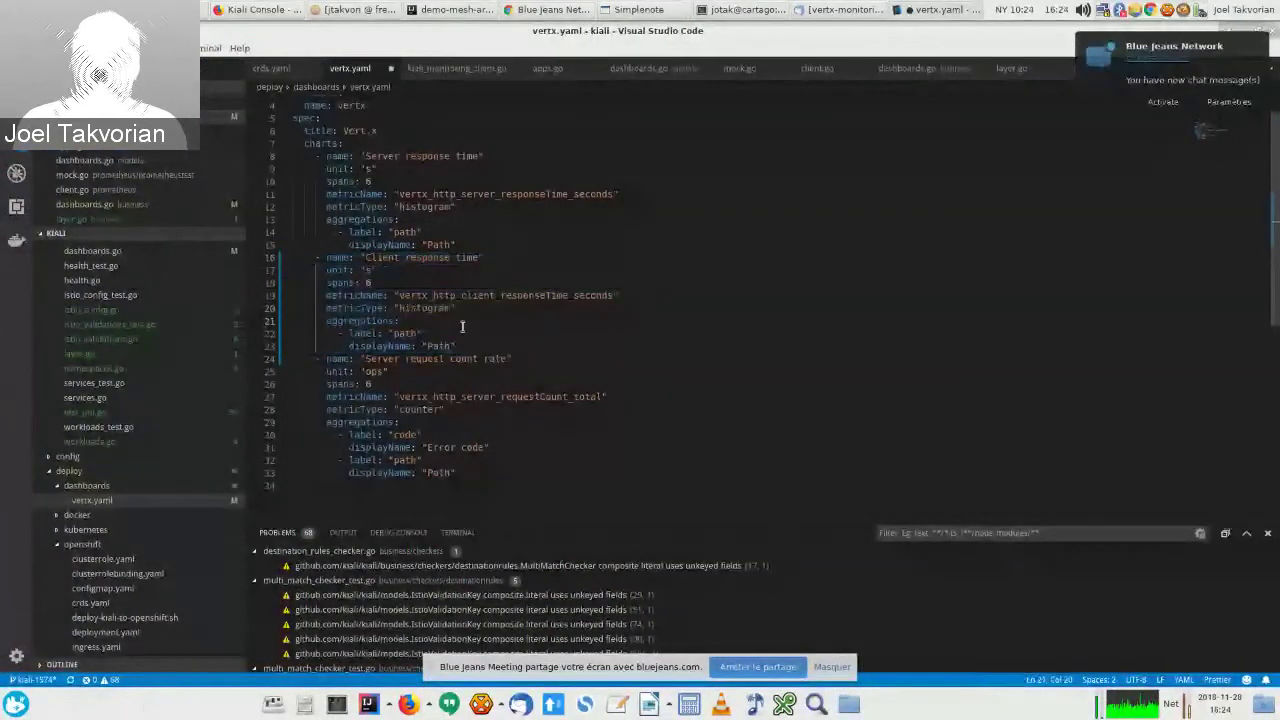
key(alt+Tab)
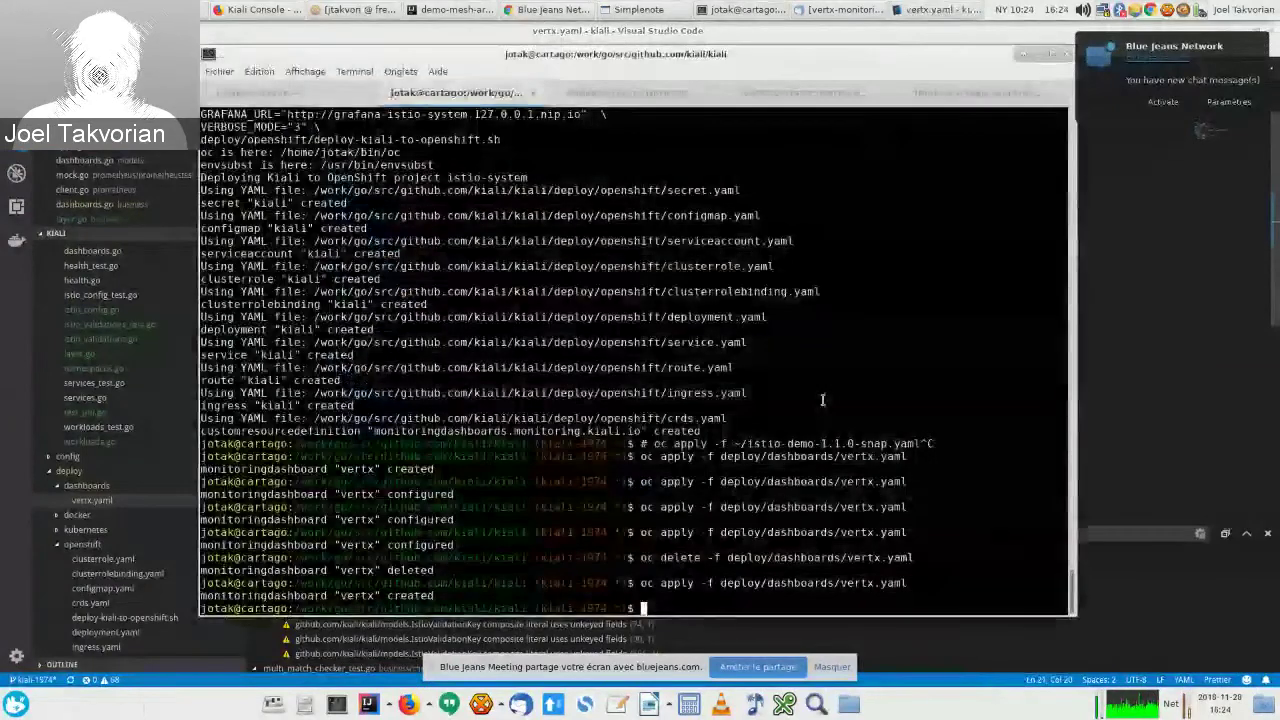
click(243, 8)
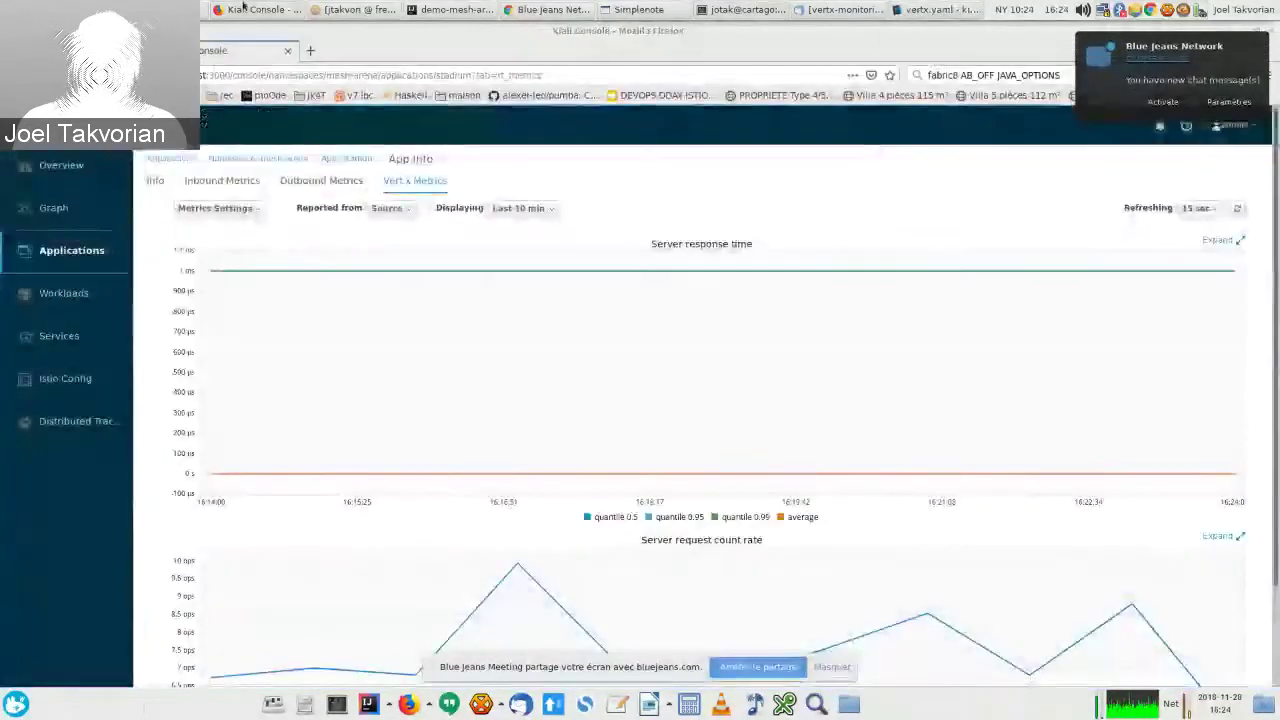
Step: Refresh stadium's Vert.x Metrics to reveal the Client response time chart, then raise the BlueJeans meeting
click(1238, 209)
scroll(698, 362, down, 2)
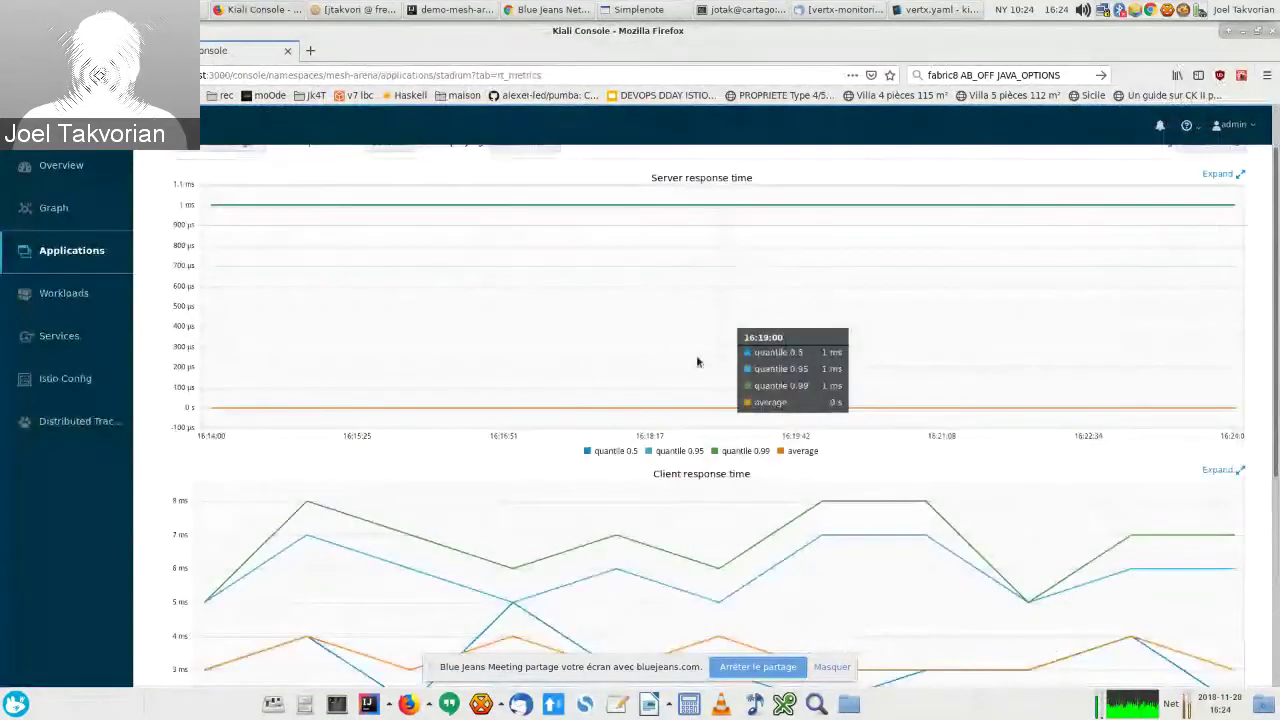
scroll(698, 362, down, 5)
scroll(686, 458, up, 2)
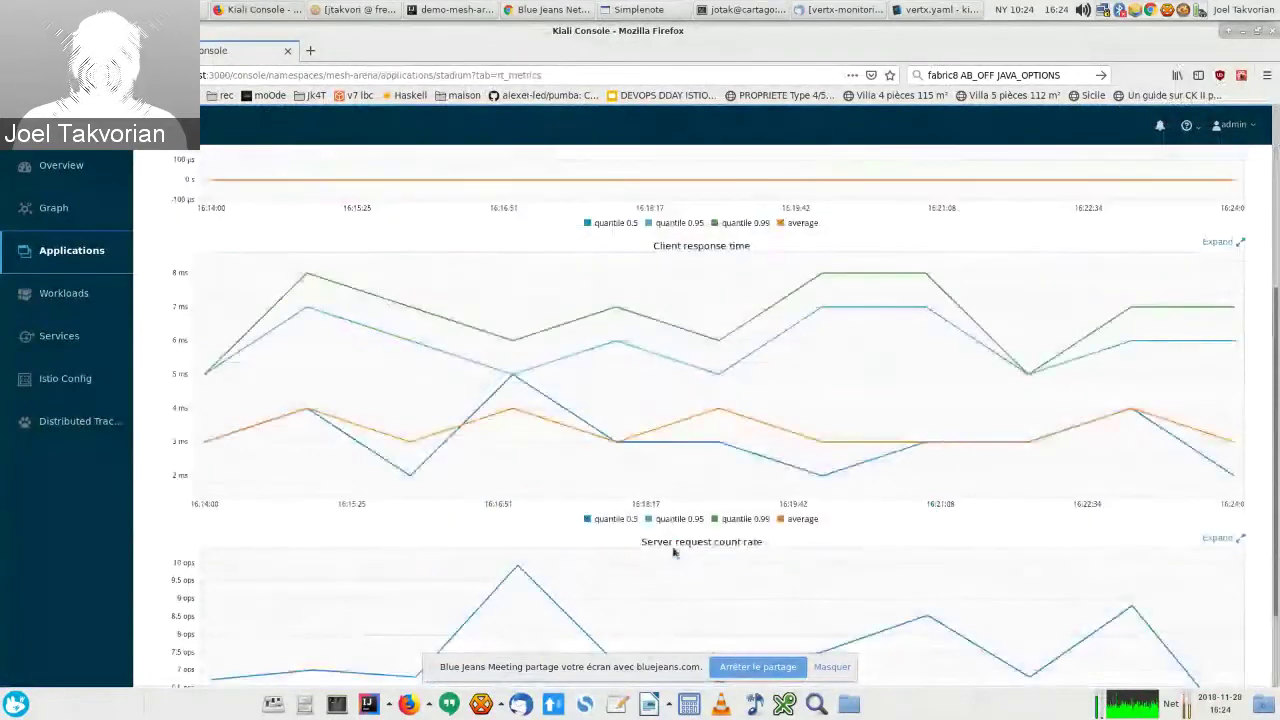
scroll(672, 545, up, 3)
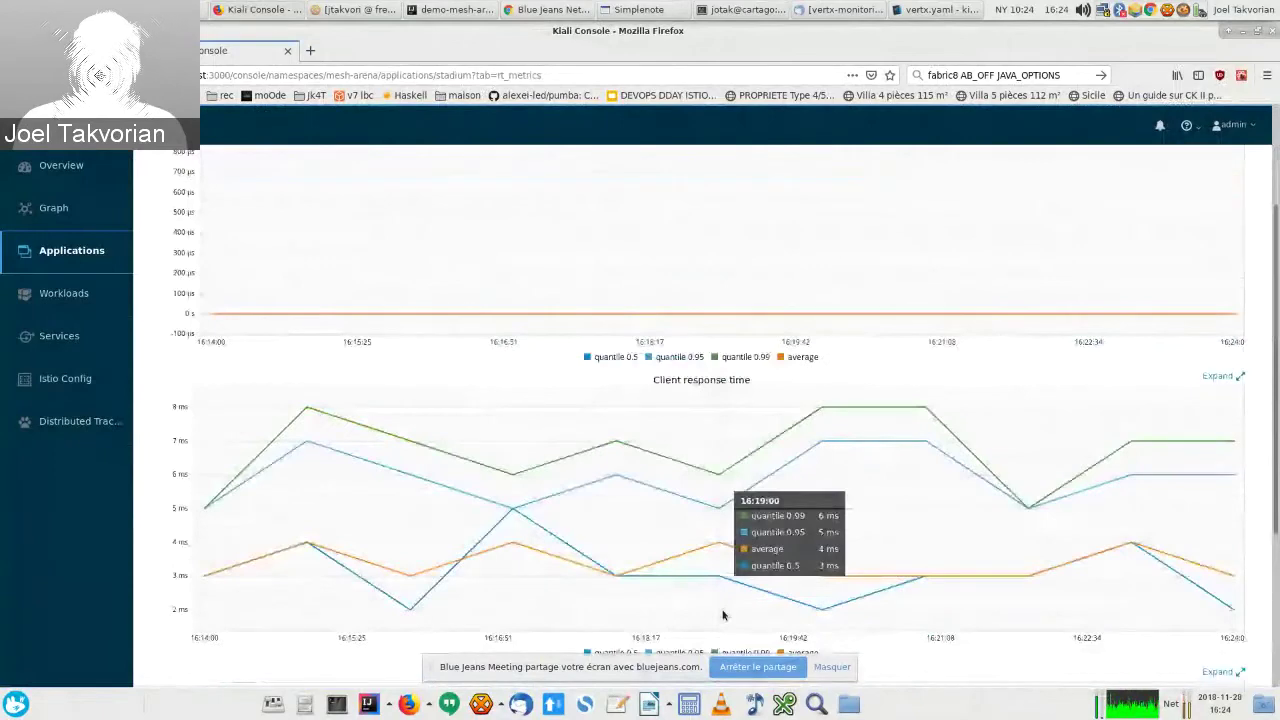
scroll(723, 615, up, 1)
scroll(701, 403, up, 3)
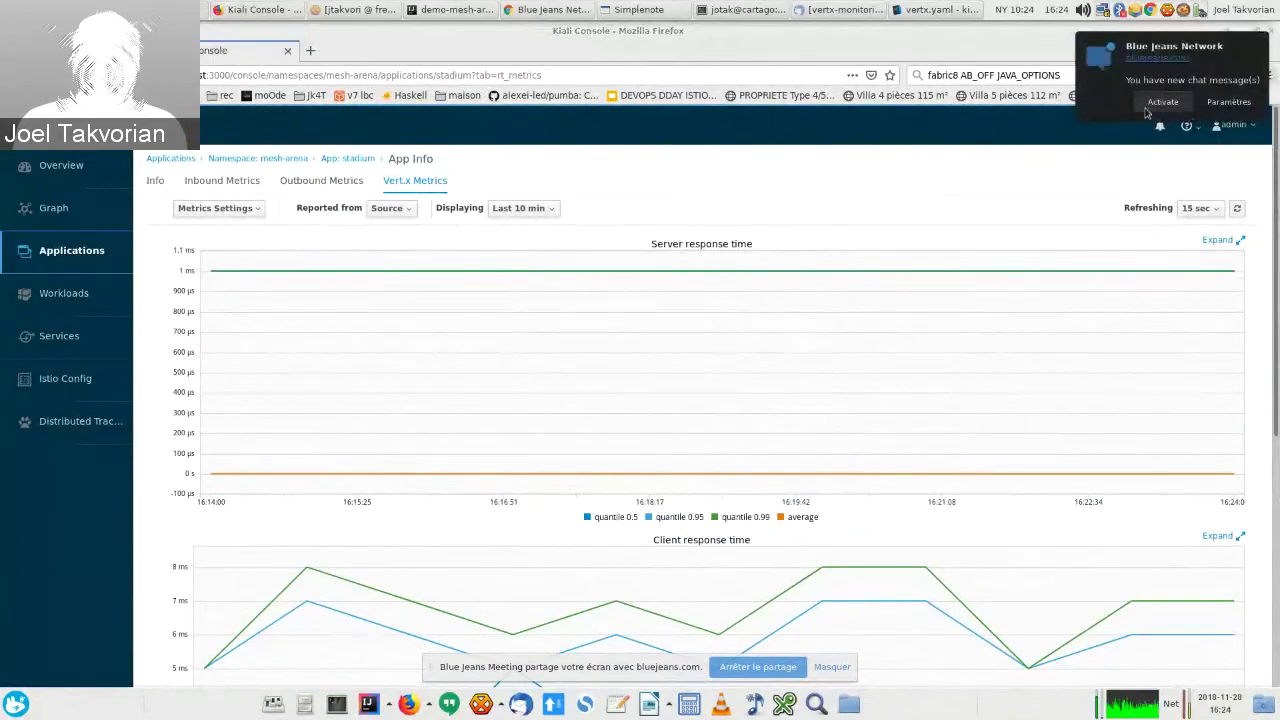
click(1147, 108)
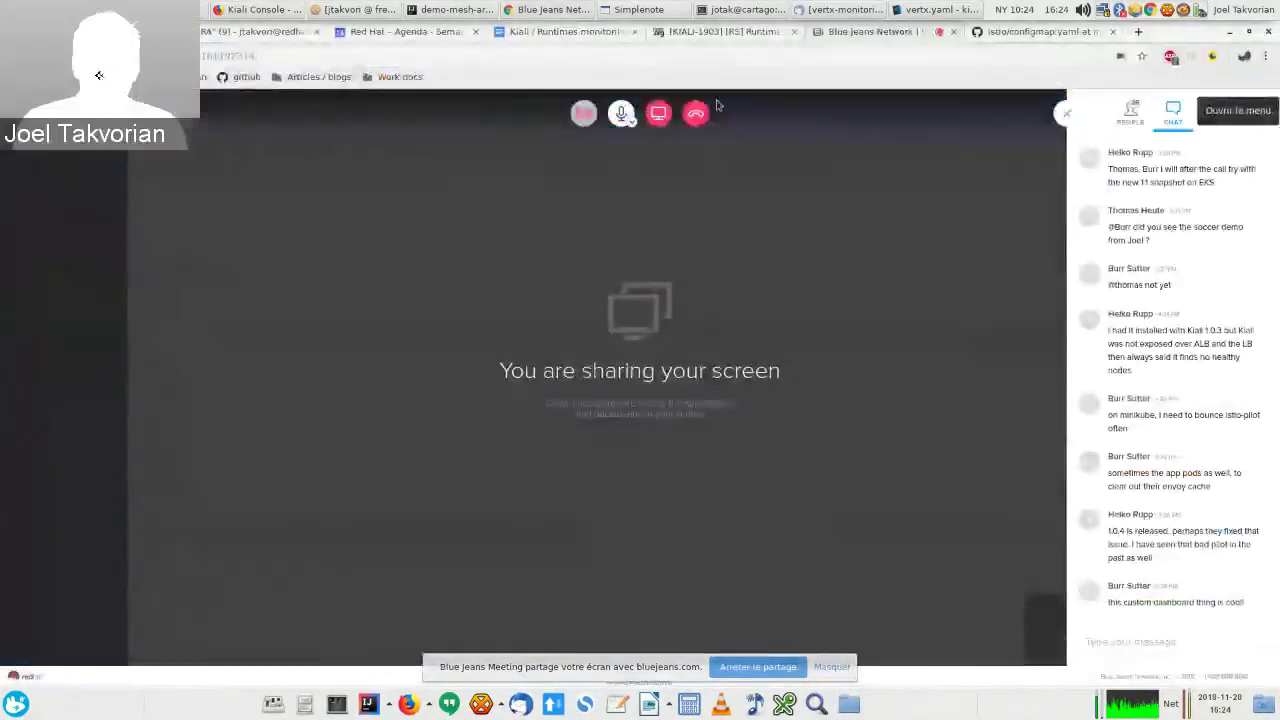
Step: Use Stop sharing in the BlueJeans meeting toolbar to end the screen share
click(659, 116)
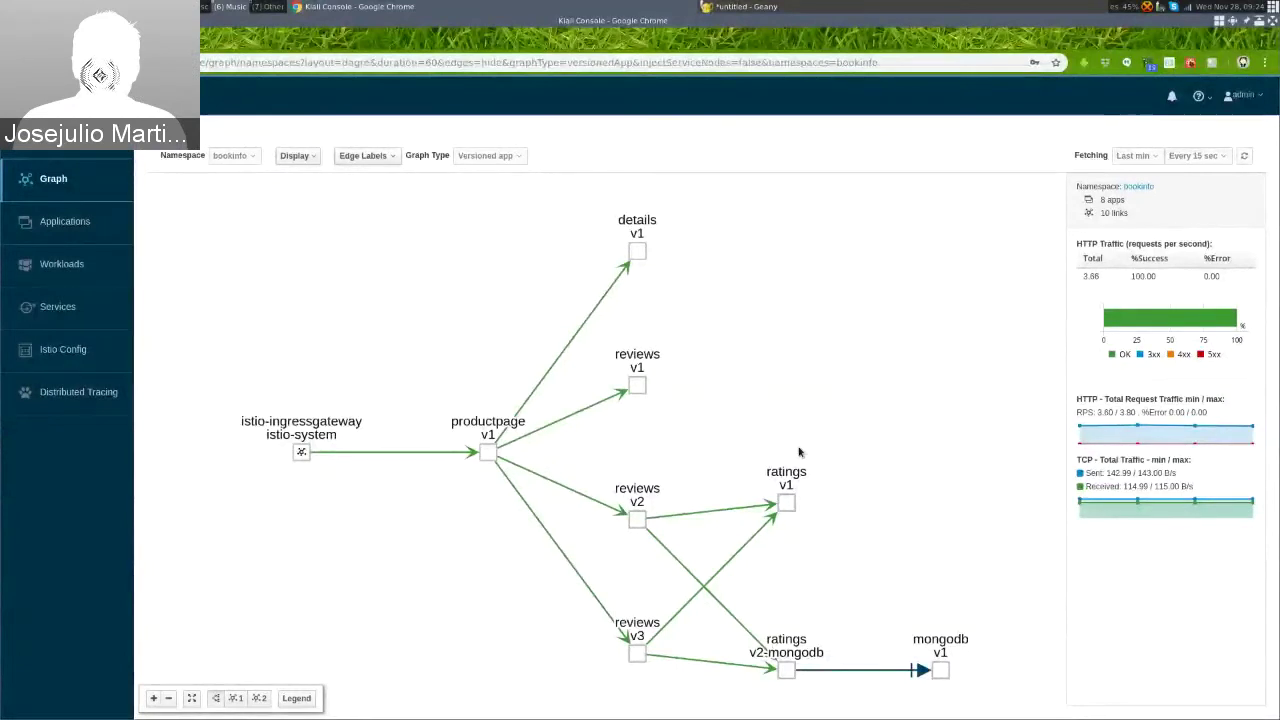
Step: Check Traffic Animation in the bookinfo graph's Display dropdown
click(292, 157)
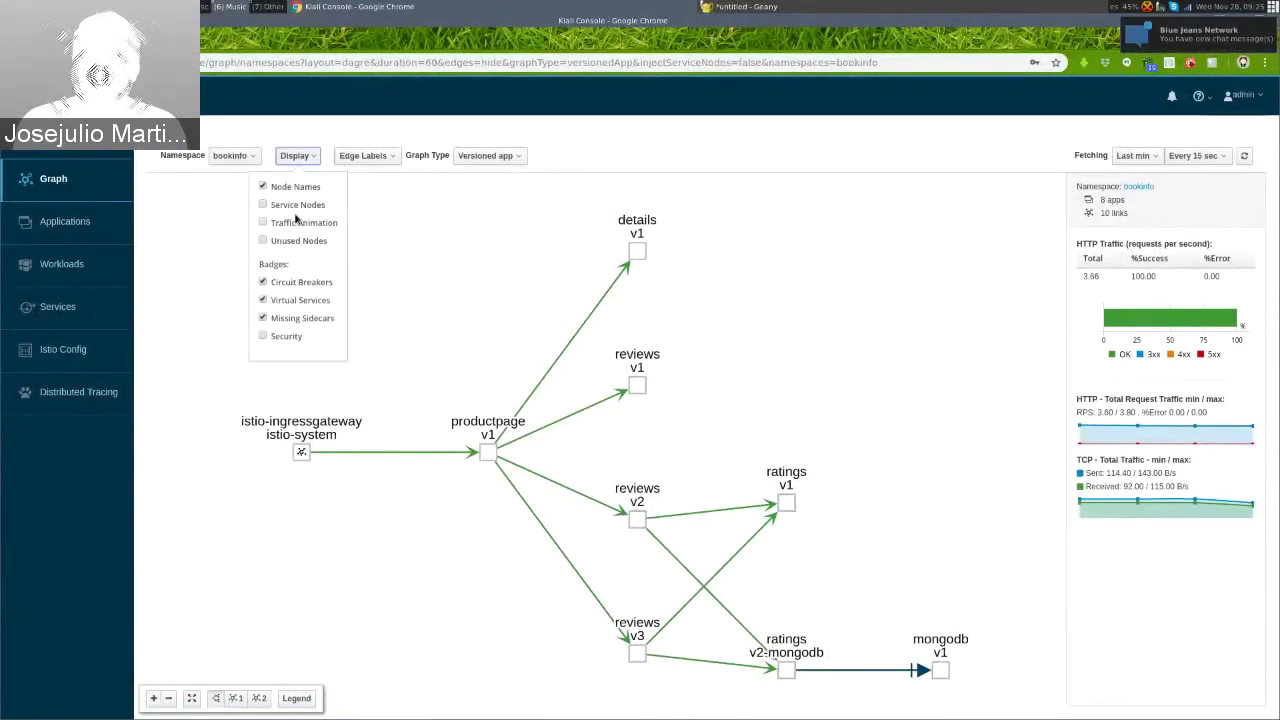
click(296, 221)
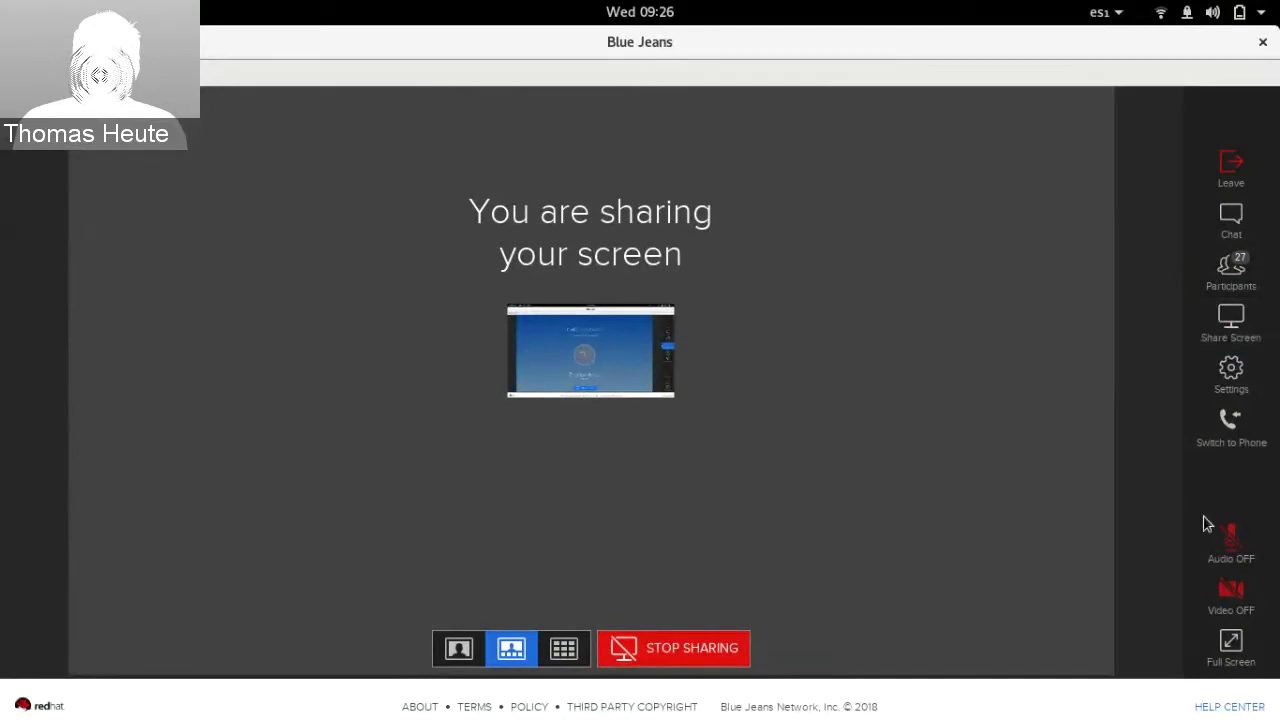
Step: Unmute the BlueJeans microphone via Audio OFF, then switch to Chrome's Jenkins dashboard
click(1231, 540)
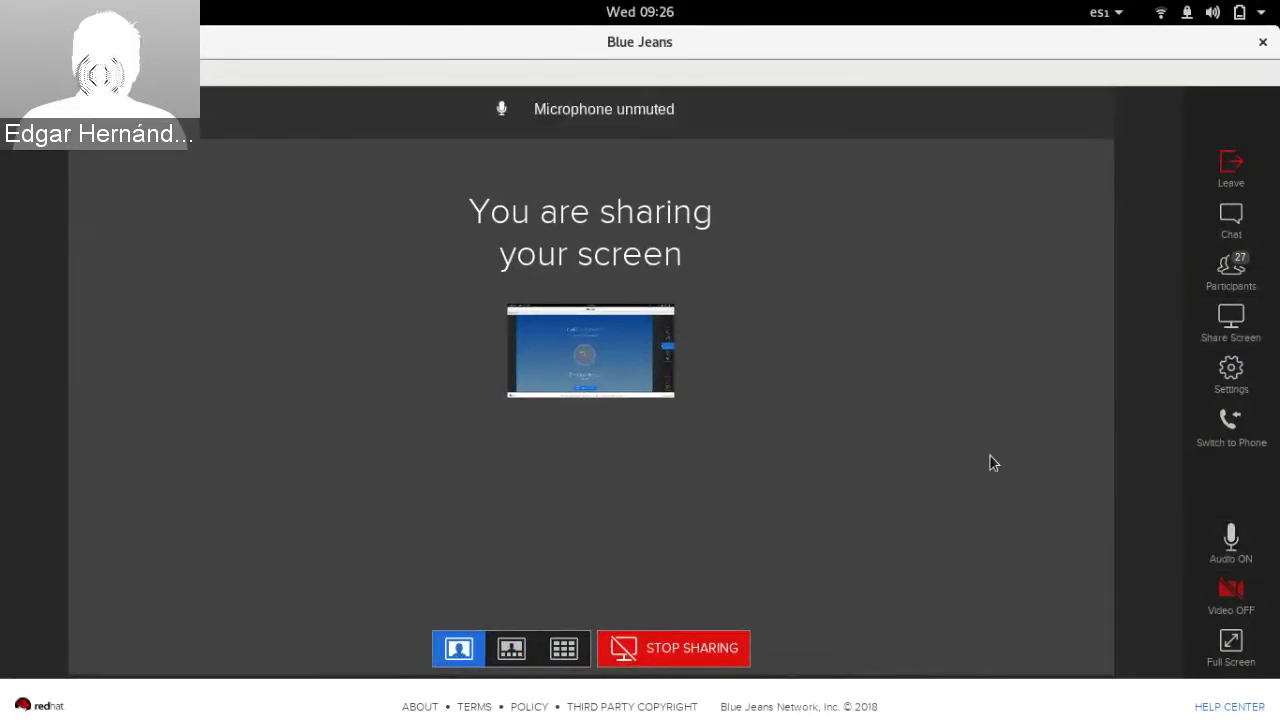
key(alt+Tab)
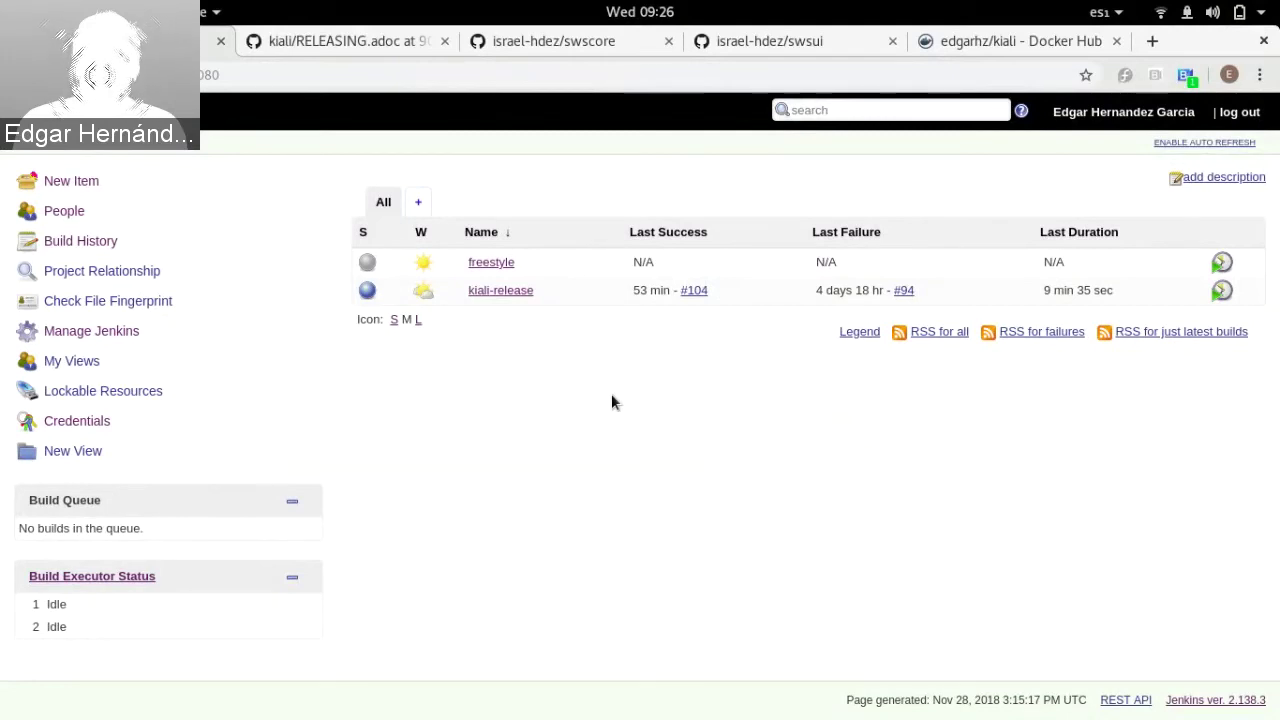
Step: Read the Jenkins Pipeline steps in RELEASING.adoc, pointing out the checkout step, then go to Jenkins
click(320, 45)
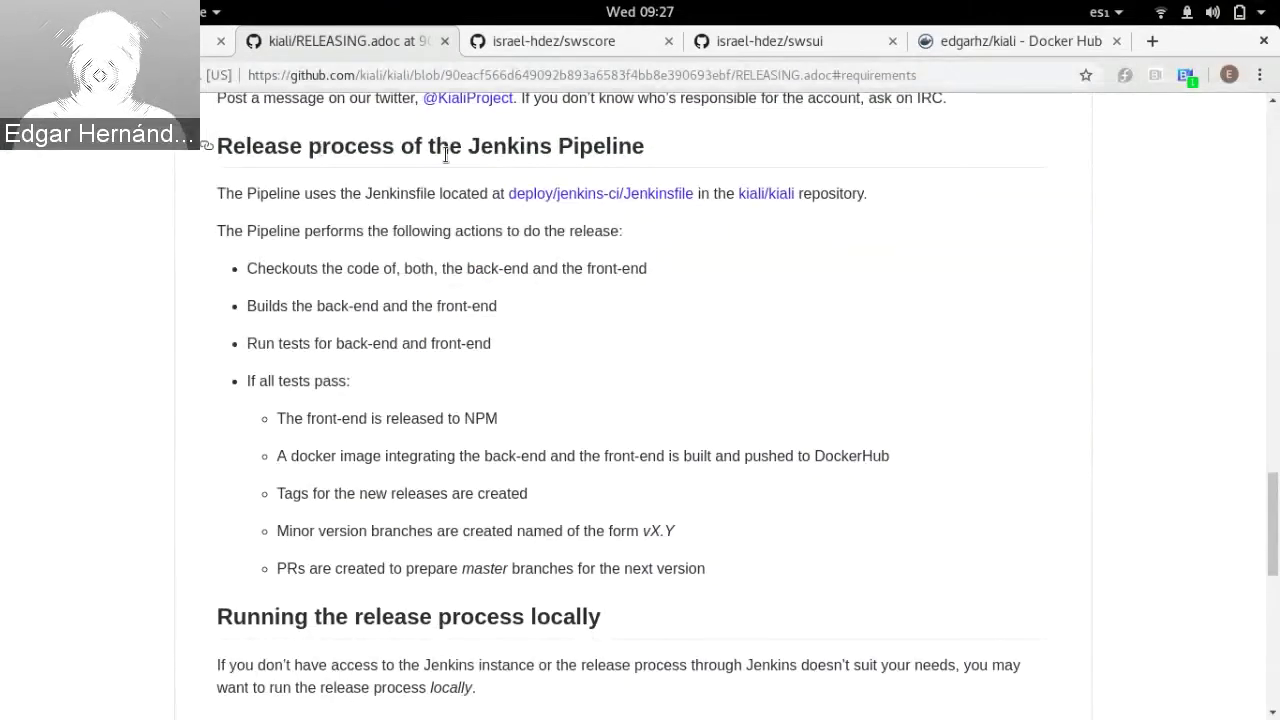
click(750, 76)
double_click(752, 76)
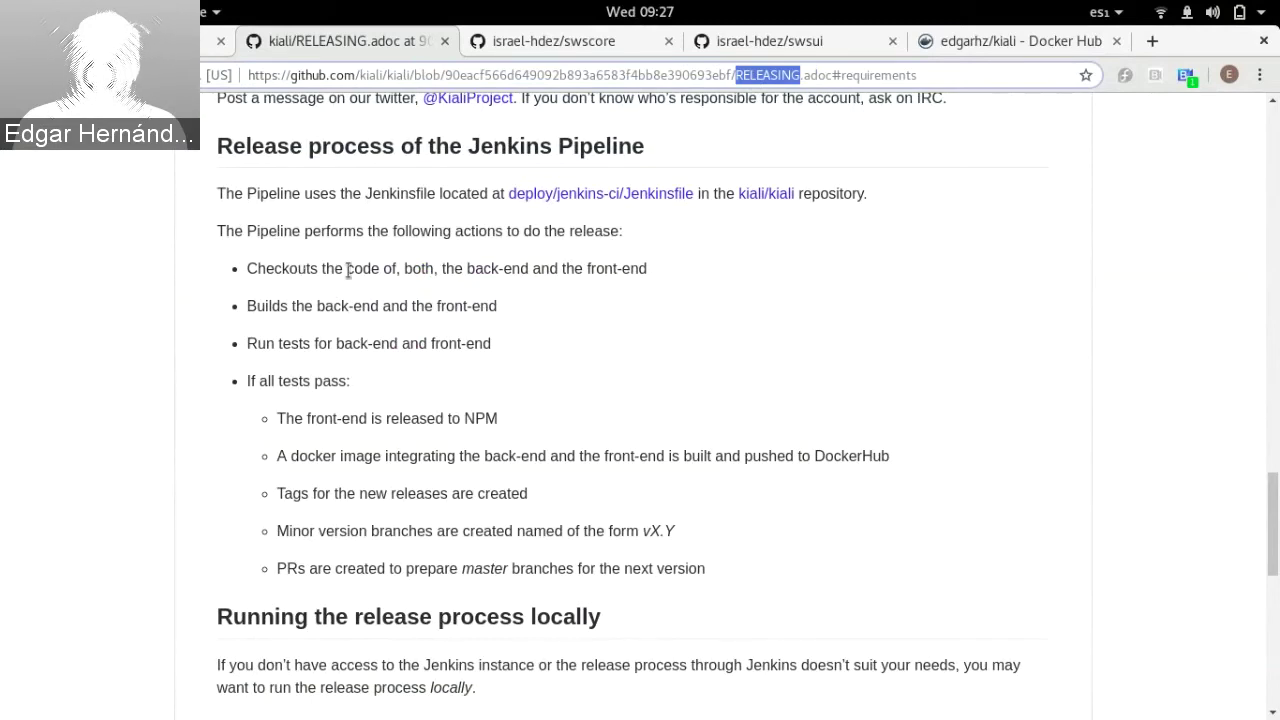
drag(309, 268, 403, 287)
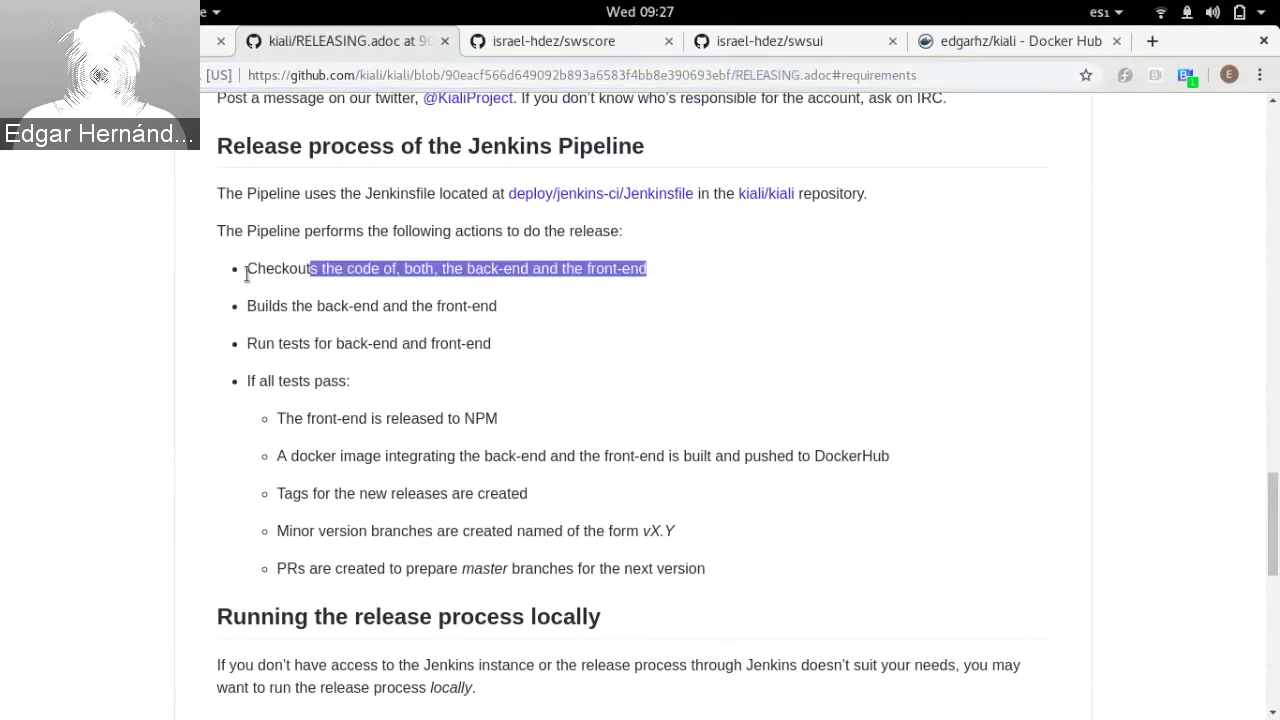
drag(246, 270, 257, 290)
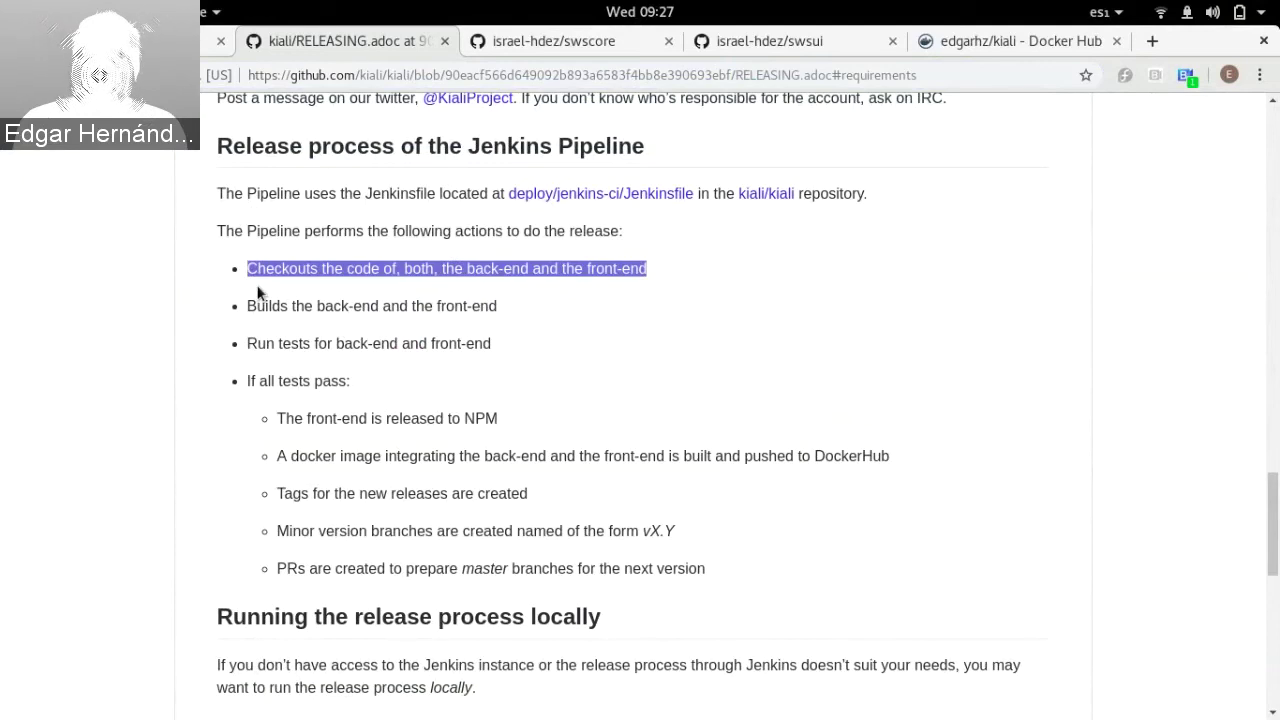
click(289, 313)
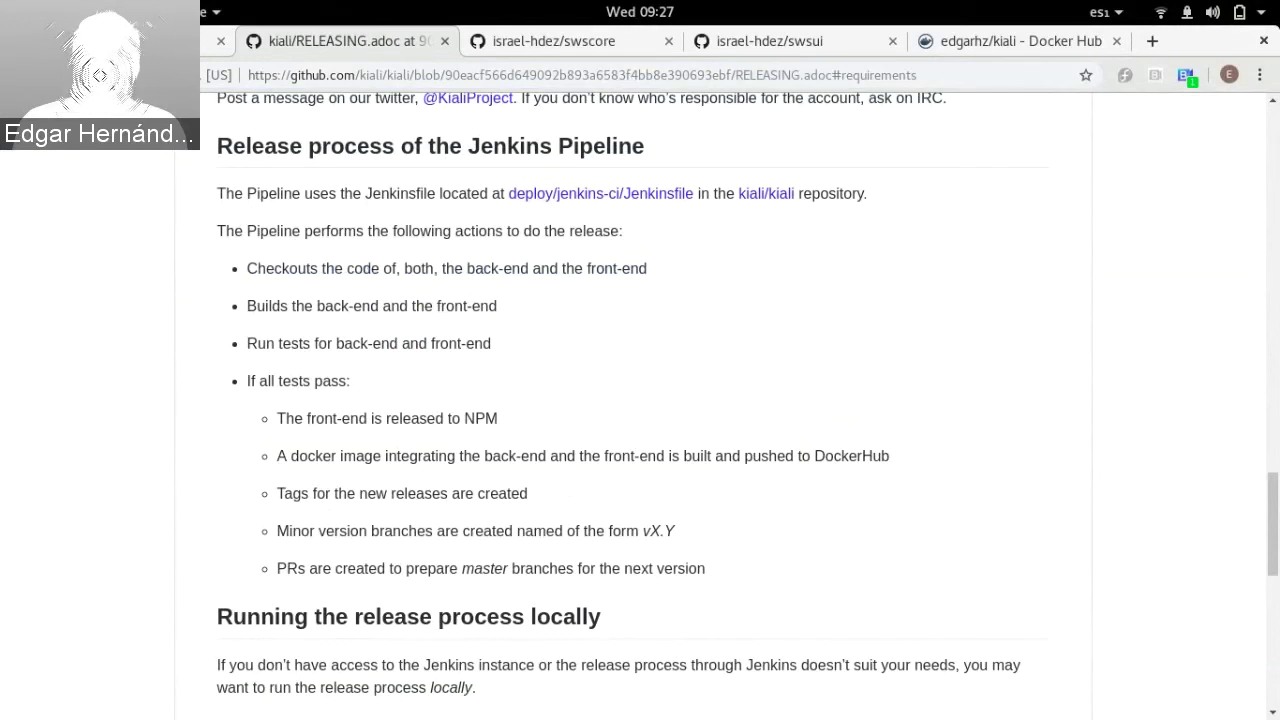
click(130, 42)
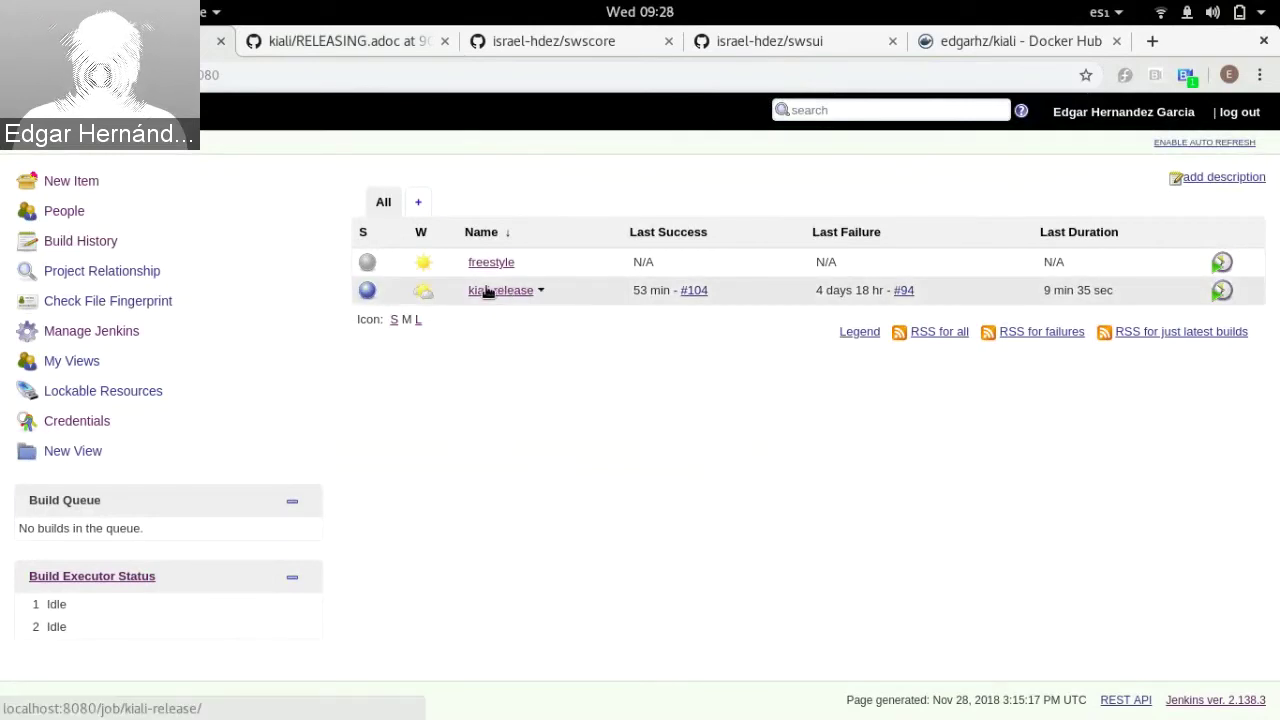
Step: Open the kiali-release job and scroll its Stage View, where builds #104 and #97 pass every stage
click(237, 67)
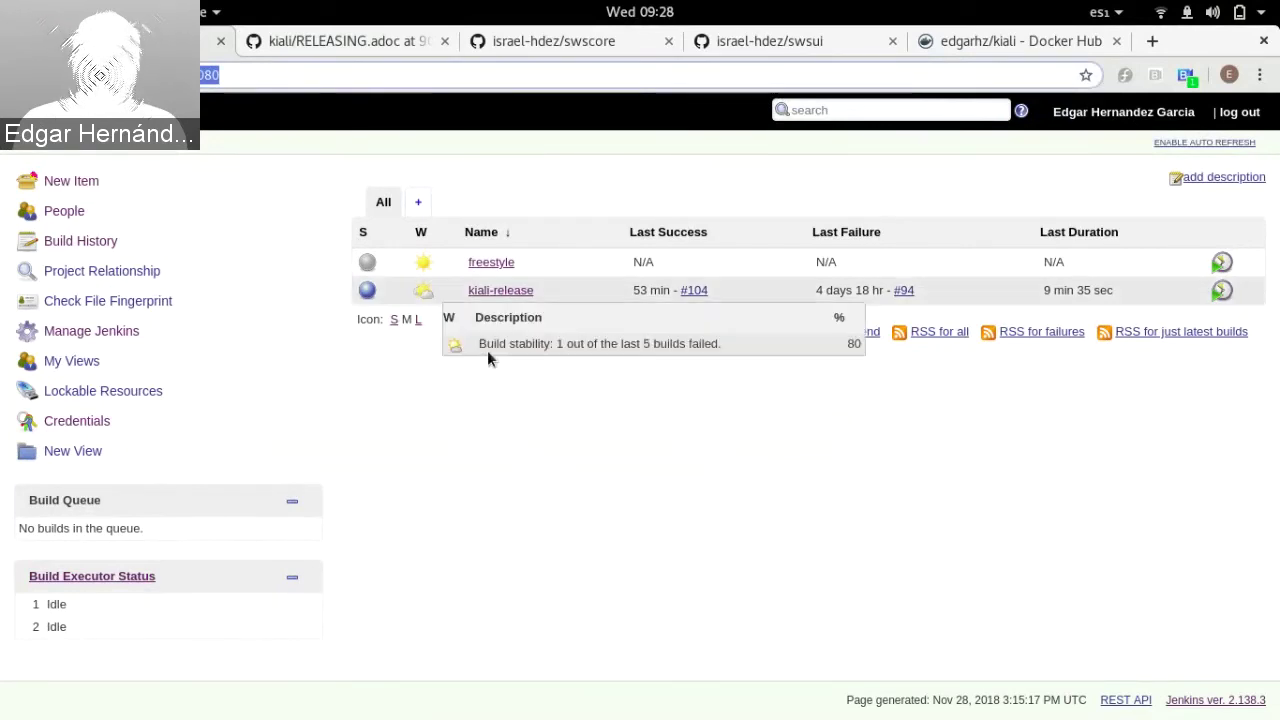
click(512, 454)
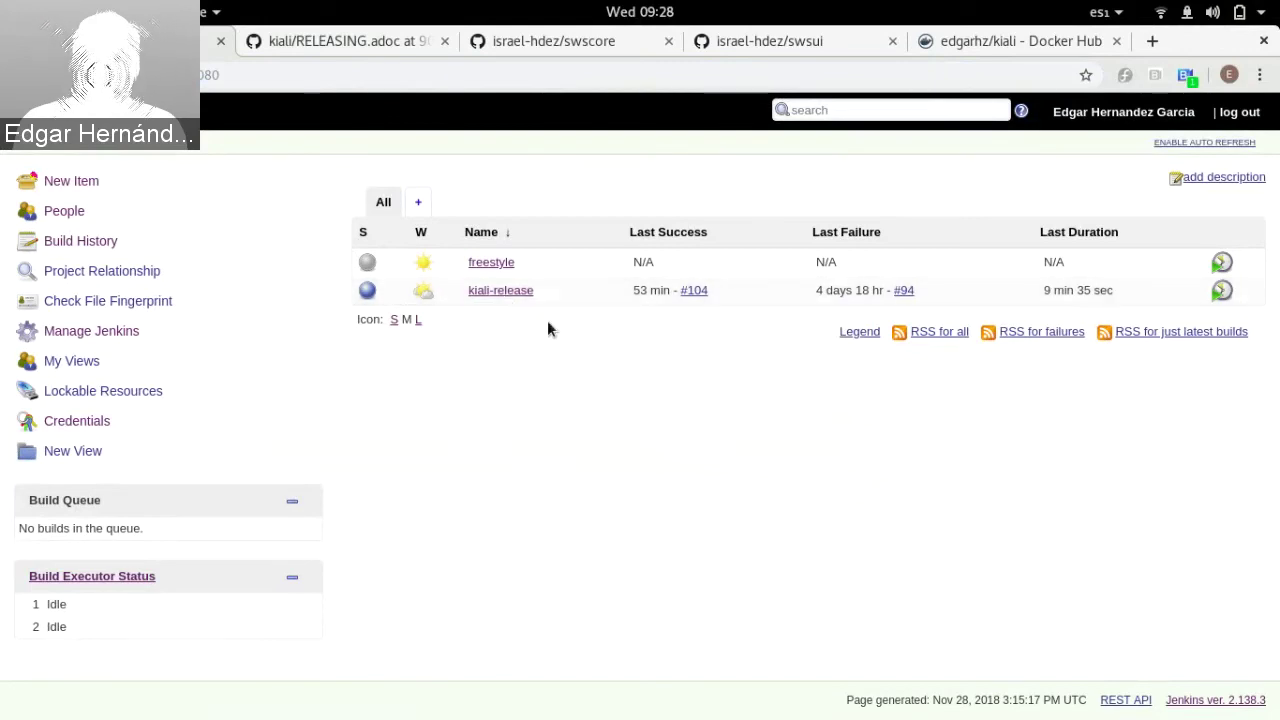
click(505, 292)
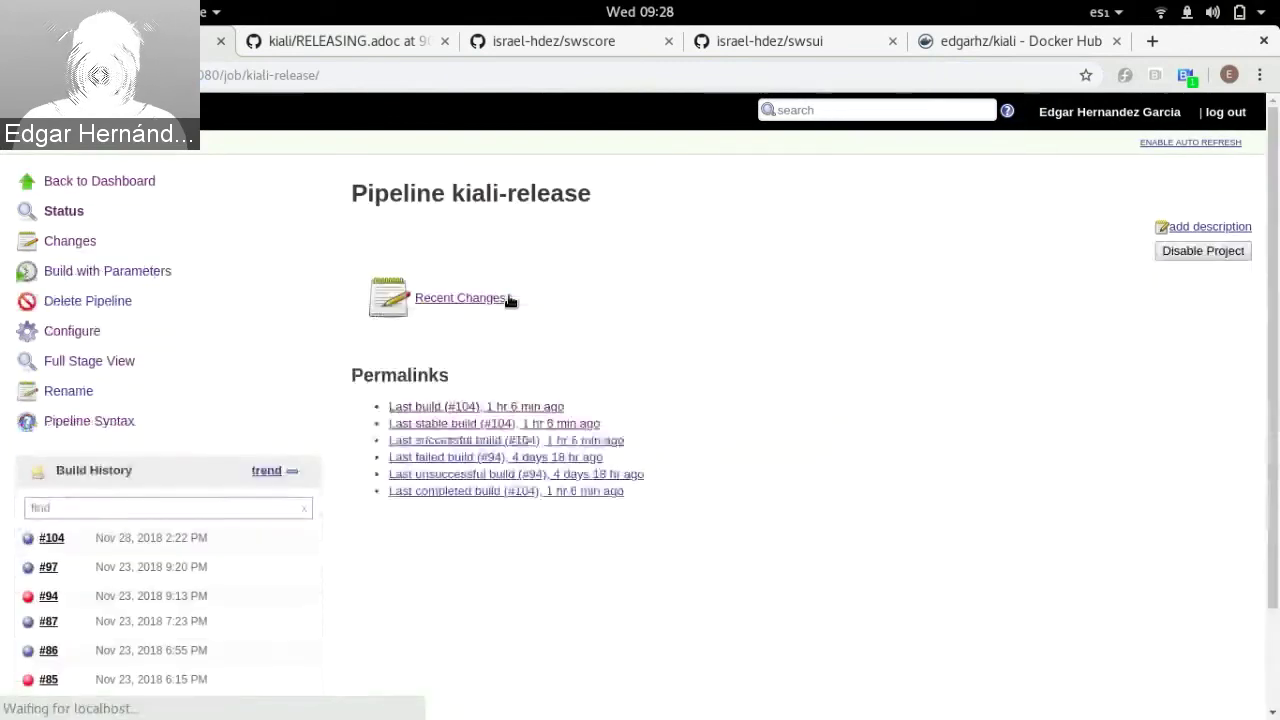
scroll(459, 514, down, 3)
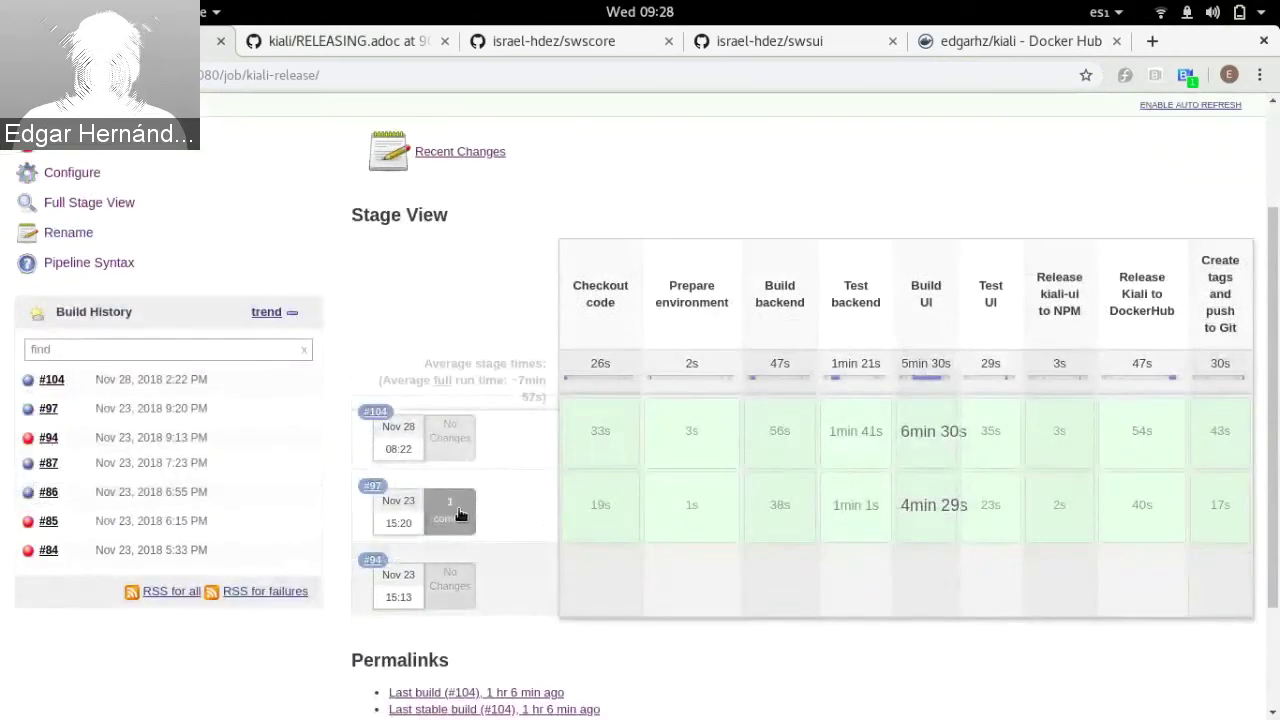
scroll(461, 506, up, 3)
scroll(461, 506, down, 1)
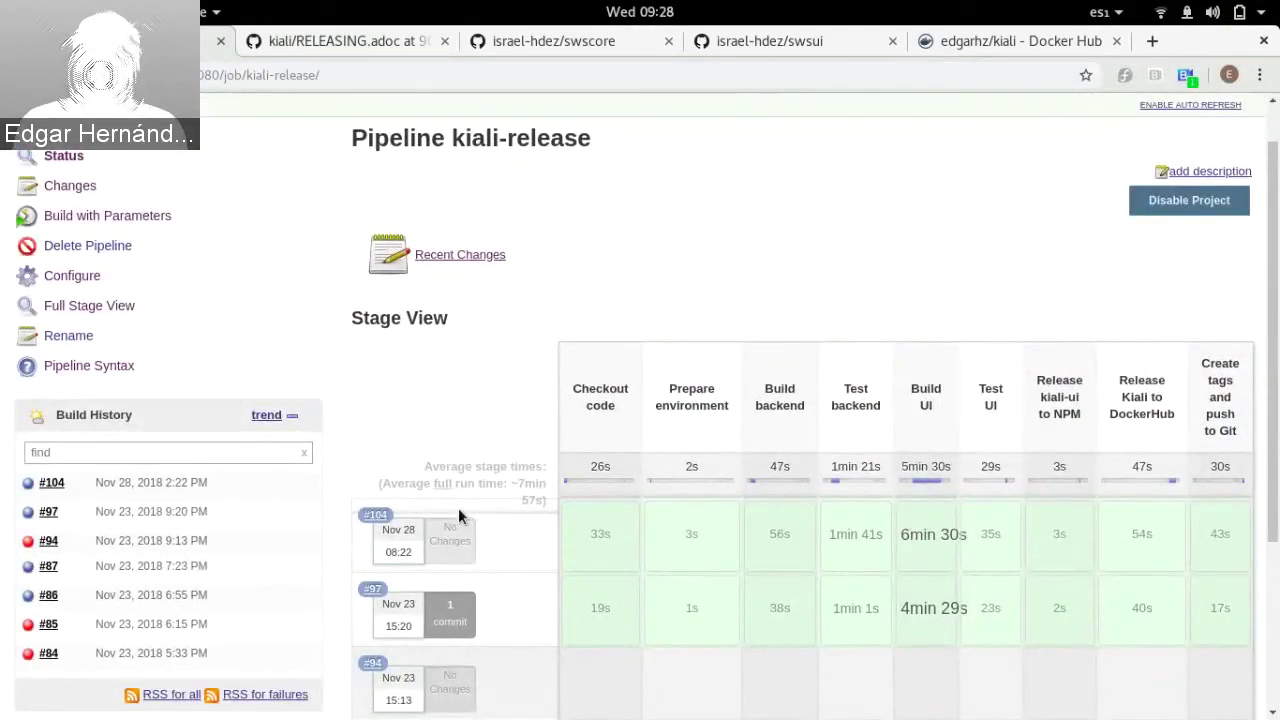
scroll(462, 394, down, 1)
scroll(462, 394, up, 2)
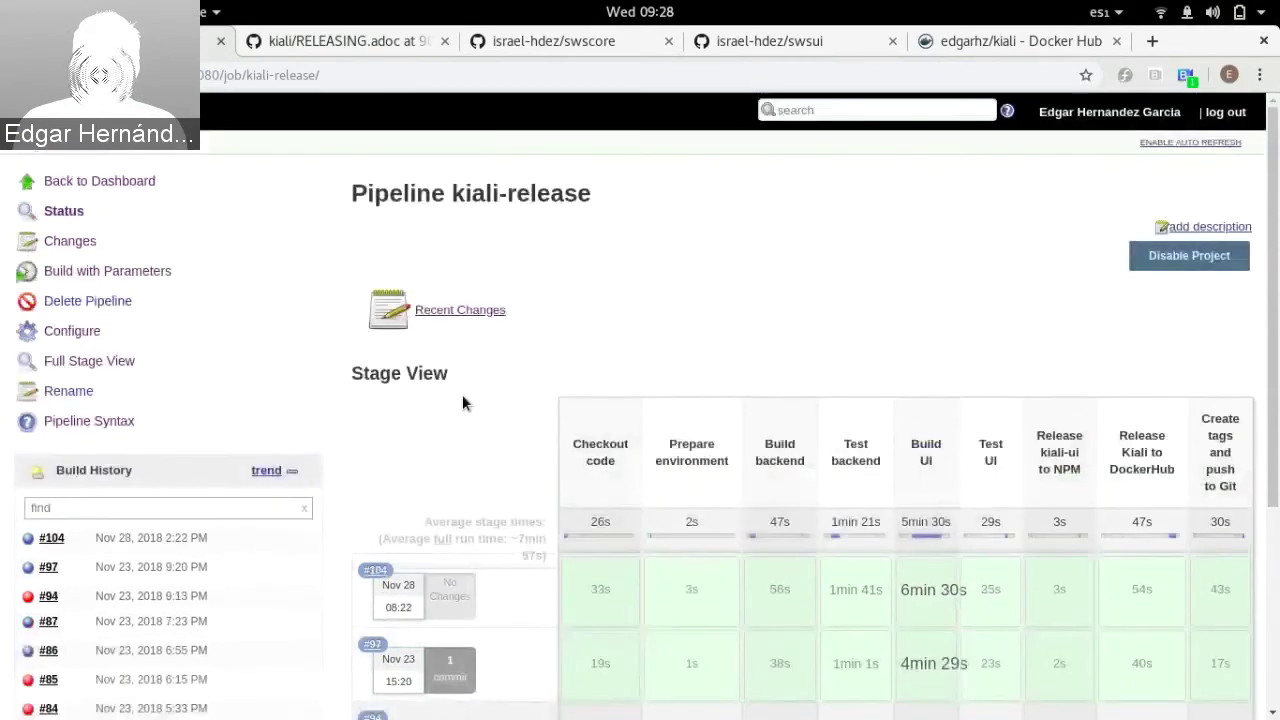
scroll(462, 394, down, 1)
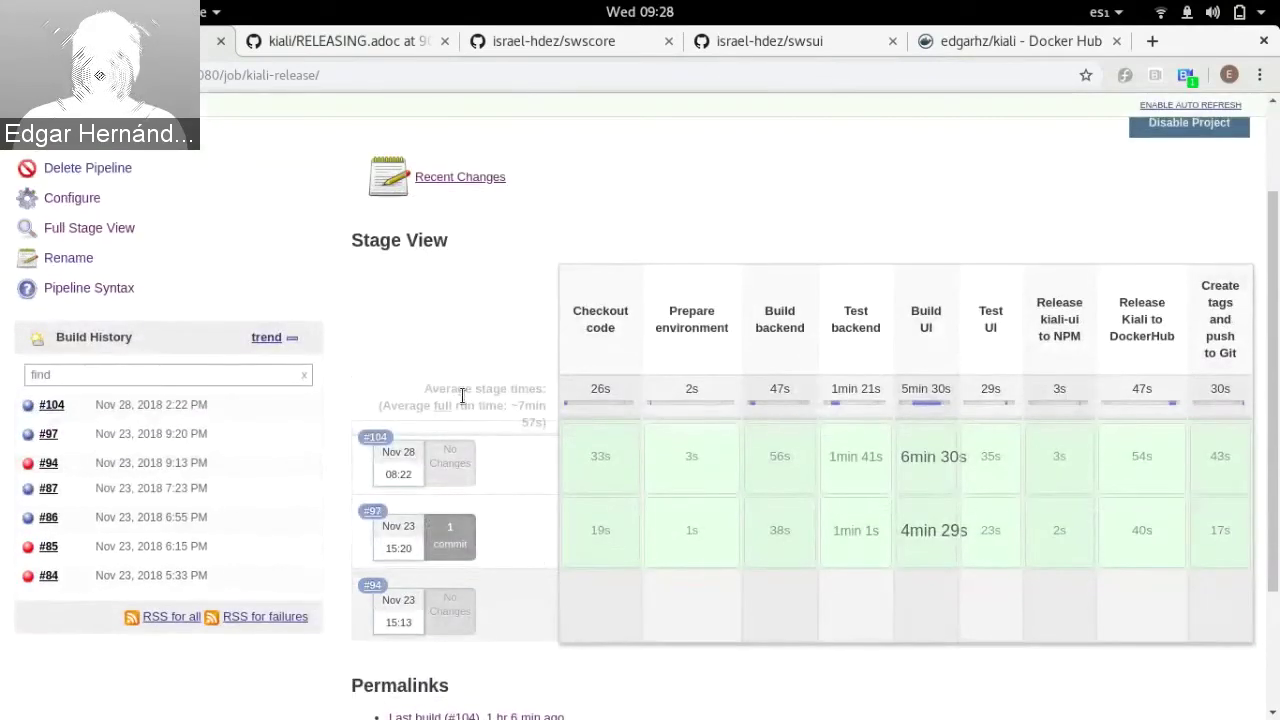
scroll(462, 396, up, 1)
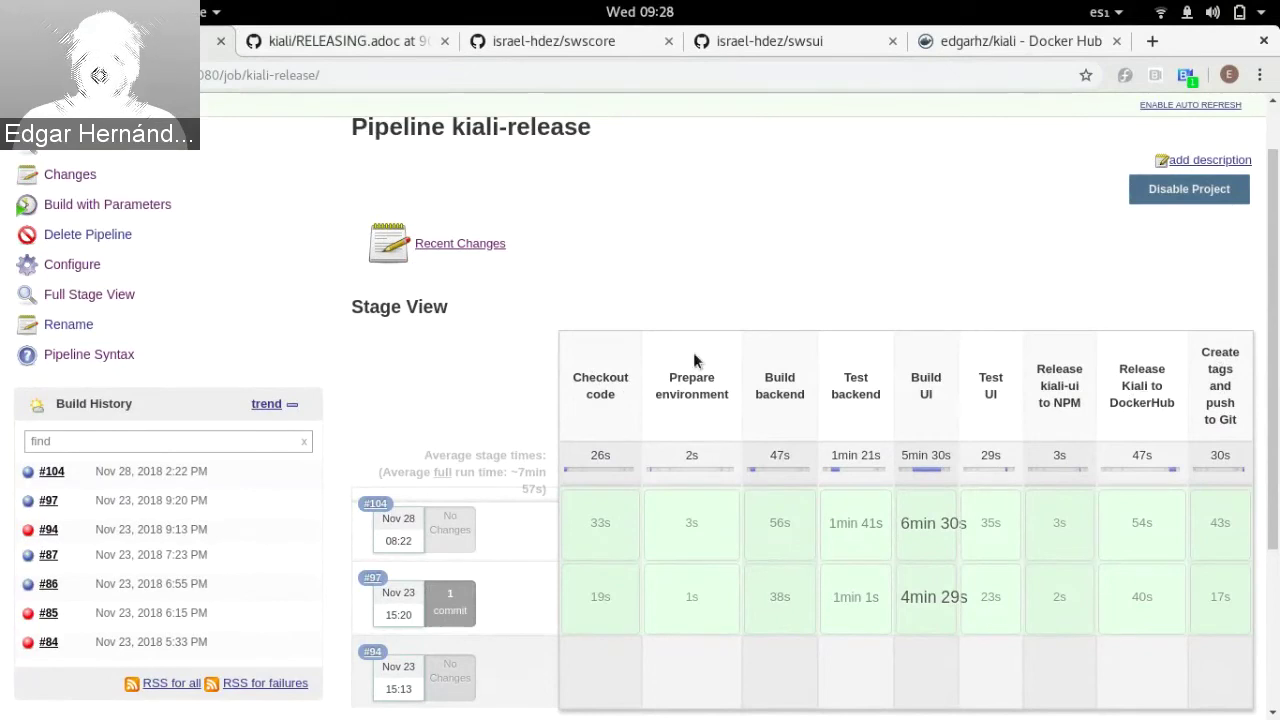
scroll(467, 370, up, 1)
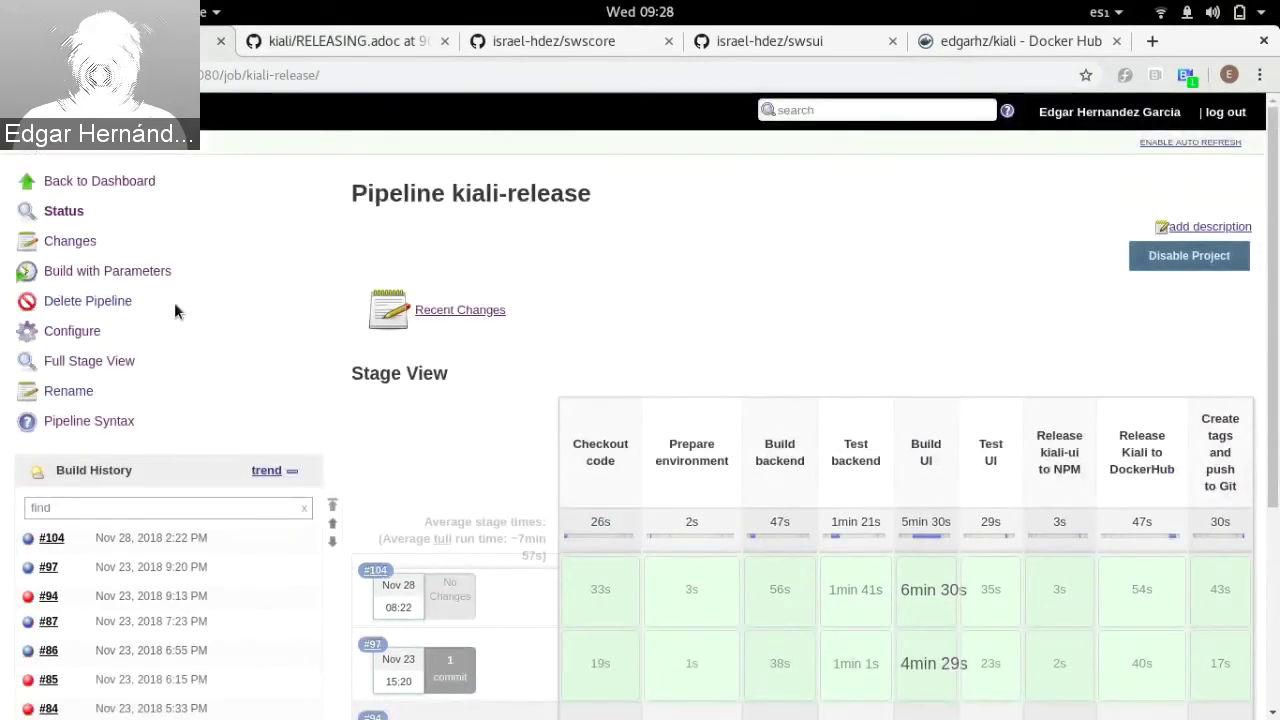
Step: Point out refs/heads/master in kiali-release's backend and UI branch parameters, then return to the dashboard
click(68, 280)
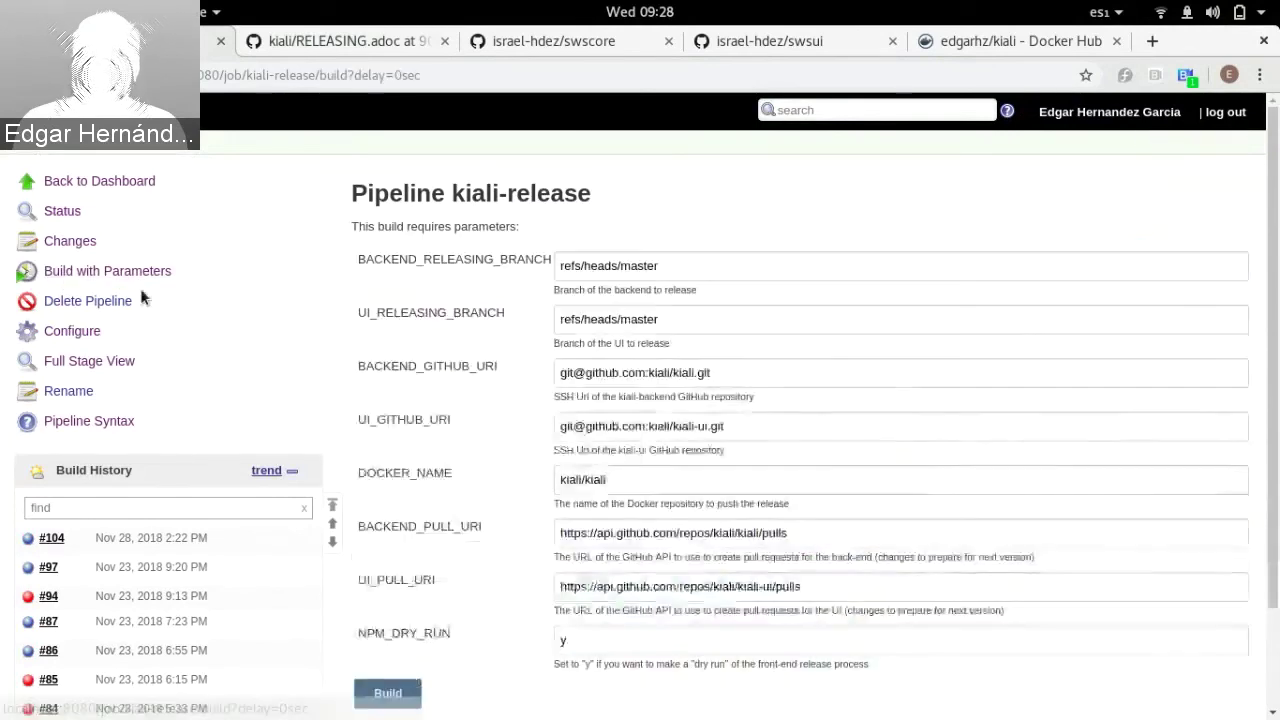
click(385, 697)
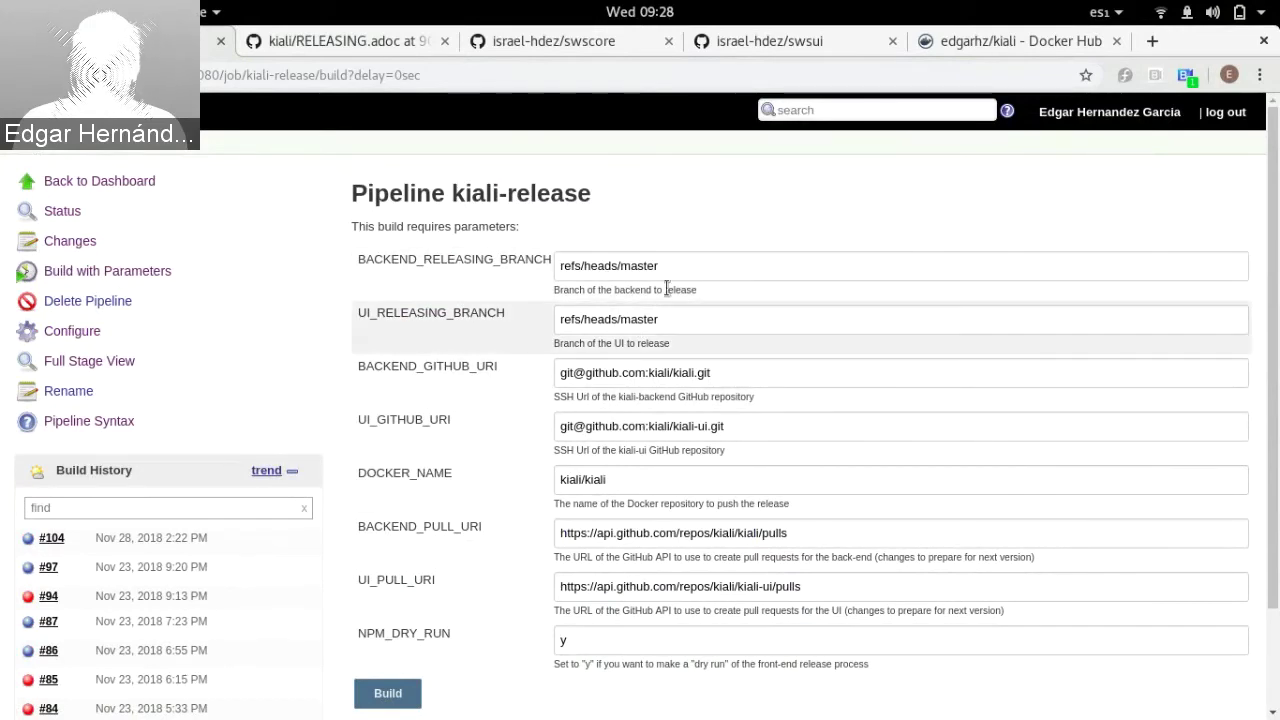
double_click(695, 276)
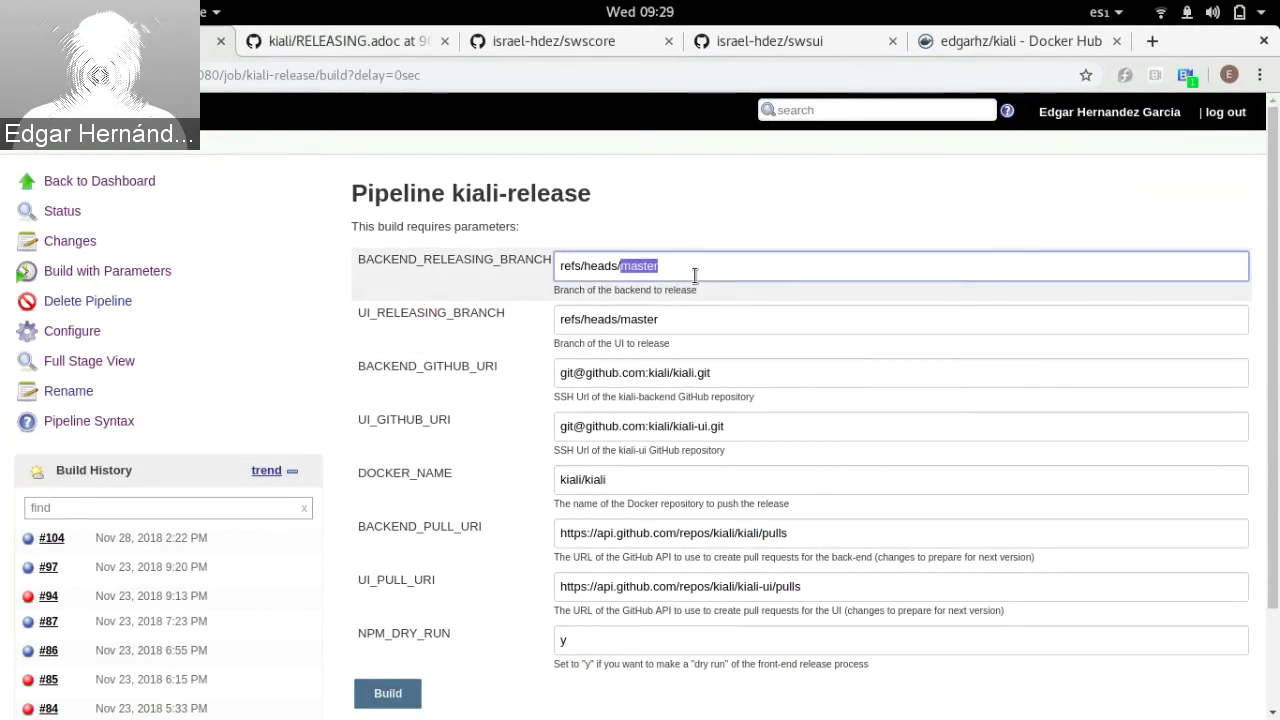
double_click(676, 325)
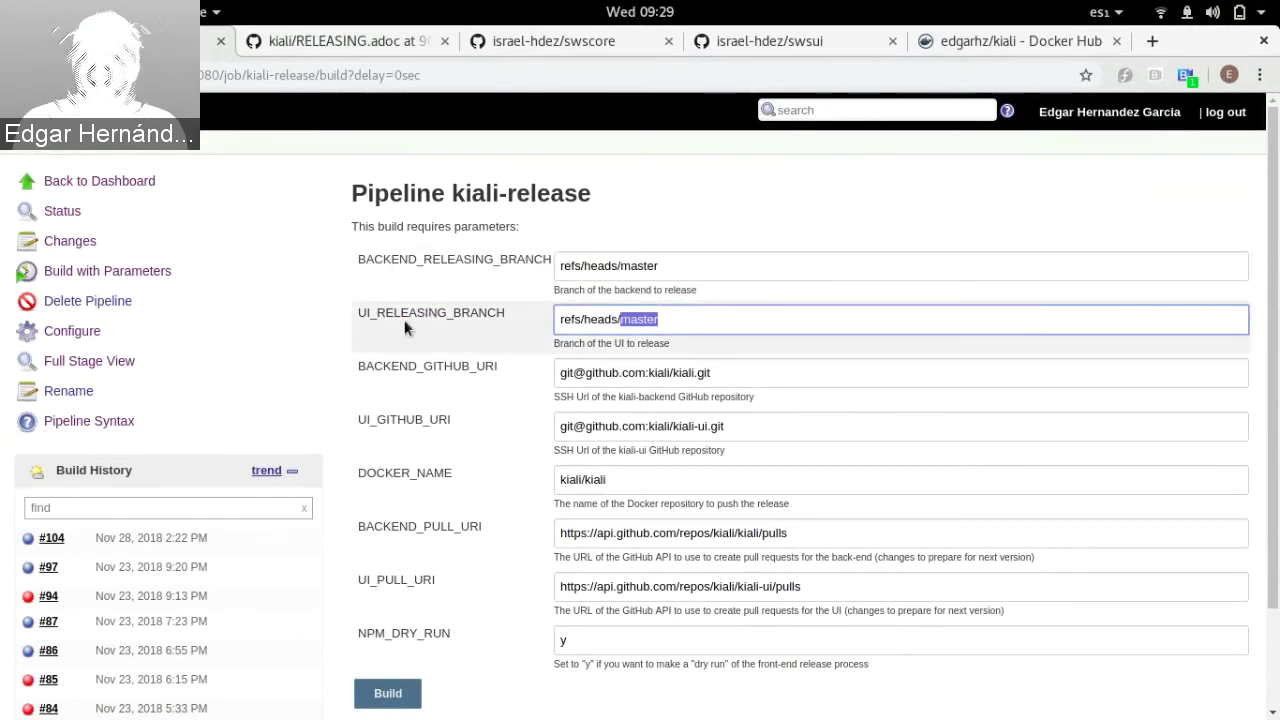
click(640, 268)
double_click(640, 268)
click(641, 320)
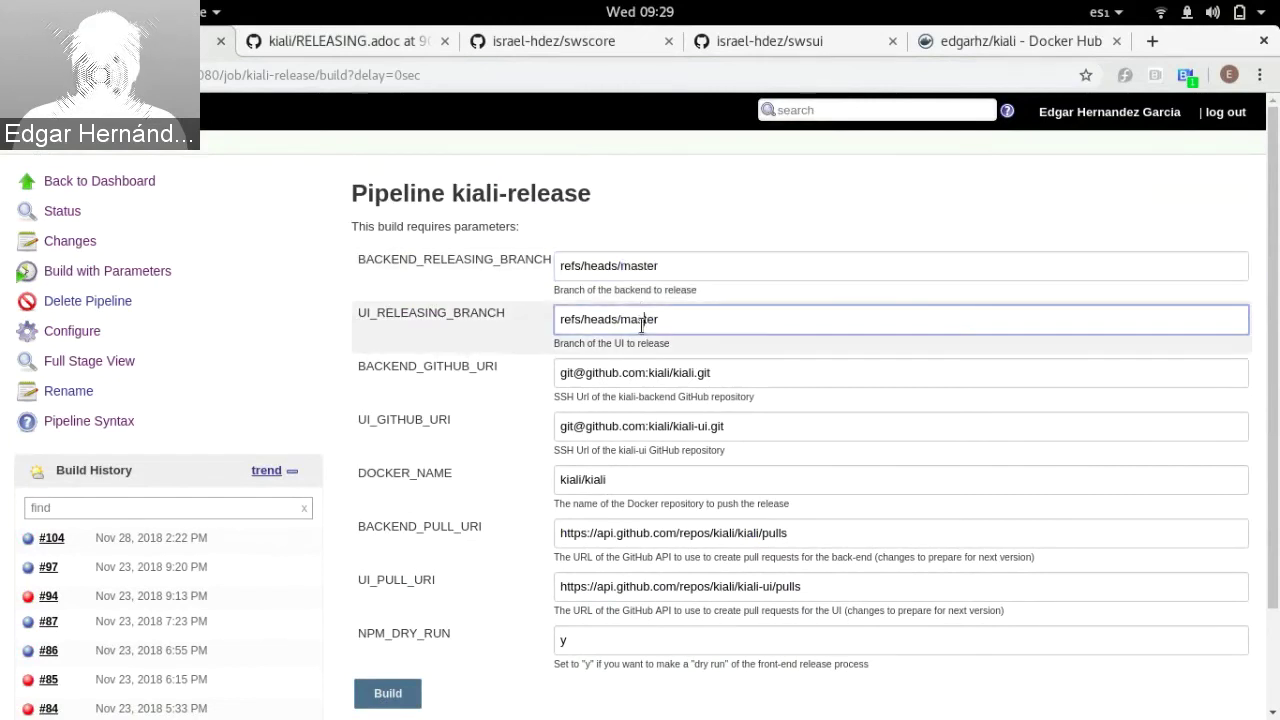
double_click(641, 320)
double_click(645, 258)
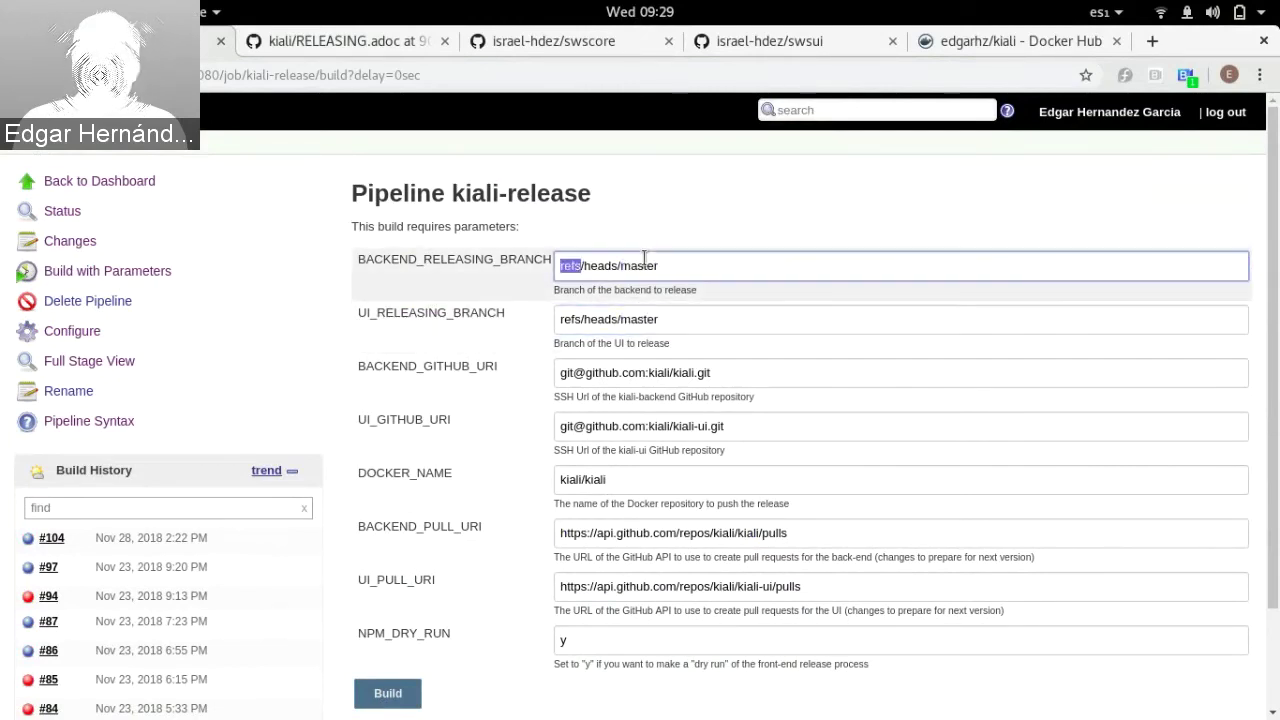
double_click(645, 258)
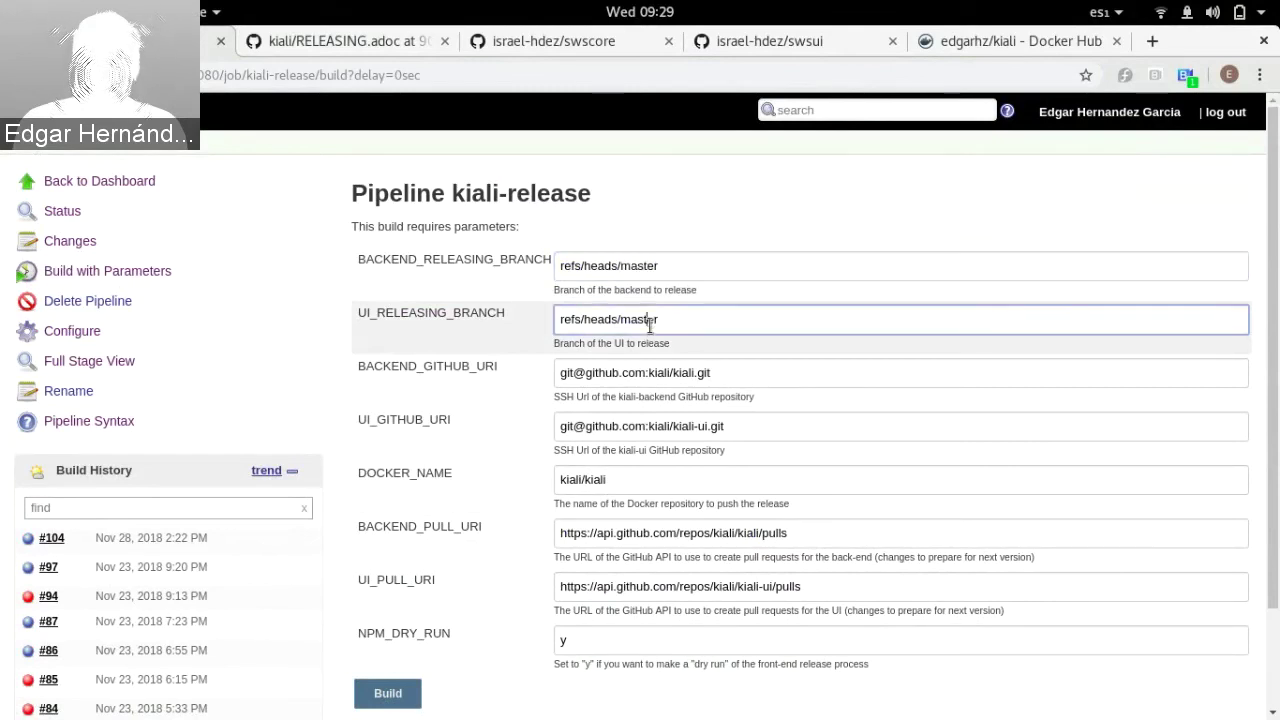
double_click(649, 326)
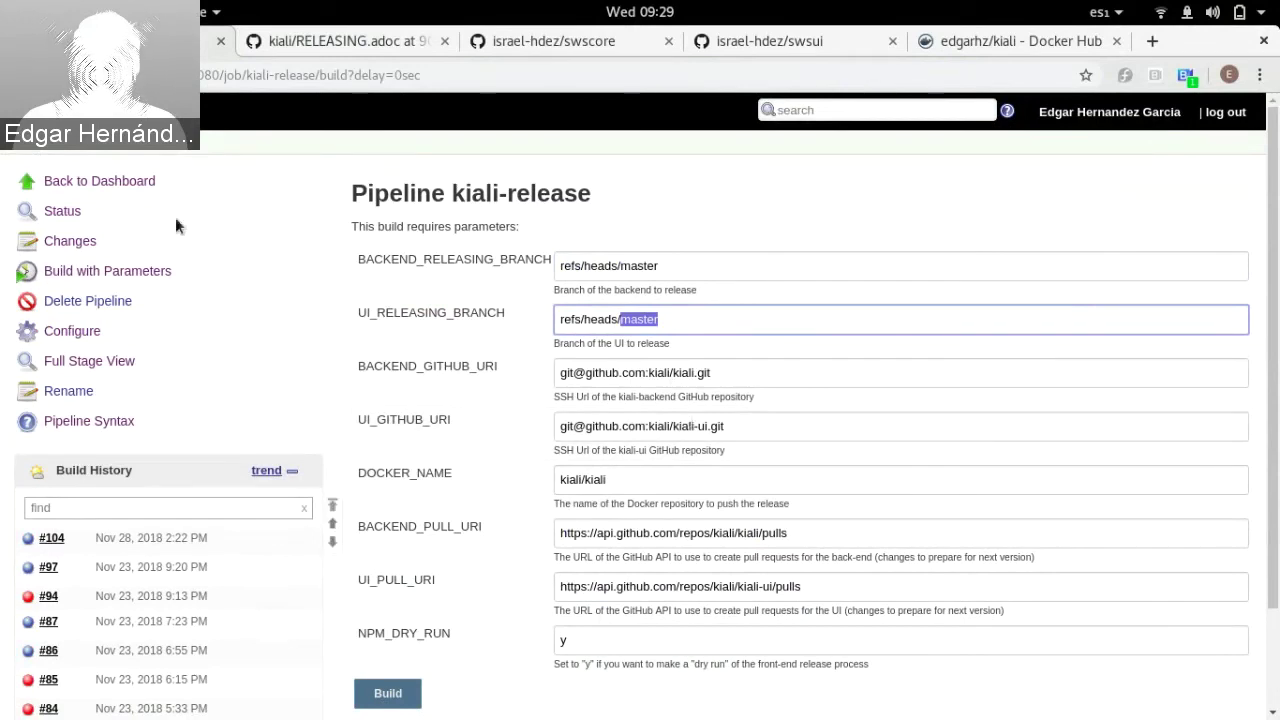
click(125, 185)
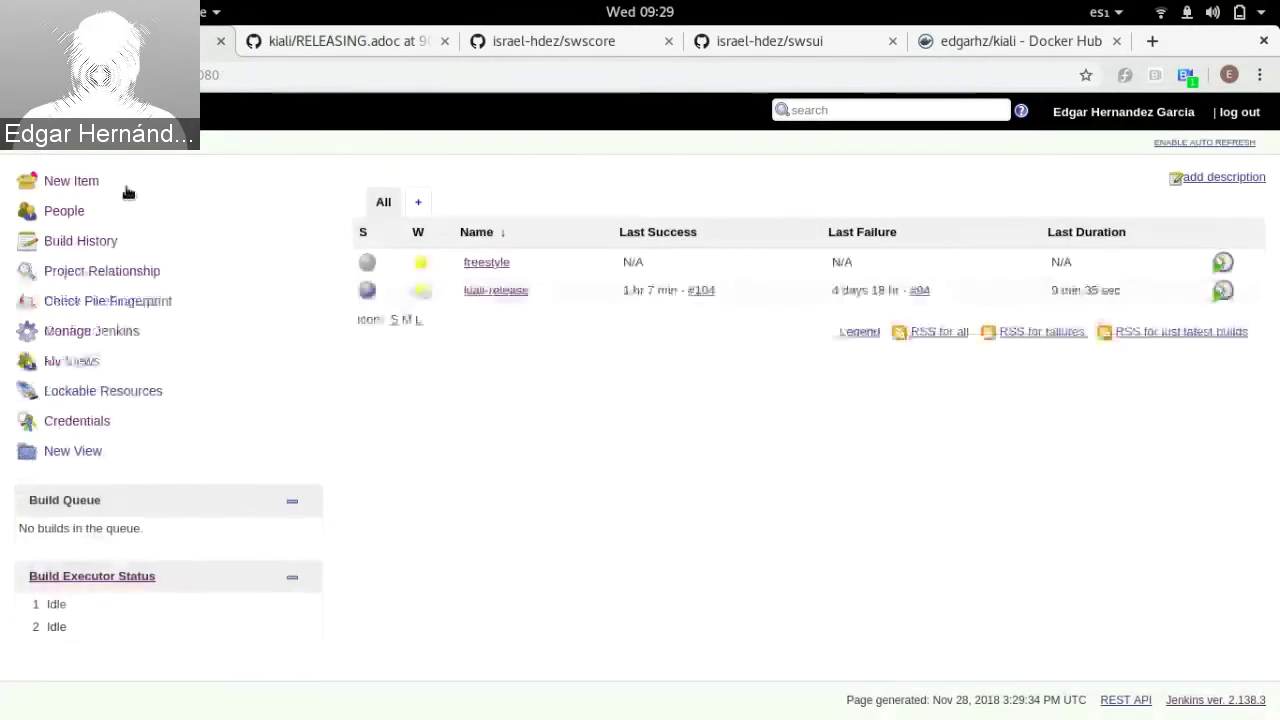
Step: View kiali-release build #104's details from the Stage View, then return to the pipeline page
click(472, 292)
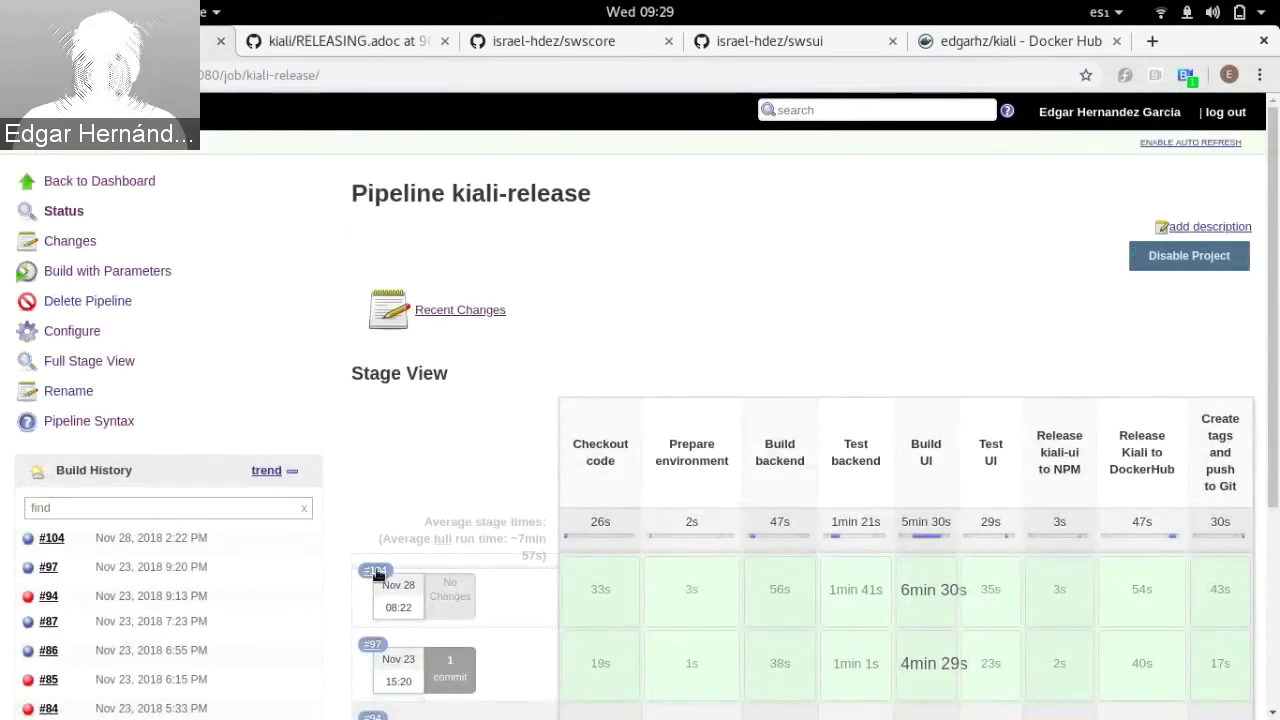
click(376, 573)
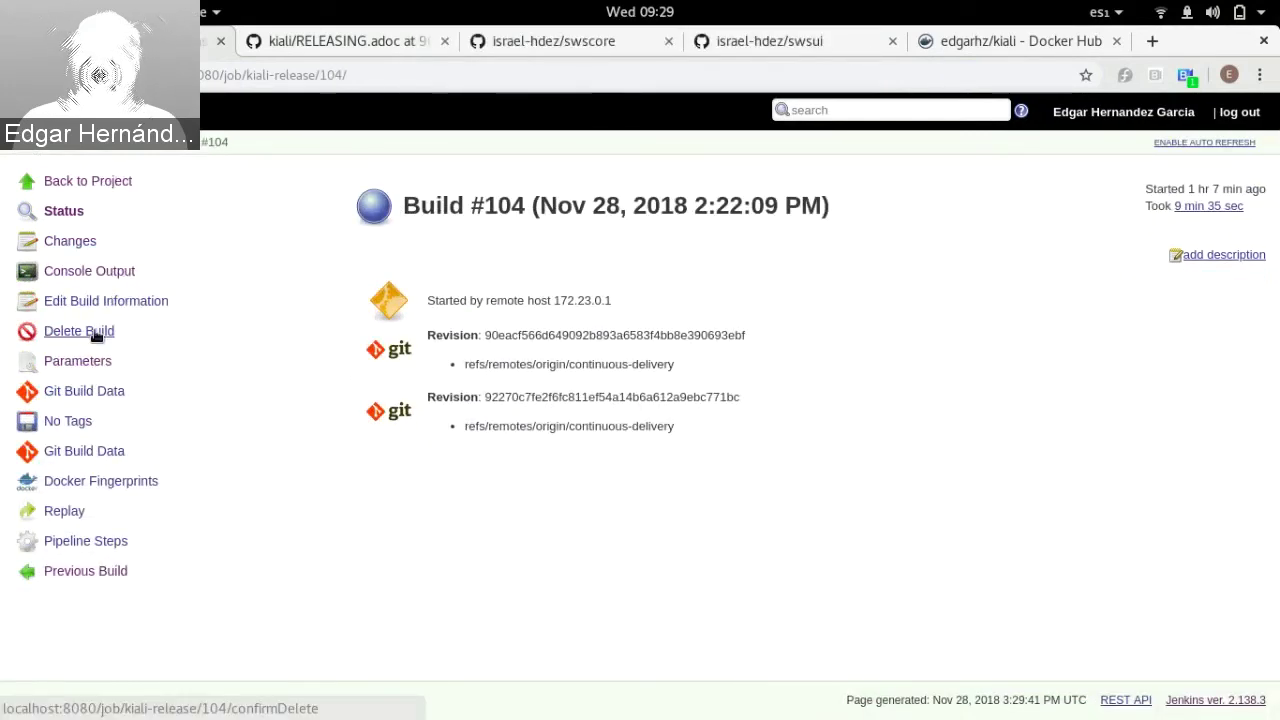
key(alt+Left)
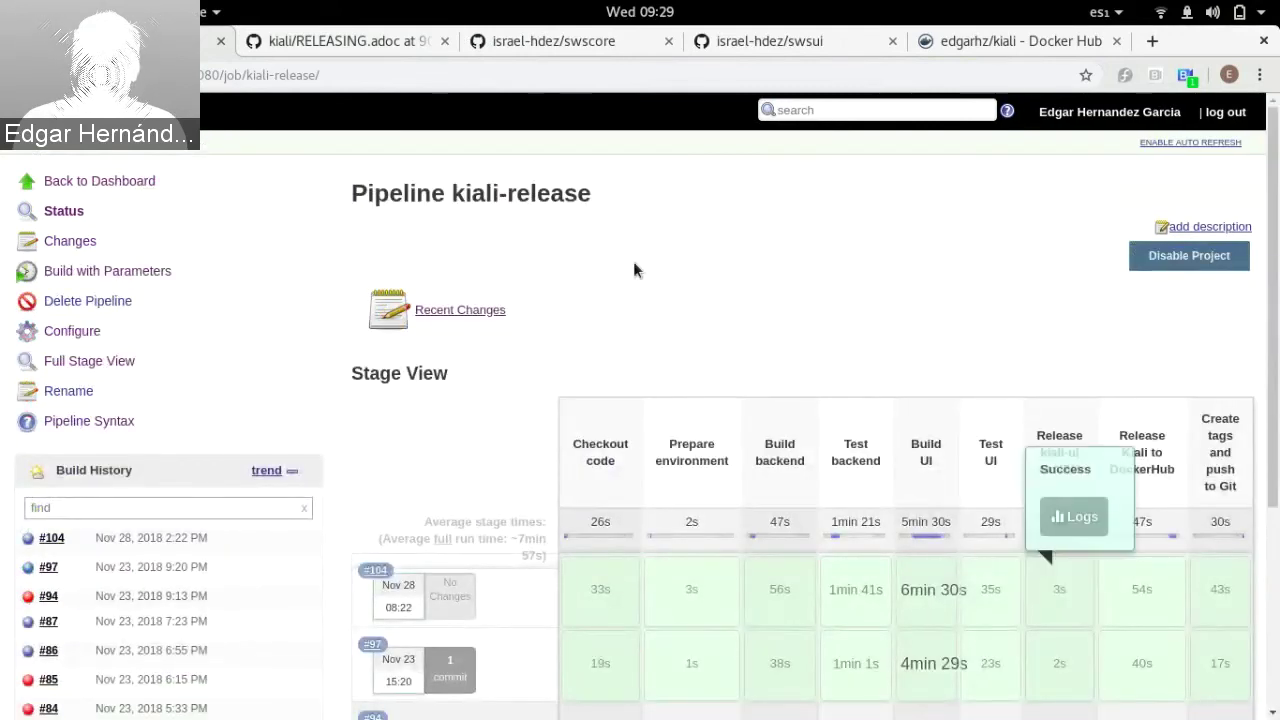
Step: On the swscore fork, list its branches: continuous-delivery, kiali-1187, master and v0.11
click(540, 51)
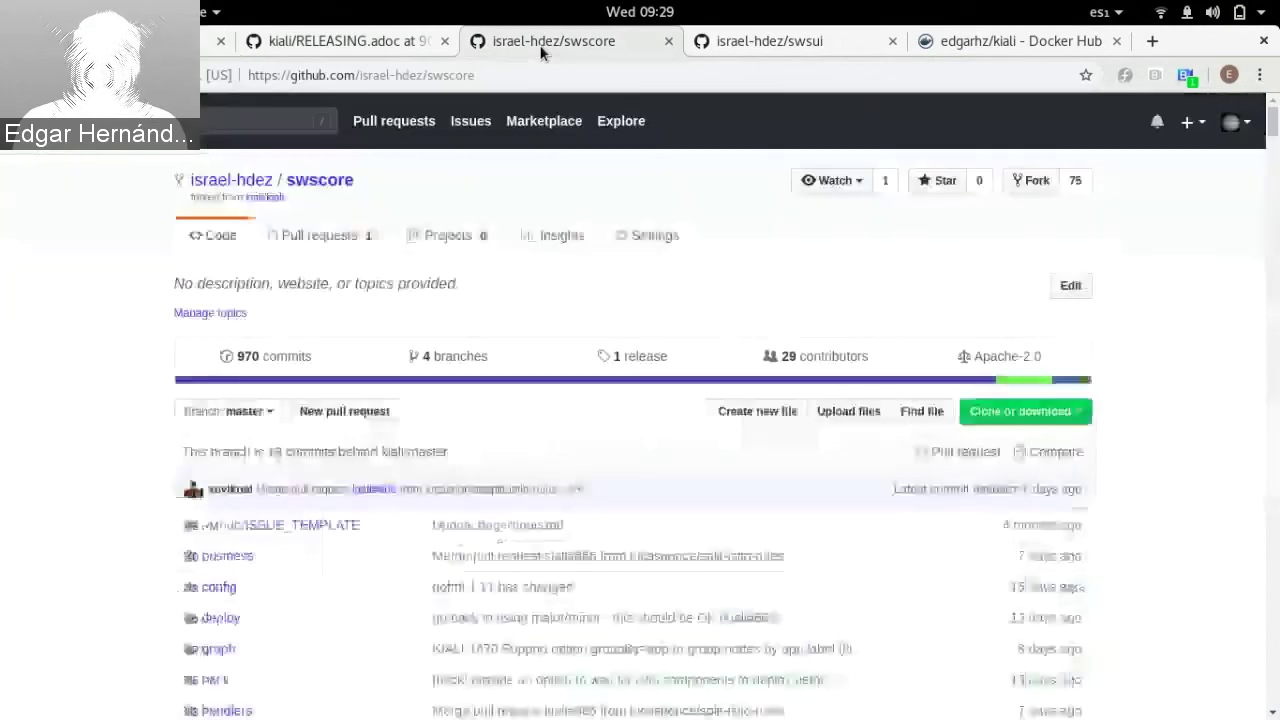
scroll(140, 418, down, 2)
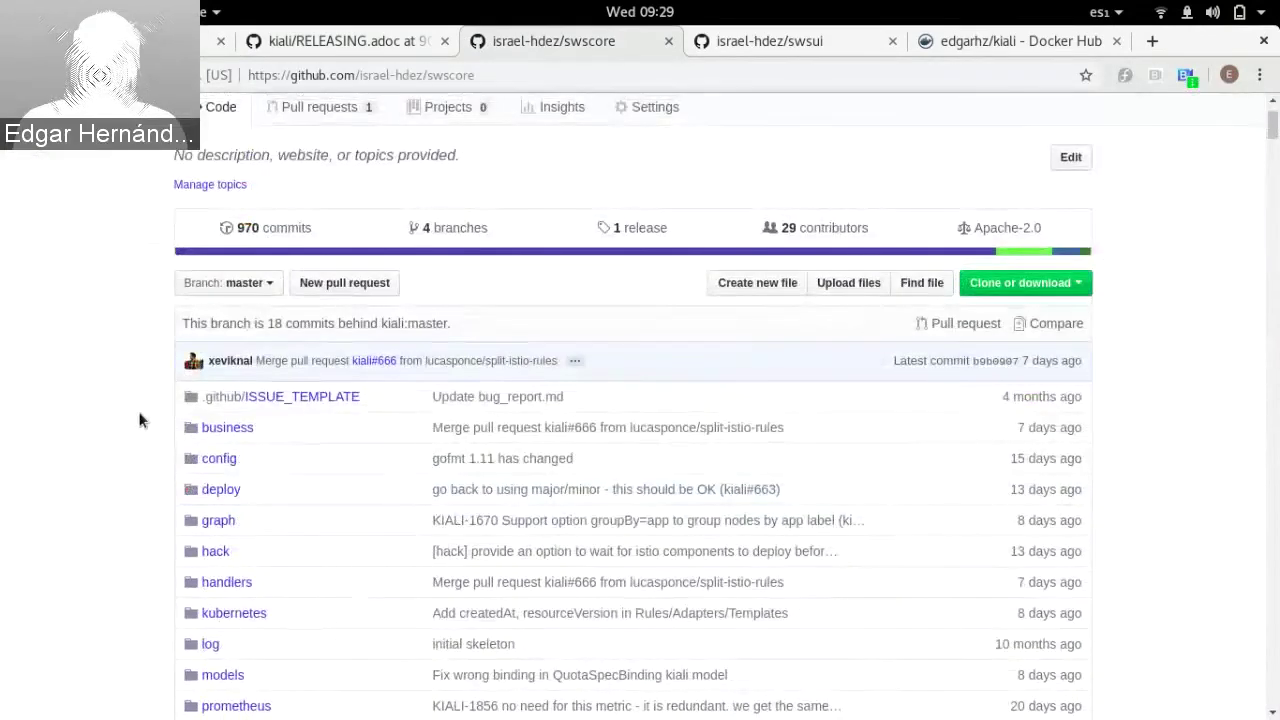
scroll(140, 418, up, 3)
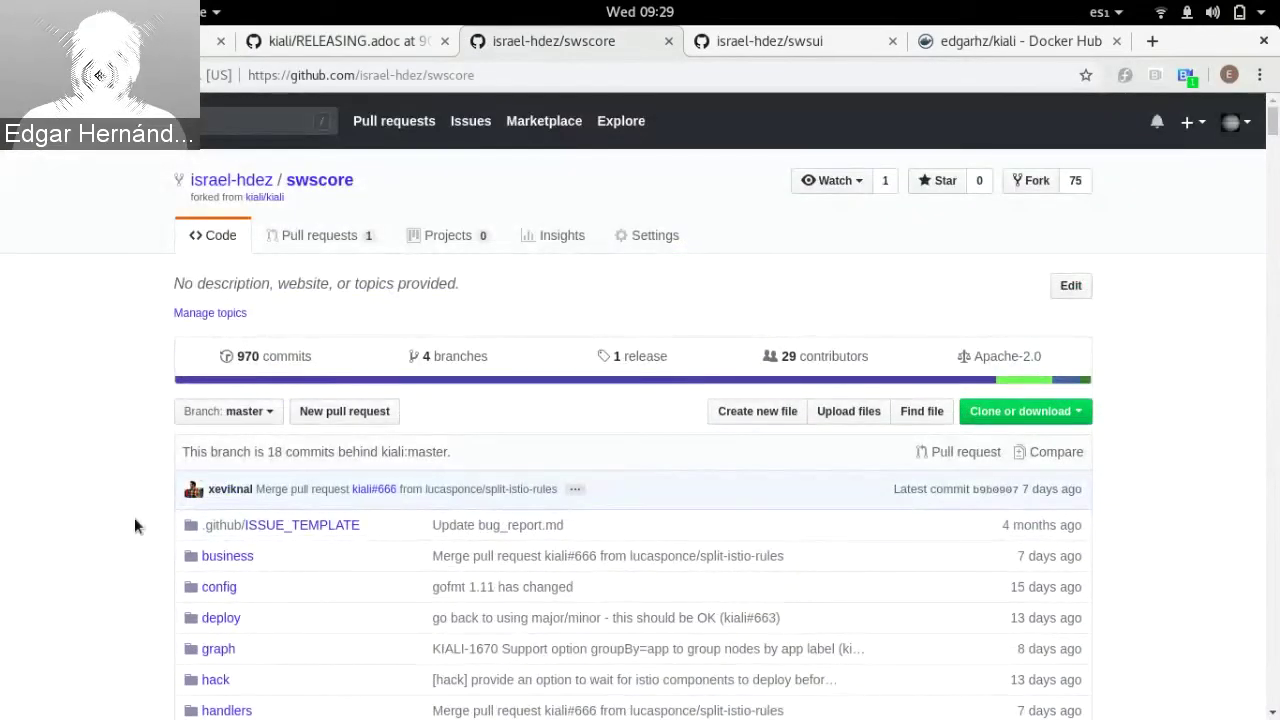
scroll(134, 523, down, 1)
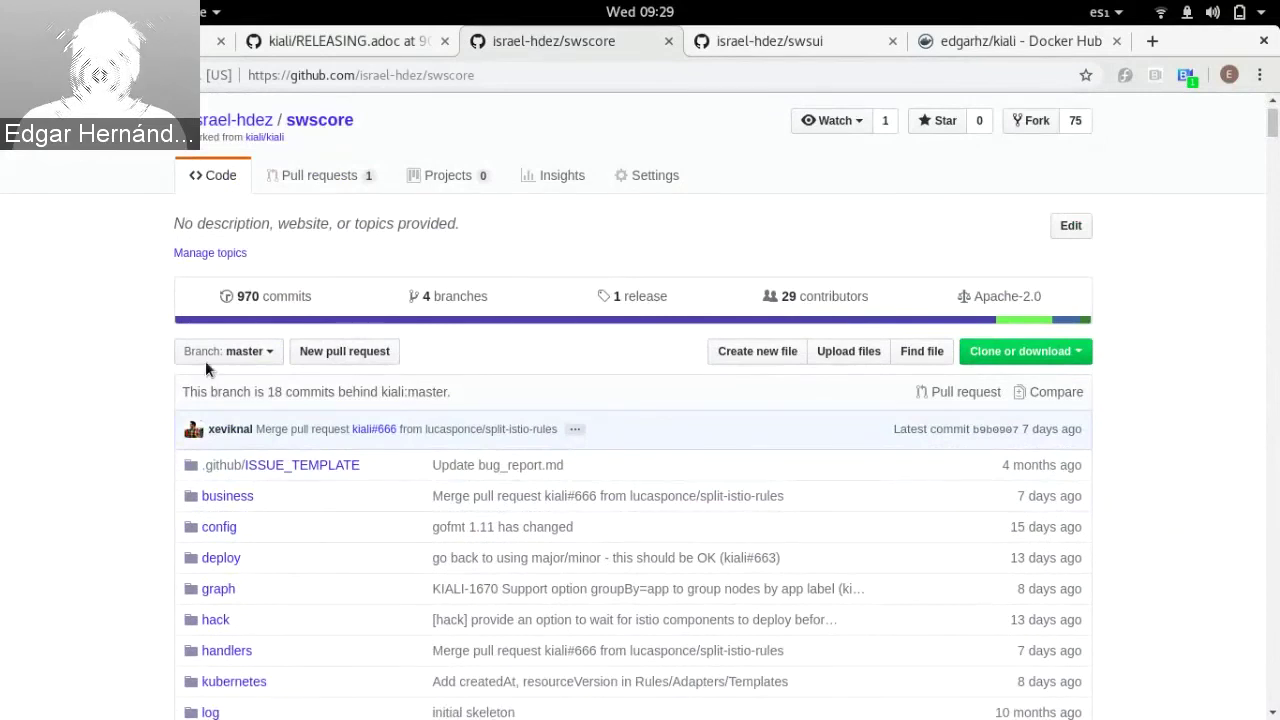
click(231, 360)
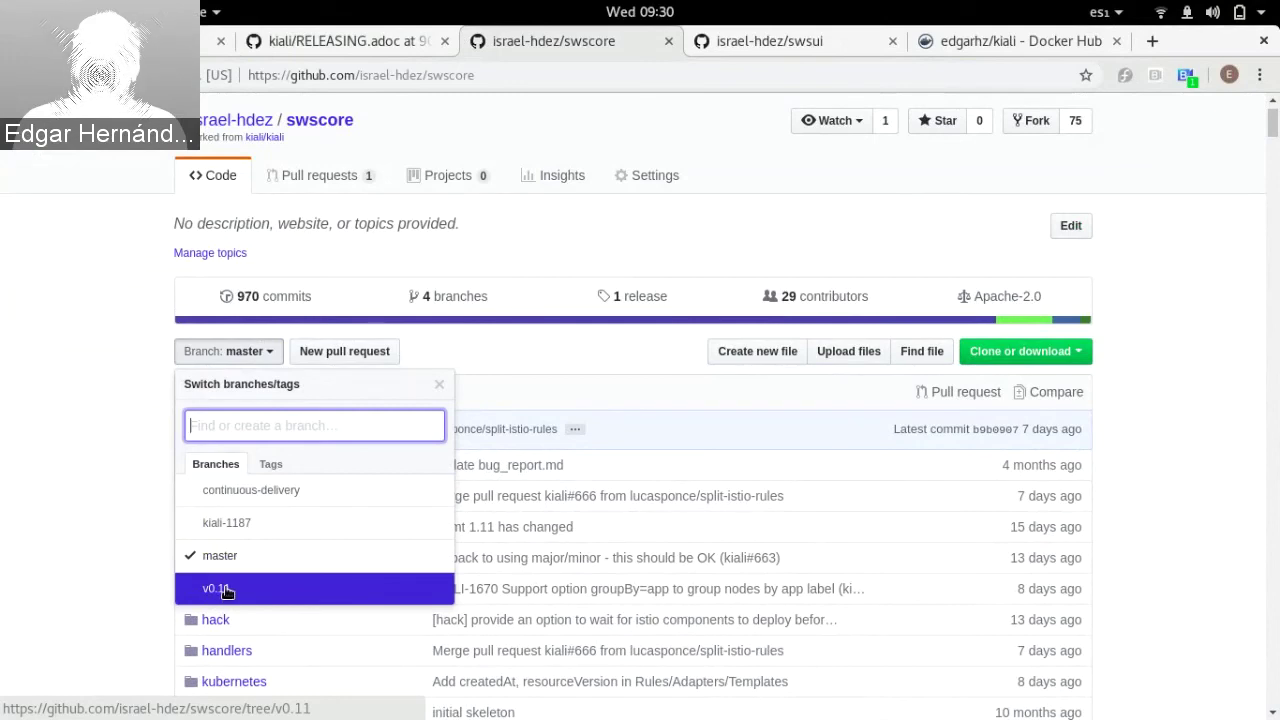
Step: Switch the swscore repository view to tag v0.11.0
click(269, 464)
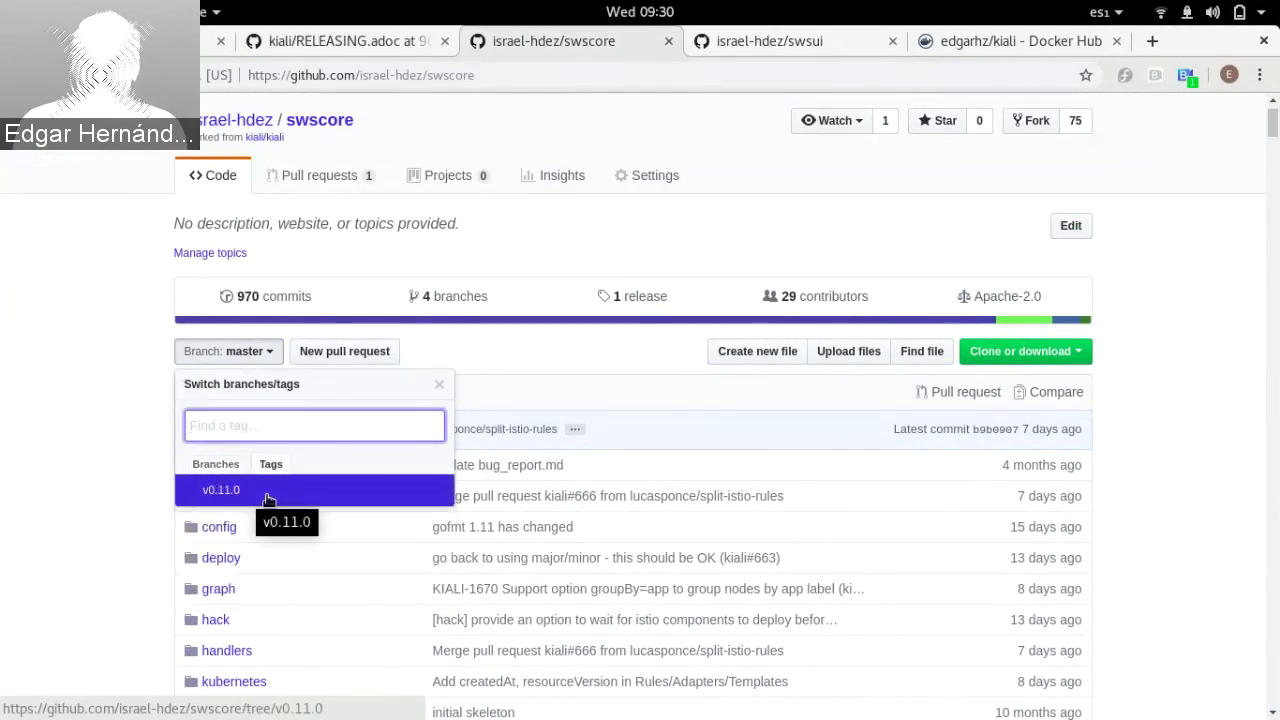
click(245, 489)
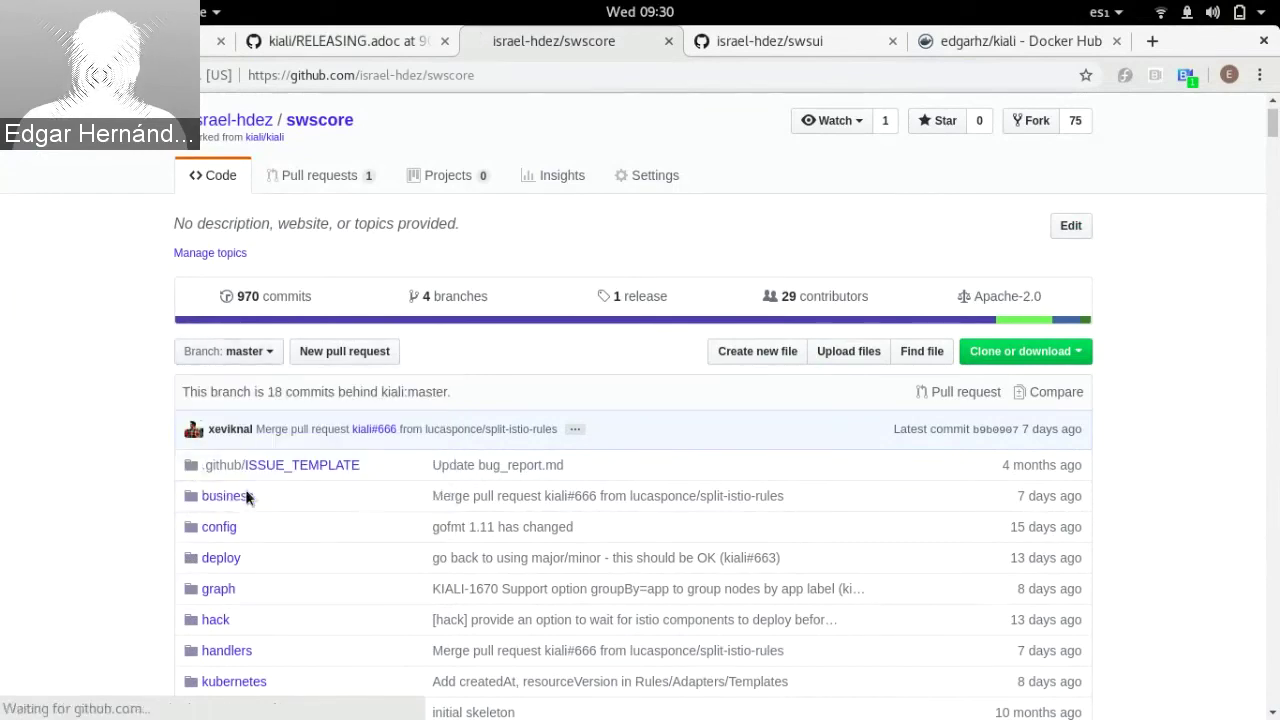
scroll(85, 490, down, 2)
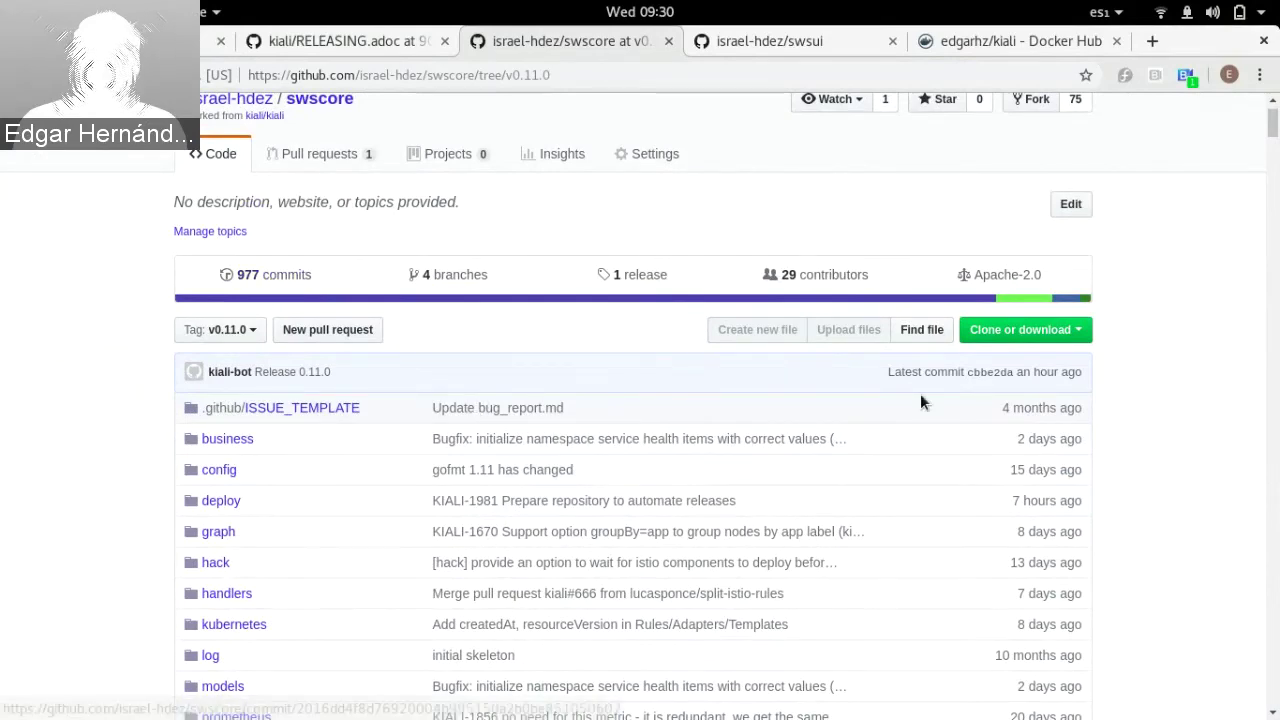
Step: Review the Release 0.11.0 commit cbbe2da's Makefile changes, then return to the tag v0.11.0 code
click(987, 378)
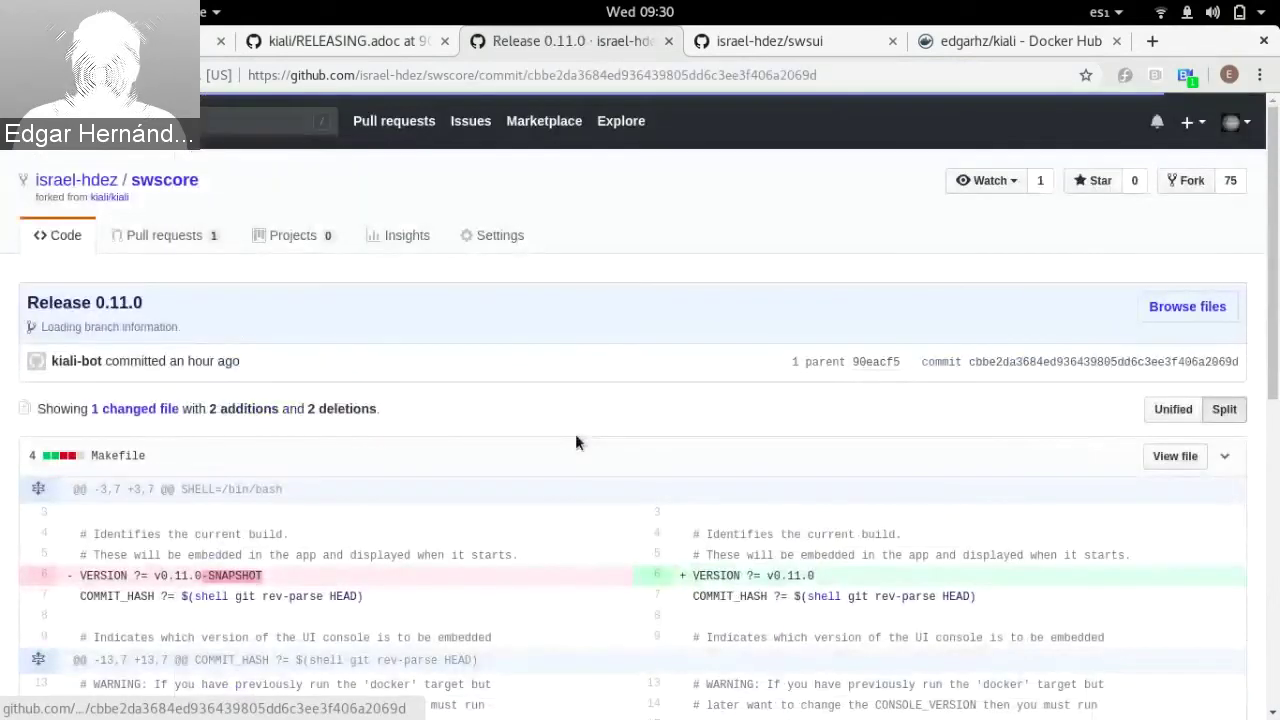
scroll(471, 537, down, 3)
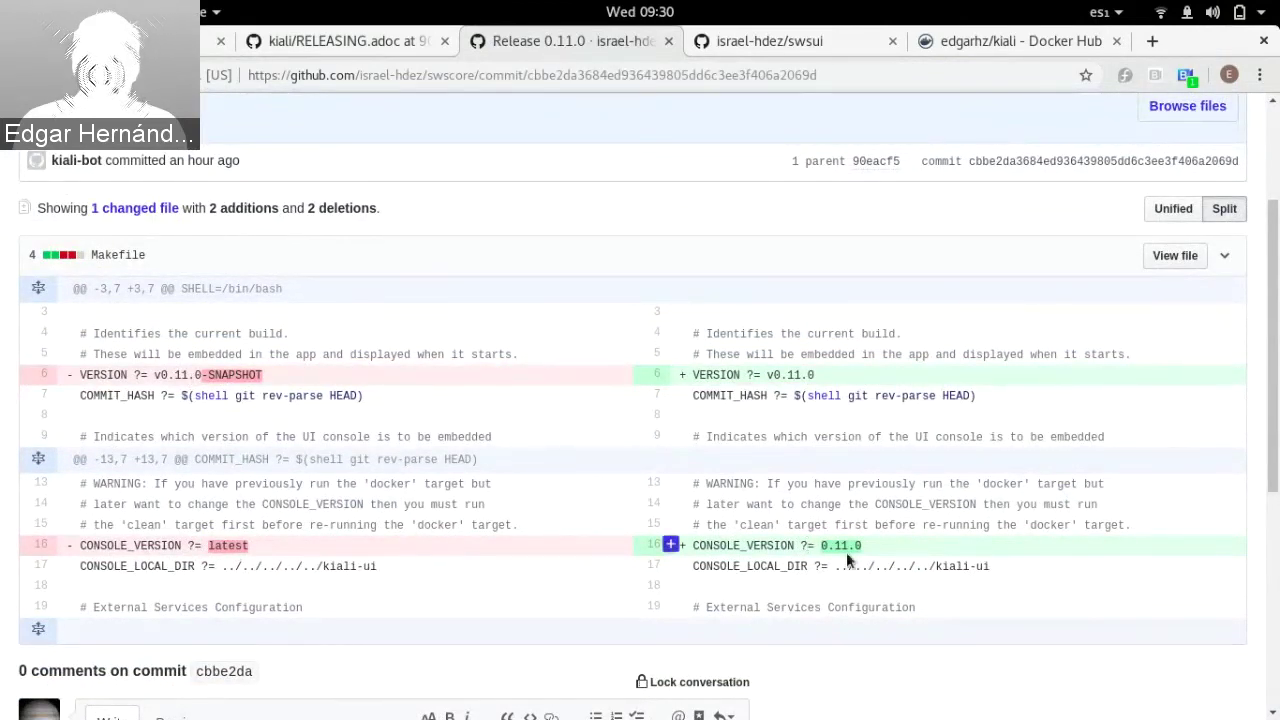
scroll(846, 552, up, 1)
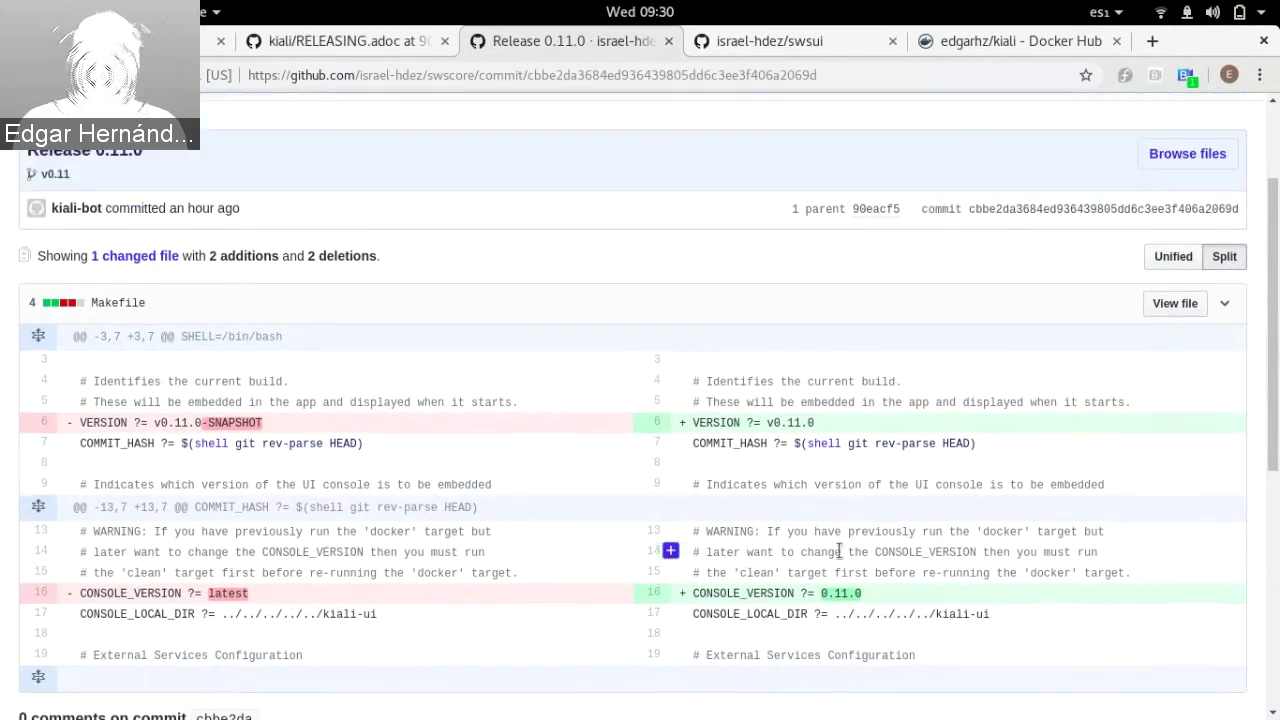
key(alt+Left)
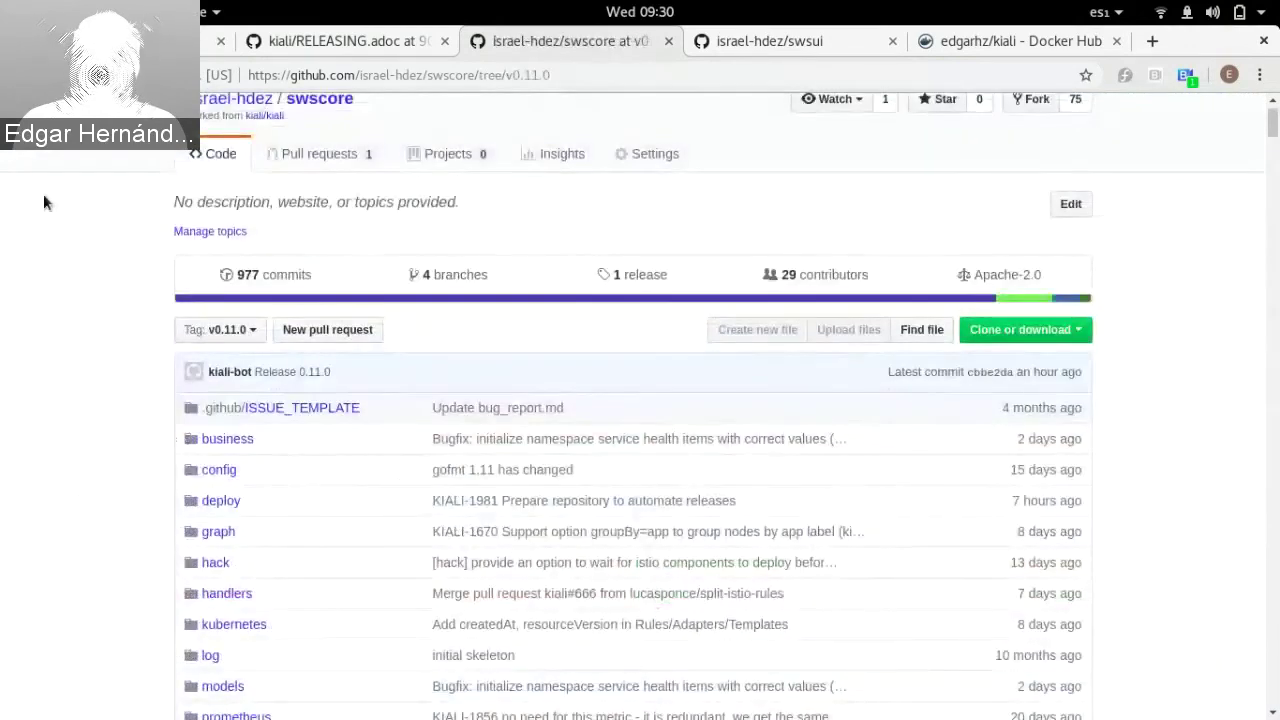
Step: Open commit 3205f5e of the 'Prepare for next version' PR, noting VERSION v0.12.0-SNAPSHOT and CONSOLE_VERSION latest
click(331, 150)
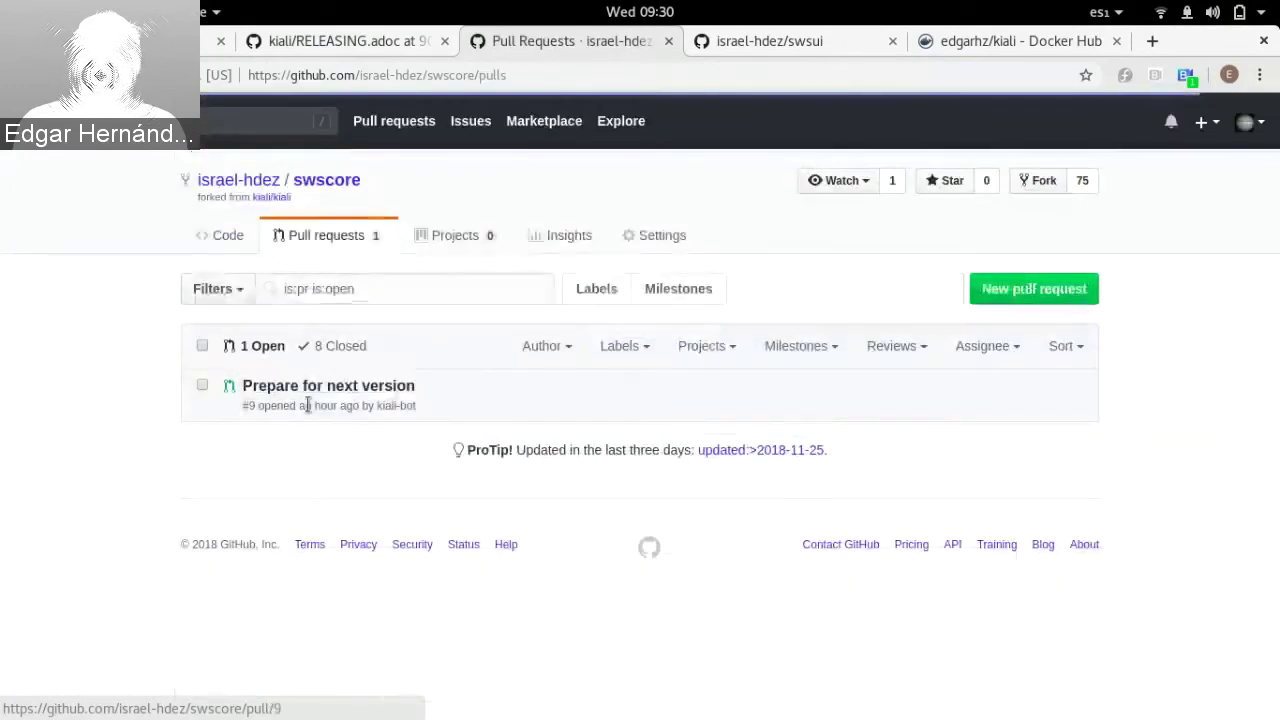
click(356, 393)
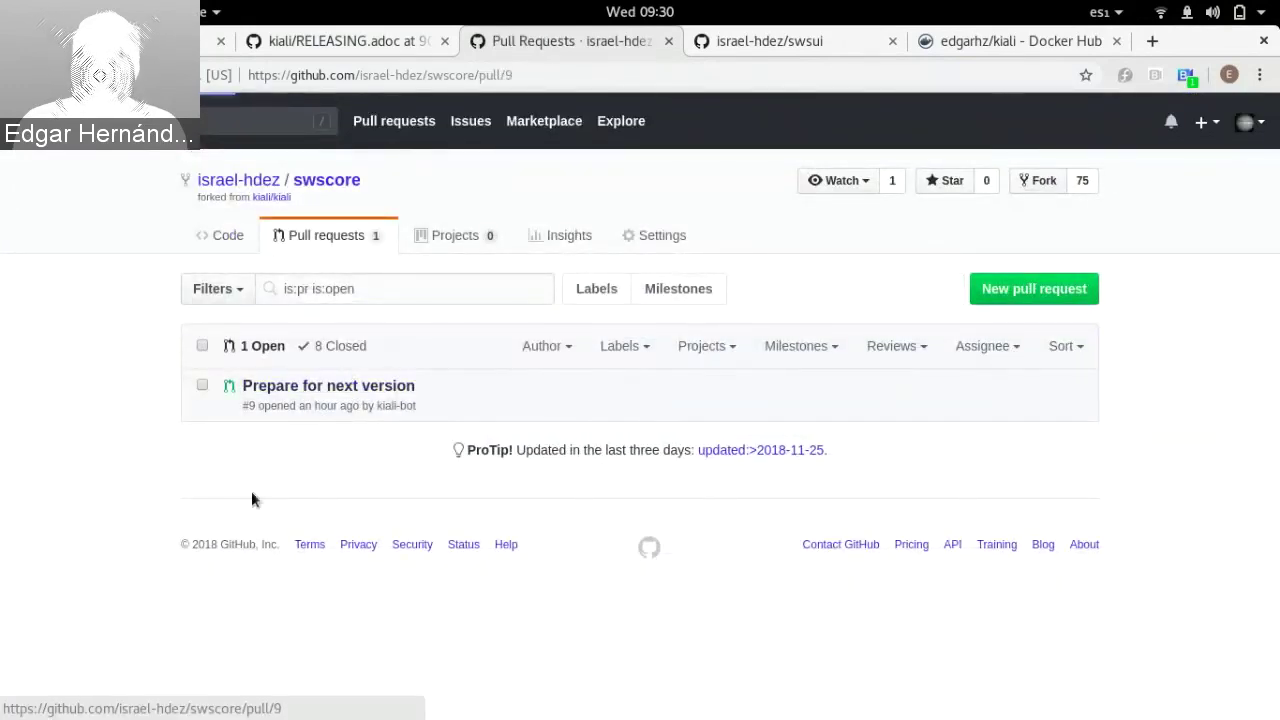
scroll(139, 545, down, 3)
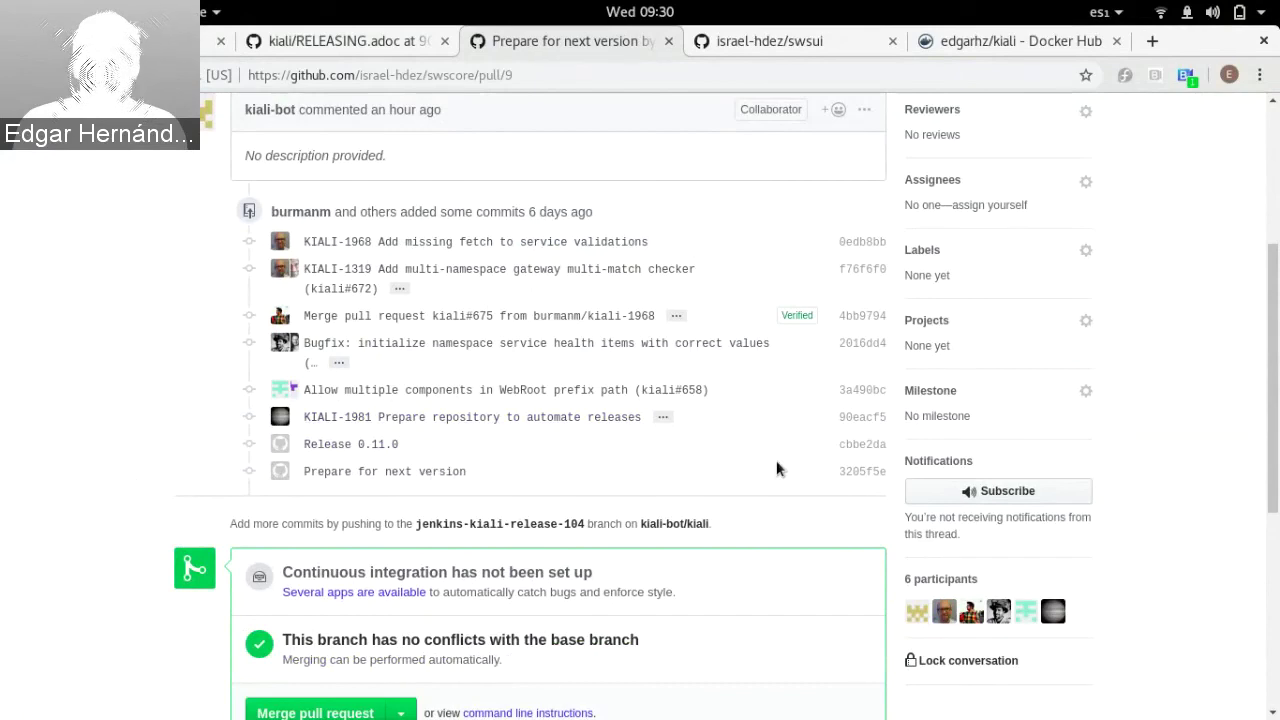
click(852, 479)
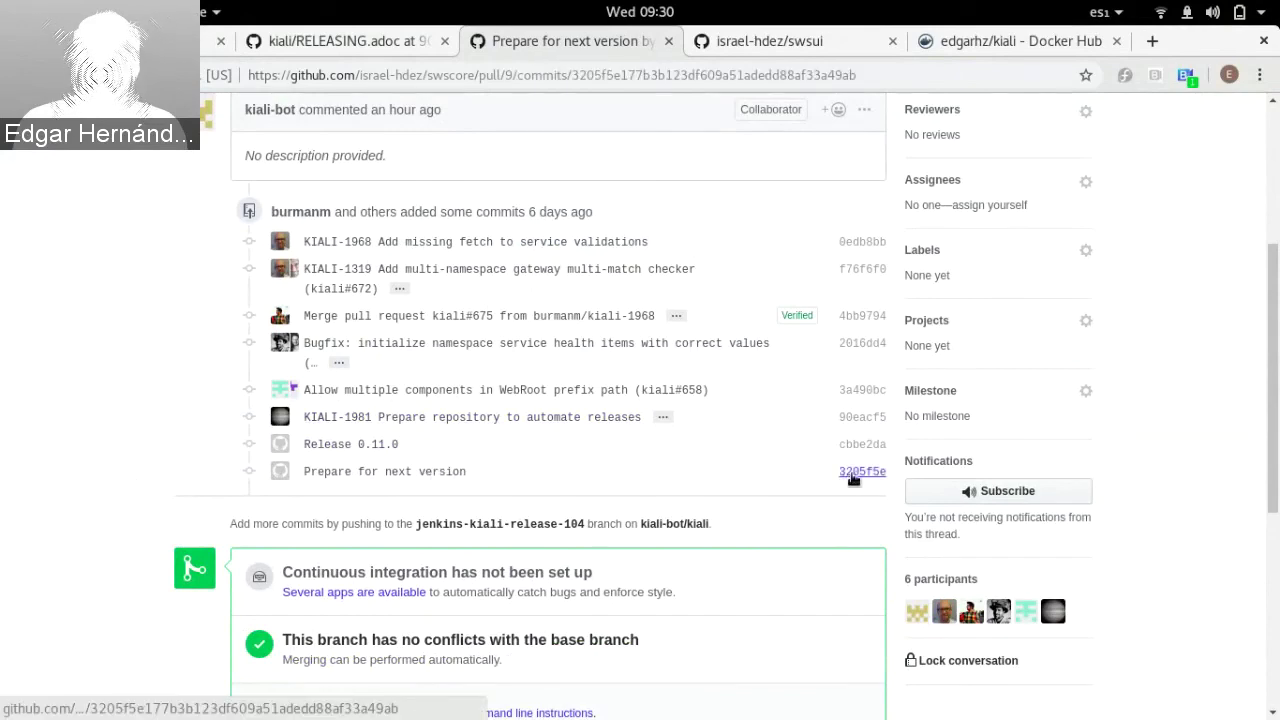
scroll(680, 480, down, 5)
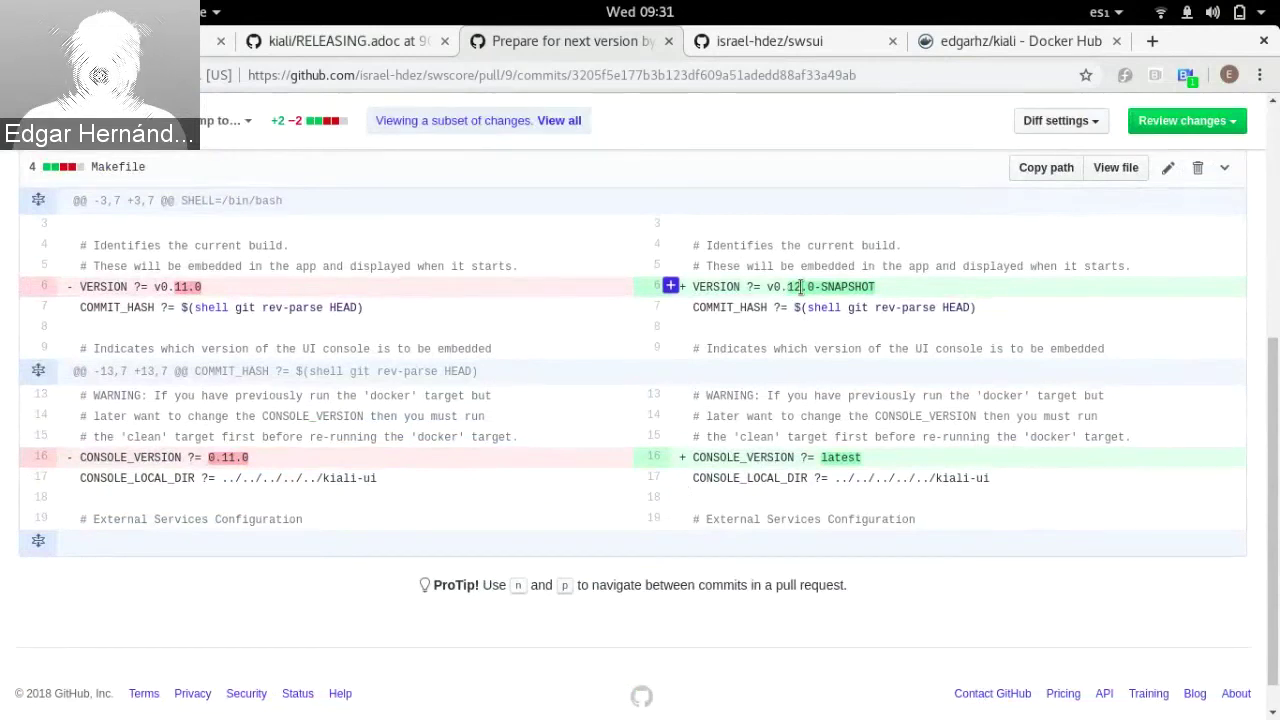
drag(801, 287, 848, 288)
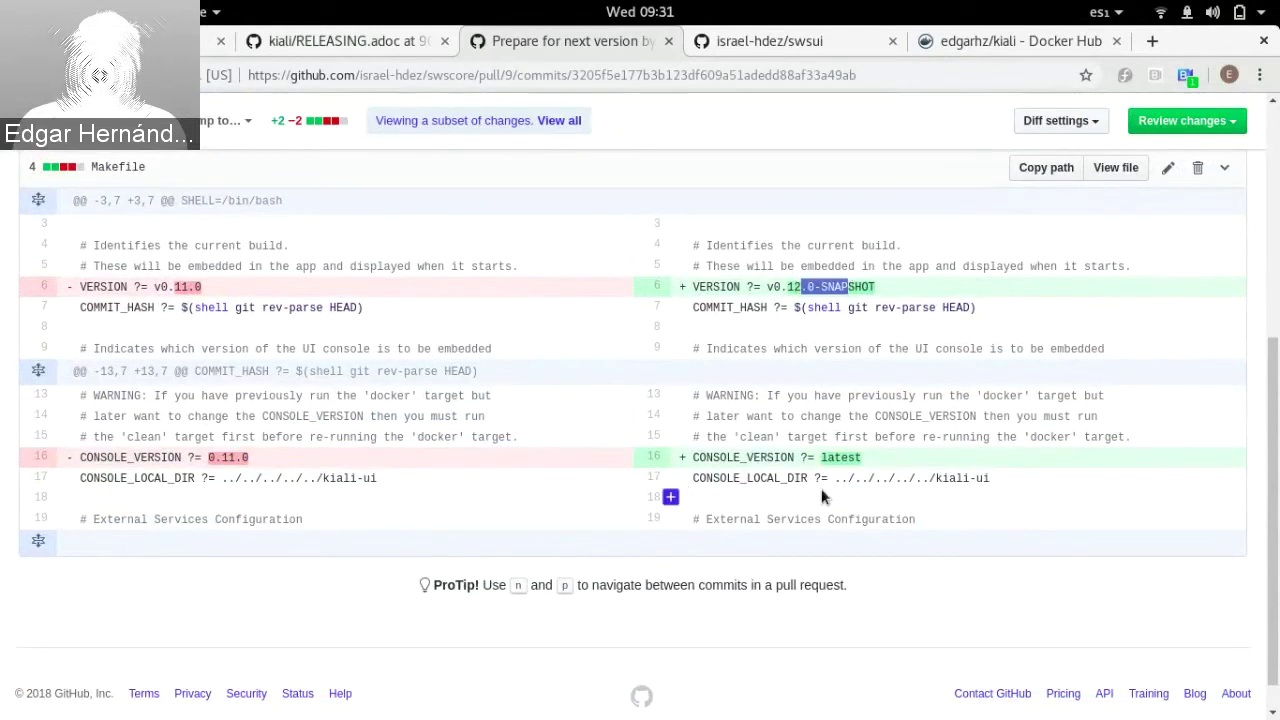
double_click(828, 457)
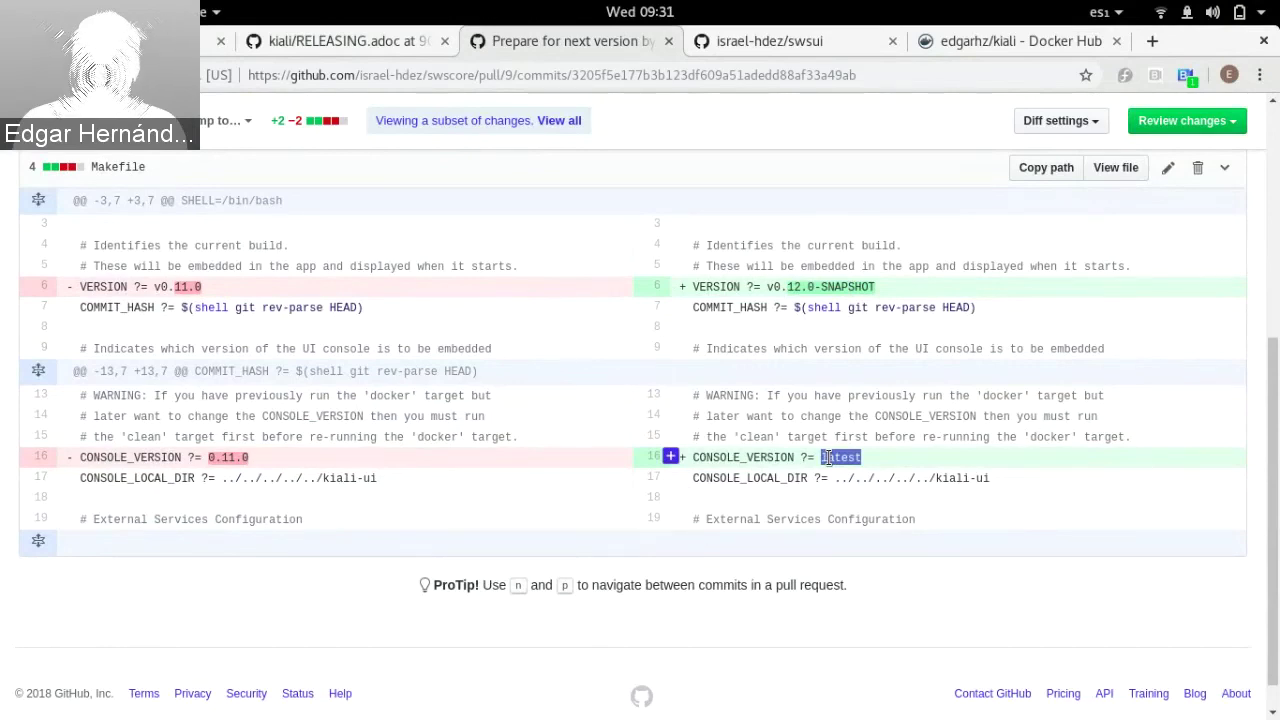
scroll(828, 456, up, 2)
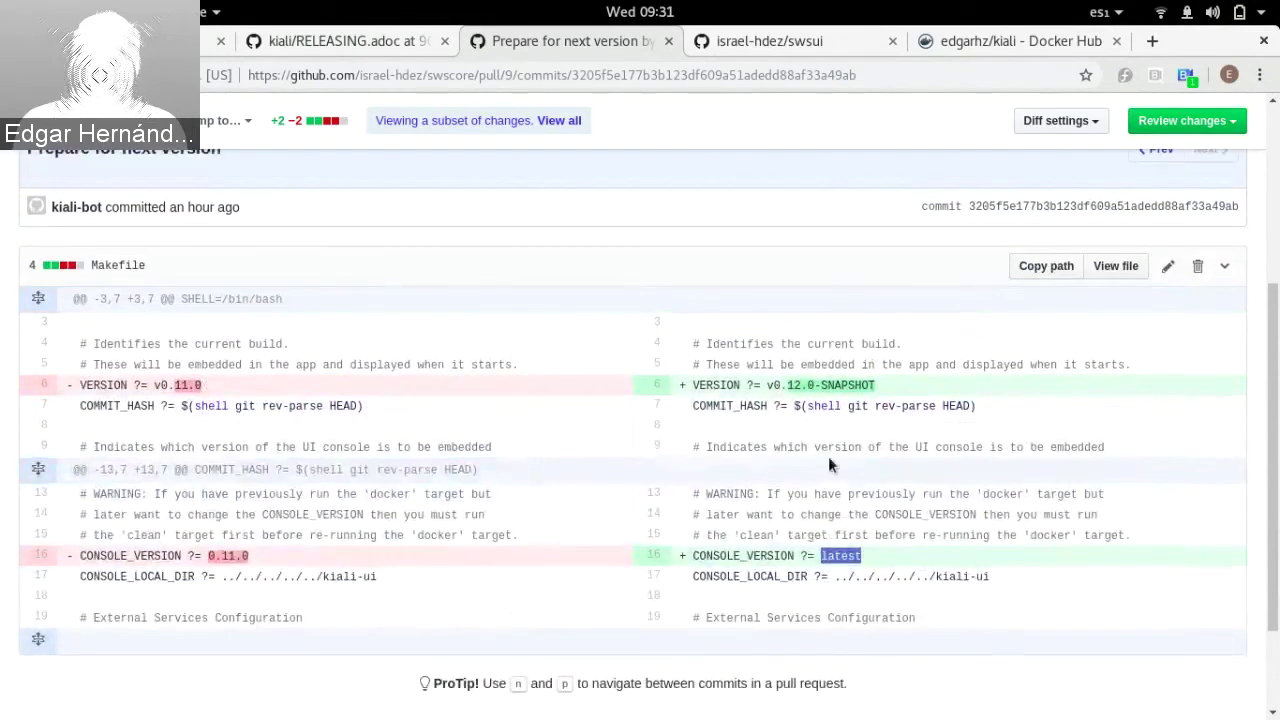
Step: Show the swsui repository's tags list to confirm the v0.11.0 tag exists
click(741, 44)
scroll(208, 328, down, 3)
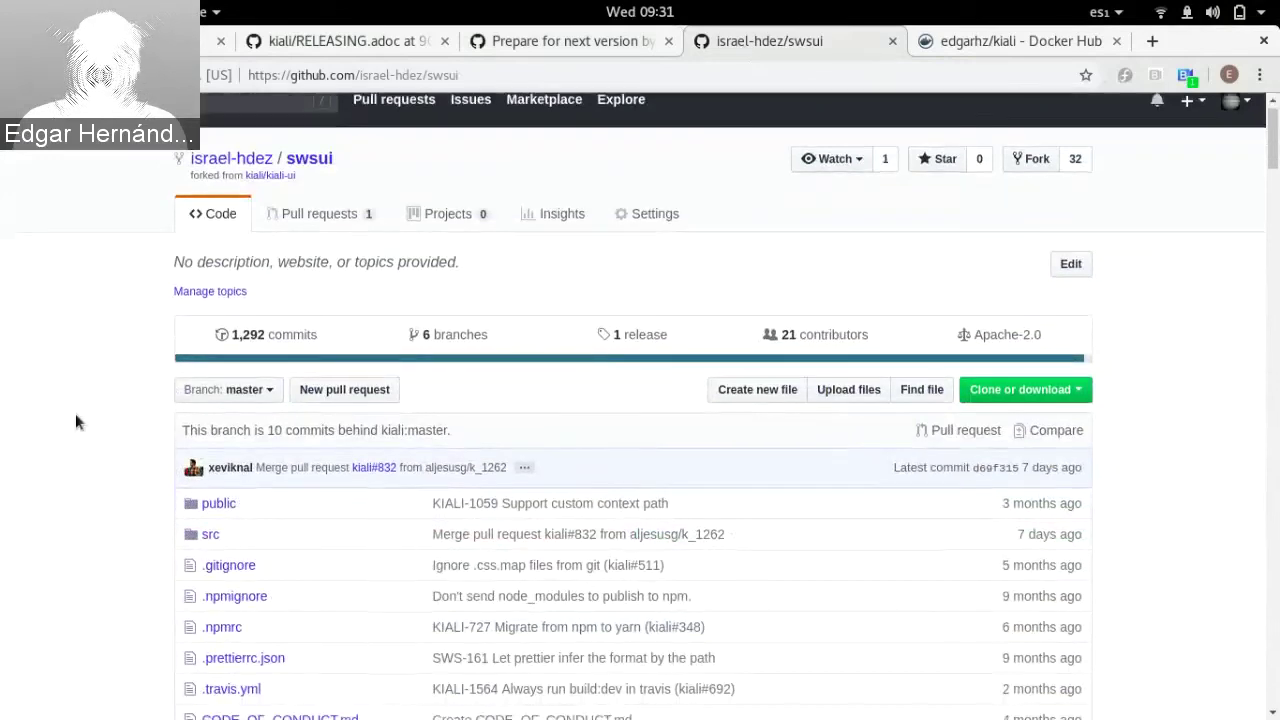
click(212, 273)
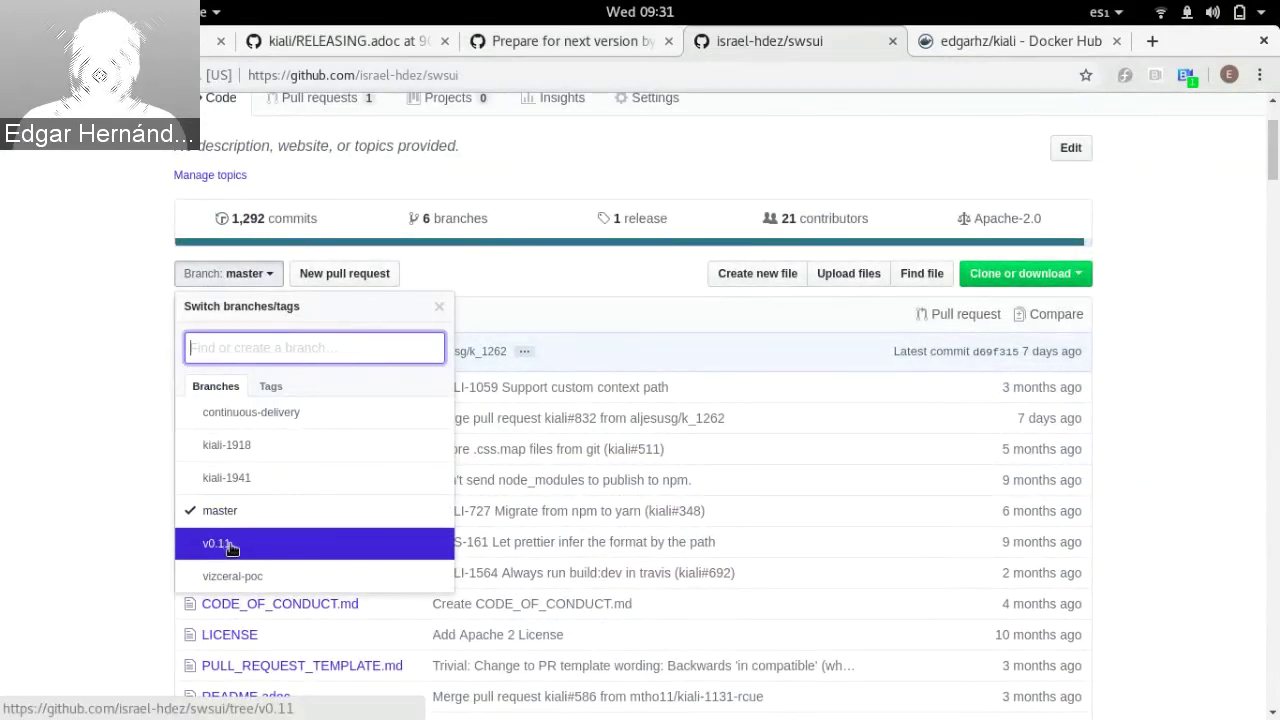
click(272, 385)
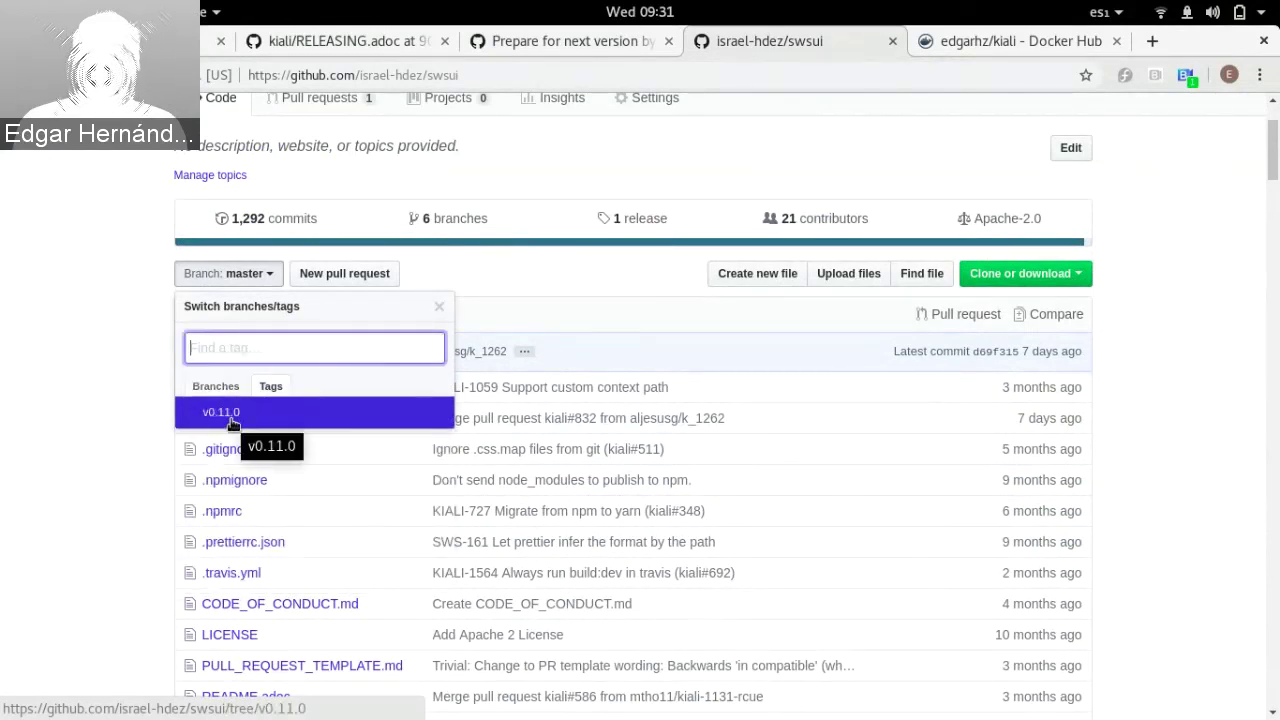
click(101, 398)
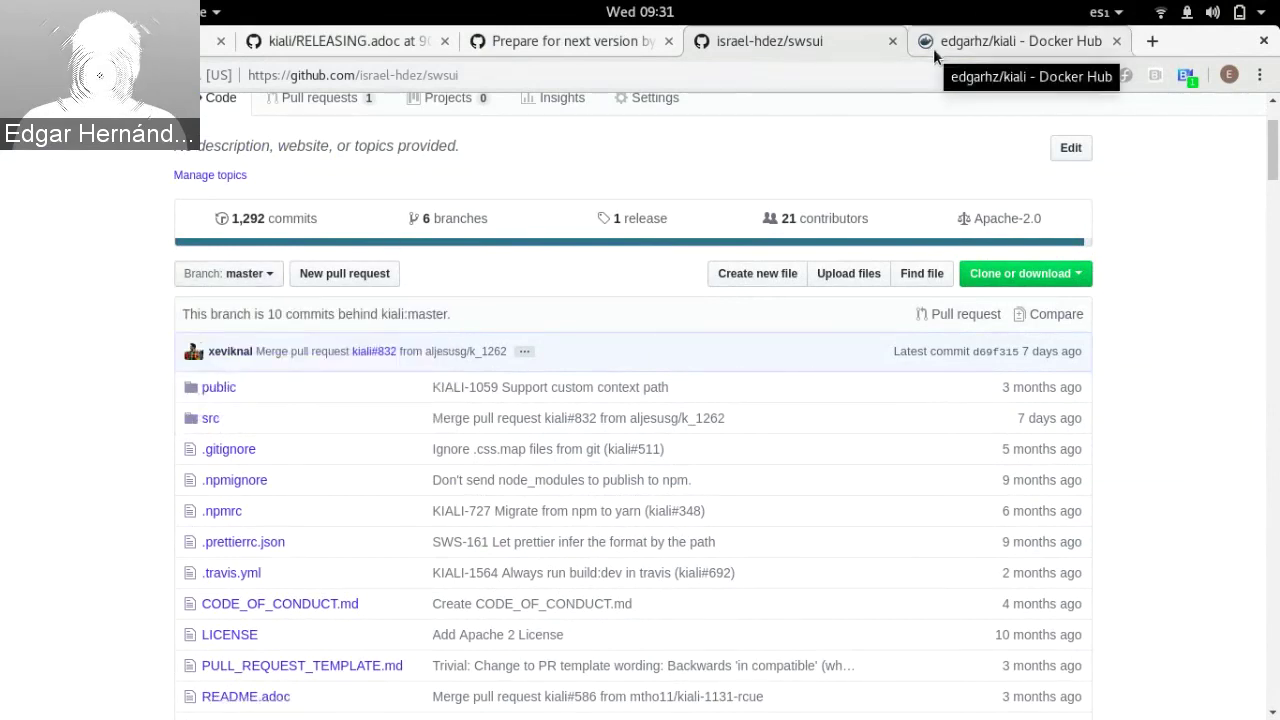
click(933, 48)
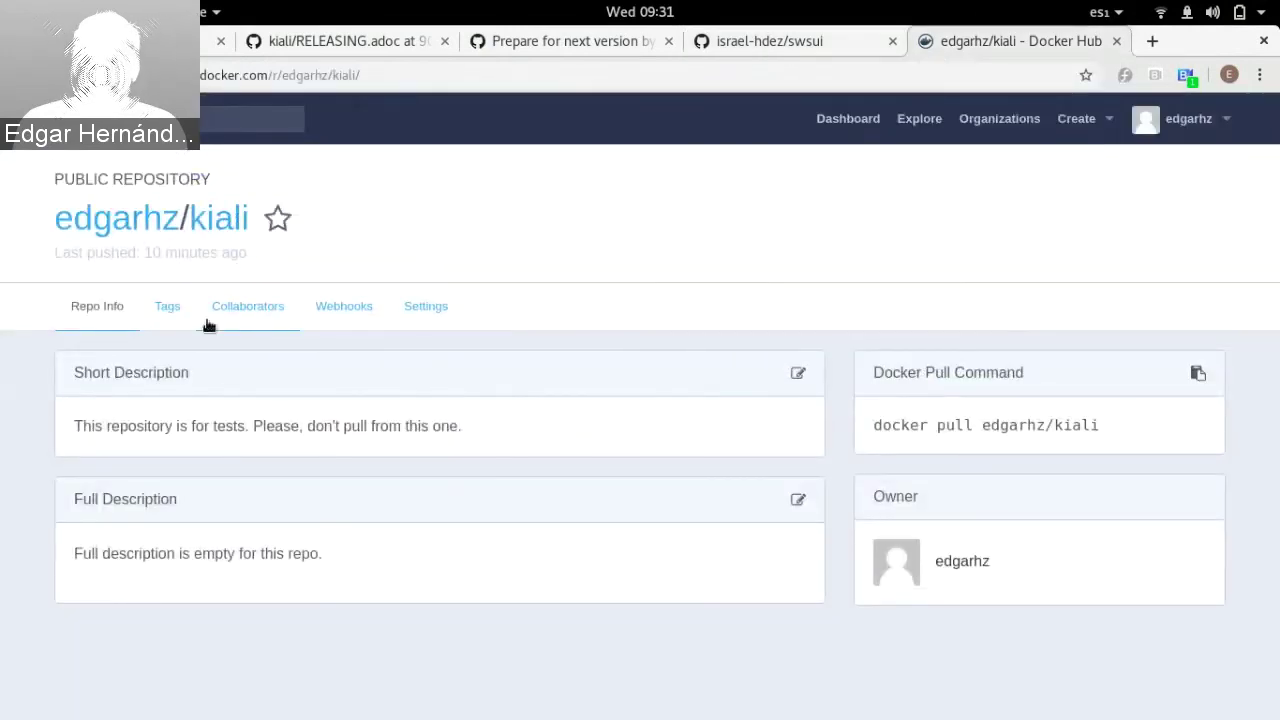
Step: List the kiali Docker Hub tags and point out v0.11.0, 107 MB, pushed an hour ago
click(167, 308)
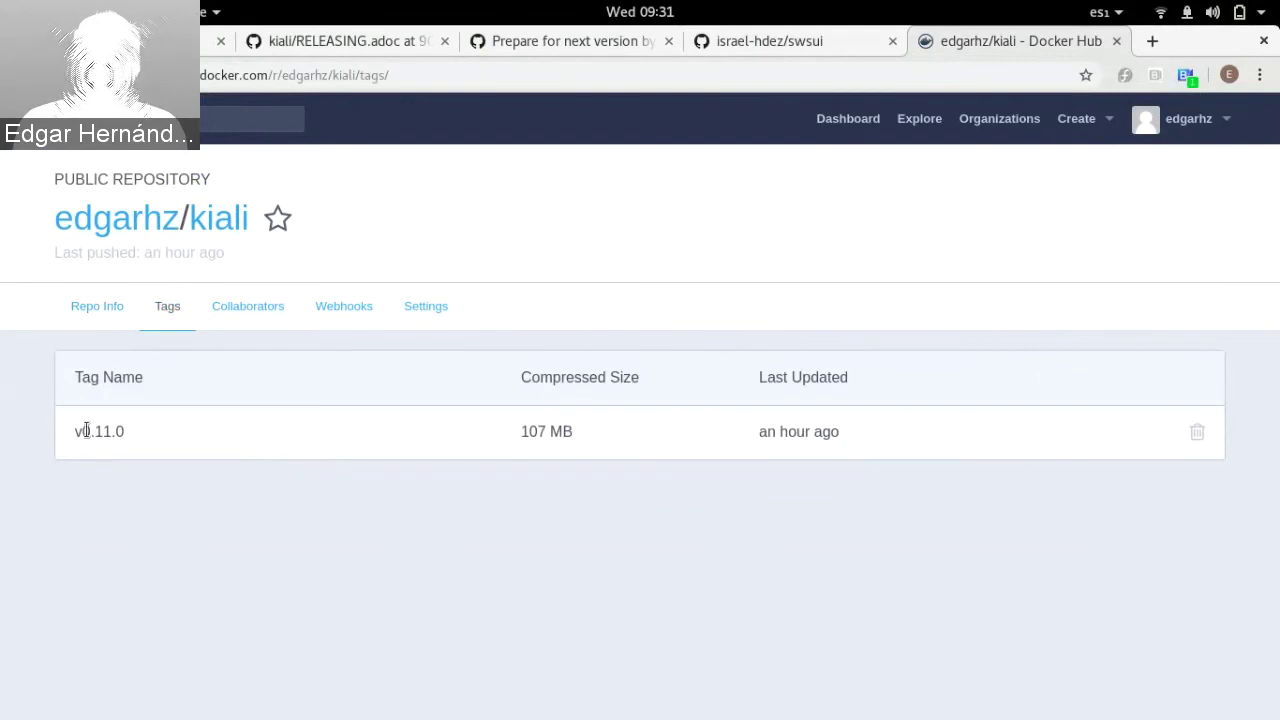
drag(90, 431, 189, 434)
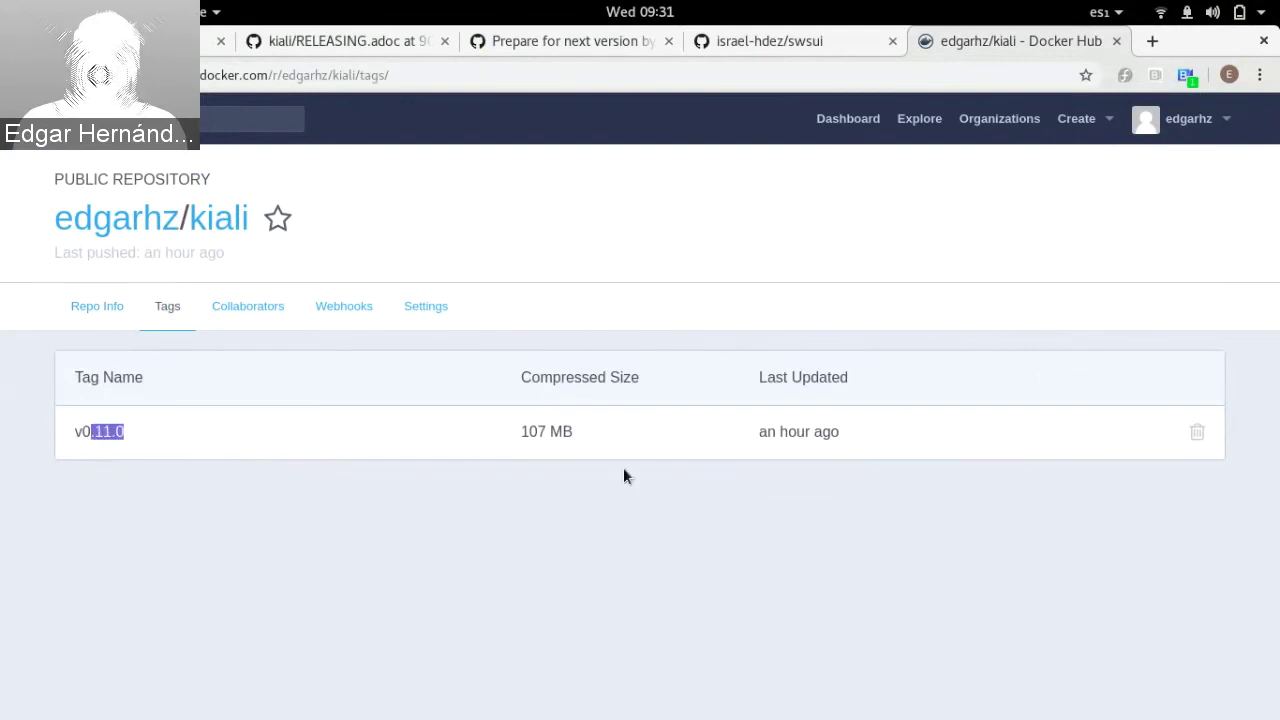
drag(779, 433, 773, 433)
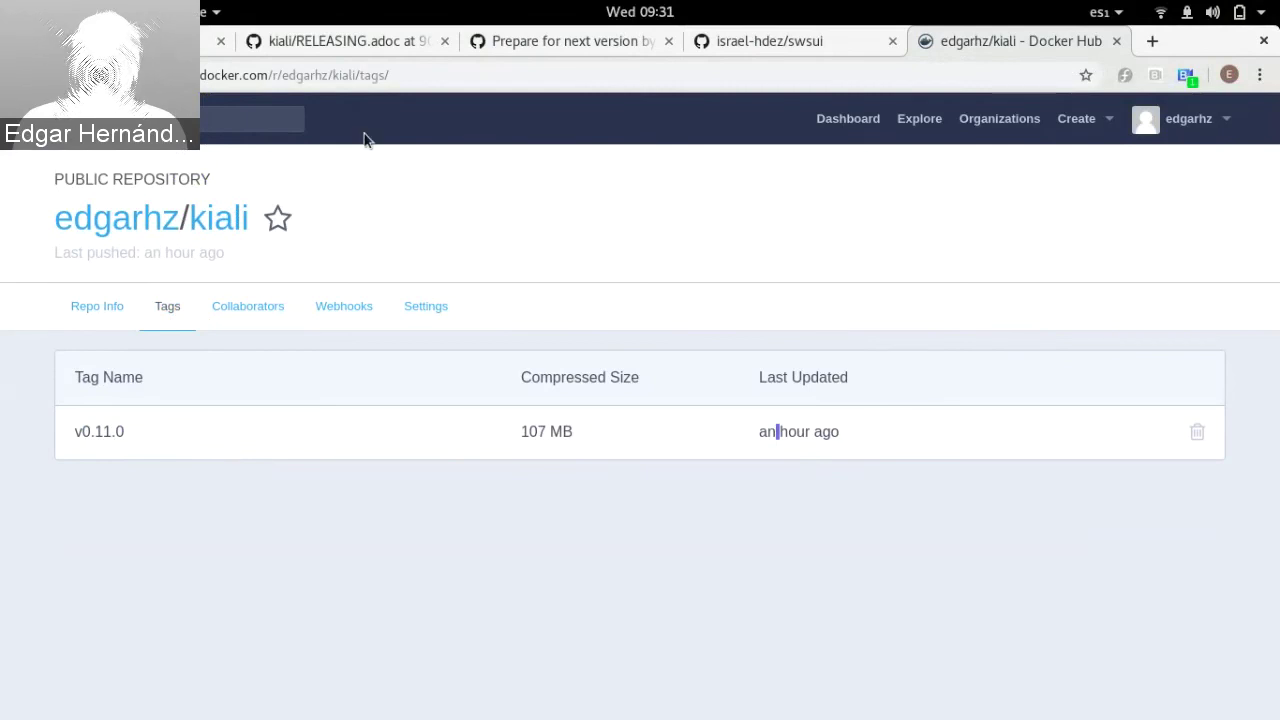
Step: Show kiali-release's build parameters form in Jenkins, then bring the BlueJeans window forward
click(170, 41)
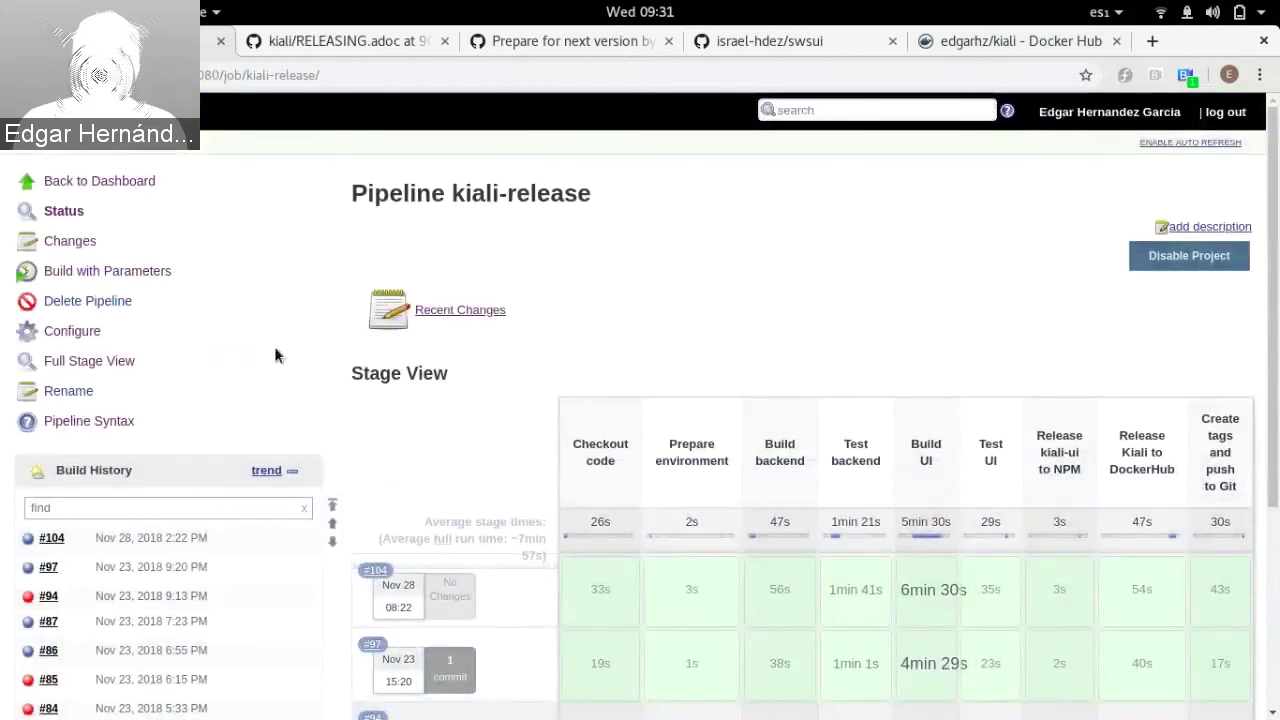
click(145, 276)
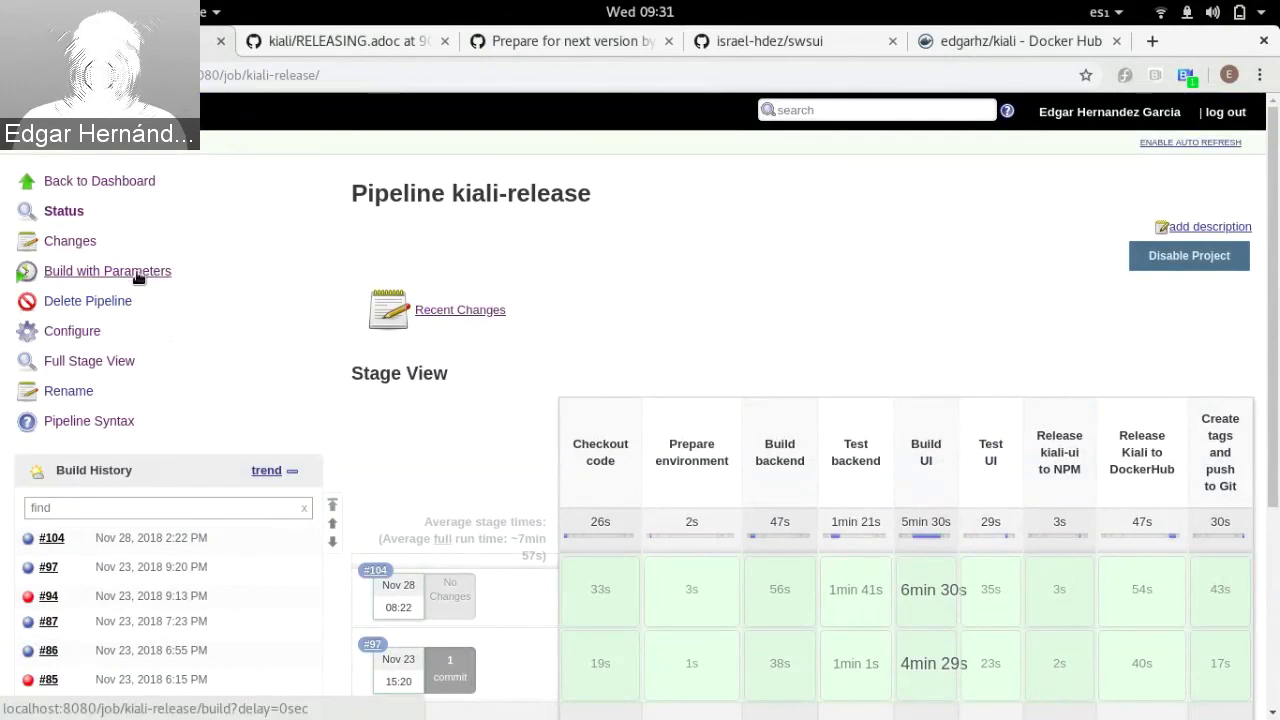
click(138, 278)
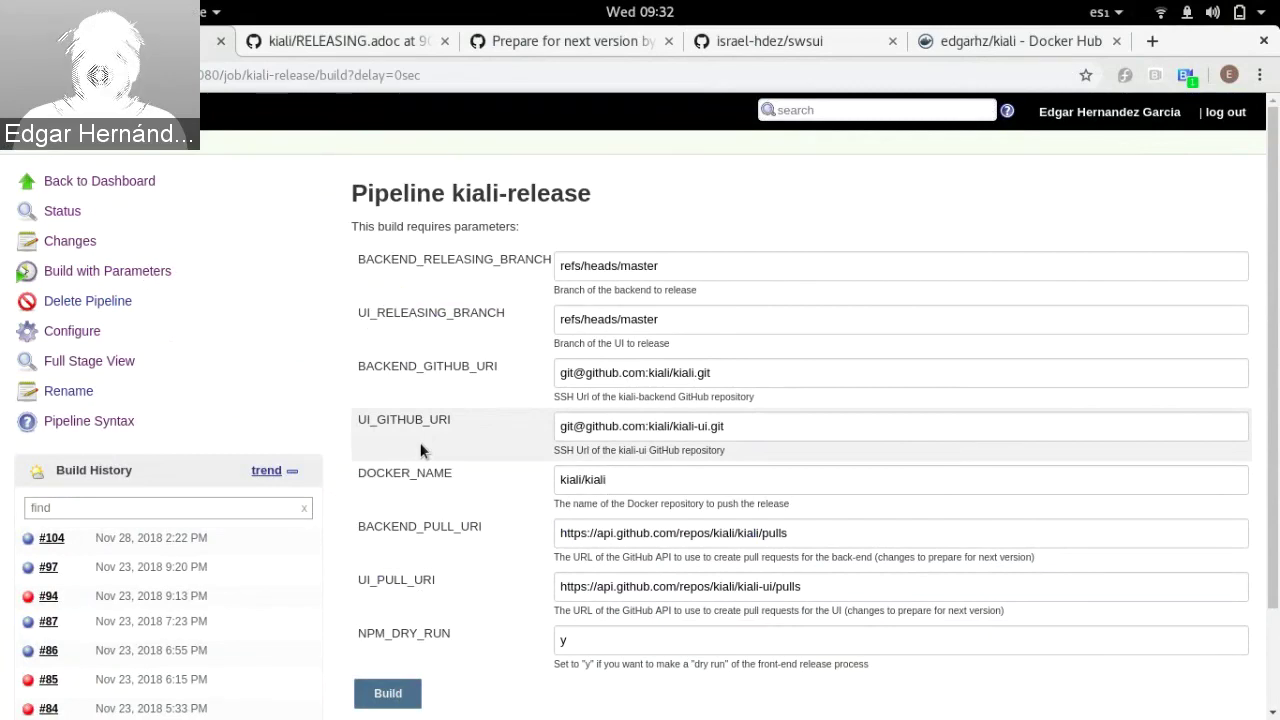
key(alt+Tab)
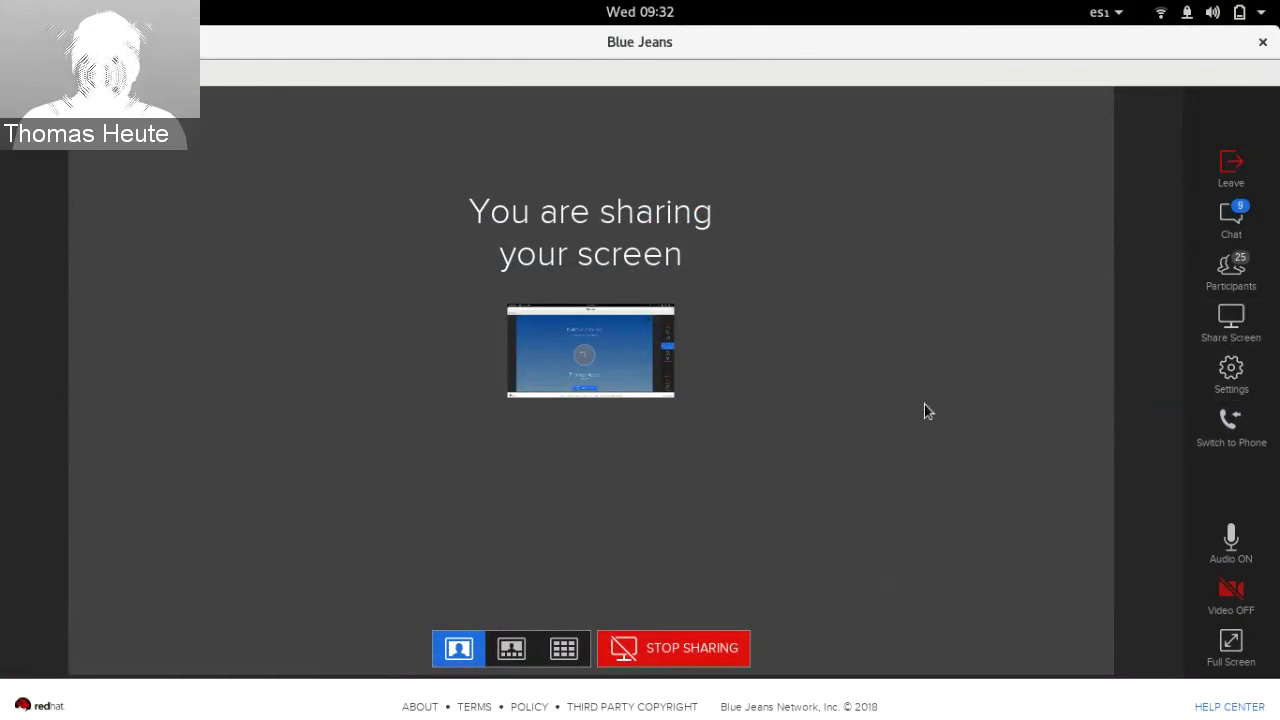
Step: End the Screen 1 share in BlueJeans to return to the Kiali Sprint Demo meeting card
click(1228, 325)
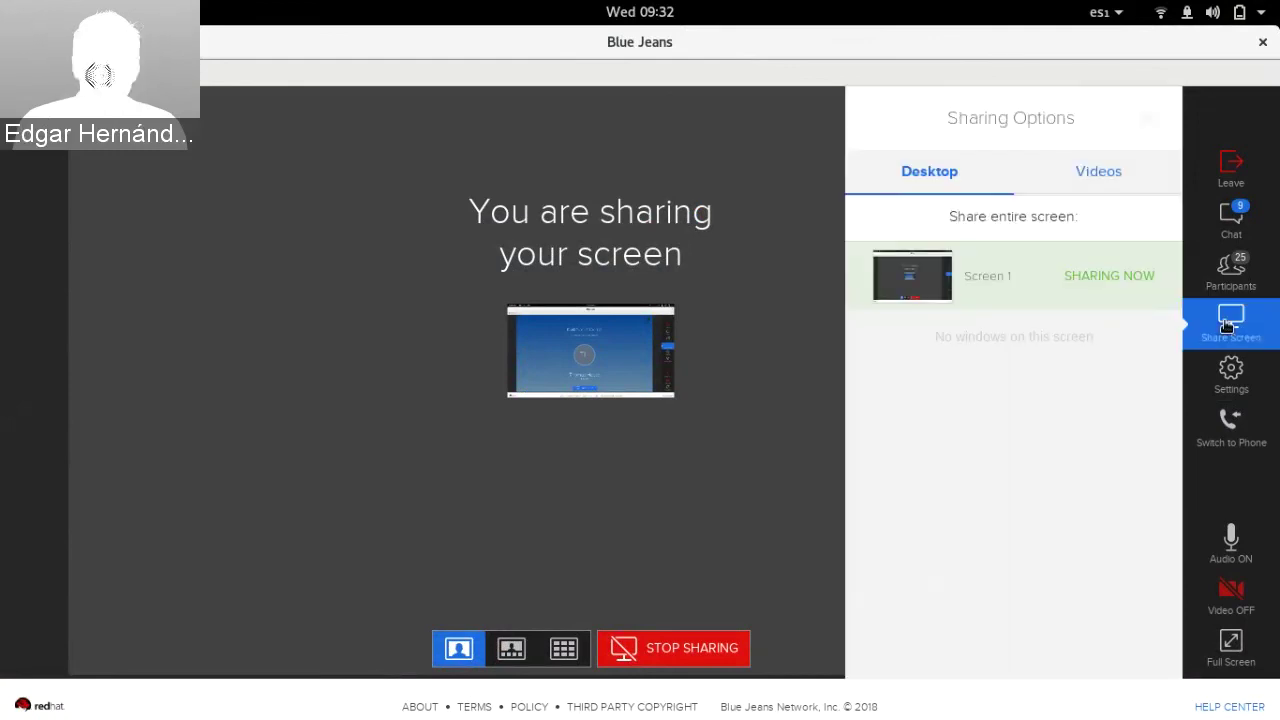
click(1104, 283)
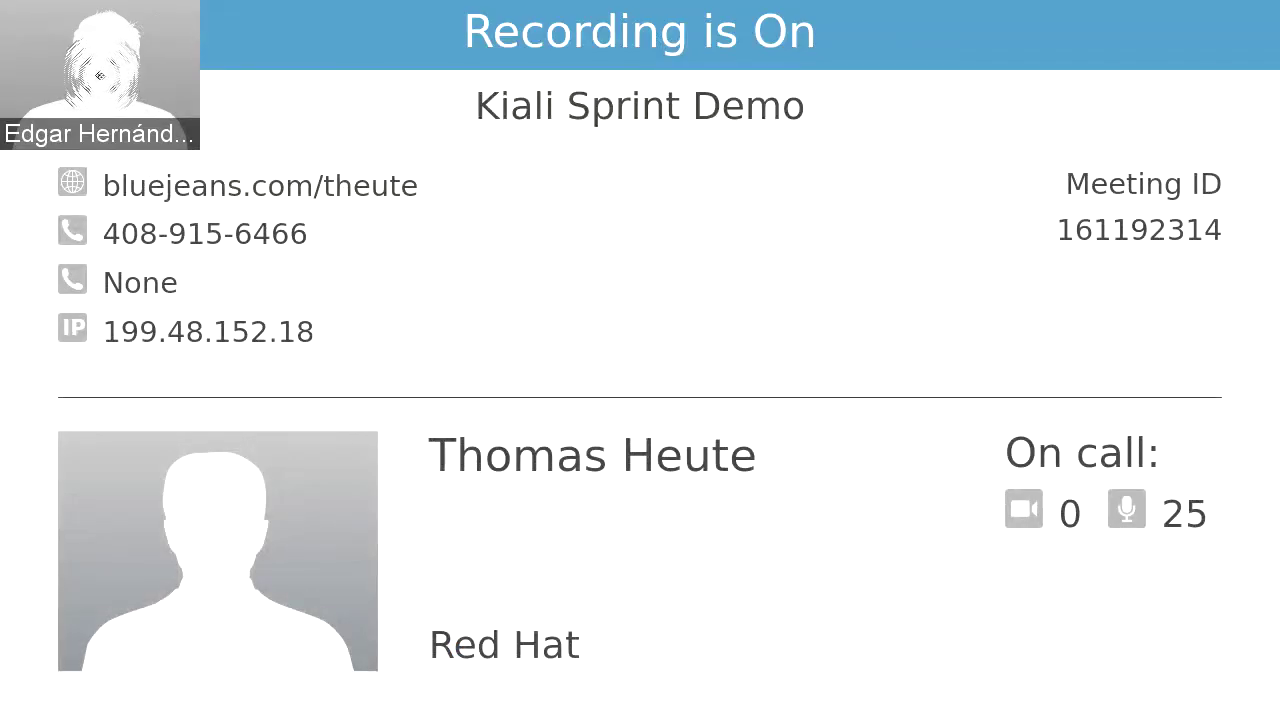